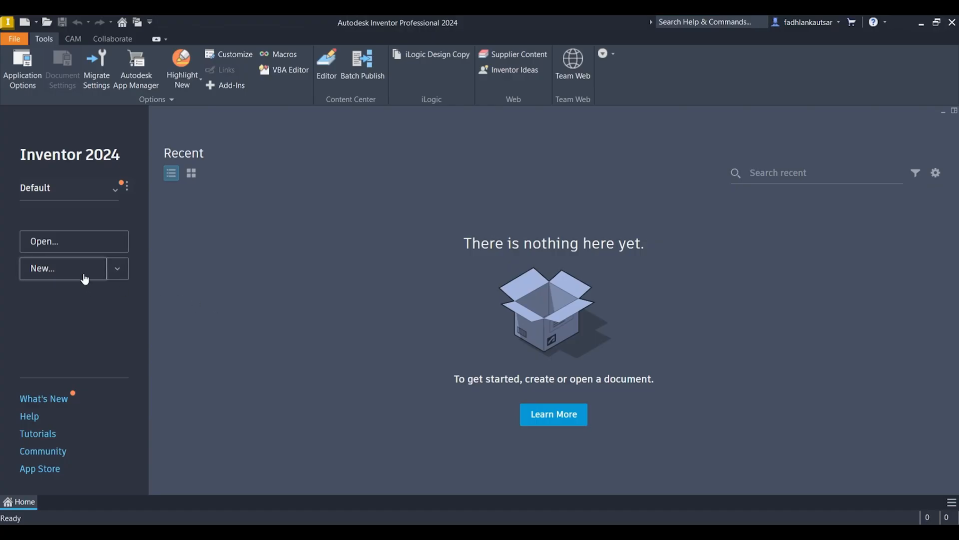
Step: Create a new drawing file from the metric ISO.idw template
click(85, 279)
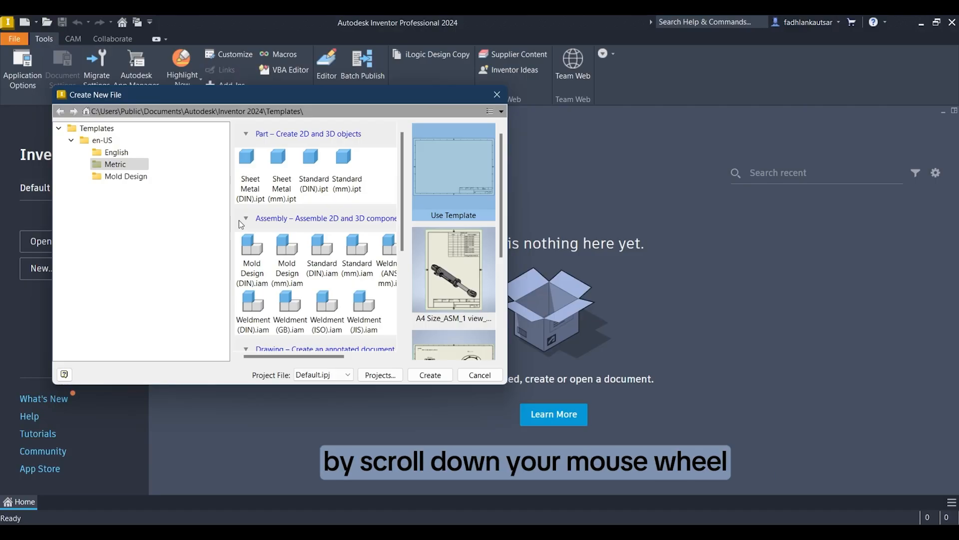
scroll(314, 240, down, 5)
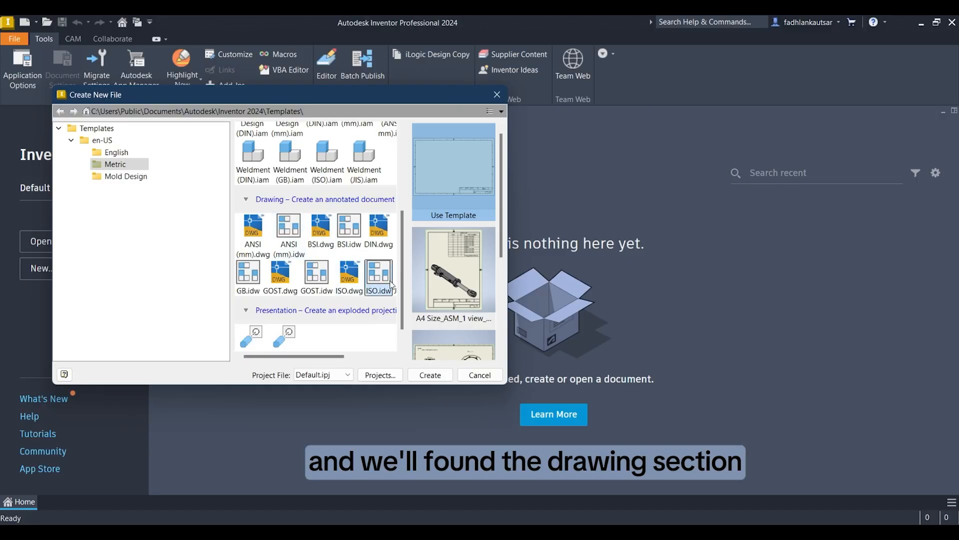
click(371, 284)
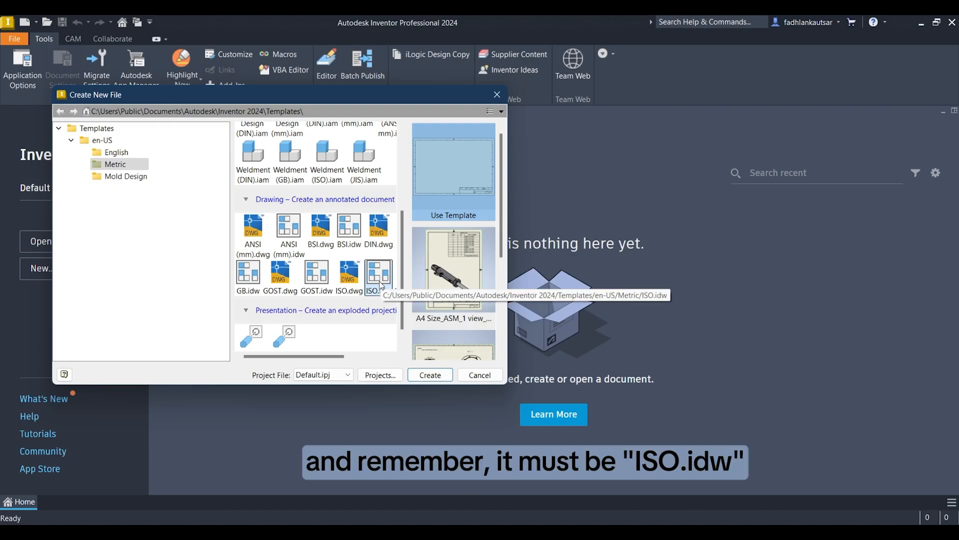
click(423, 381)
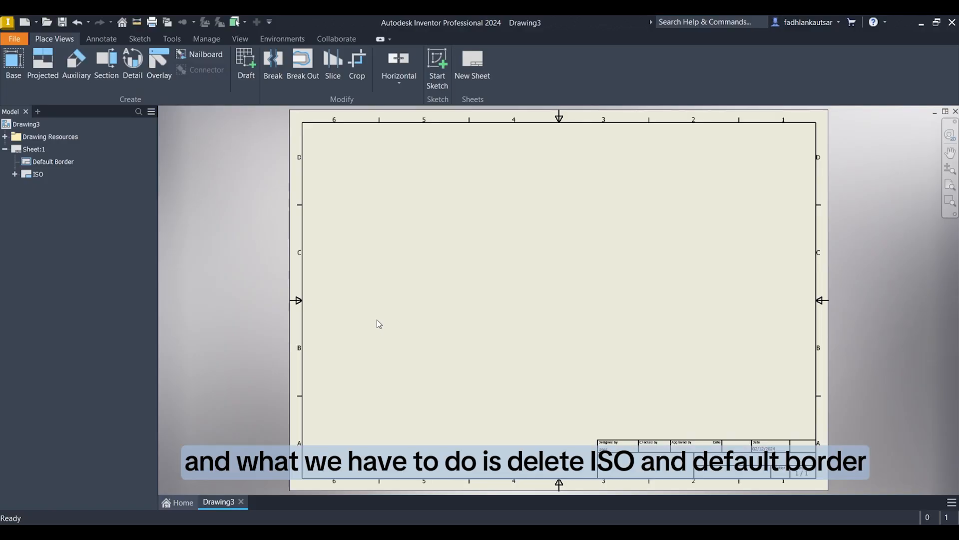
Step: Delete the ISO title block and the default border from Sheet:1
right_click(38, 176)
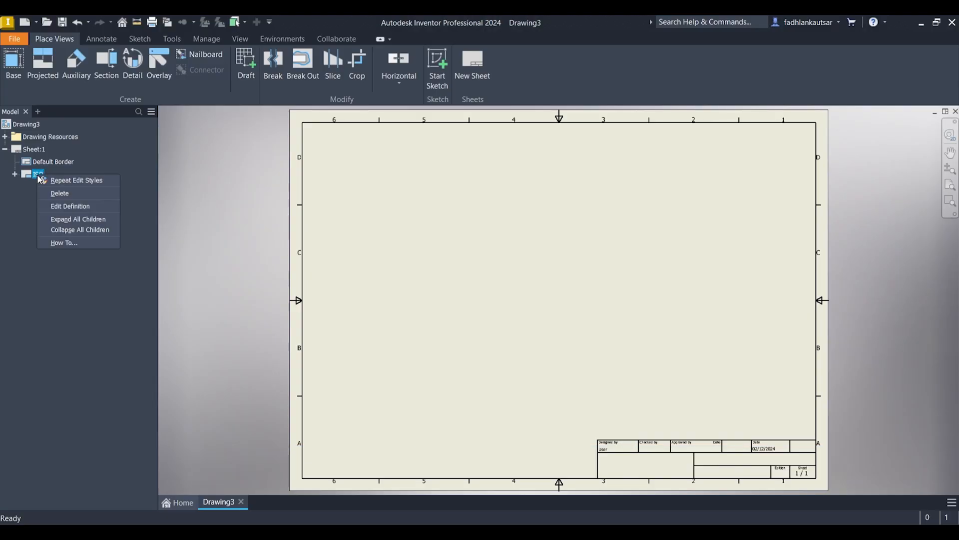
click(65, 195)
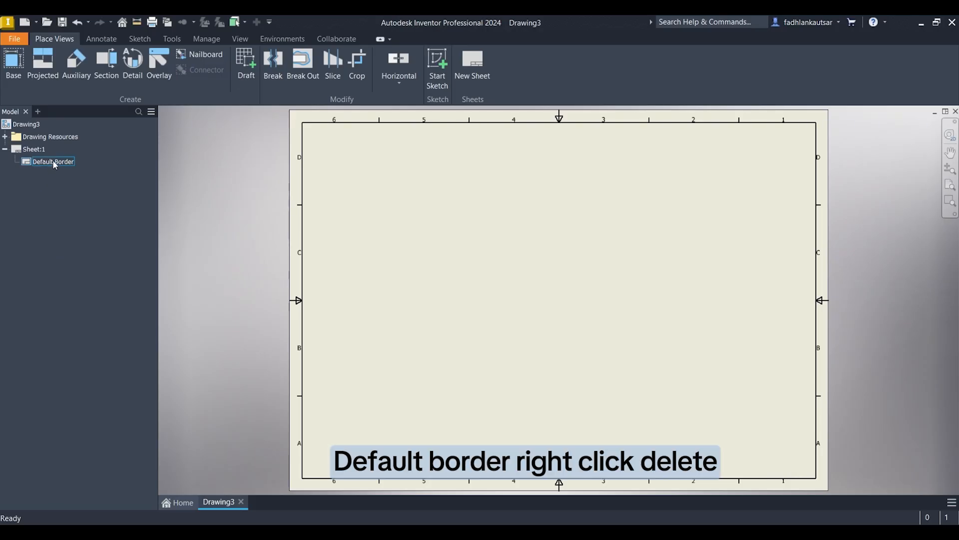
right_click(54, 160)
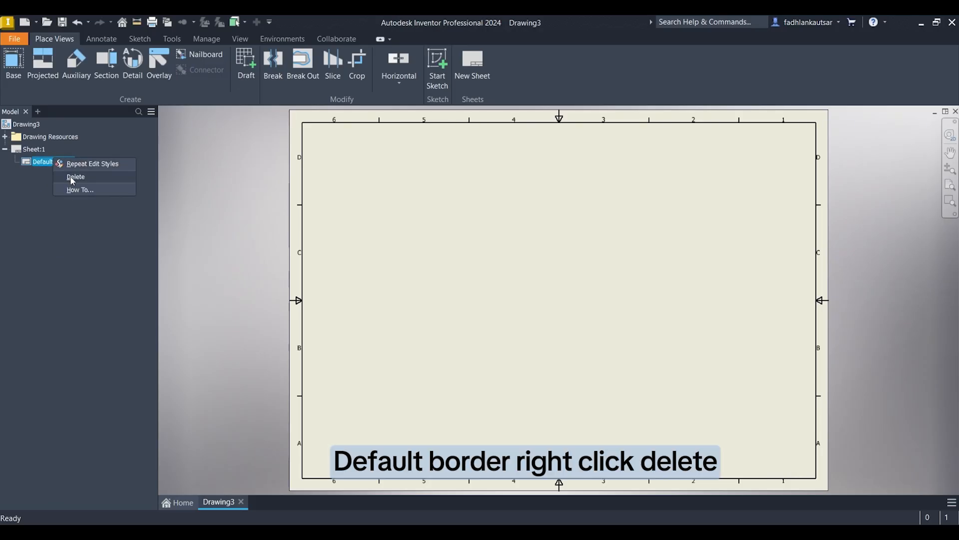
click(72, 178)
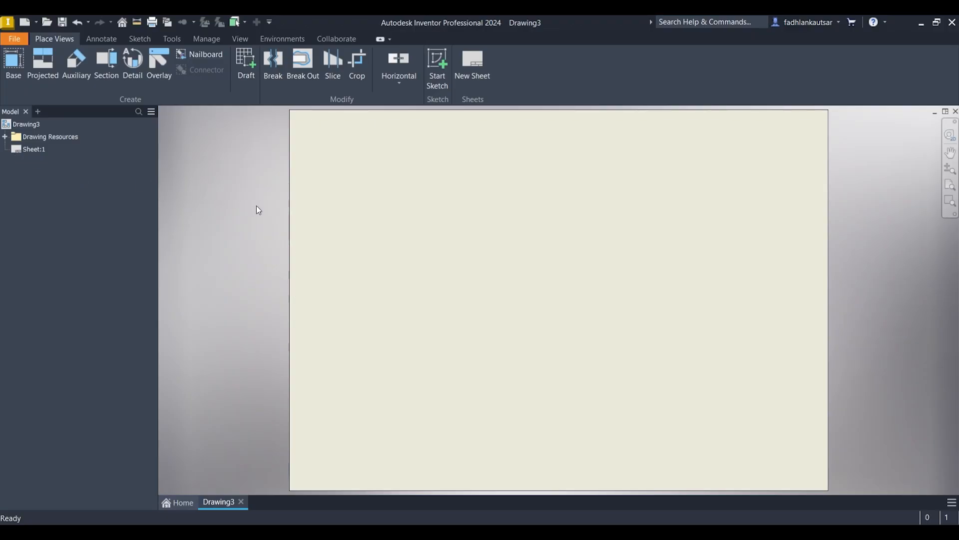
Step: Edit Sheet:1 and set its size to A3, keeping the landscape orientation
scroll(263, 213, down, 3)
middle_drag(291, 230, 388, 264)
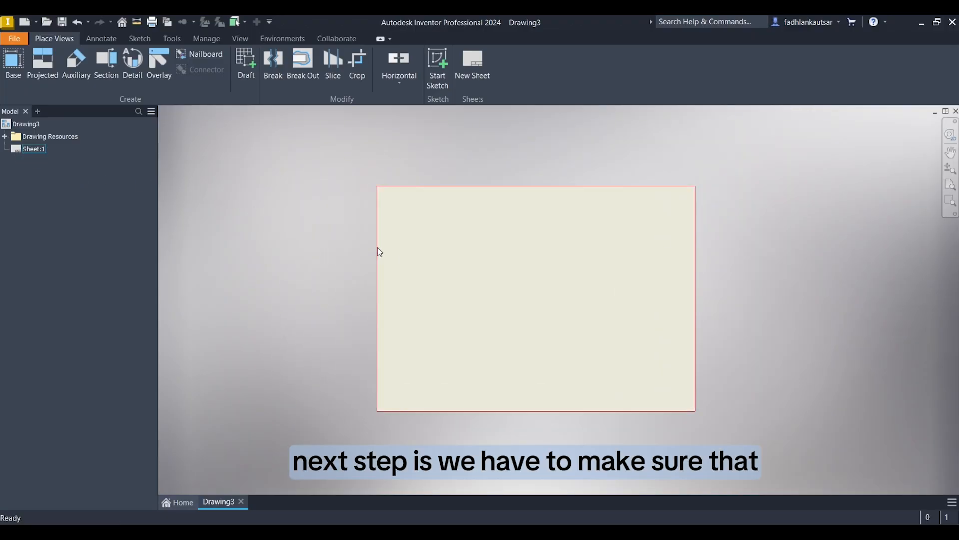
right_click(34, 149)
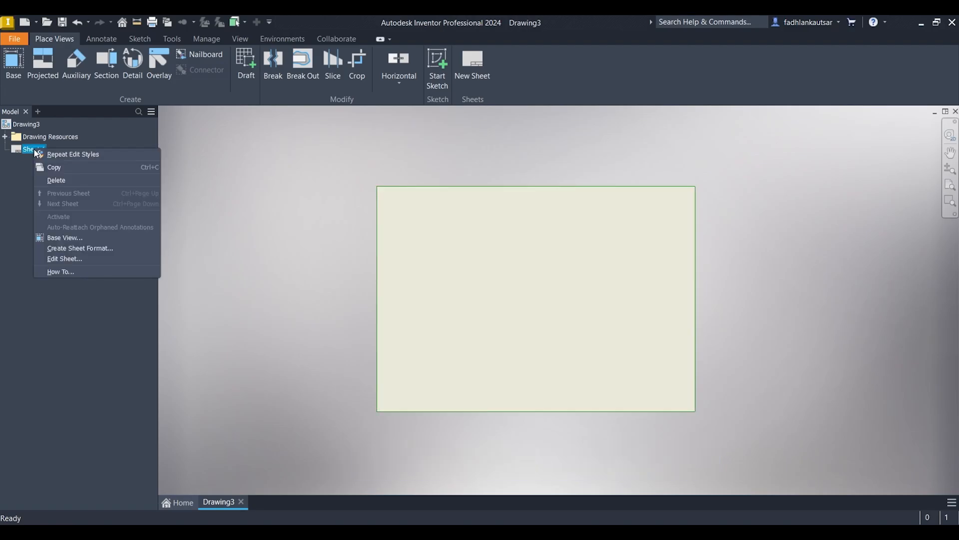
click(72, 259)
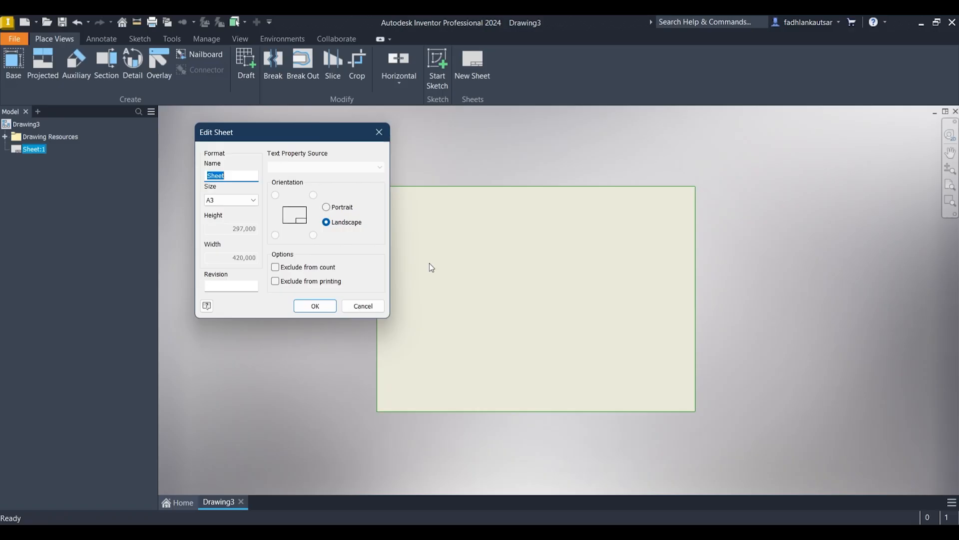
click(253, 203)
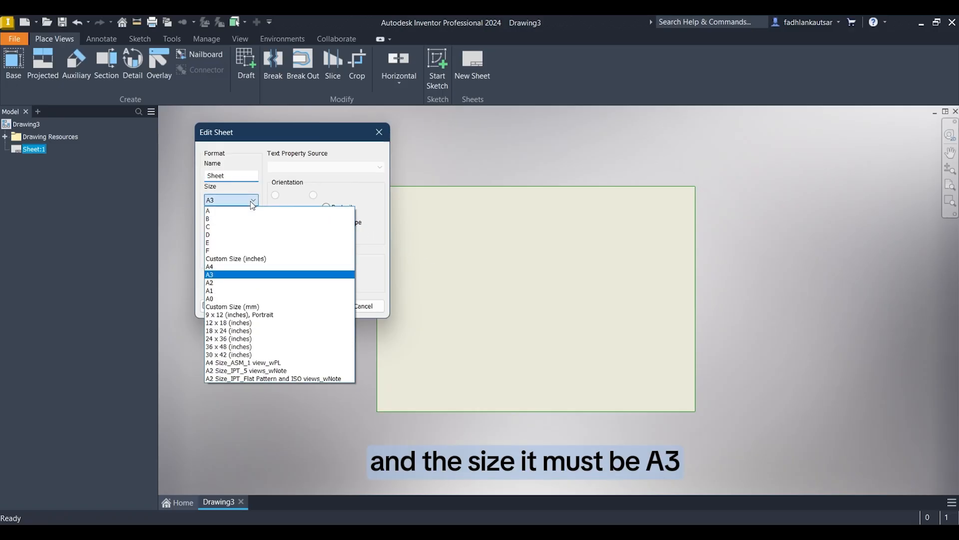
click(236, 276)
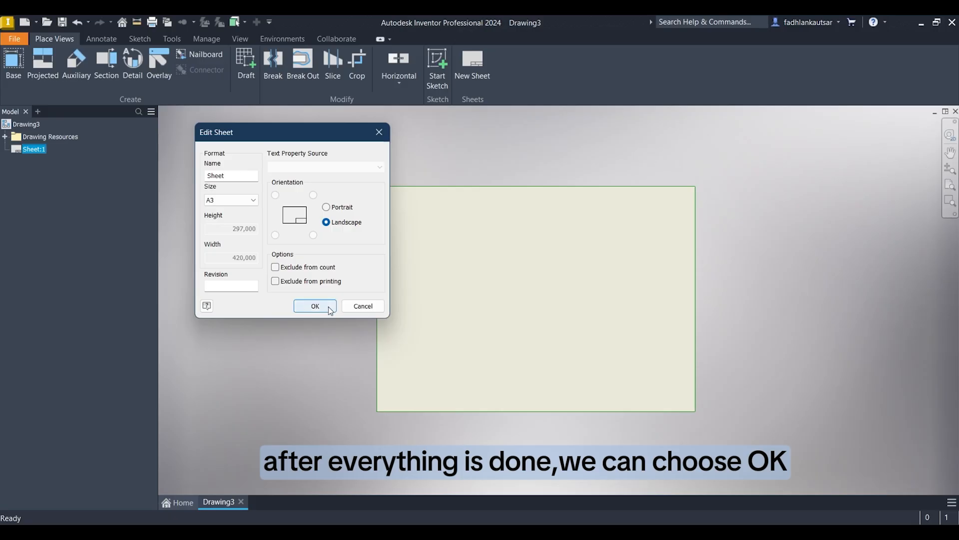
click(315, 306)
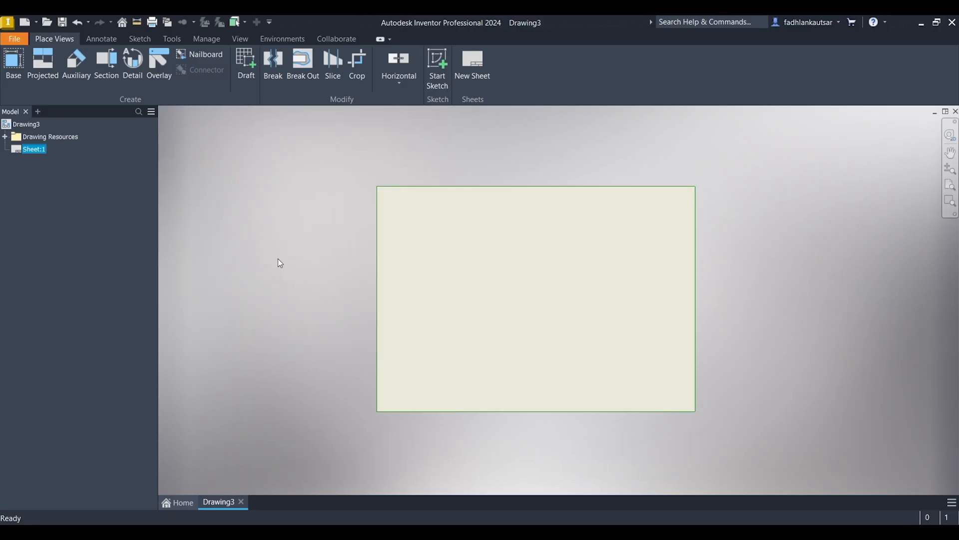
Step: Set the Default Standard (ISO) style's projection type to Third Angle and save the style
click(207, 39)
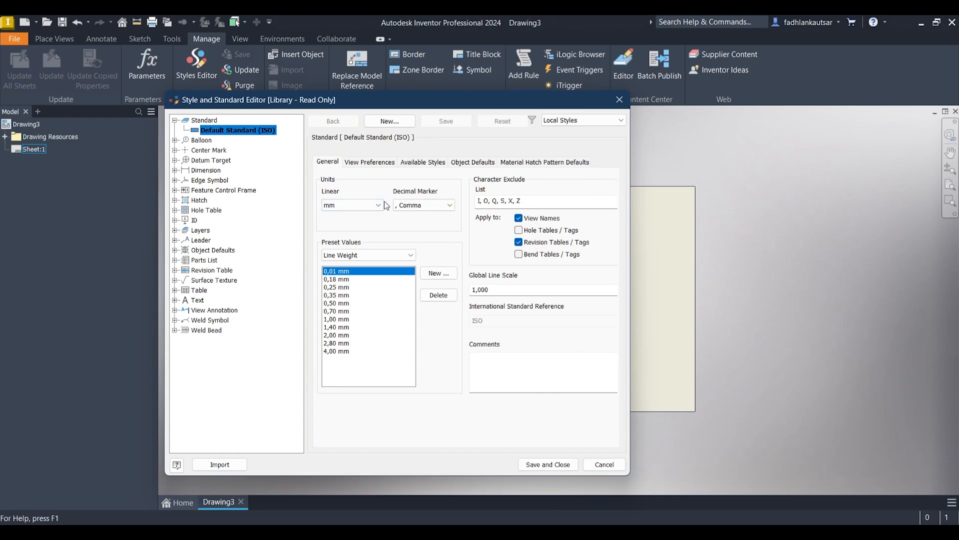
click(392, 164)
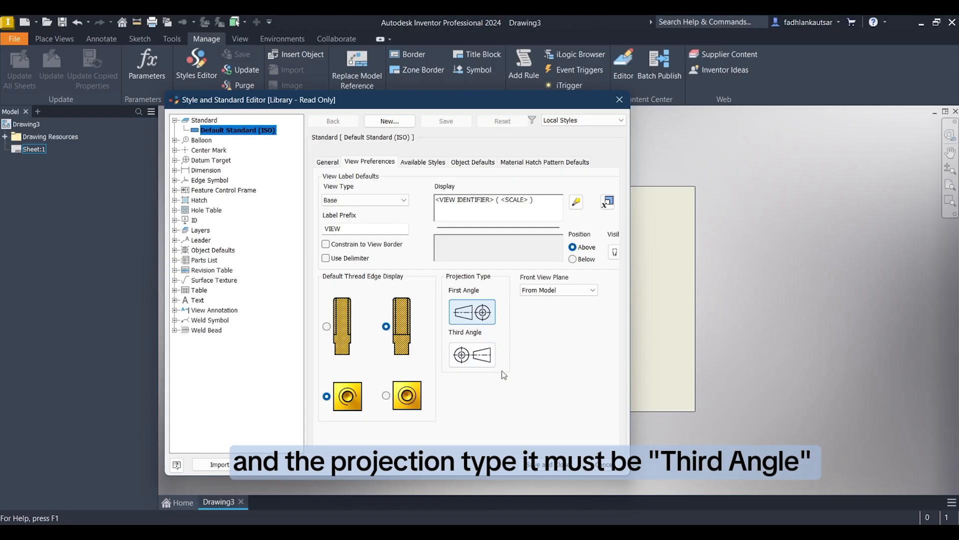
click(465, 355)
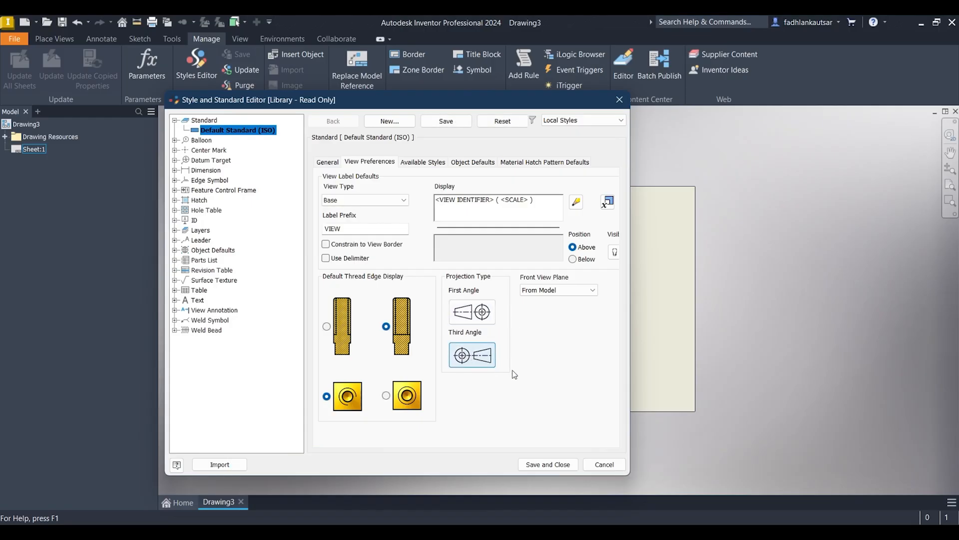
click(547, 465)
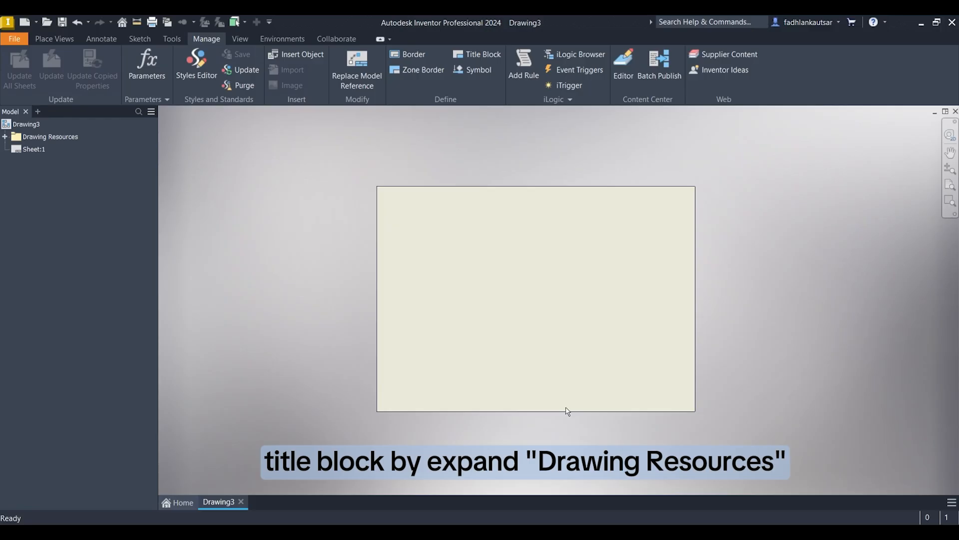
Step: Expand the border and title block resources of the drawing and start defining a new border
click(5, 137)
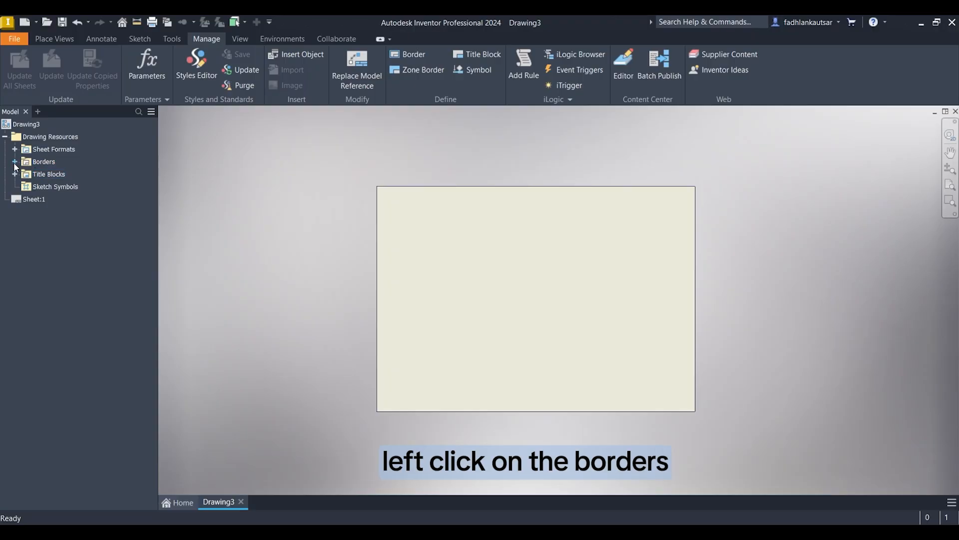
click(15, 162)
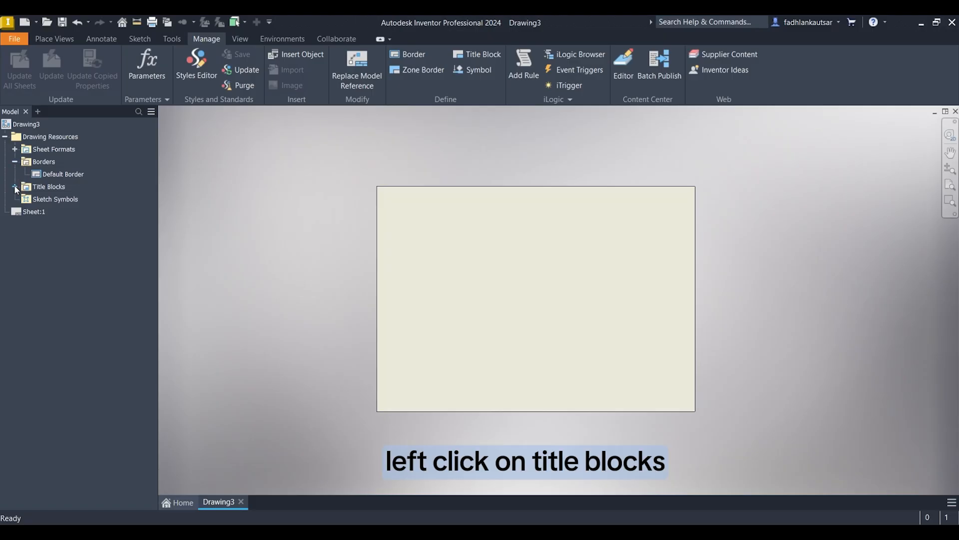
click(15, 187)
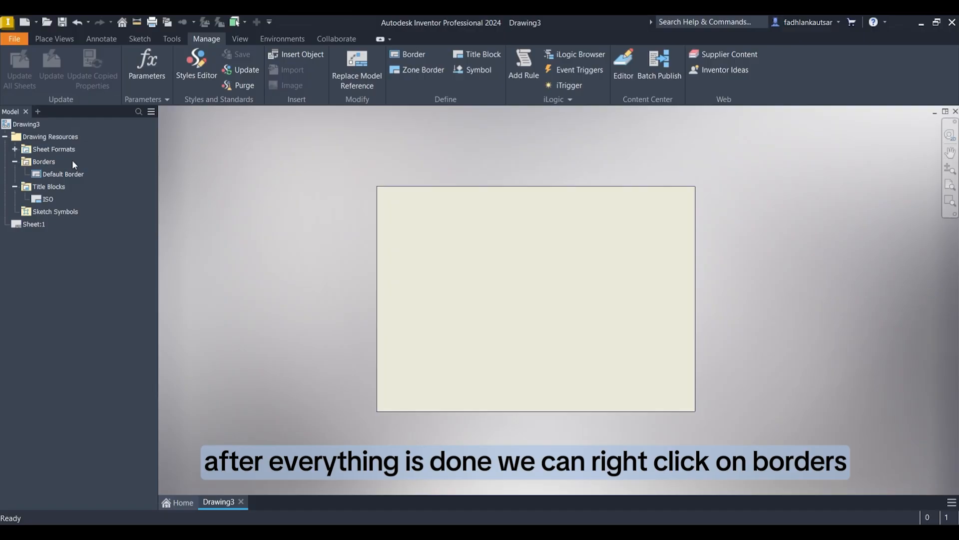
right_click(44, 163)
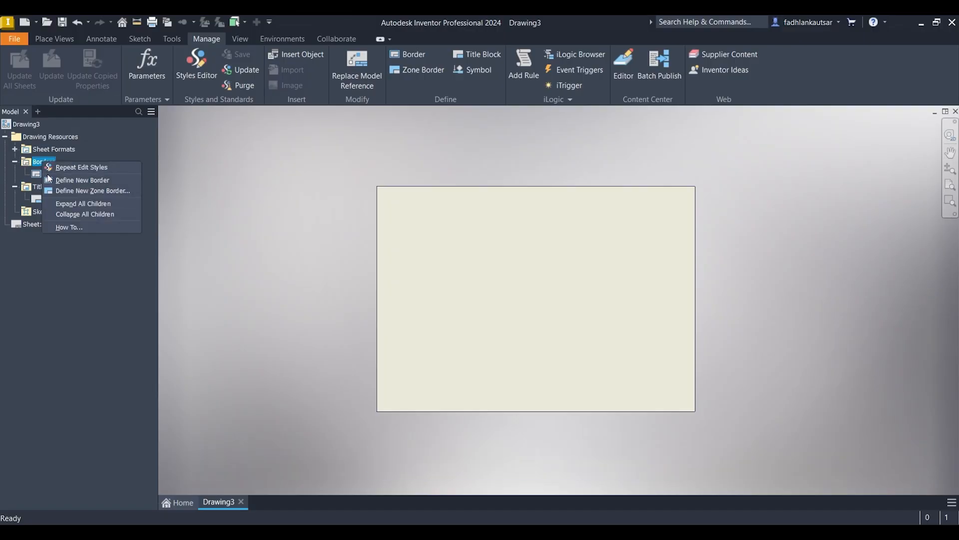
click(55, 181)
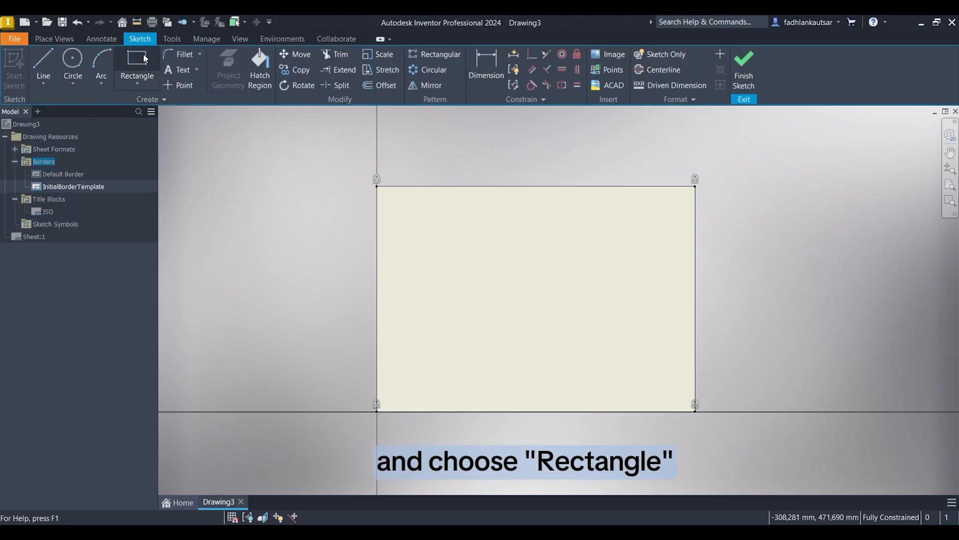
Step: Sketch a two-point rectangle about 386 by 270 mm inside the sheet outline as the border frame
click(136, 63)
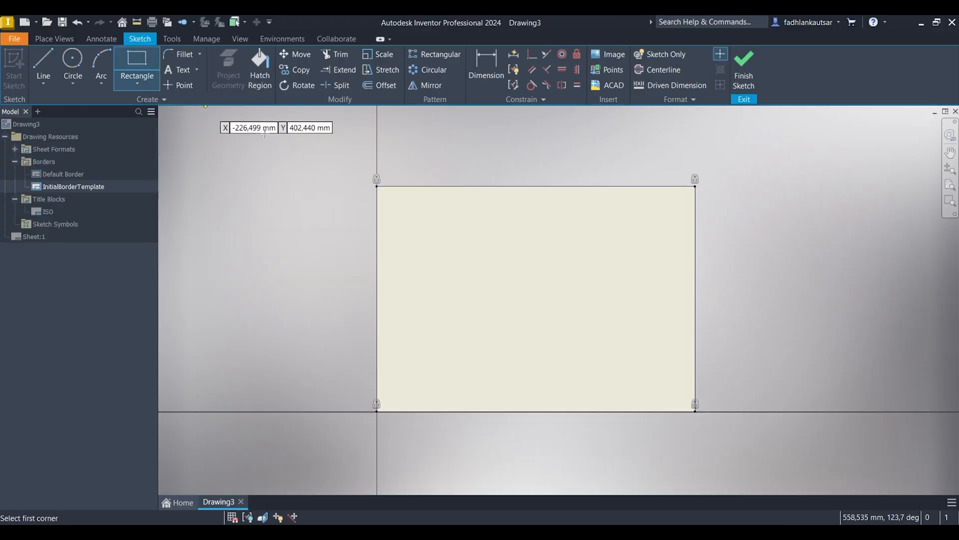
click(391, 199)
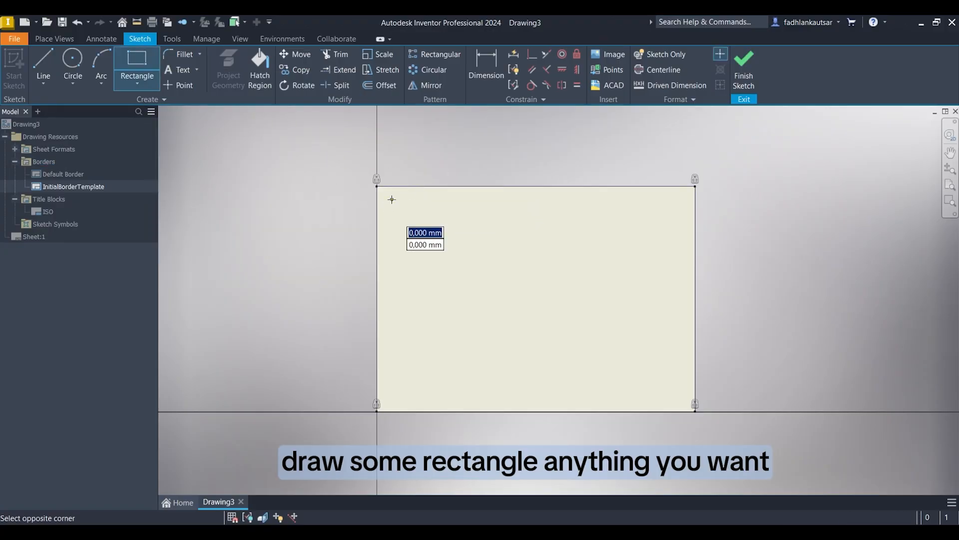
click(684, 403)
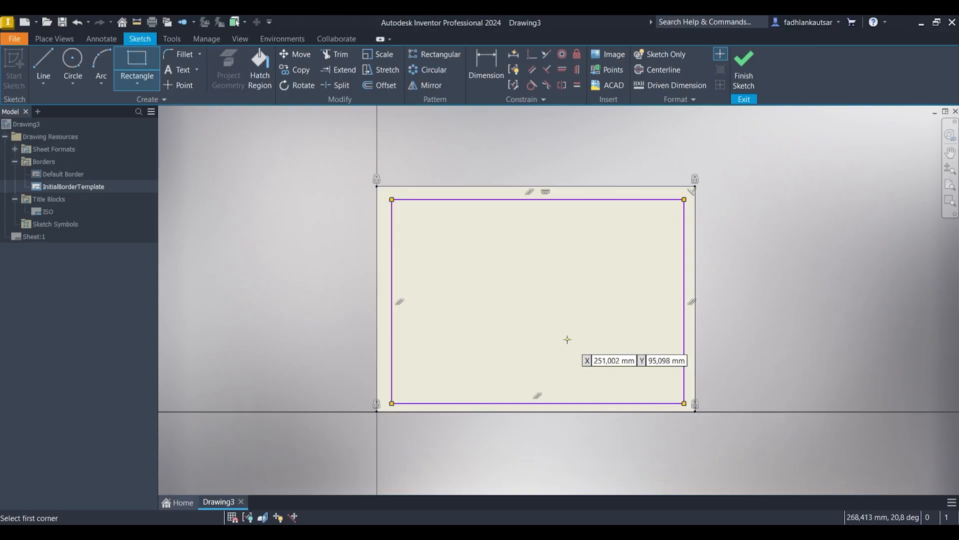
right_click(531, 288)
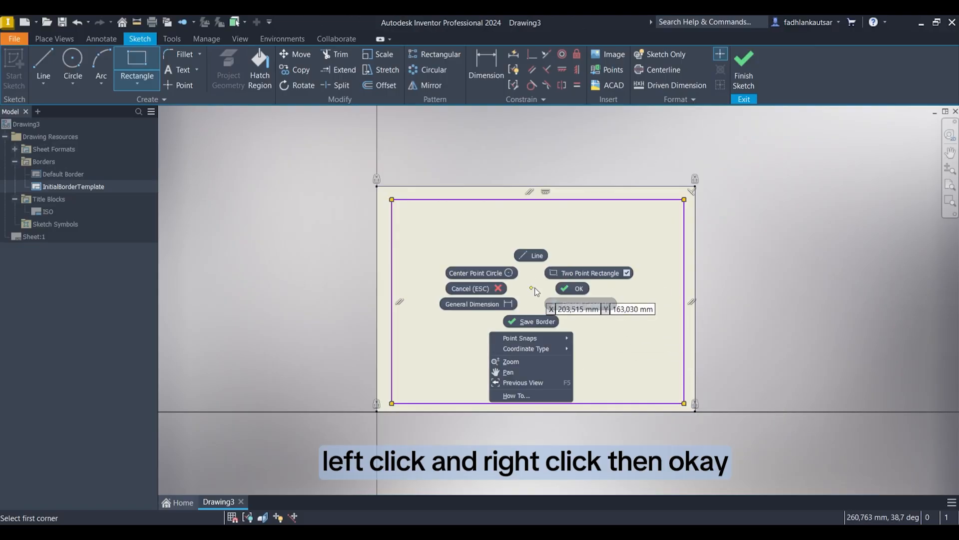
click(566, 290)
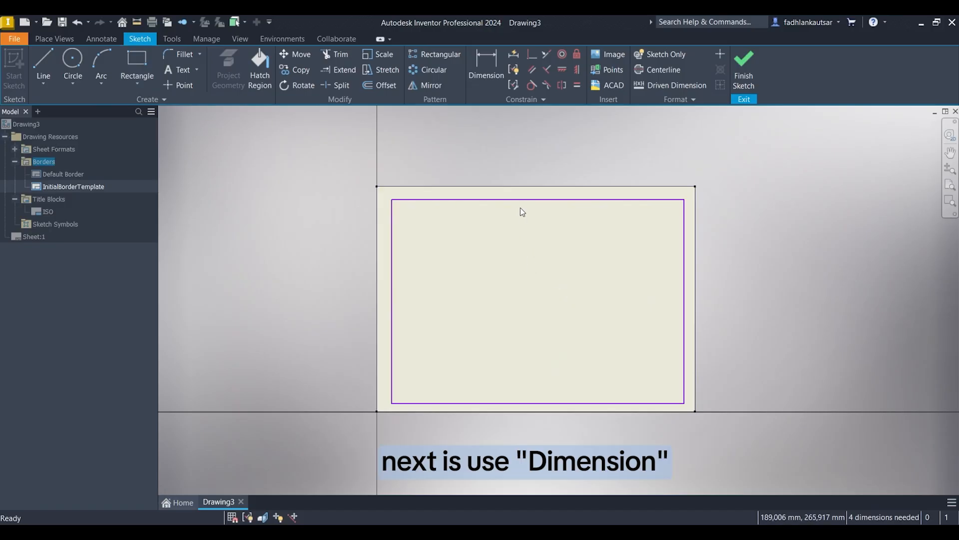
Step: Dimension the distance from the rectangle's top line to the sheet's top-right corner as 10 mm
click(485, 76)
scroll(710, 190, down, 2)
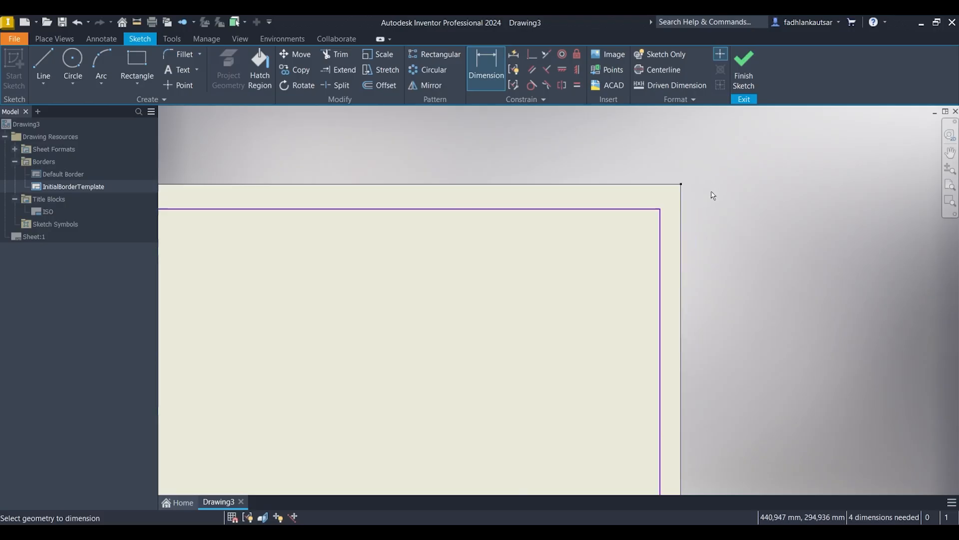
scroll(655, 160, down, 3)
click(624, 254)
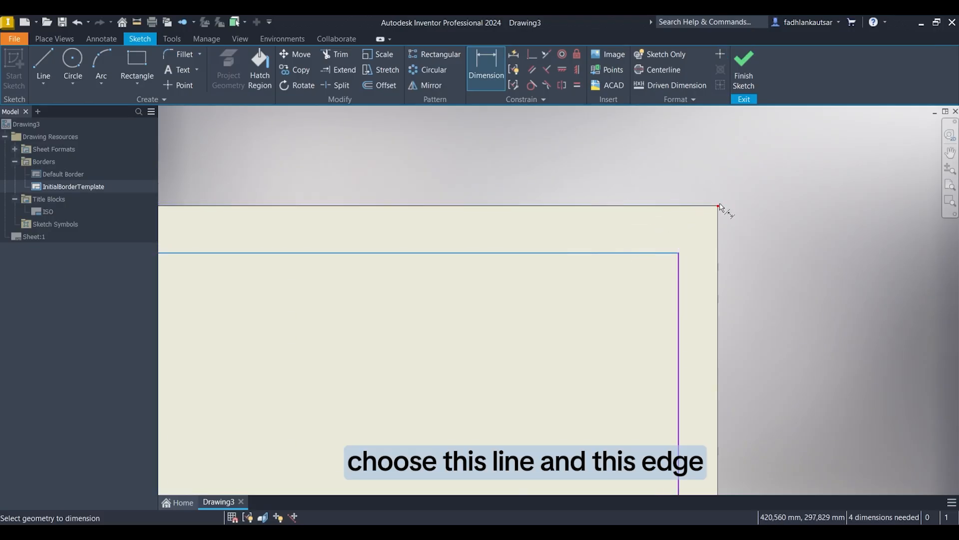
click(719, 206)
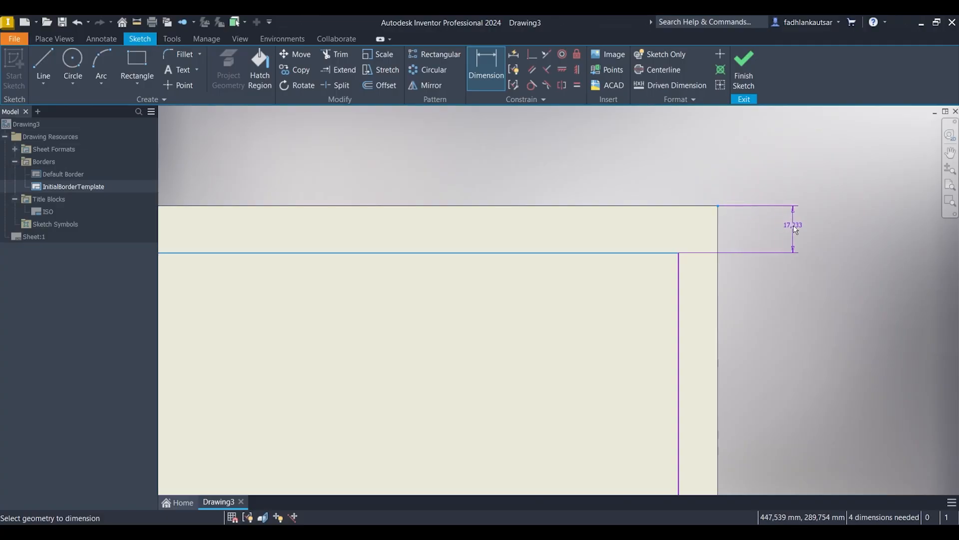
click(800, 194)
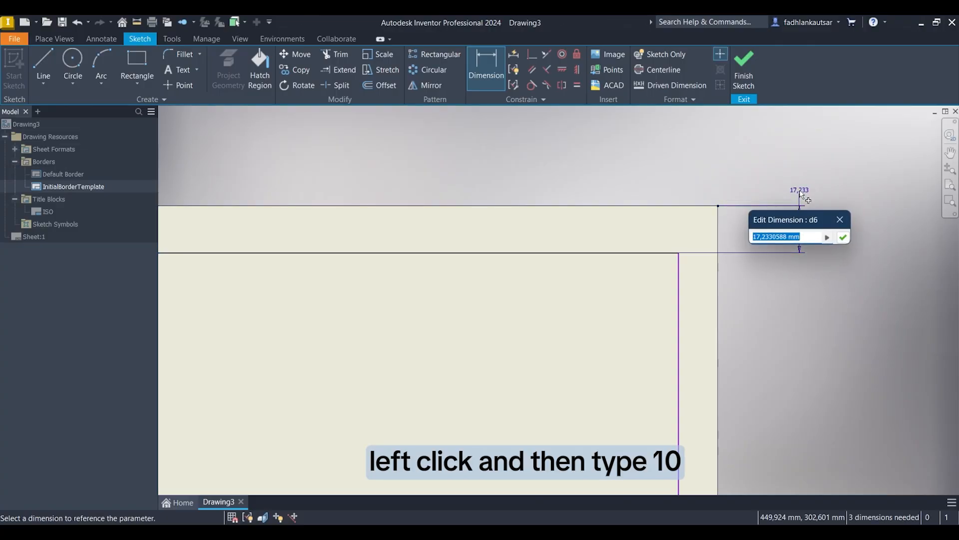
text(10)
key(Return)
Step: Dimension the distance from the border rectangle's right line to the sheet's bottom-right corner as 10 mm
scroll(799, 239, down, 2)
scroll(743, 406, down, 3)
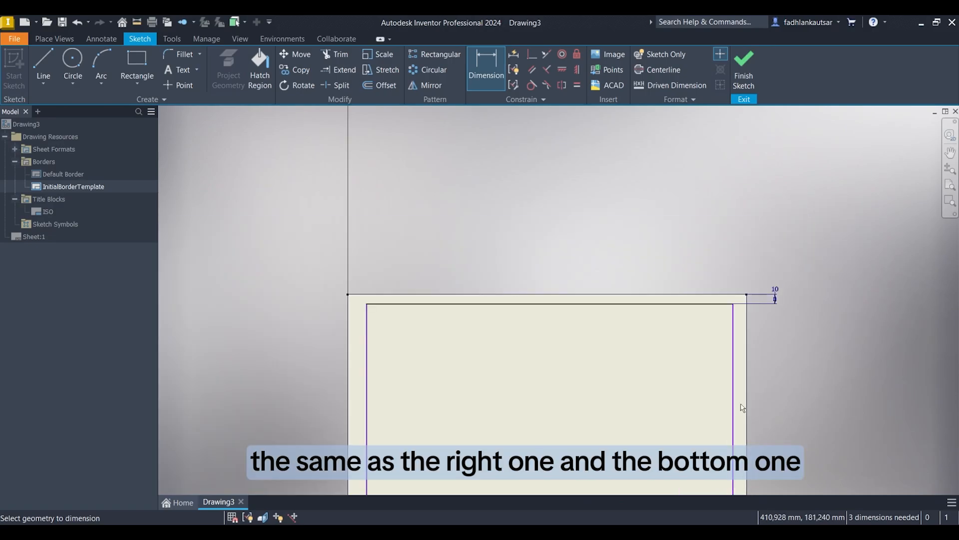
mouse_move(742, 408)
middle_down()
mouse_move(745, 283)
mouse_move(722, 293)
middle_up()
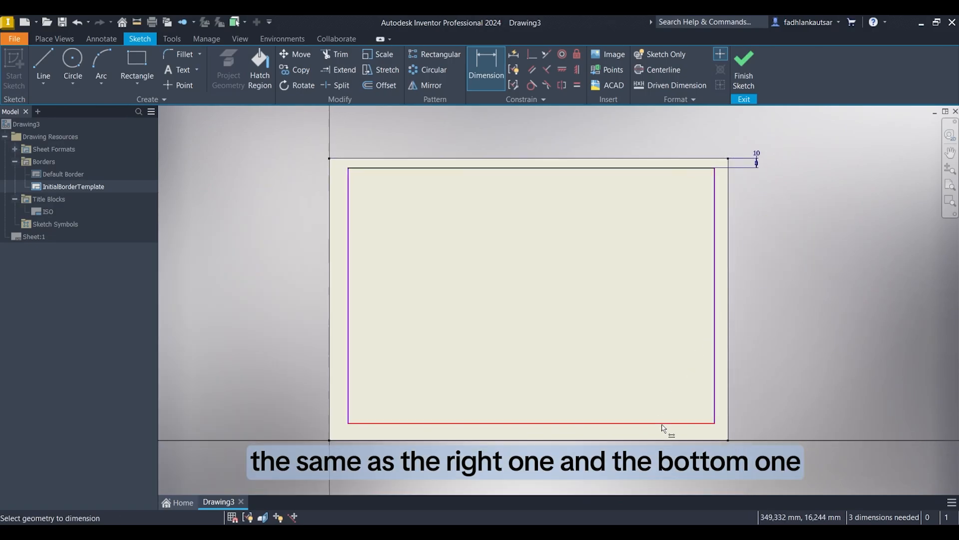
click(715, 232)
scroll(747, 431, up, 3)
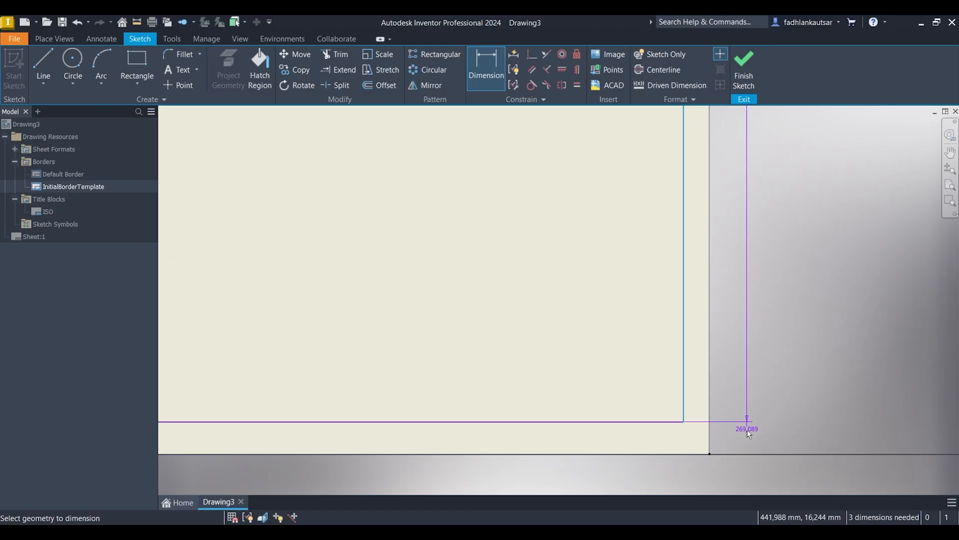
click(710, 452)
click(780, 339)
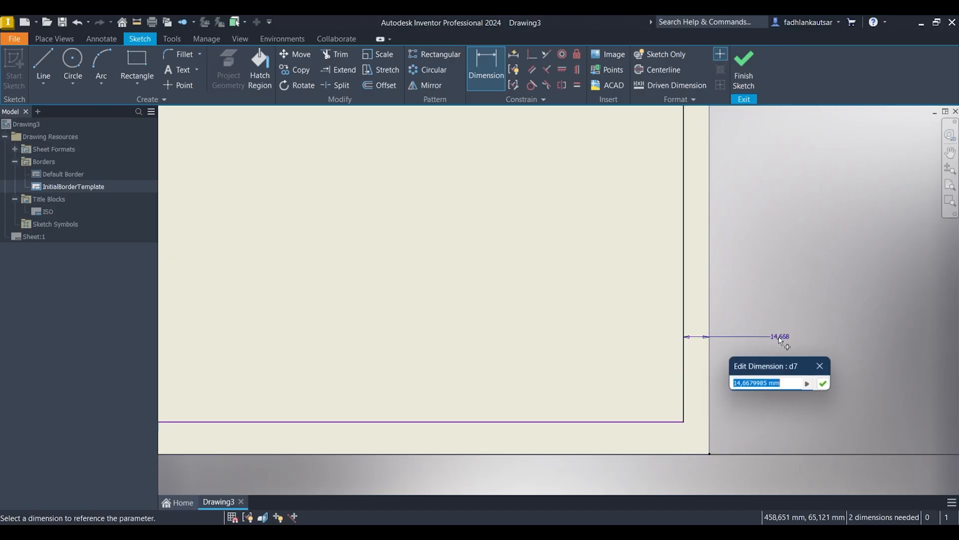
text(10)
key(Return)
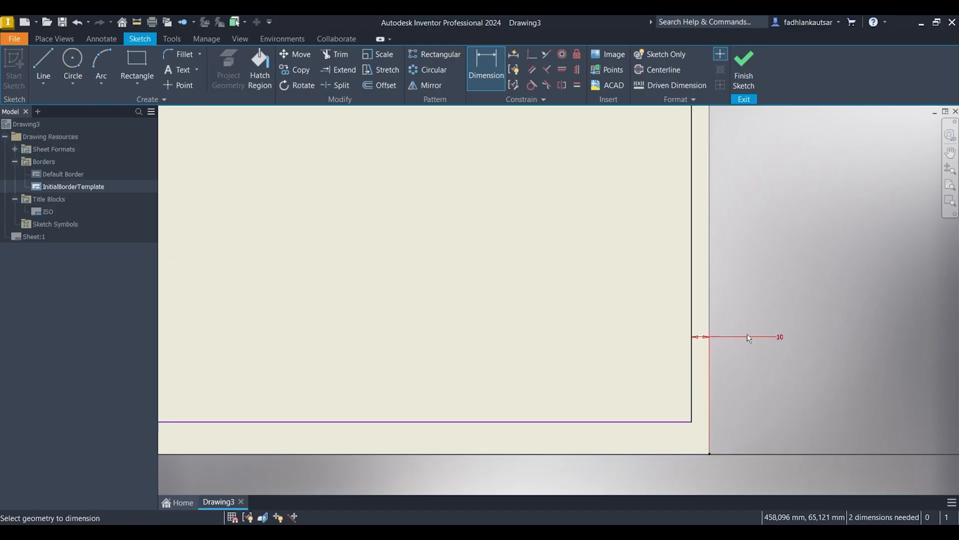
Step: Dimension the distance from the border rectangle's bottom line to the sheet's bottom-left corner as 10 mm
click(625, 422)
scroll(567, 374, down, 3)
scroll(430, 378, up, 3)
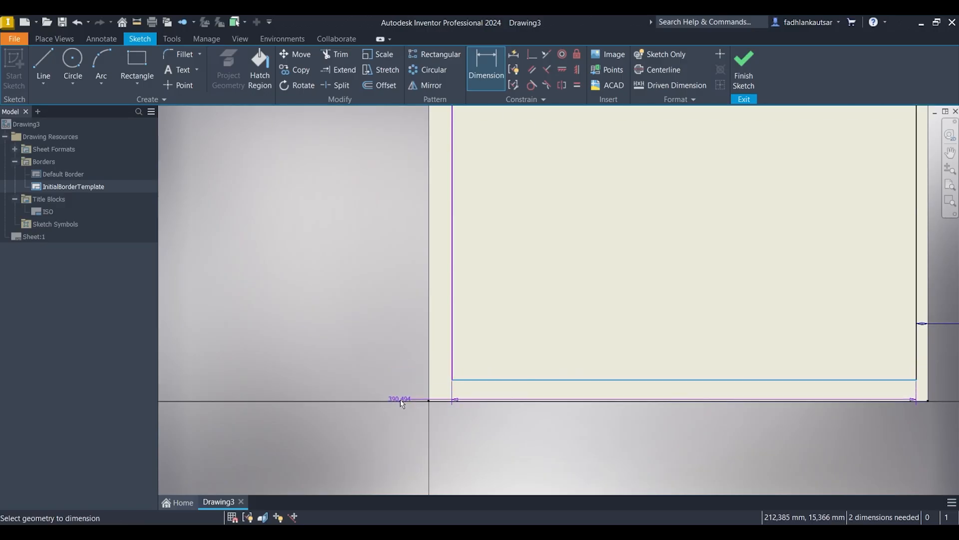
click(430, 401)
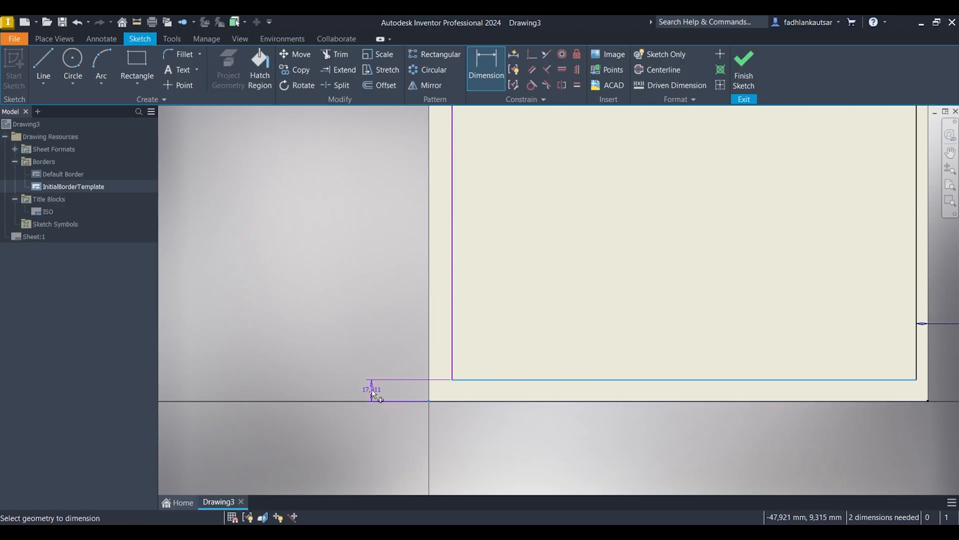
click(372, 393)
text(10)
key(Return)
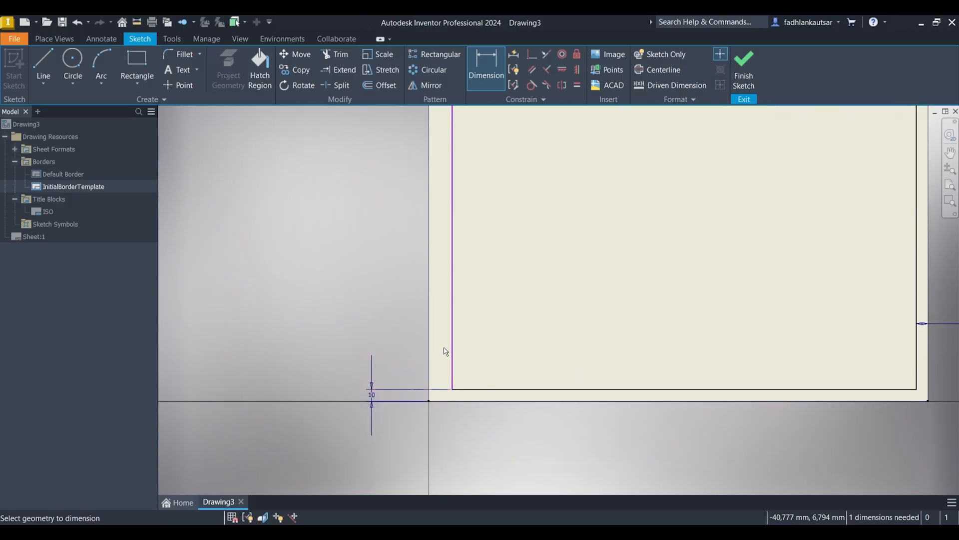
Step: Dimension the distance from the border rectangle's left line to the sheet's top-left corner as 20 mm
scroll(476, 269, up, 5)
scroll(478, 229, down, 6)
middle_drag(476, 226, 465, 340)
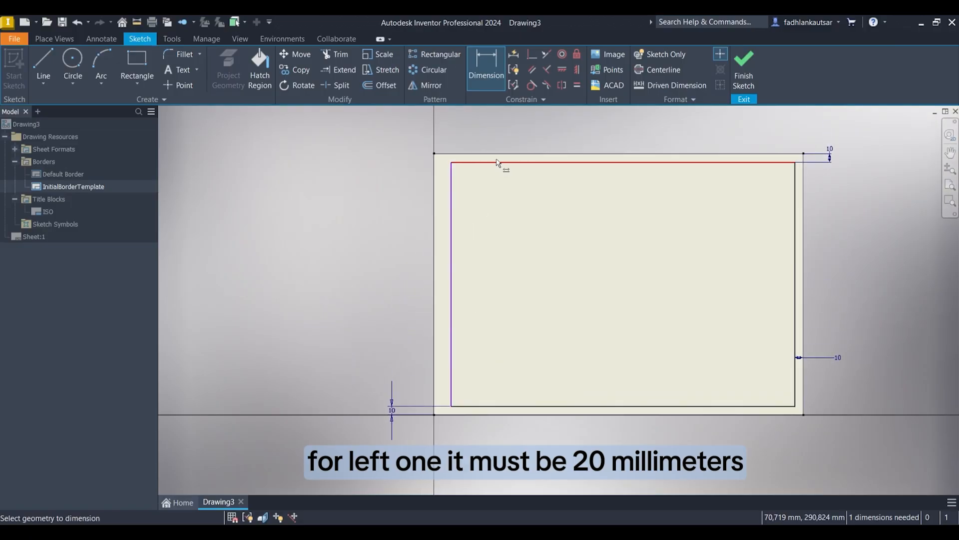
click(451, 183)
scroll(440, 159, up, 2)
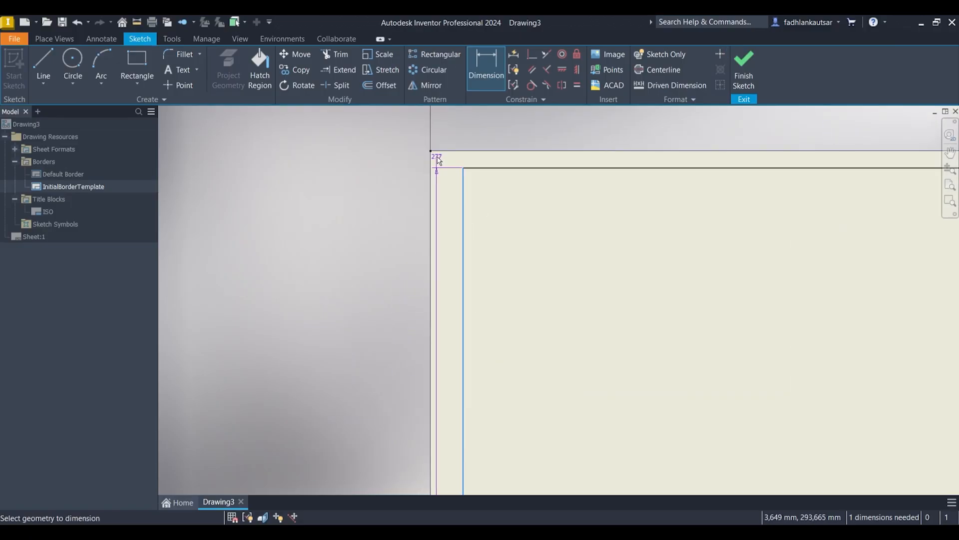
scroll(439, 159, up, 2)
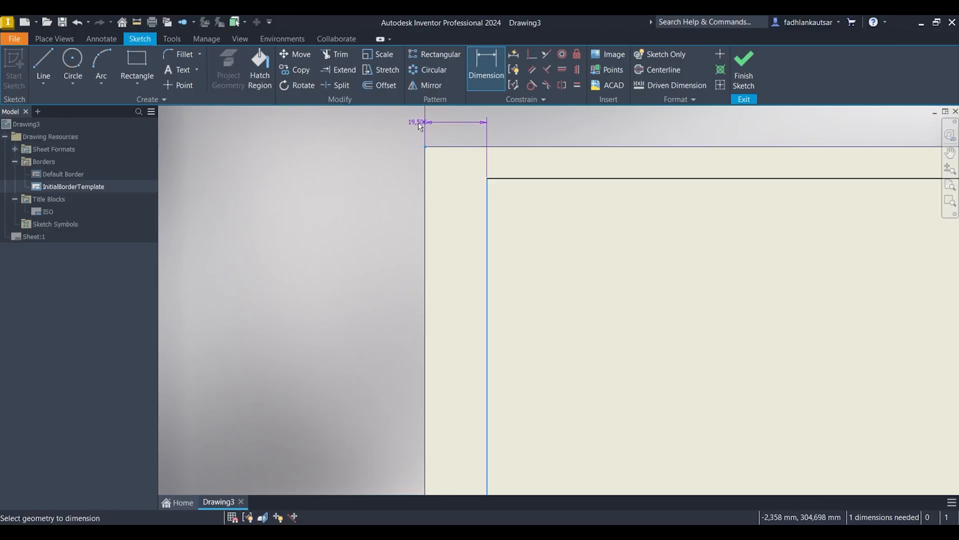
middle_drag(421, 127, 405, 206)
click(392, 195)
text(20)
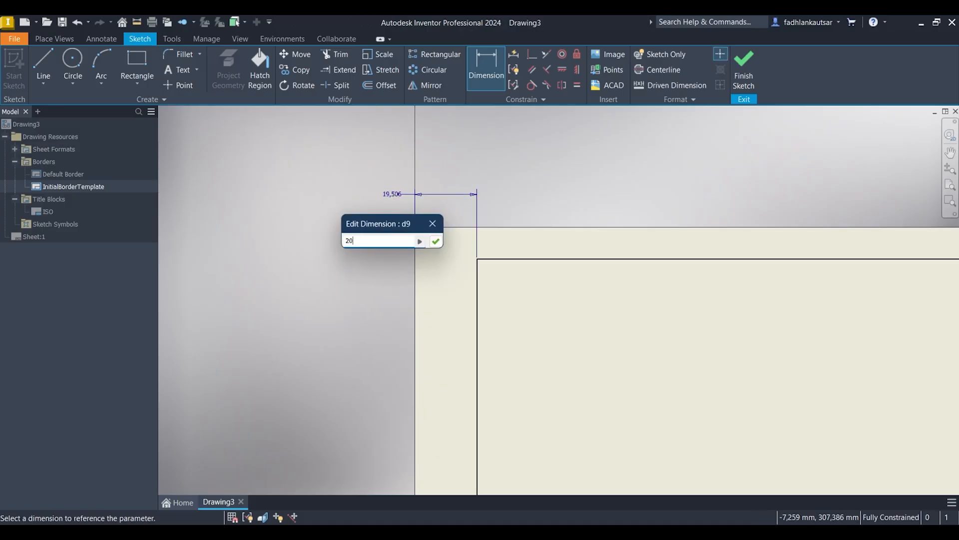
key(Return)
Step: Finish the border sketch and save the border under the name PRE-MODULE-3.1_NAME_FRI-XXX
scroll(393, 198, down, 4)
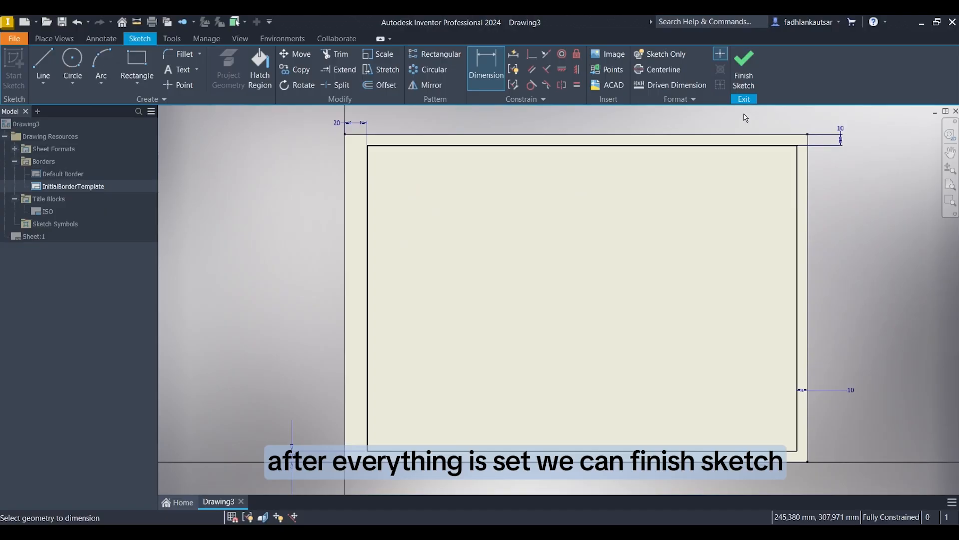
click(749, 77)
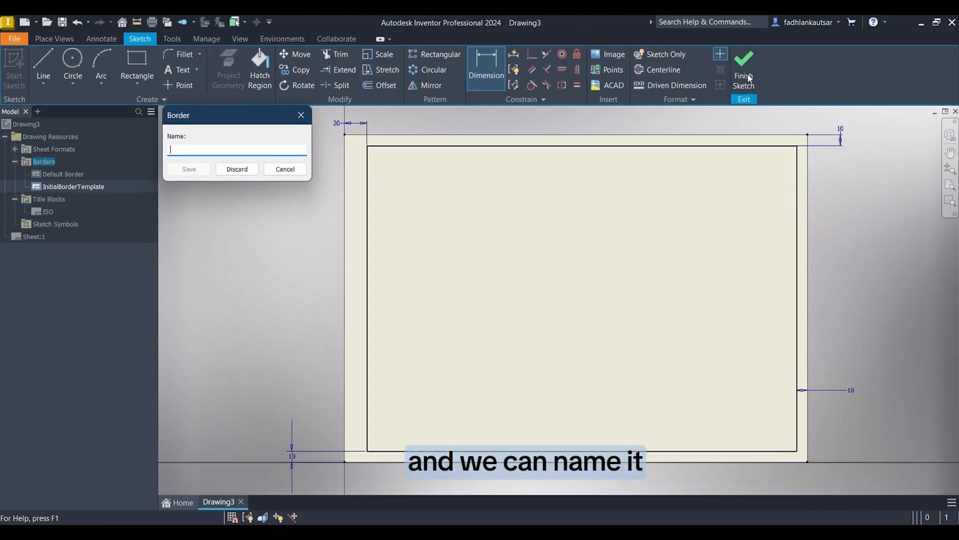
text(p)
text(PRE-MODULE-3.1_NAME_FRI-XXX)
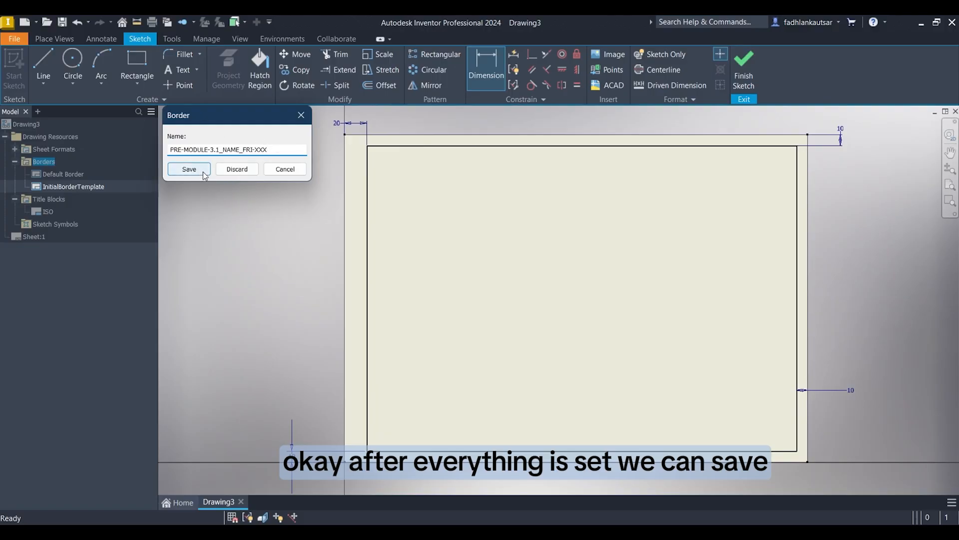
click(190, 169)
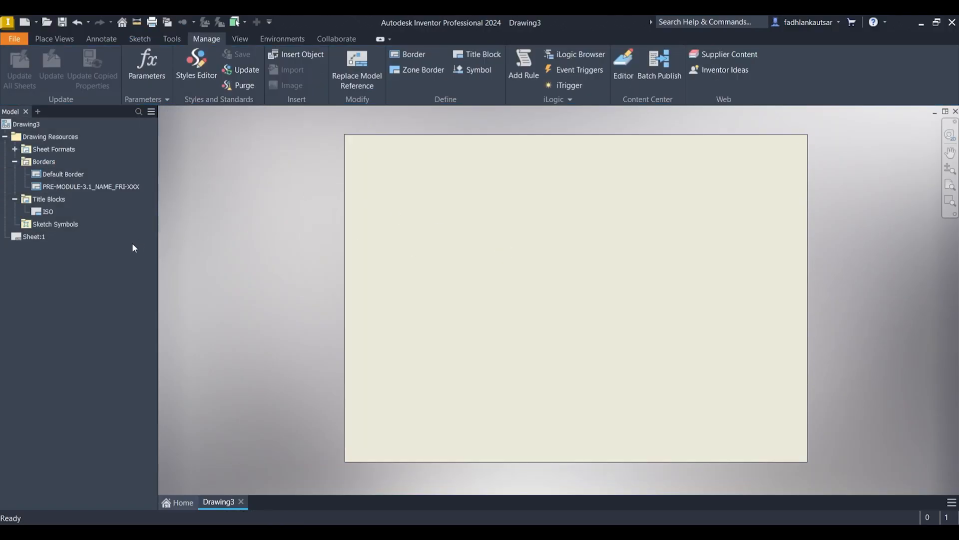
Step: Start defining a new title block in the drawing resources
middle_drag(431, 293, 378, 292)
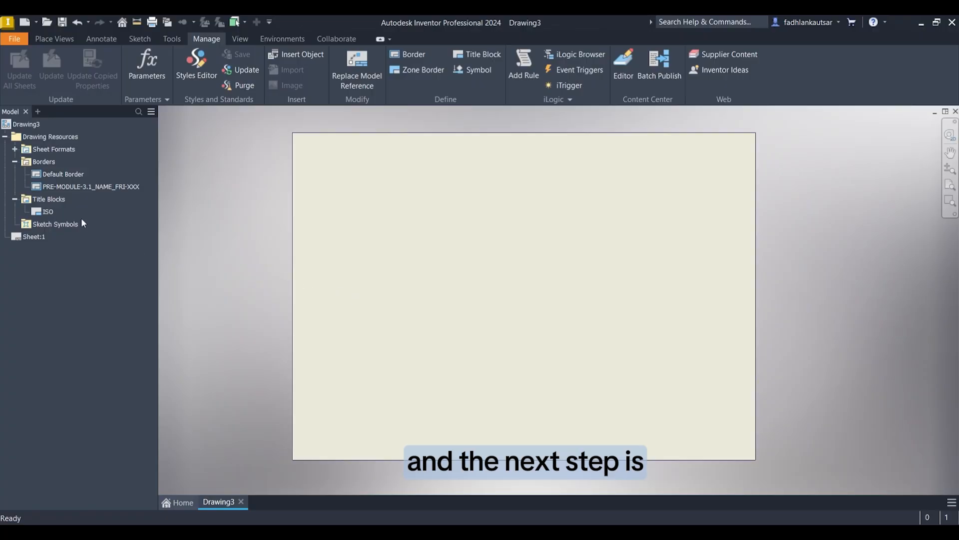
right_click(55, 199)
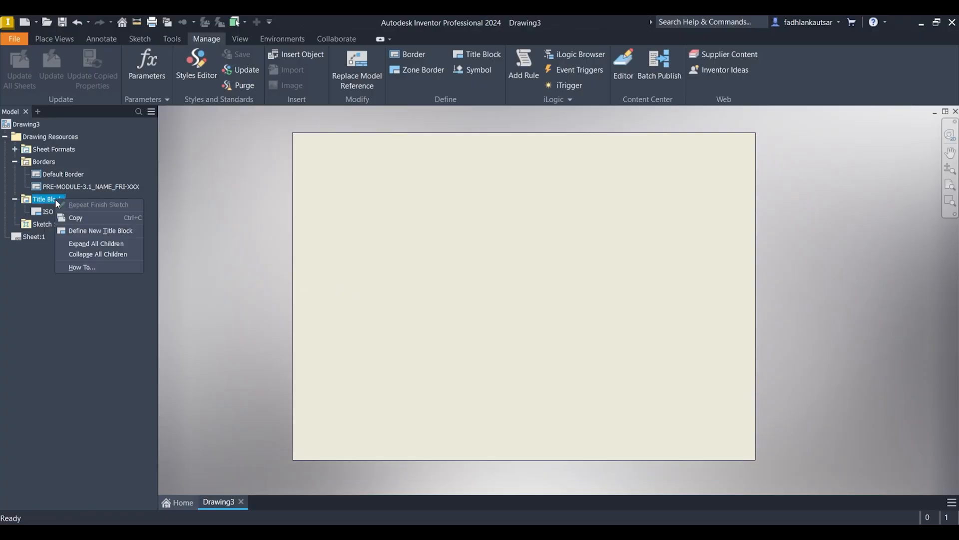
click(105, 232)
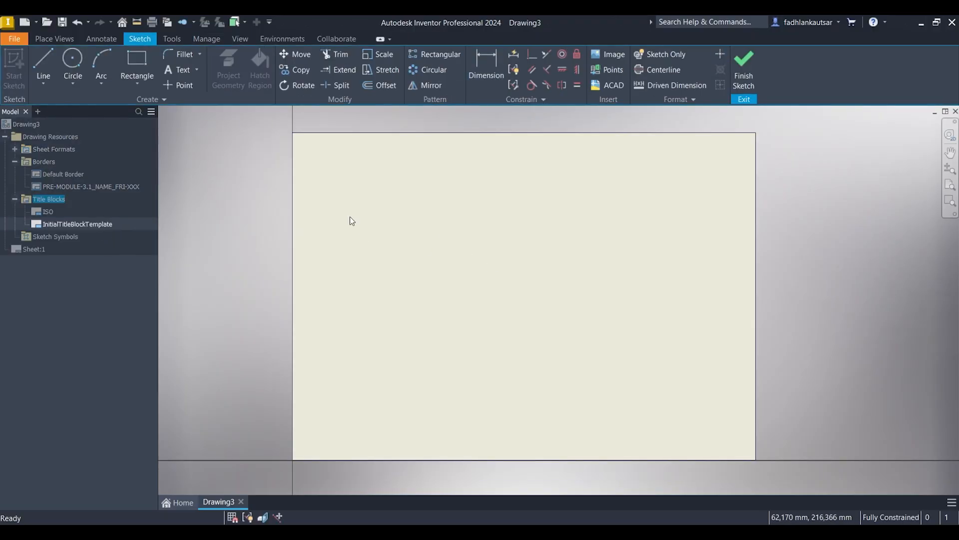
Step: Sketch a title block rectangle 184 mm wide and 25 mm high near the sheet's top-left corner
click(139, 68)
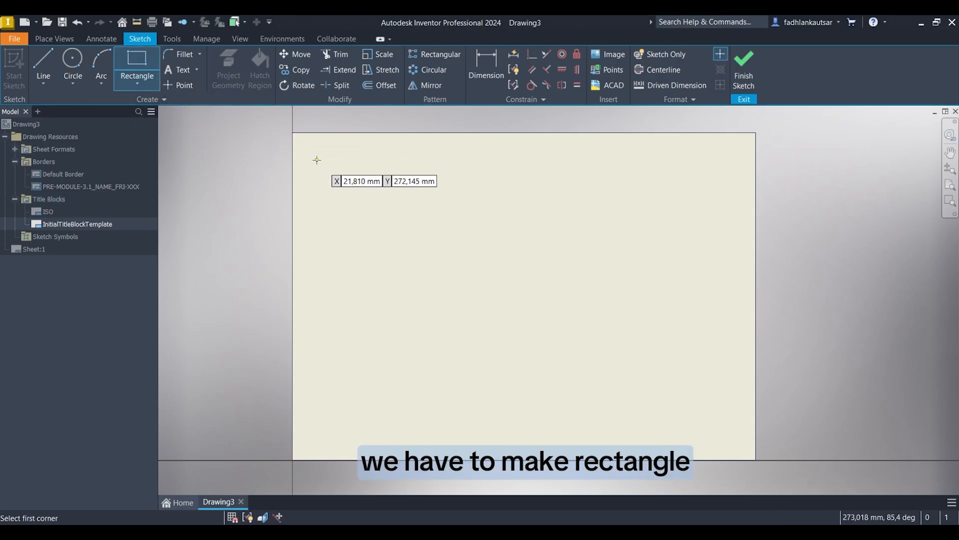
click(316, 160)
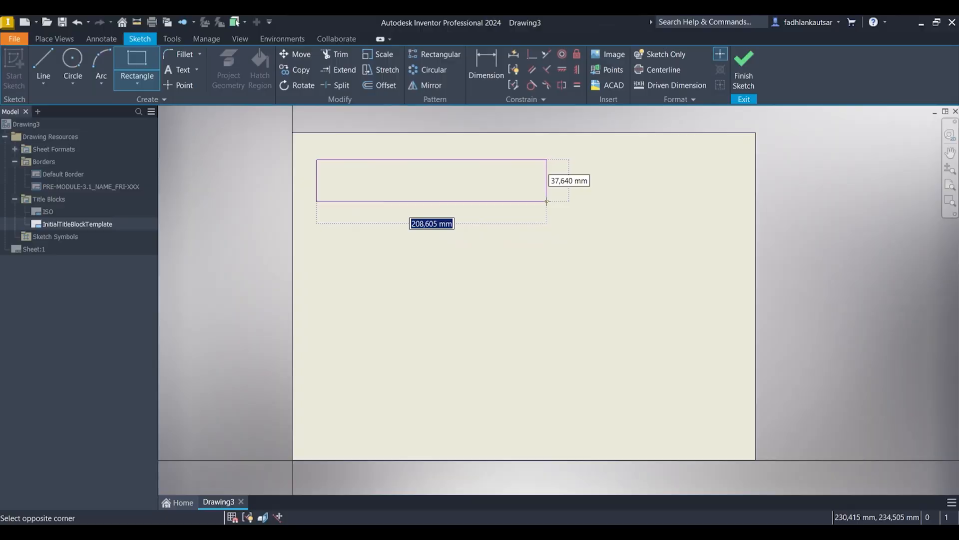
text(1)
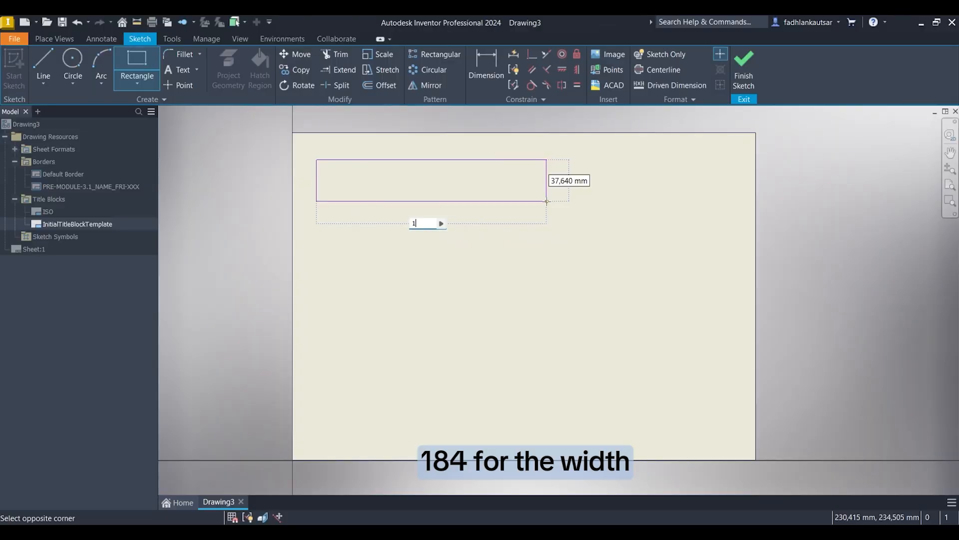
text(84)
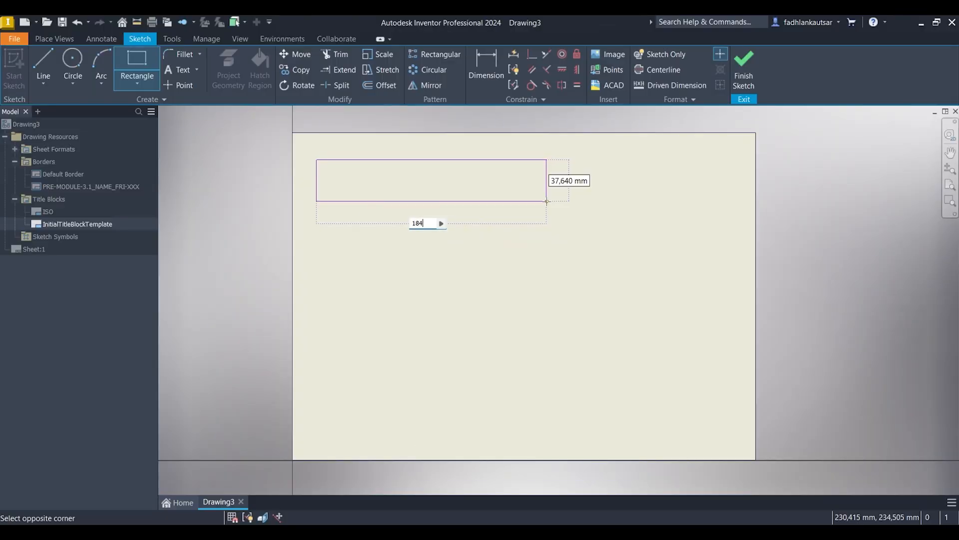
key(Tab)
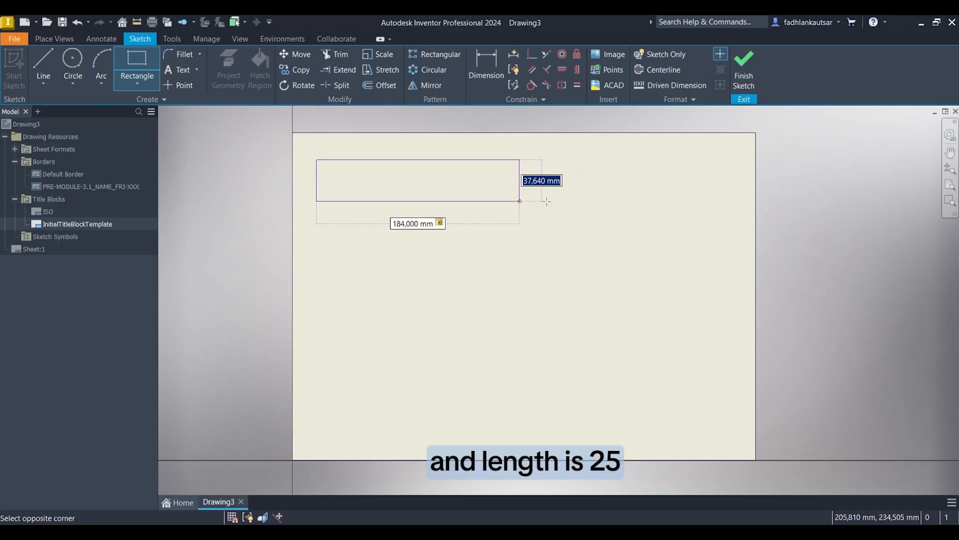
text(25)
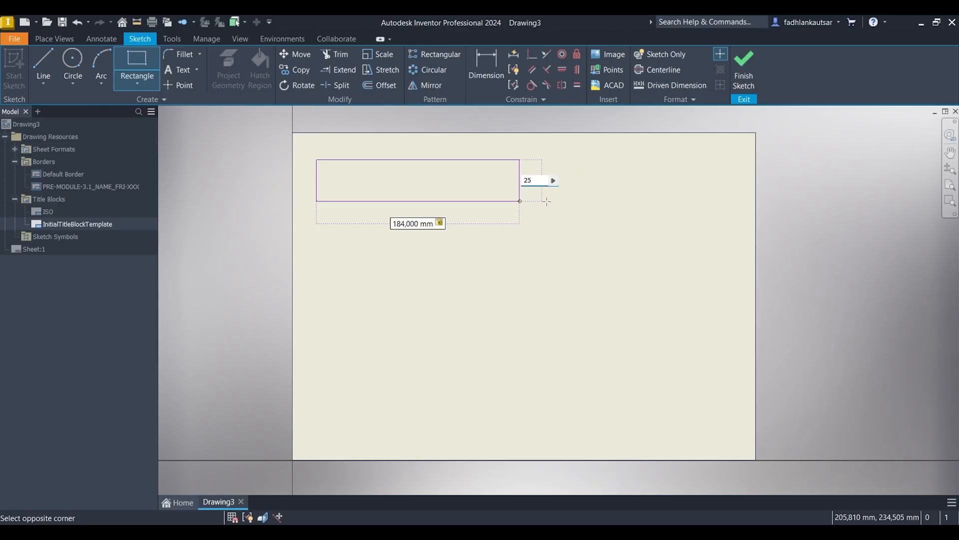
key(Return)
key(Escape)
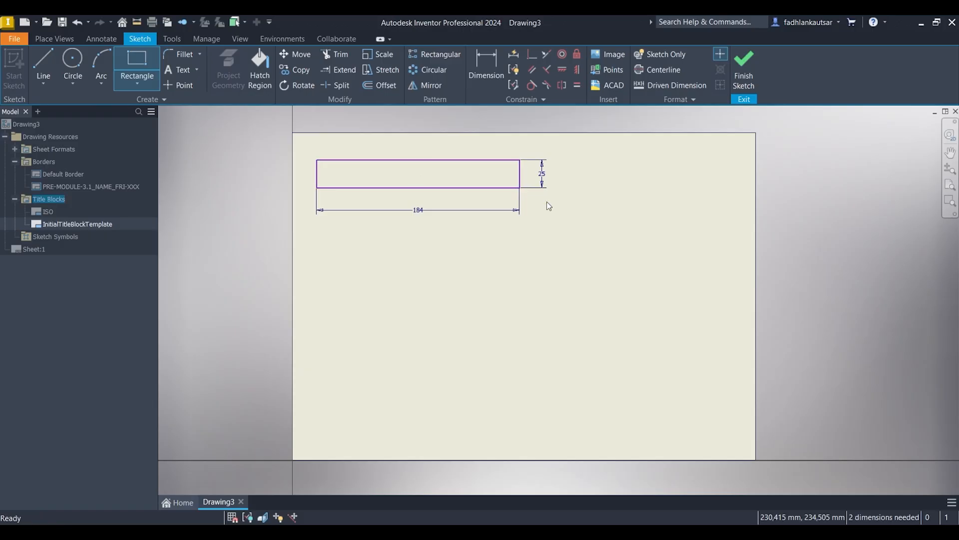
Step: Sketch a second rectangle 184 by 15 mm inside the title block outline, starting from its top-left corner
scroll(499, 175, up, 3)
middle_drag(415, 167, 674, 208)
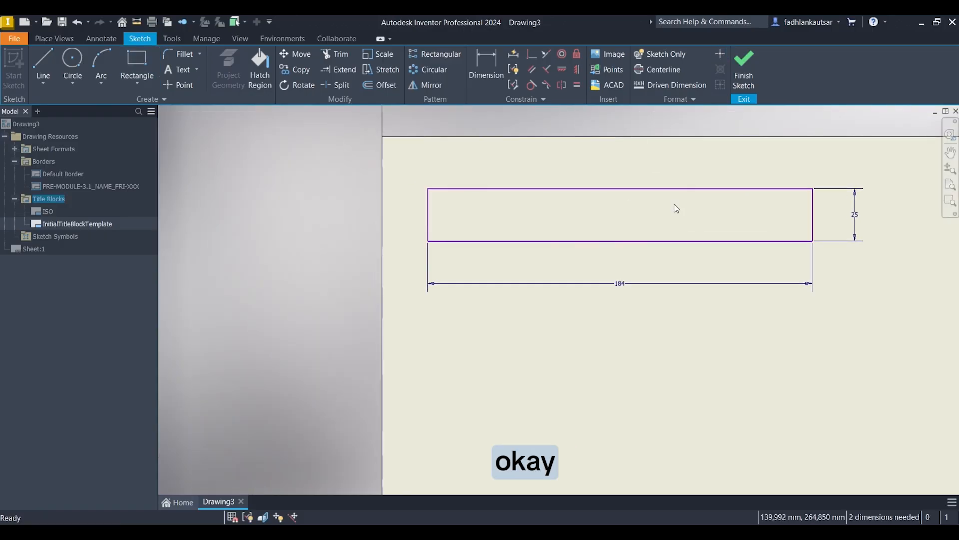
click(149, 59)
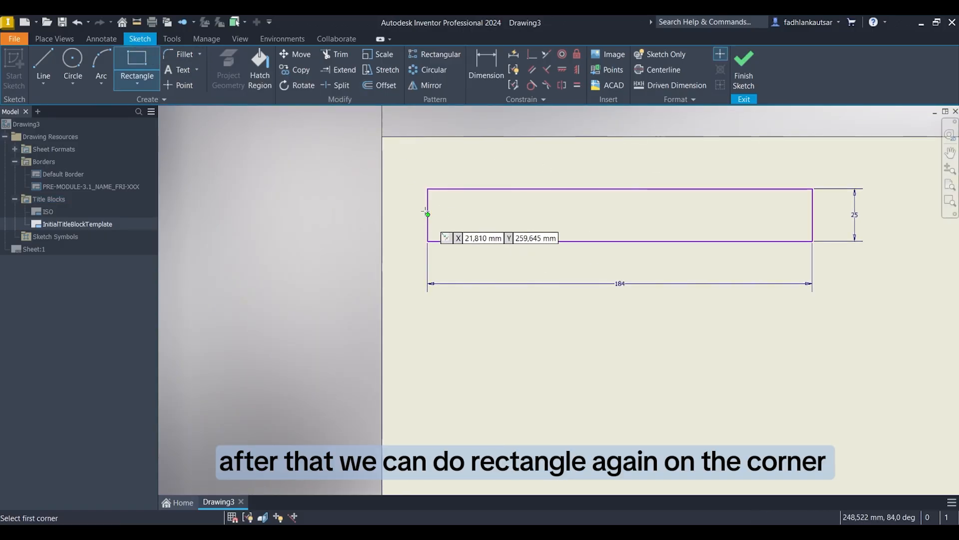
scroll(440, 189, up, 5)
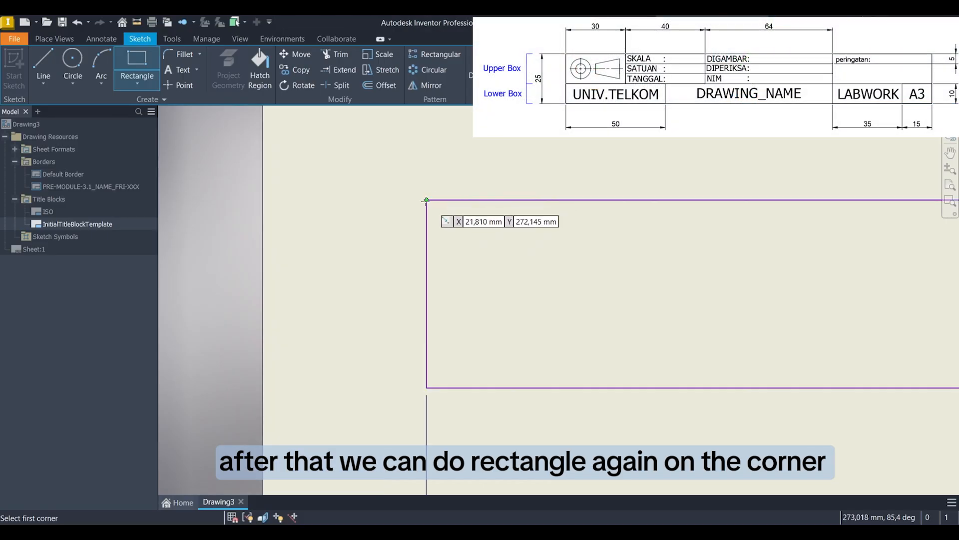
click(426, 200)
scroll(599, 260, down, 3)
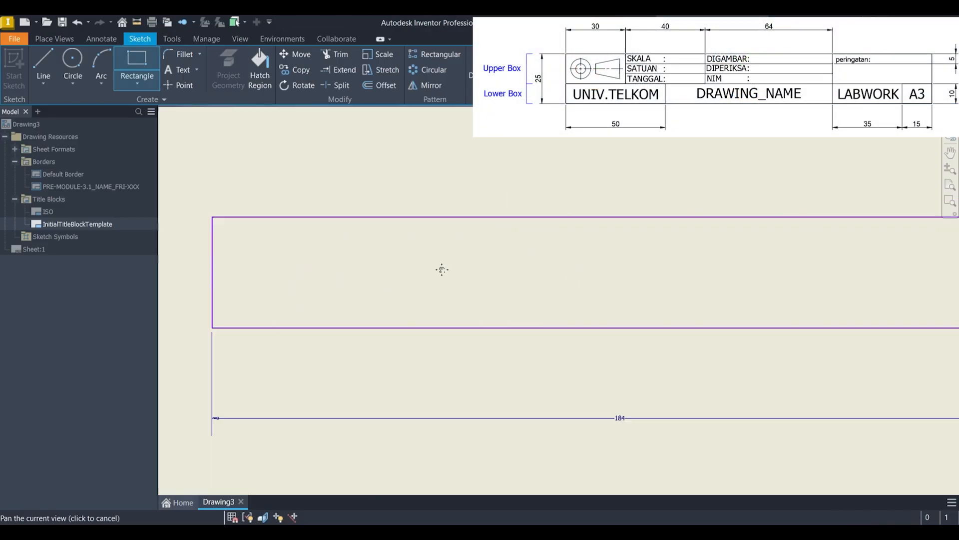
scroll(727, 278, down, 3)
middle_drag(727, 278, 452, 258)
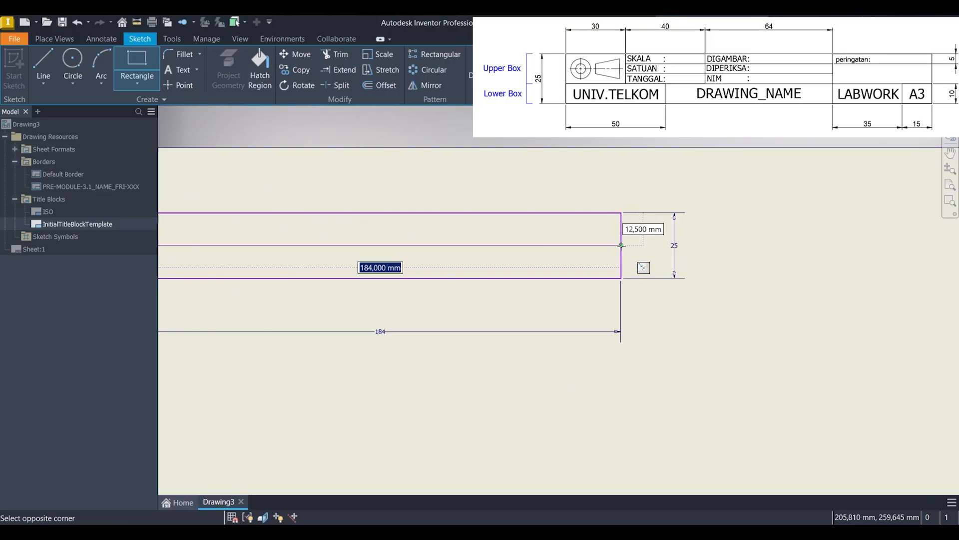
text(184)
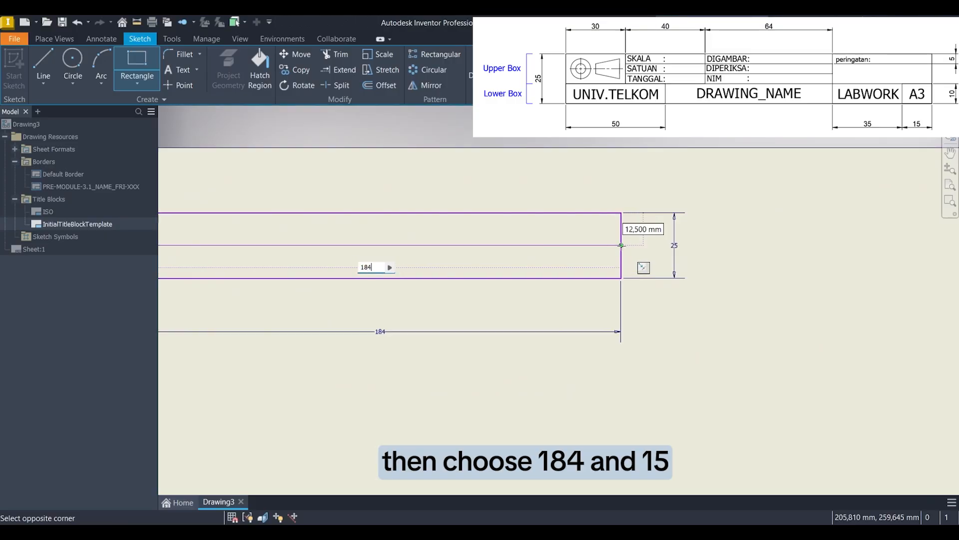
key(Tab)
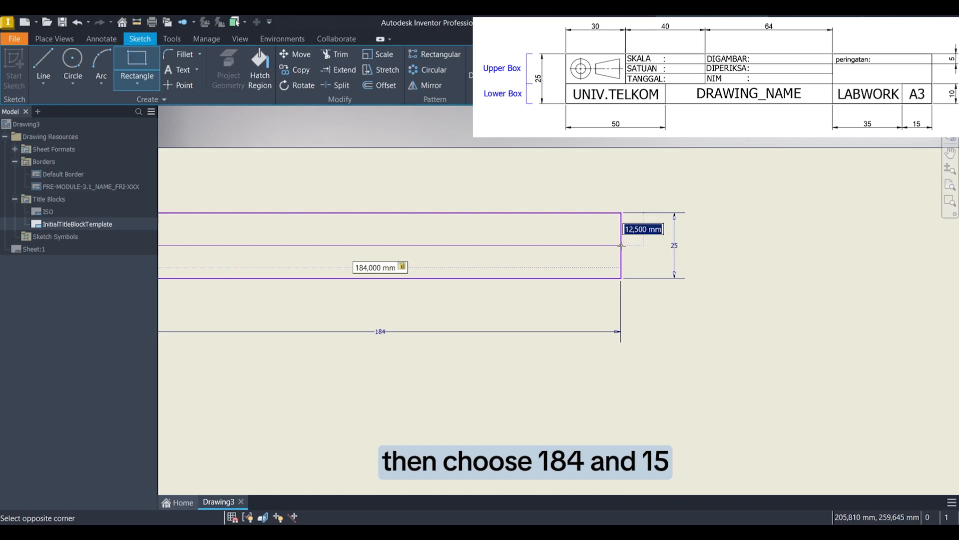
text(15)
key(Return)
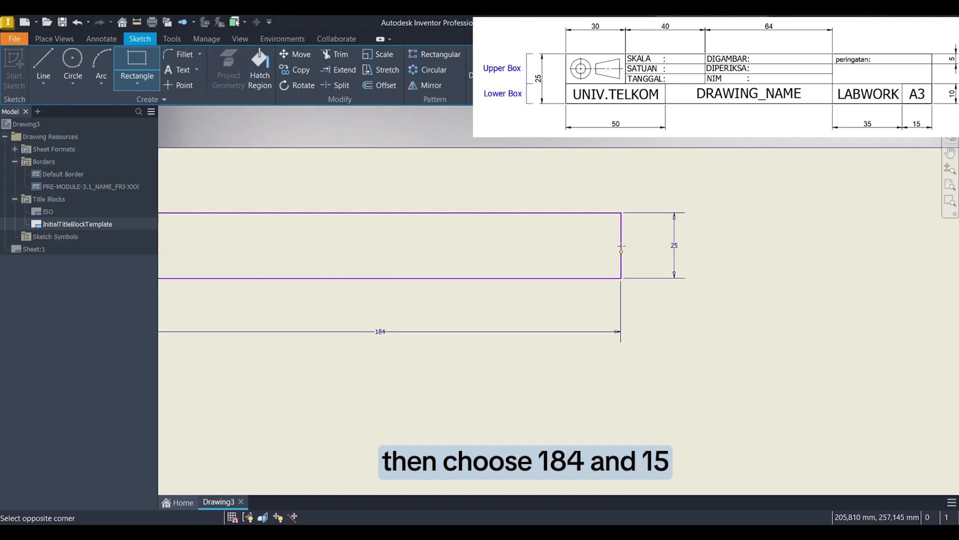
middle_drag(454, 275, 697, 275)
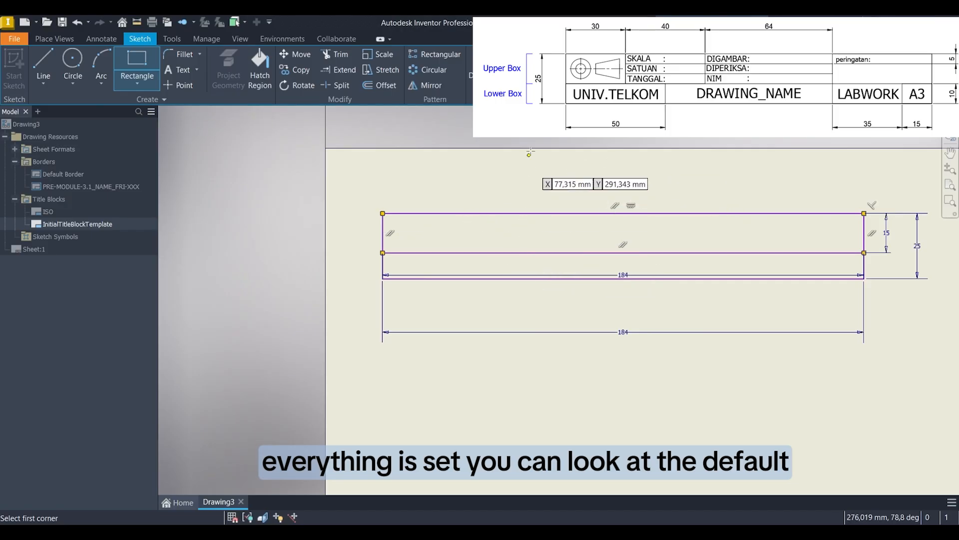
Step: Sketch two adjacent full-height rectangles in the title block's upper box, 30 mm and 40 mm wide, starting from its left end
middle_drag(671, 172, 610, 227)
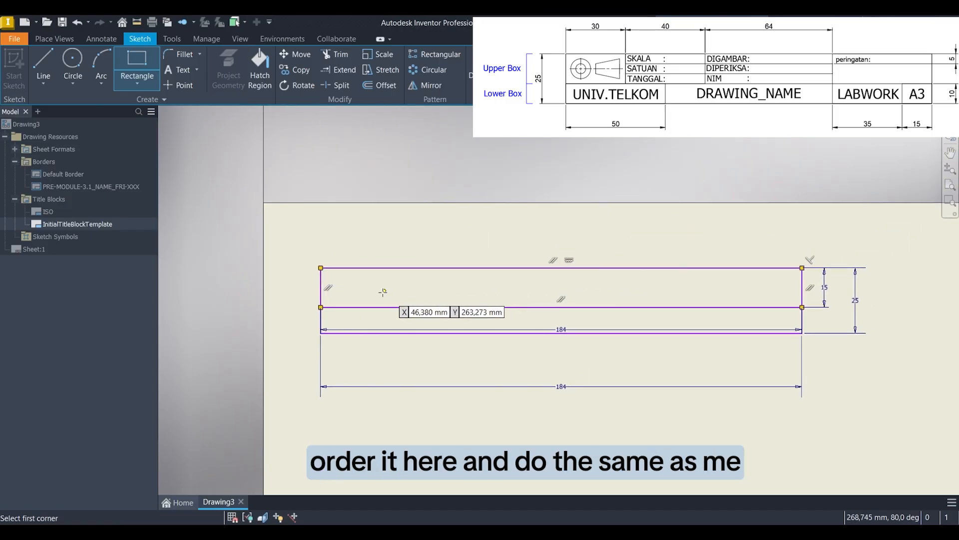
click(320, 306)
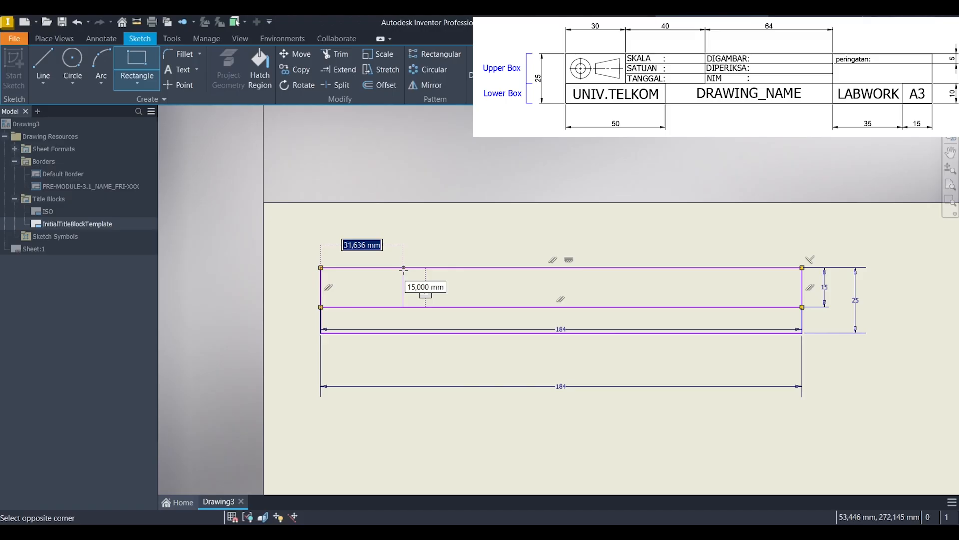
text(30)
key(Return)
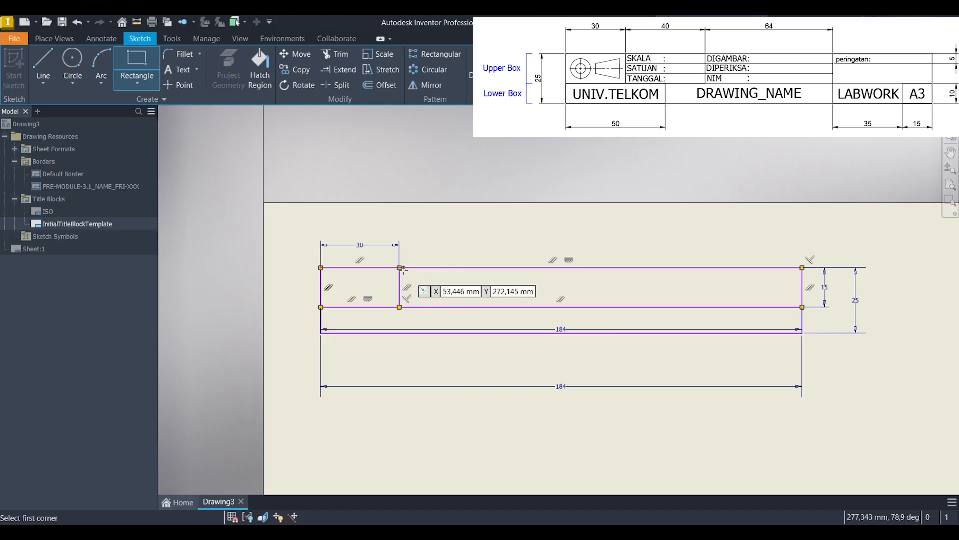
click(399, 268)
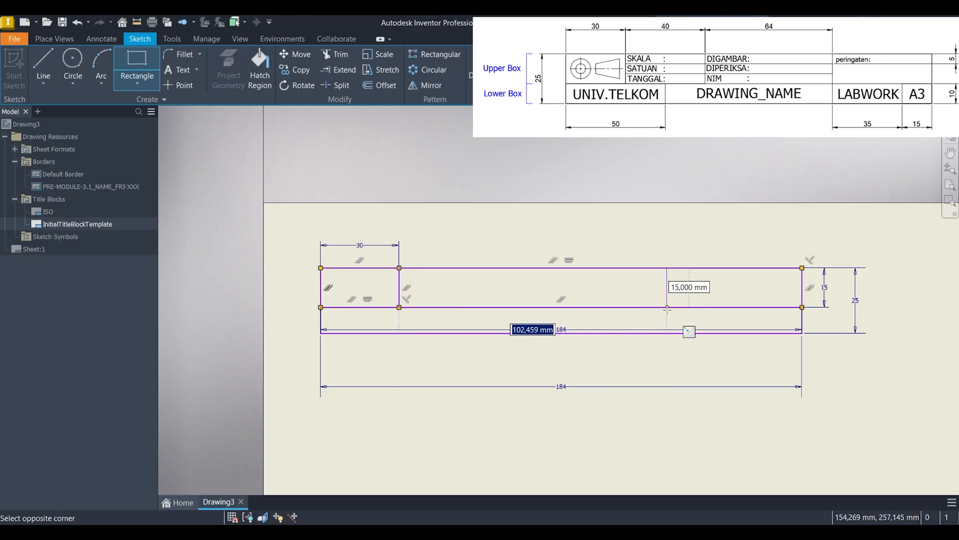
text(40)
key(Return)
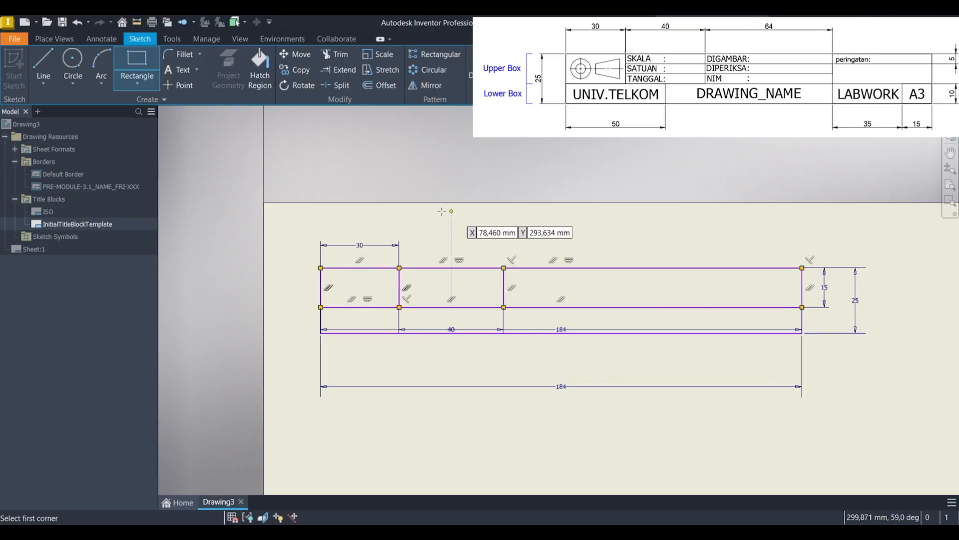
Step: Sketch a 64 mm wide, full-height rectangle in the upper box, directly right of the 40 mm cell
click(503, 268)
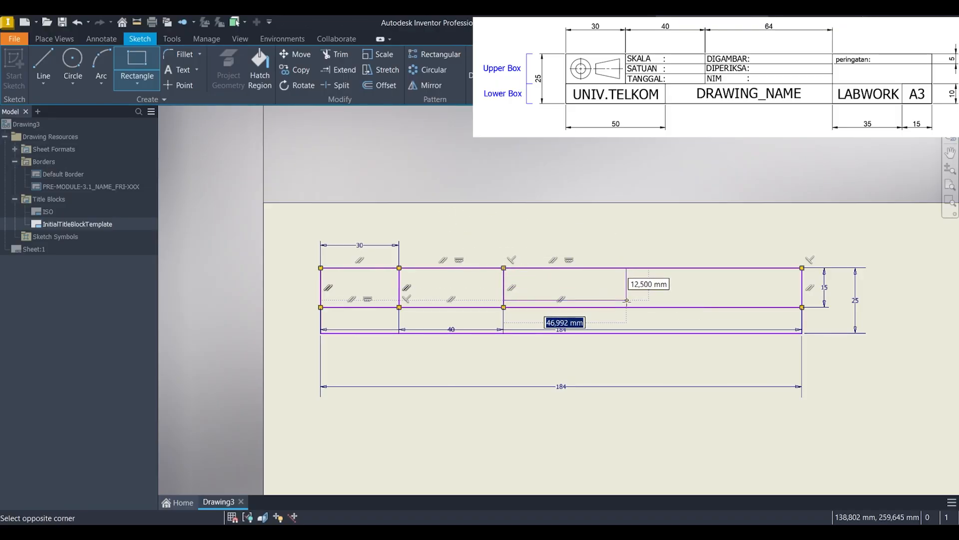
text(64)
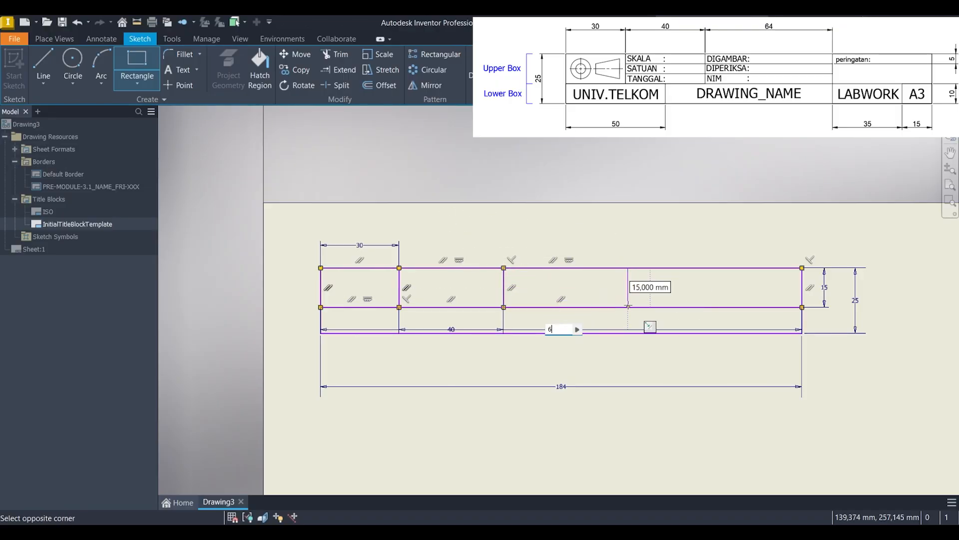
key(Return)
key(Escape)
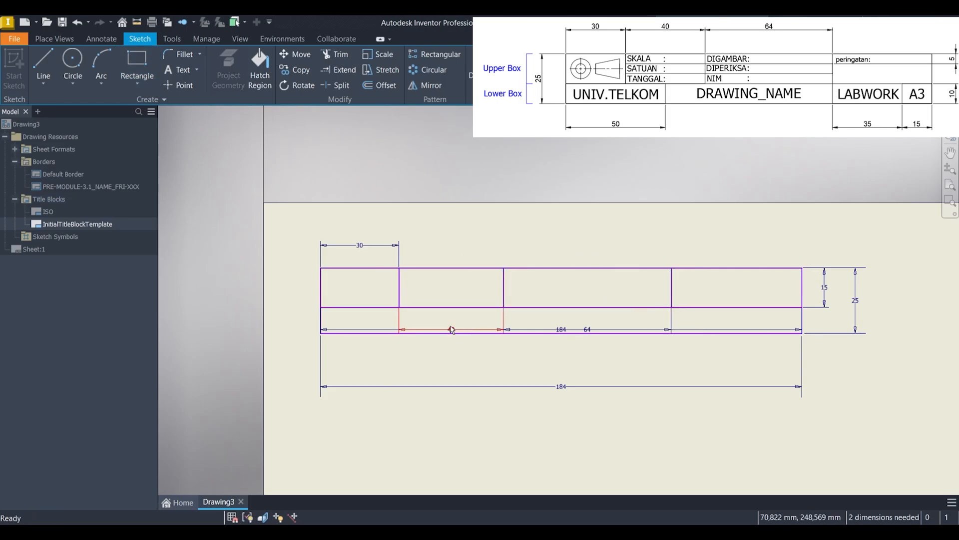
Step: Move the 40 mm and 64 mm dimensions above the title block and delete the duplicate 184 mm dimension inside it
drag(460, 330, 462, 245)
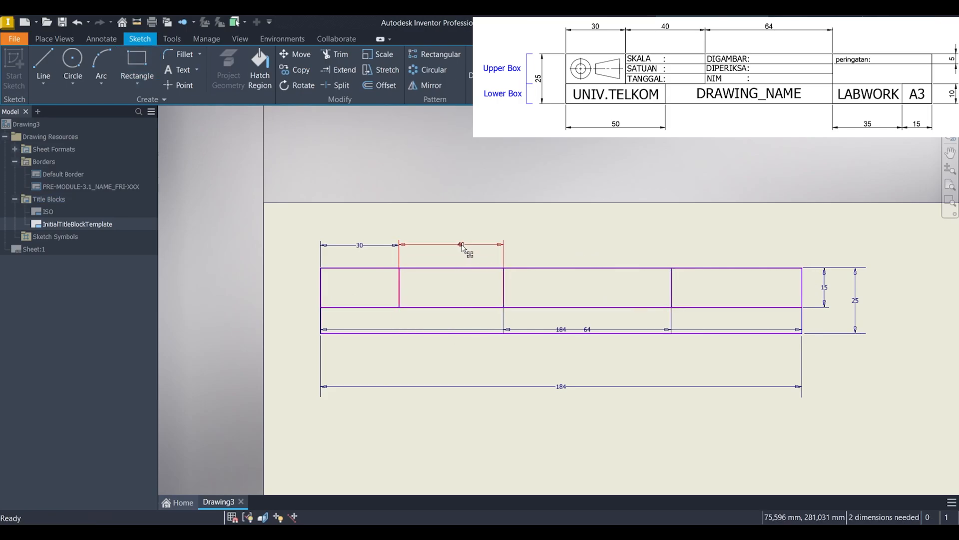
drag(590, 326, 581, 244)
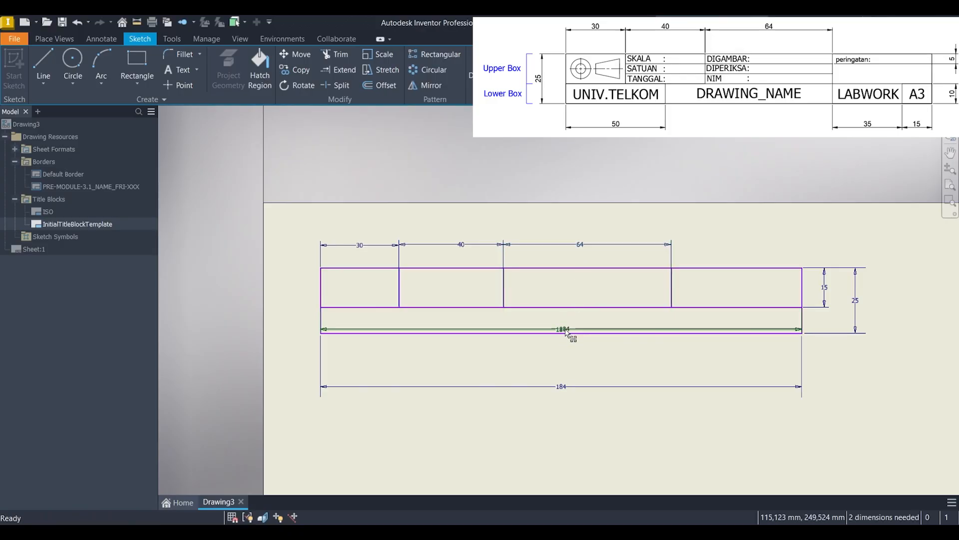
drag(561, 332, 565, 372)
key(Delete)
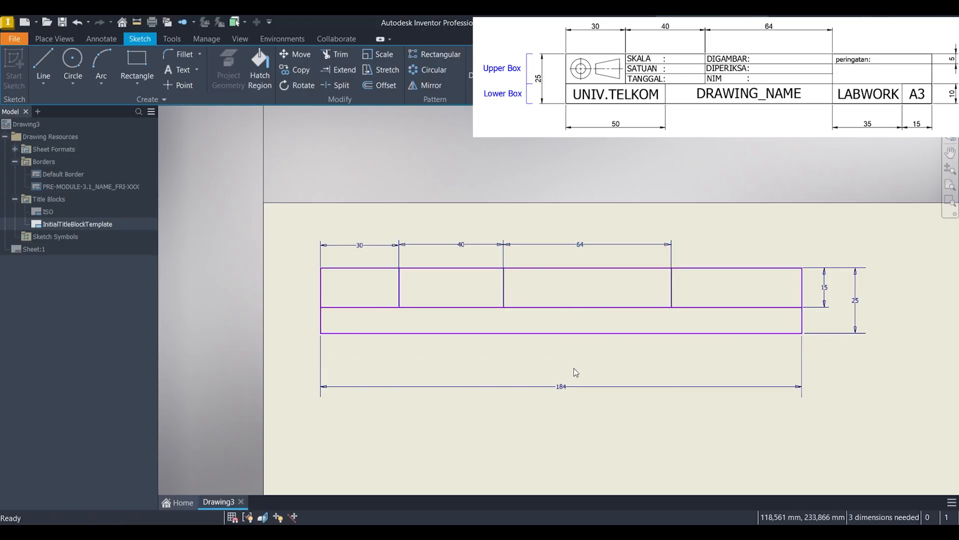
Step: Divide the 40 mm and 64 mm cells into rows by sketching two stacked 5 mm high rectangles across both
click(137, 65)
click(399, 307)
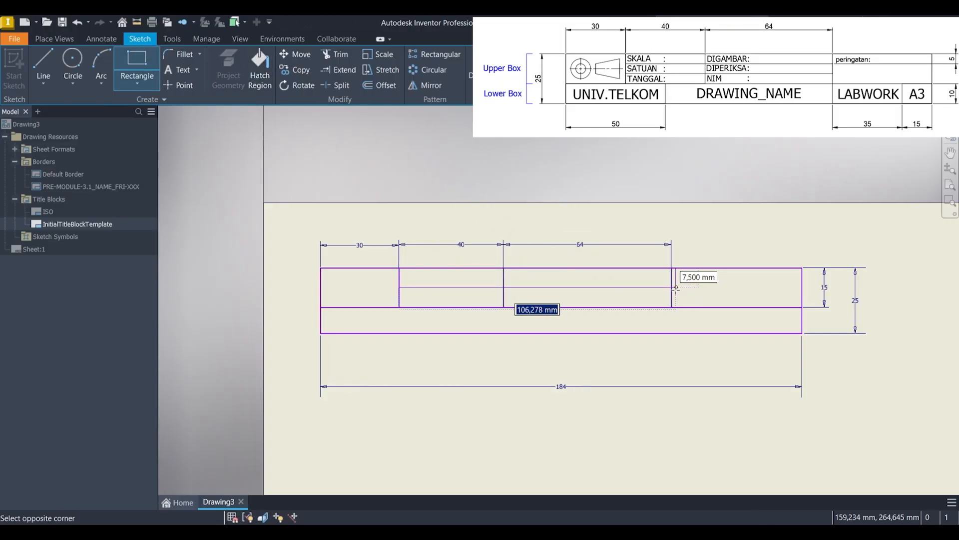
key(Tab)
text(5)
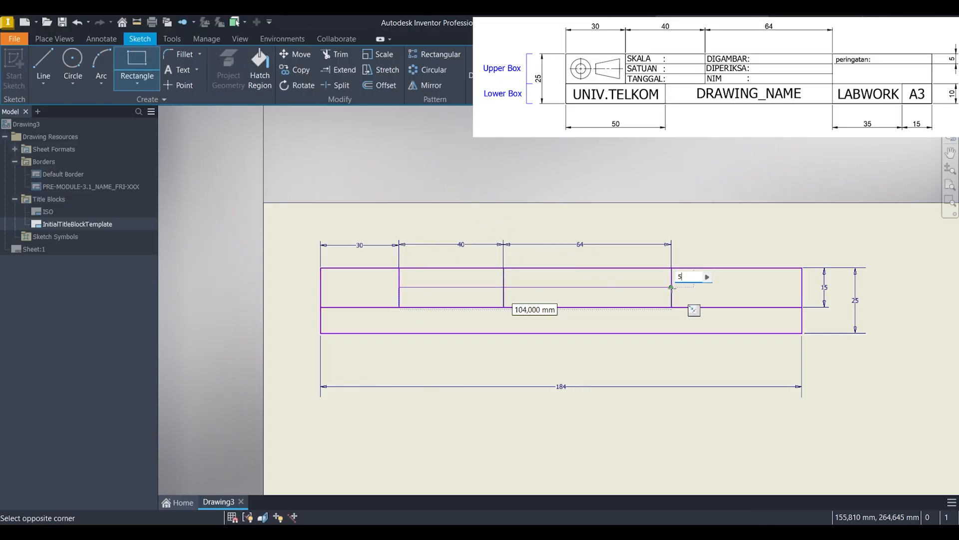
key(Return)
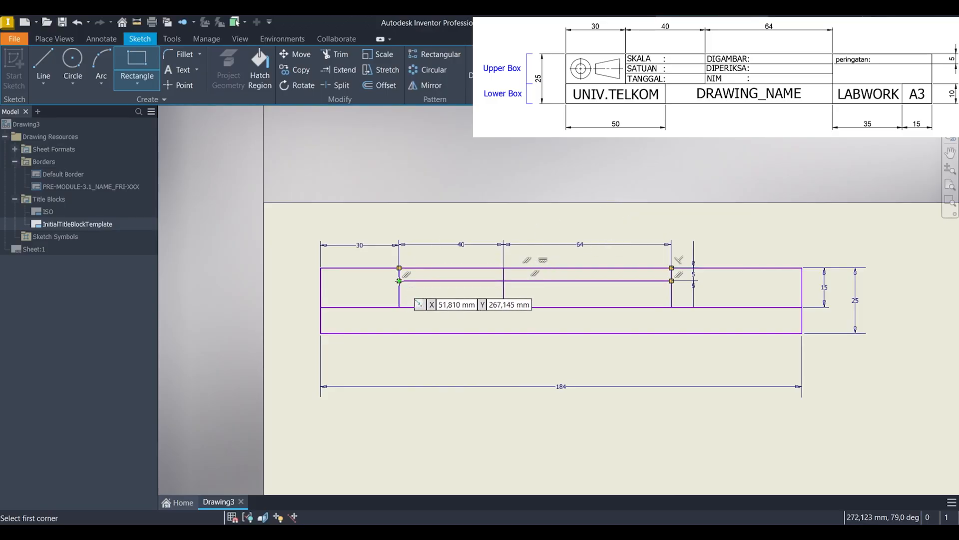
click(399, 280)
key(Tab)
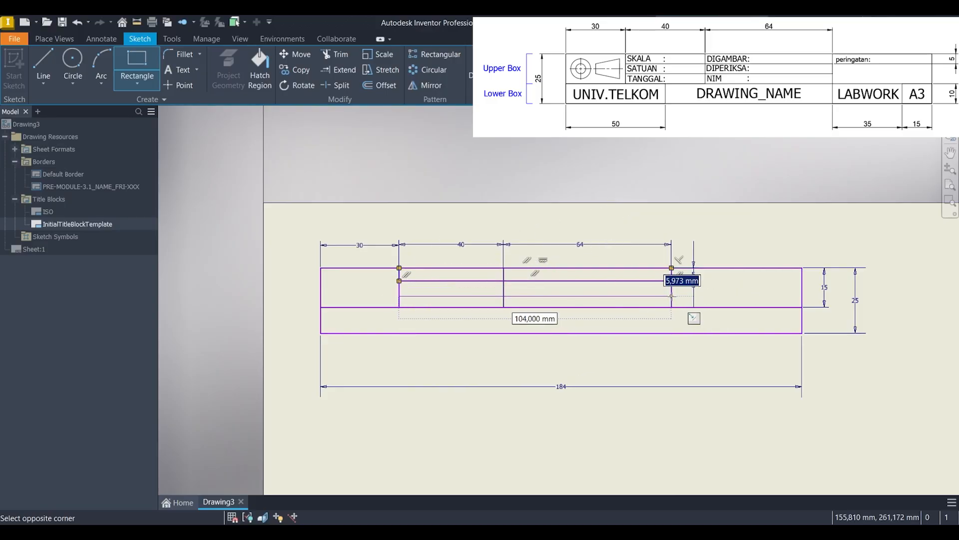
text(5)
key(Return)
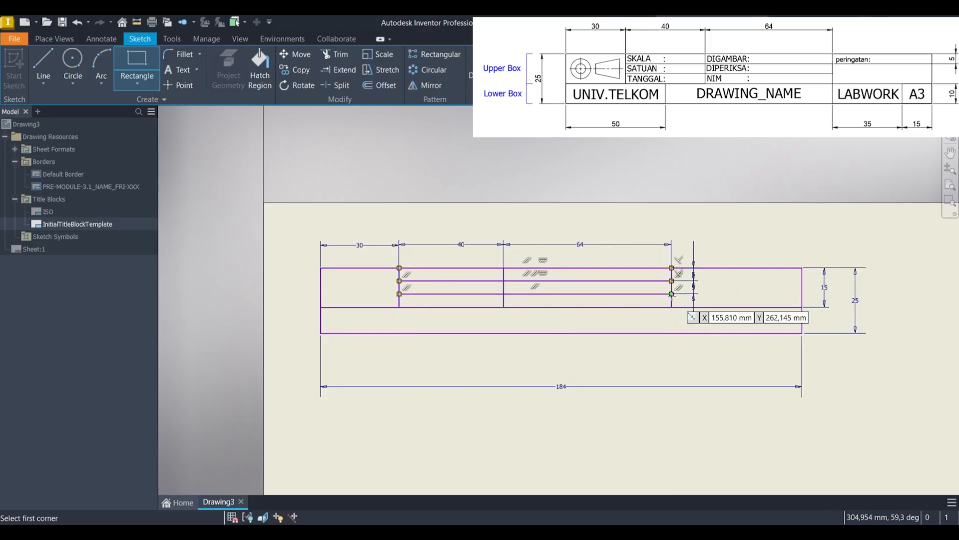
key(Escape)
Step: Sketch a 50 mm wide, full-height rectangle at the left end of the title block's lower box
middle_drag(595, 311, 723, 281)
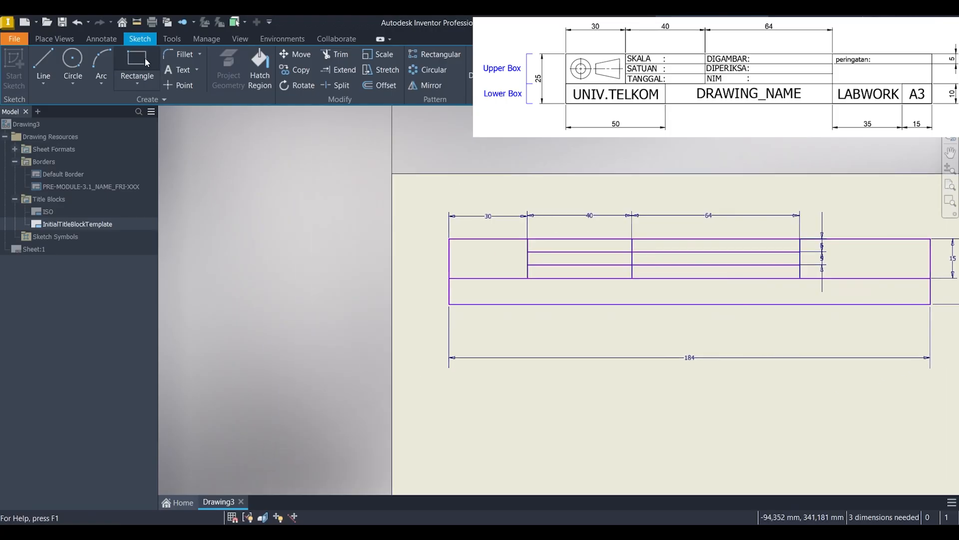
click(146, 62)
click(449, 303)
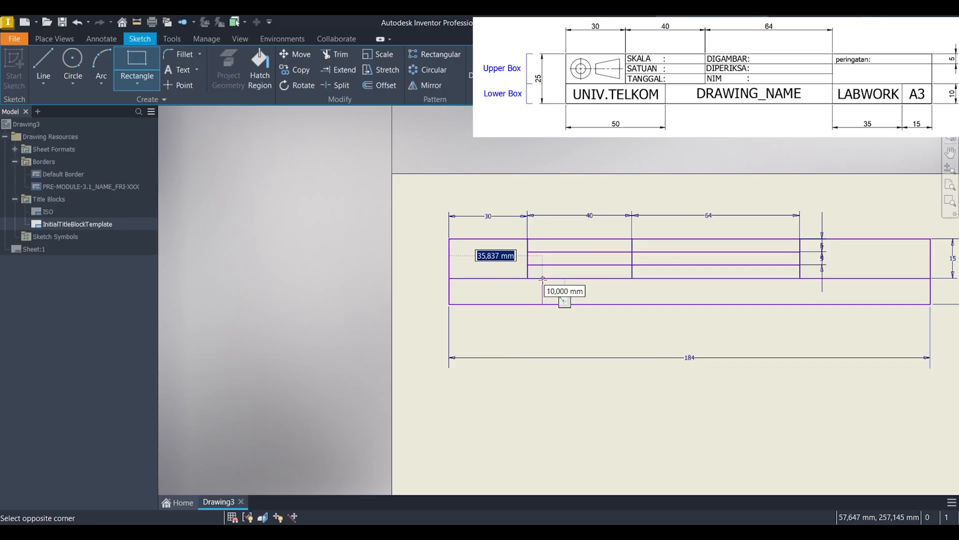
text(50)
key(Tab)
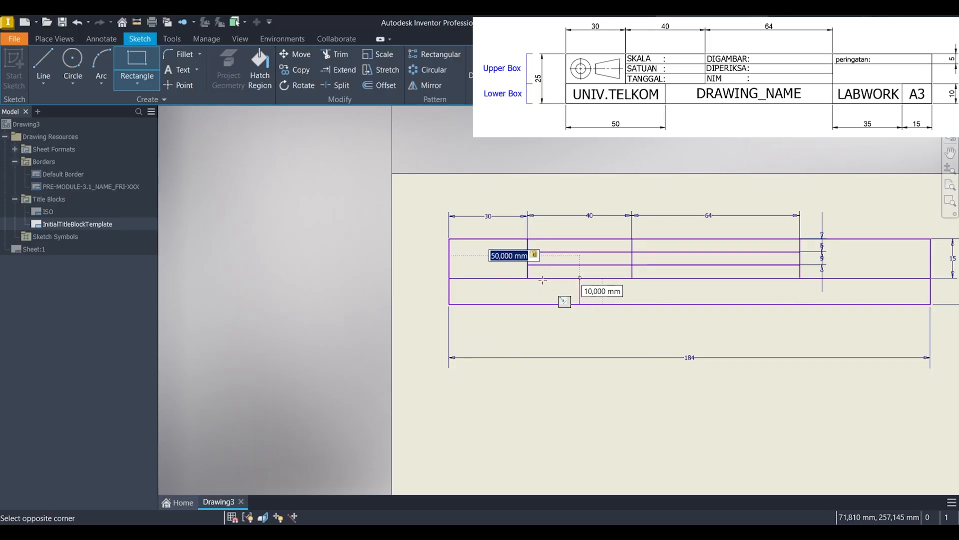
key(Return)
Step: Sketch two adjacent full-height rectangles in the lower box, 15 mm and 35 mm wide, starting from its right end
mouse_move(710, 331)
middle_down()
mouse_move(507, 347)
mouse_move(460, 338)
middle_up()
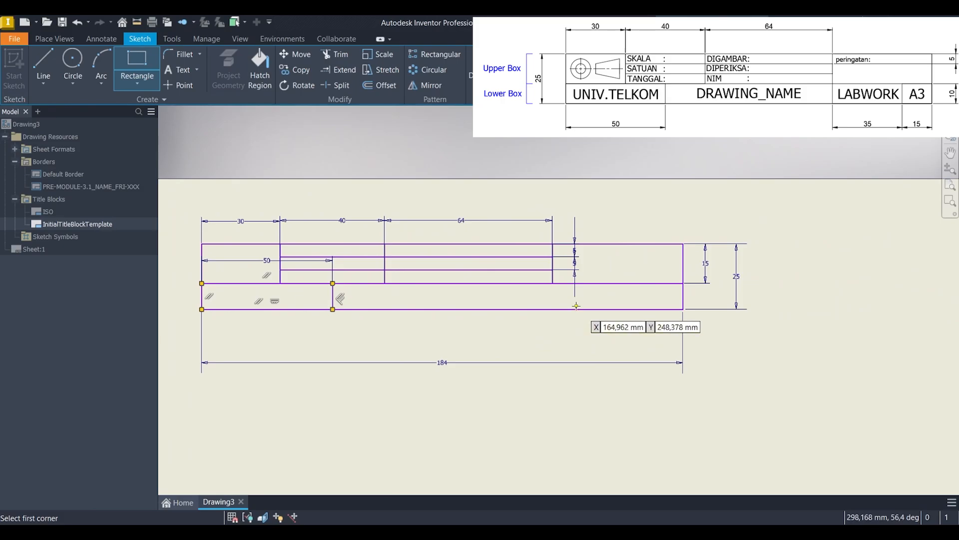
click(681, 309)
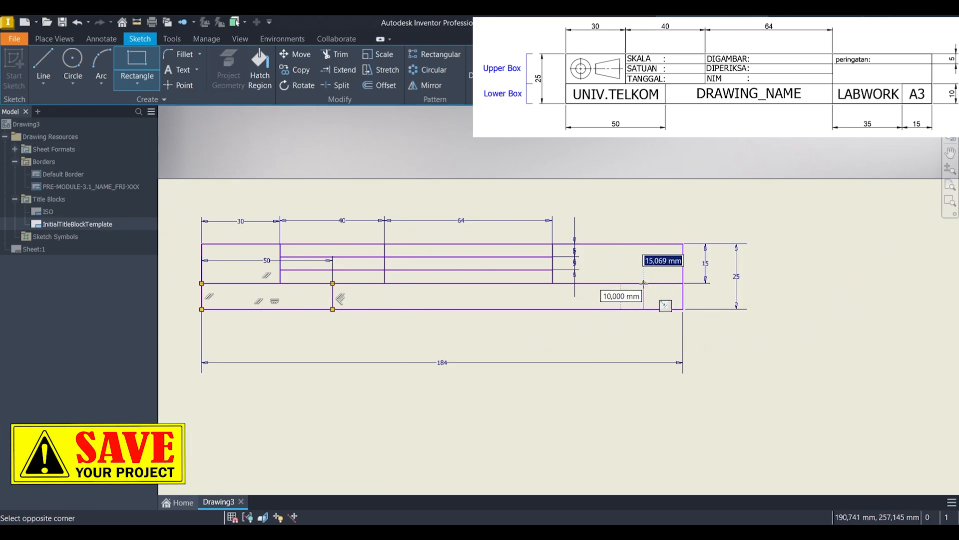
text(15)
key(Return)
click(644, 309)
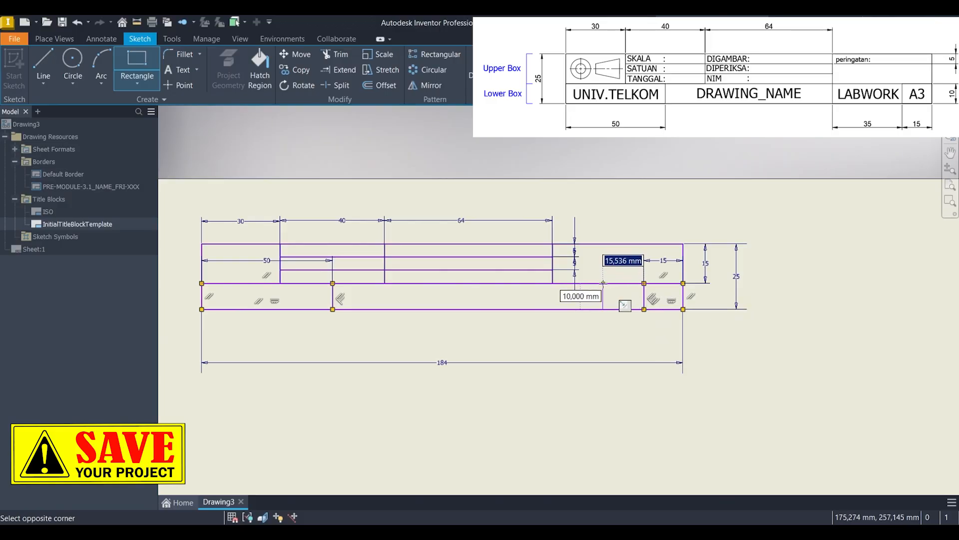
text(35)
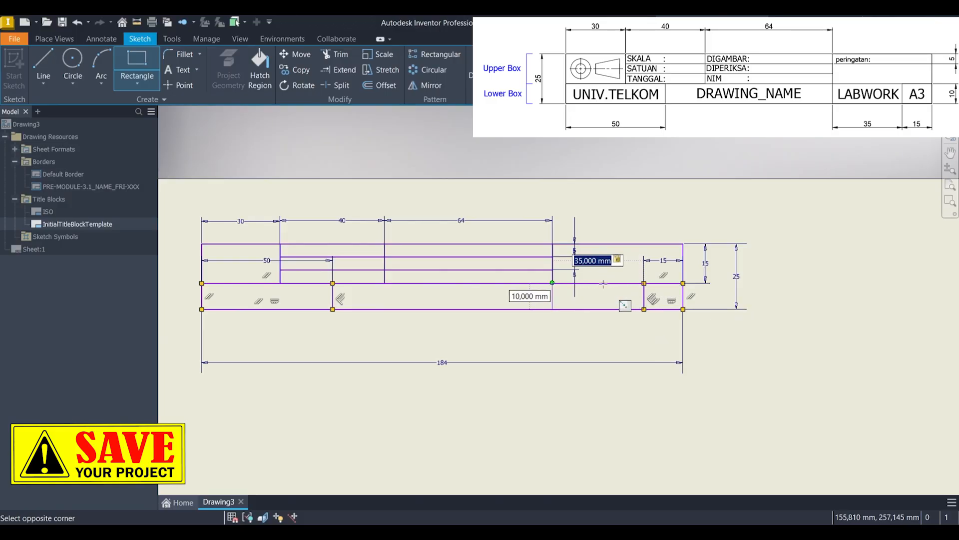
key(Return)
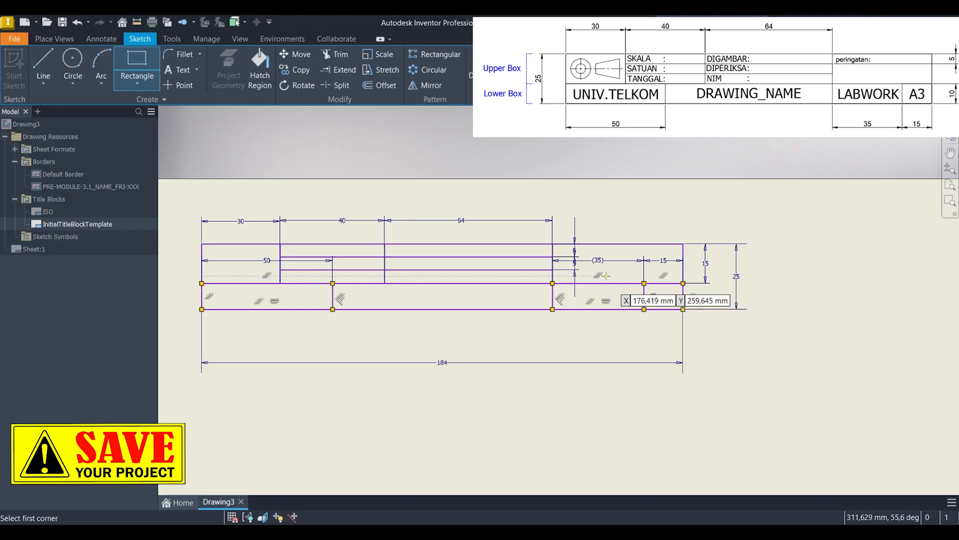
Step: Sketch a 5 mm high rectangle along the top of the upper box's rightmost cell, spanning its full width
scroll(596, 228, up, 3)
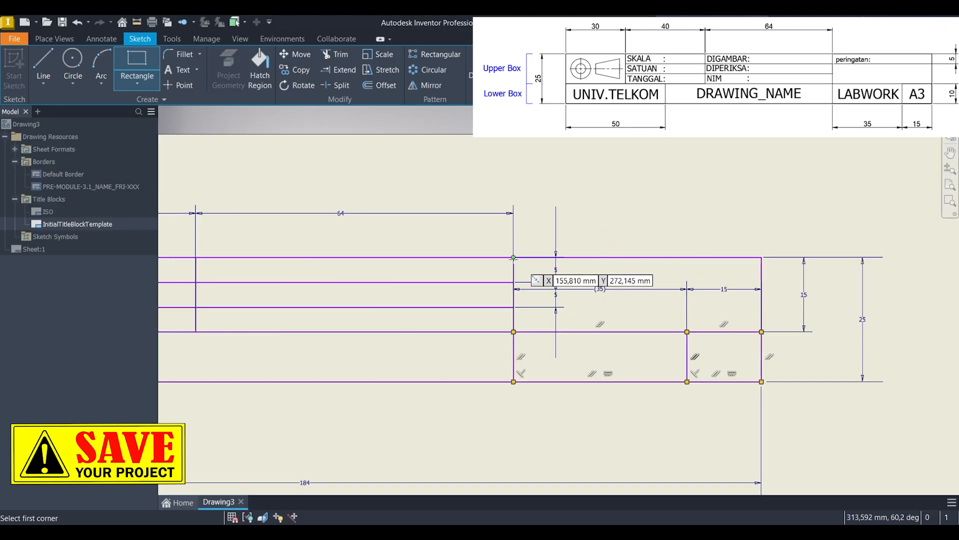
click(514, 257)
key(Tab)
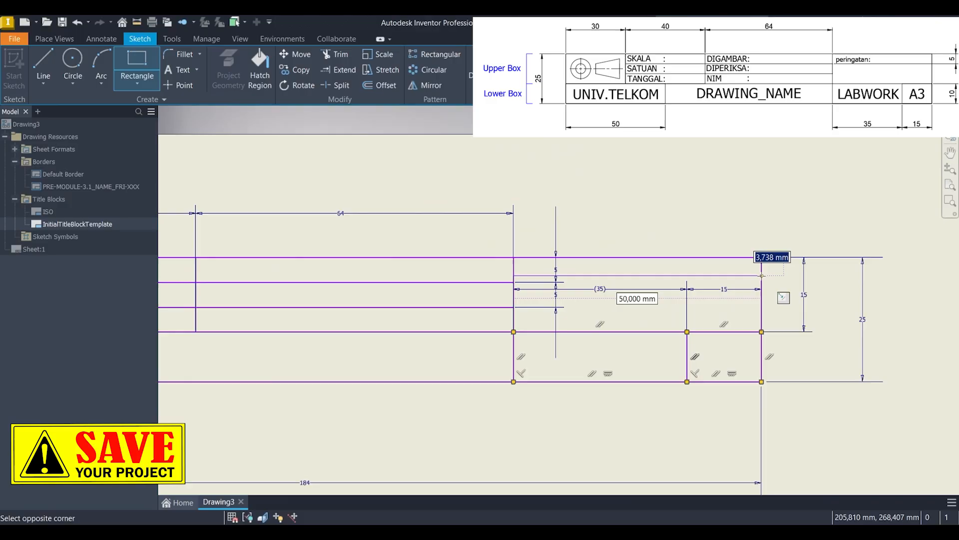
text(5)
key(Return)
key(Escape)
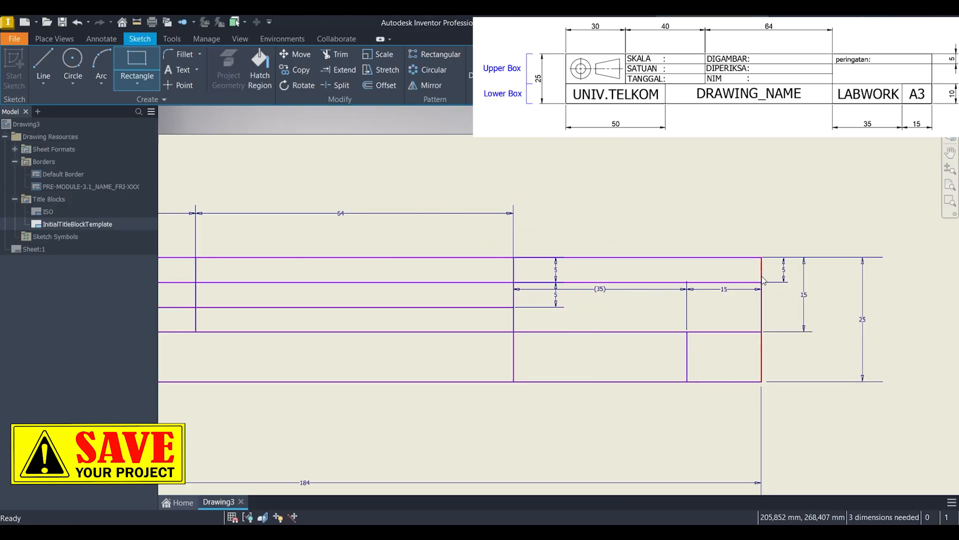
Step: Move the 35 mm and 15 mm width dimensions above the title block and the two inner 5 mm dimensions beyond its right edge
scroll(713, 315, down, 3)
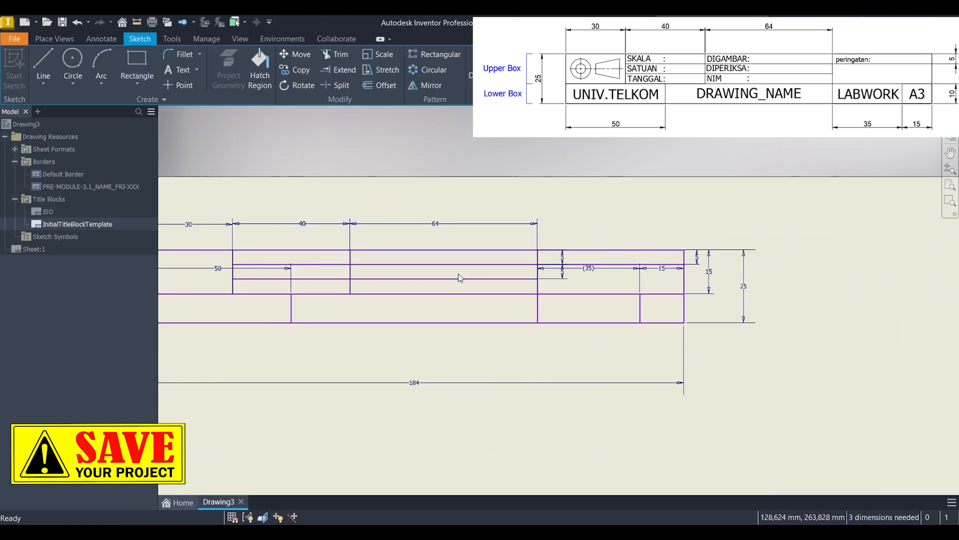
scroll(619, 283, up, 2)
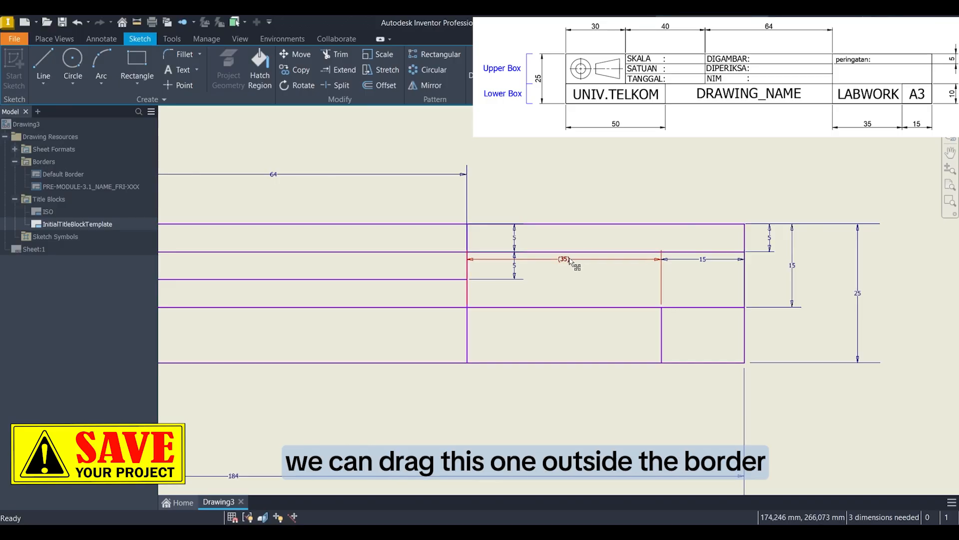
drag(572, 258, 569, 171)
drag(701, 267, 710, 180)
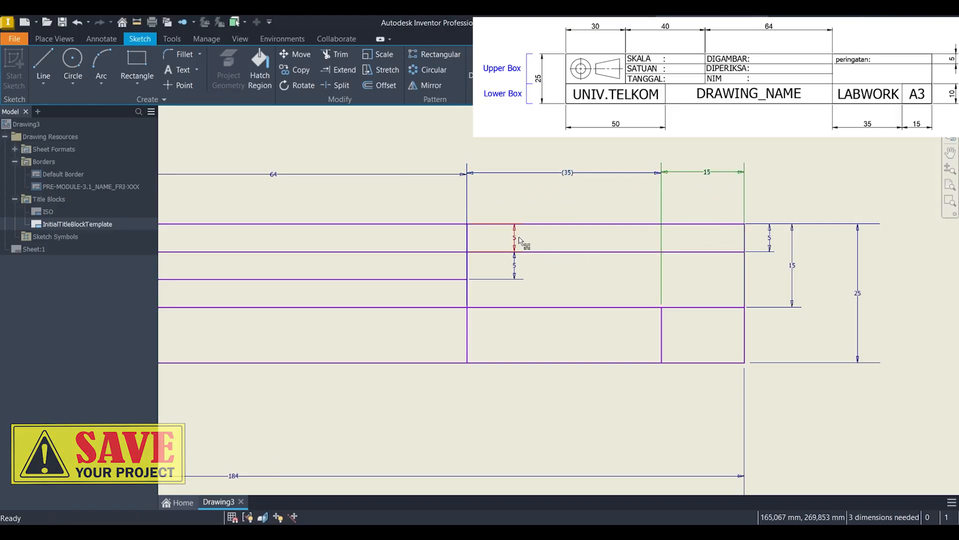
drag(516, 241, 762, 244)
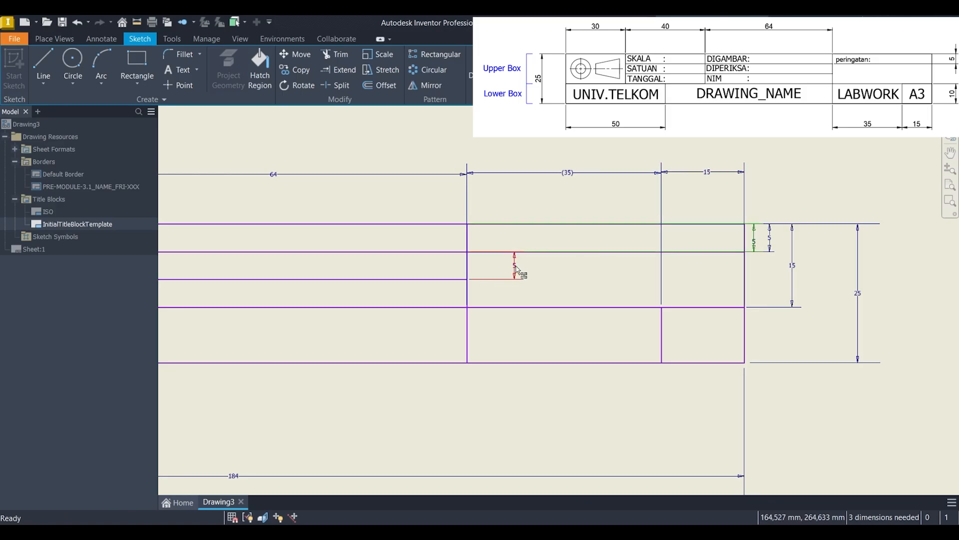
drag(515, 266, 769, 273)
scroll(673, 325, down, 2)
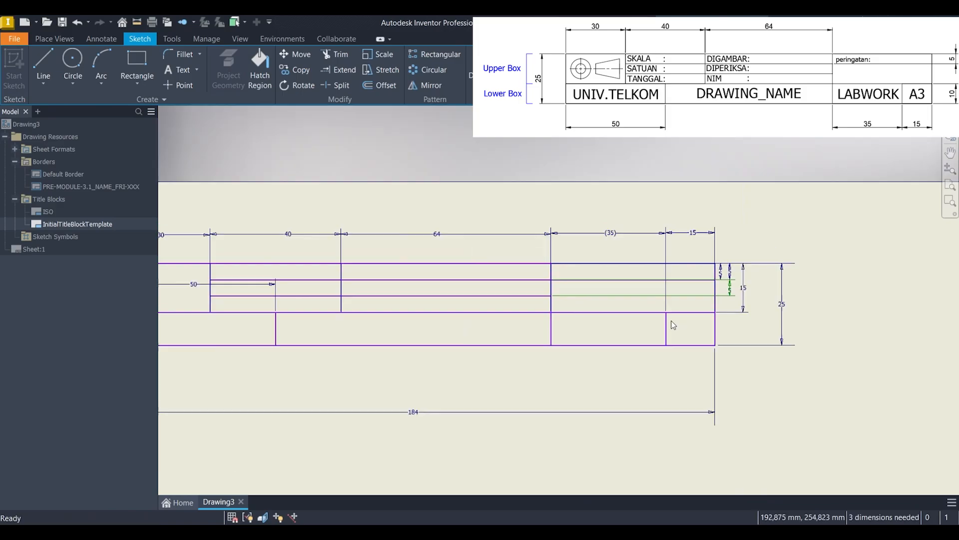
Step: Move the 50 mm dimension of the lower-left cell below the title block
scroll(671, 322, down, 3)
middle_drag(649, 325, 737, 289)
scroll(545, 276, up, 3)
drag(421, 252, 420, 338)
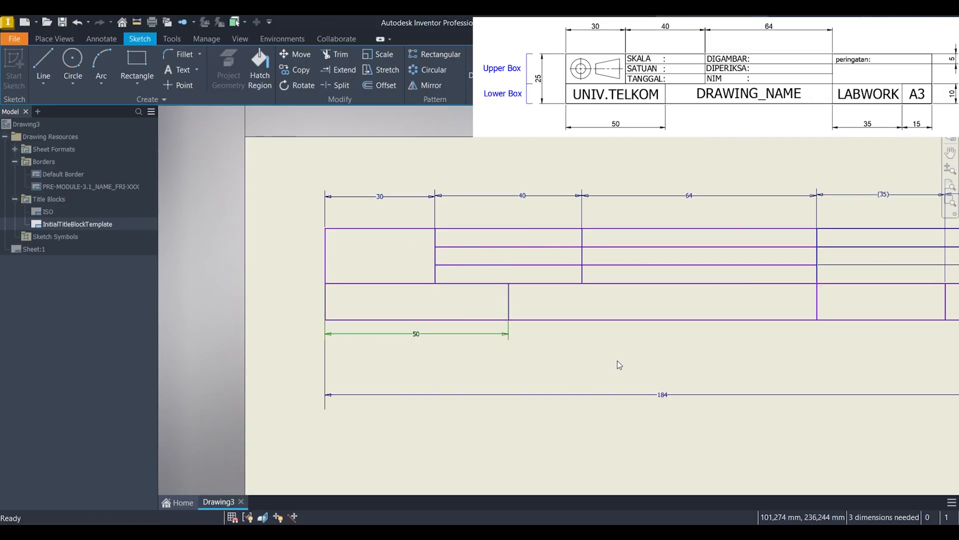
Step: Sketch a 7.5 mm line down from the title block's upper-left corner, continued by a 7.5 mm horizontal line into the 30 mm cell
middle_drag(507, 320, 646, 338)
scroll(671, 328, up, 3)
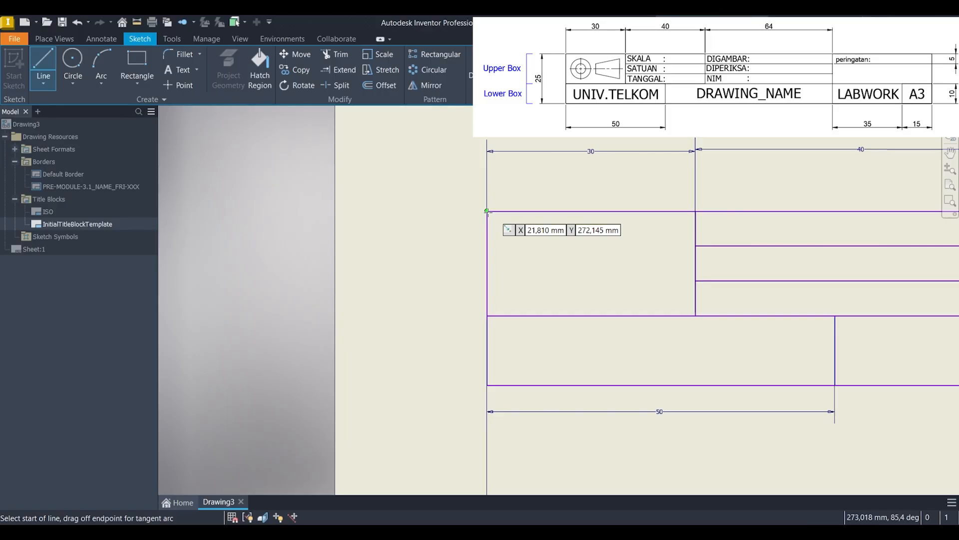
click(487, 210)
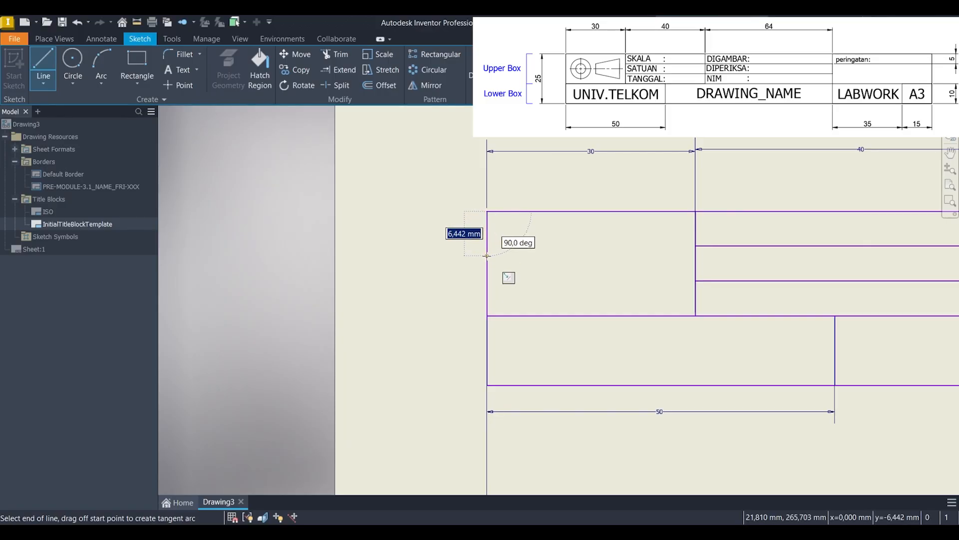
text(7,5)
key(Return)
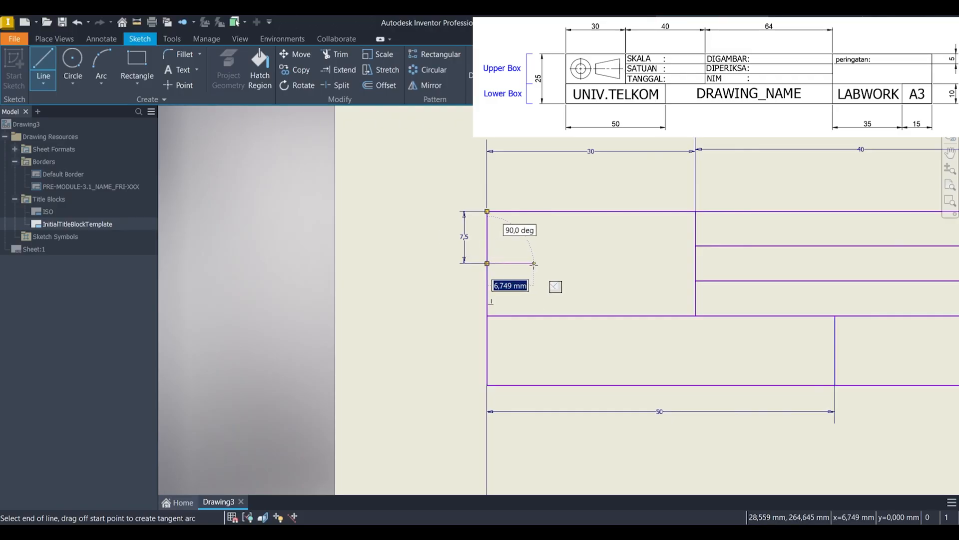
text(7,5)
key(Return)
key(Escape)
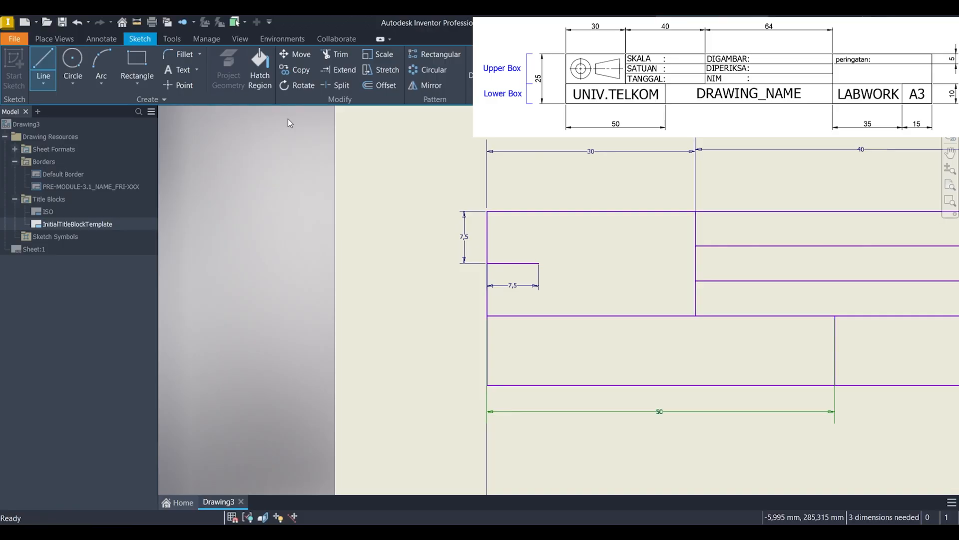
Step: Sketch two concentric circles, 5 mm and 10 mm in diameter, centred on the free end of the horizontal helper line
click(72, 63)
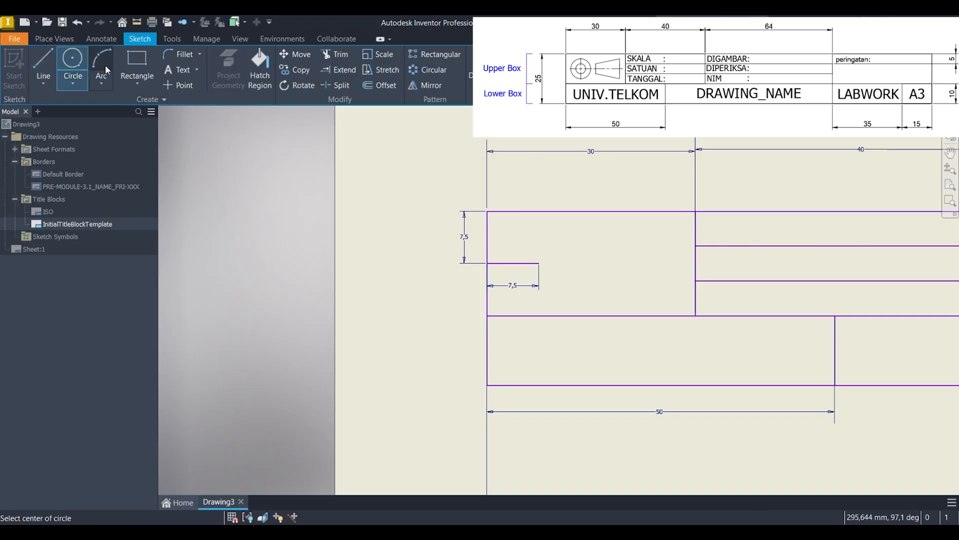
click(538, 263)
text(5)
key(Return)
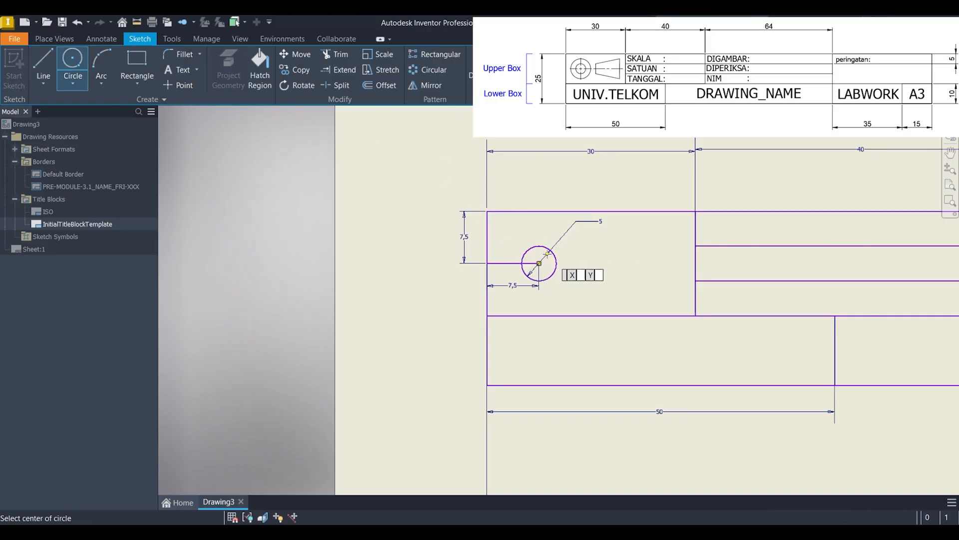
click(539, 263)
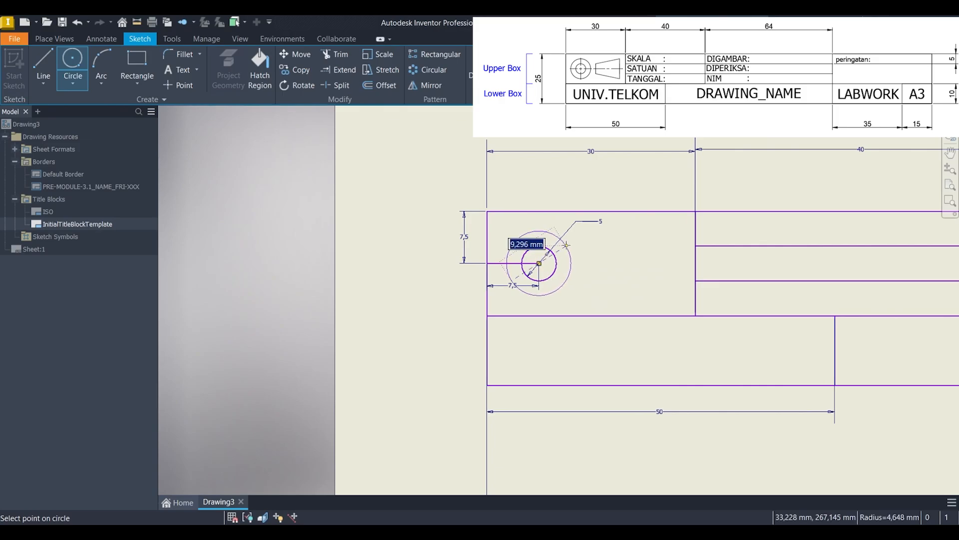
text(10)
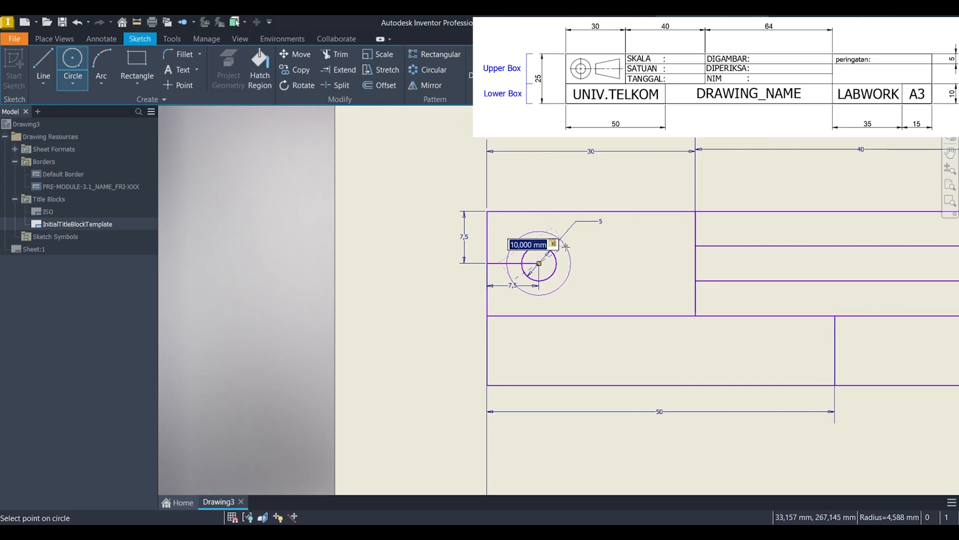
key(Return)
key(Escape)
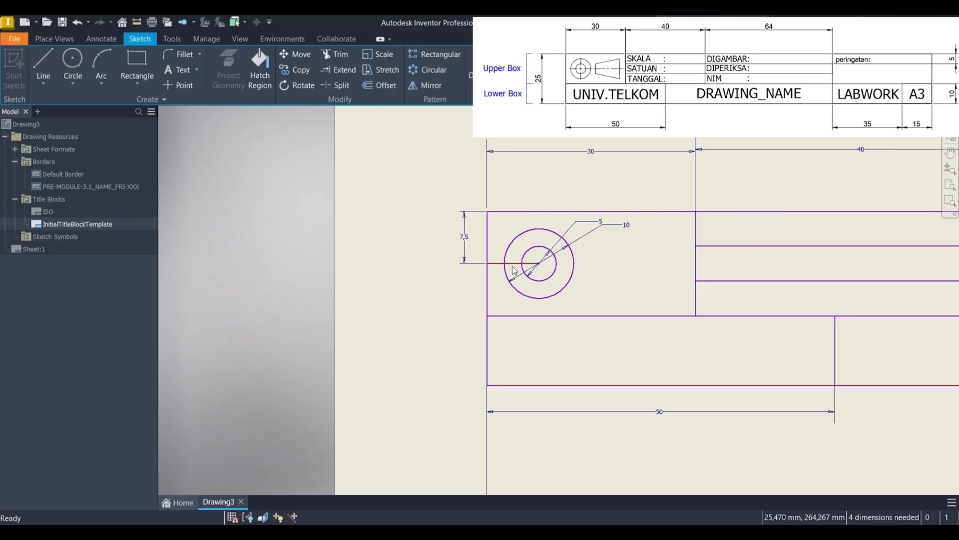
Step: Delete the helper lines with their 7.5 mm dimensions and both diameter dimensions of the circles
scroll(510, 243, down, 3)
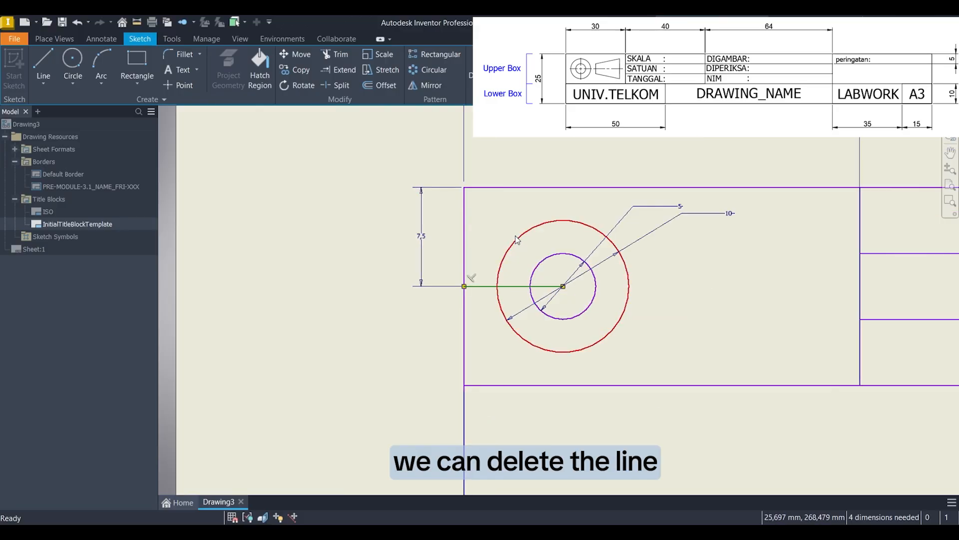
key(Delete)
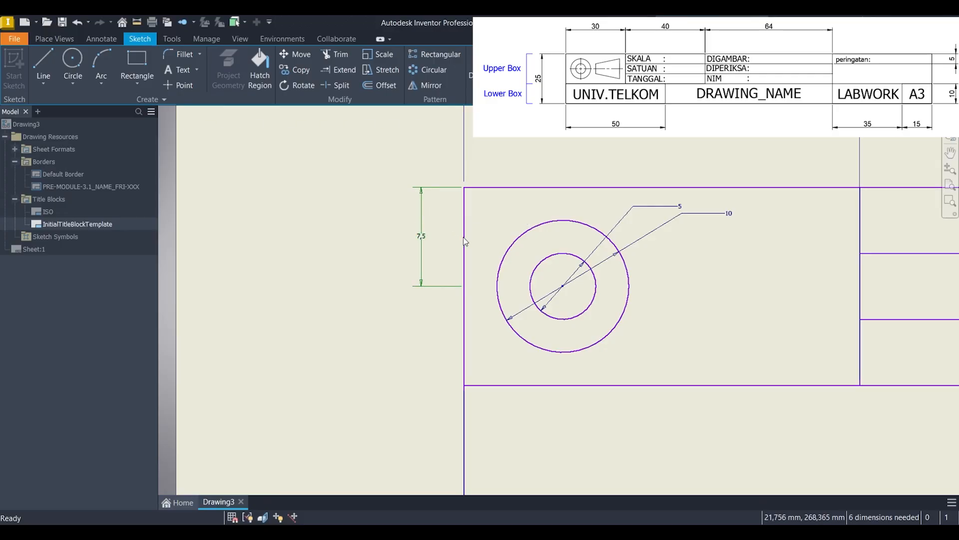
scroll(519, 254, up, 5)
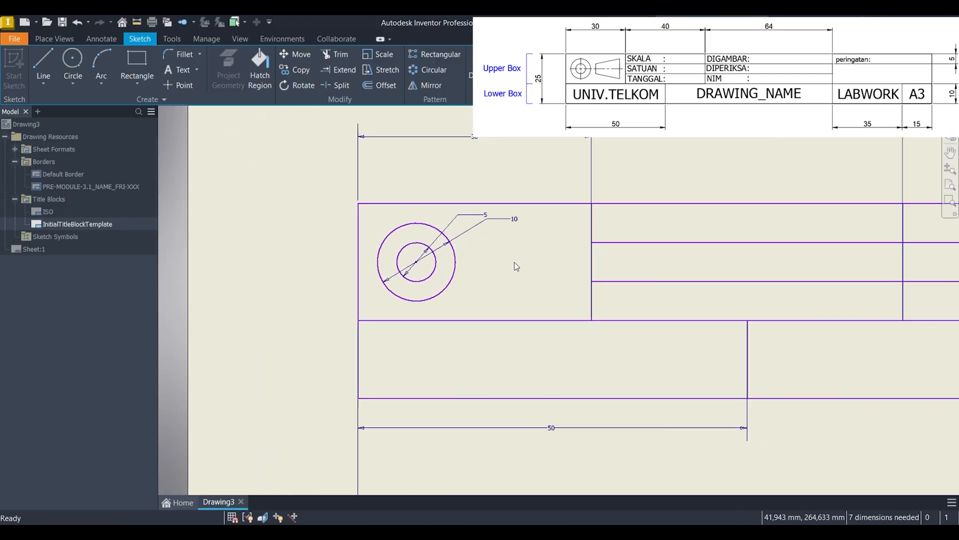
scroll(517, 265, down, 3)
click(525, 183)
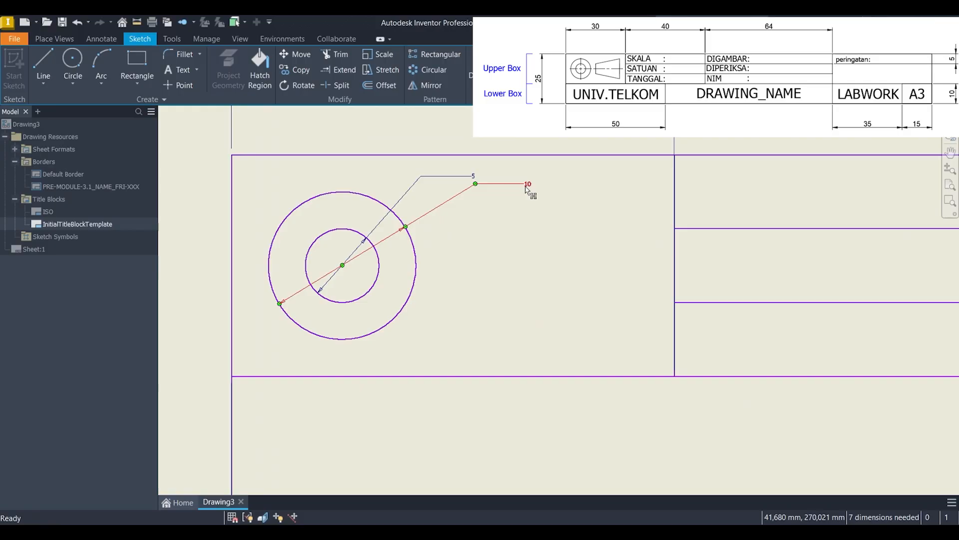
key(Delete)
click(474, 176)
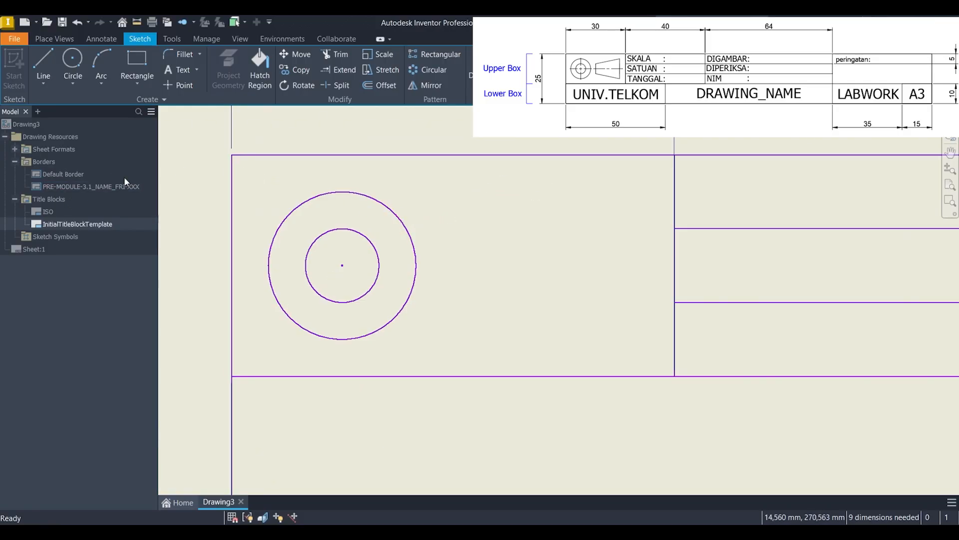
Step: Sketch a 7.5 mm horizontal helper line to the right from the top point of the outer circle
click(142, 60)
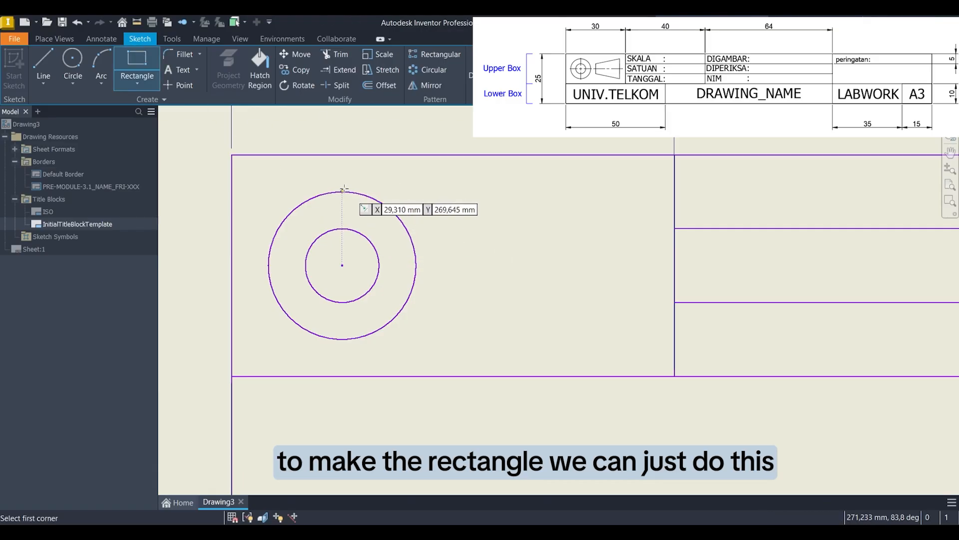
key(l)
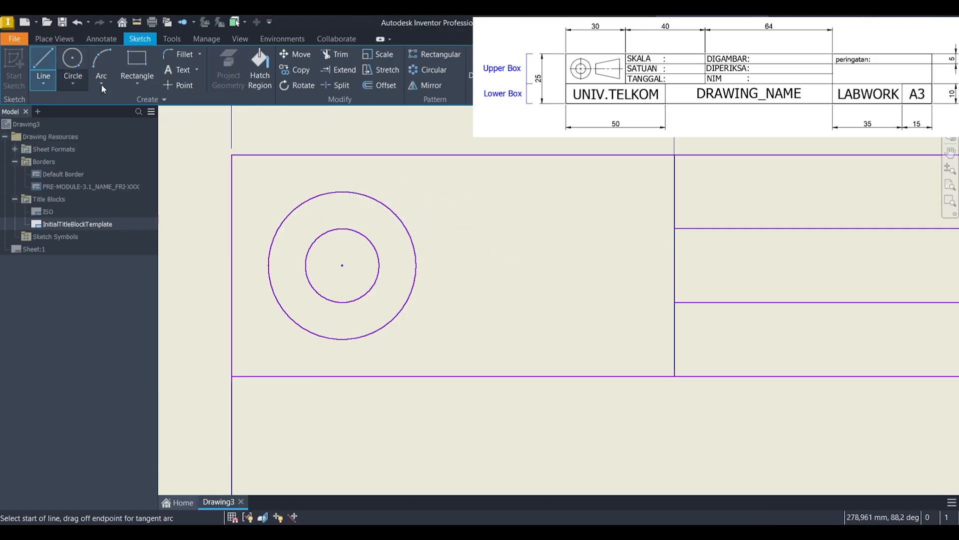
click(343, 191)
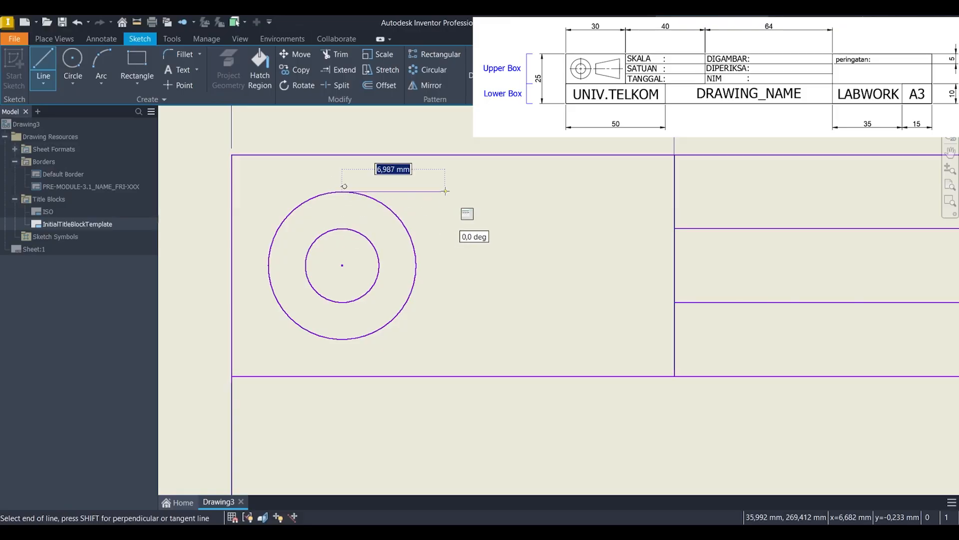
text(7,5)
key(Return)
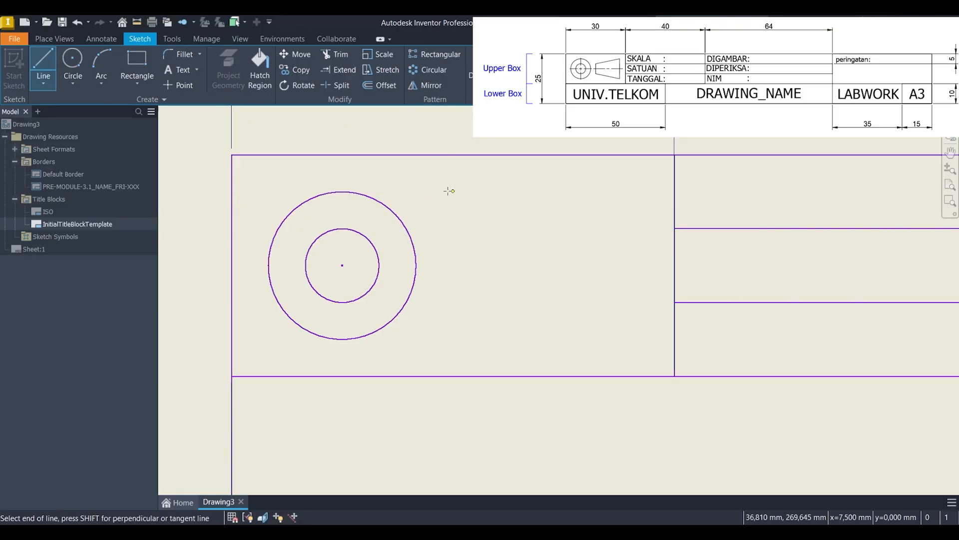
Step: Sketch a rectangle 12 mm wide and as high as the outer circle from the helper line's end, and delete the helper line
click(136, 65)
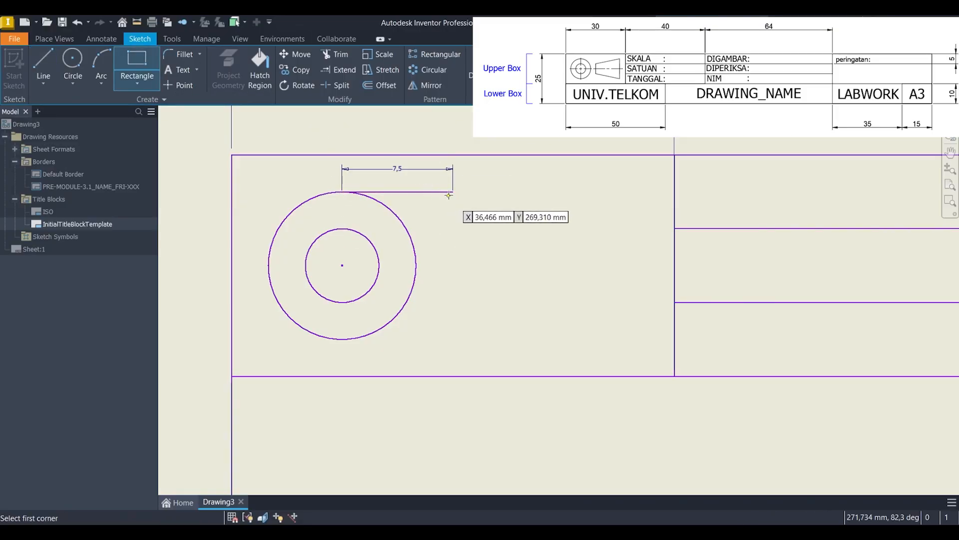
click(453, 191)
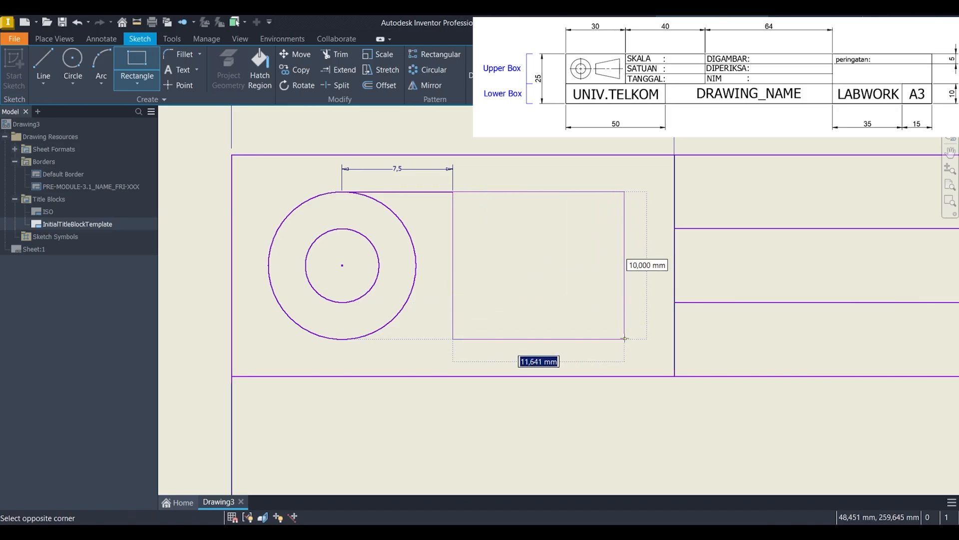
text(12)
key(Return)
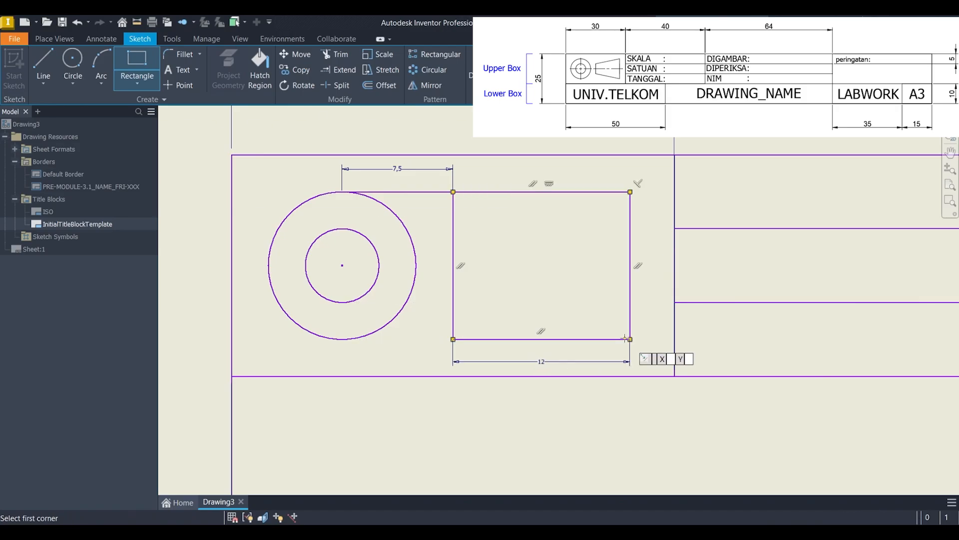
key(Escape)
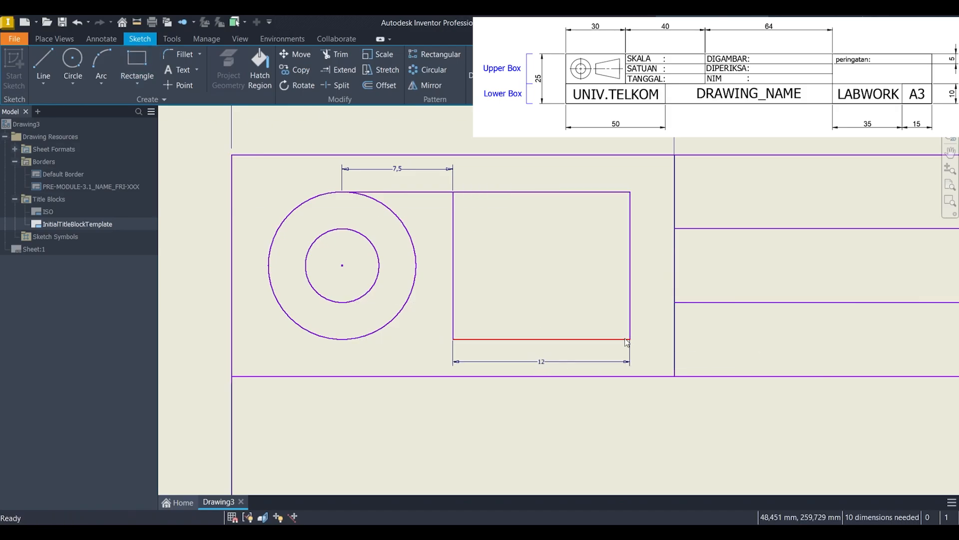
click(409, 192)
key(Delete)
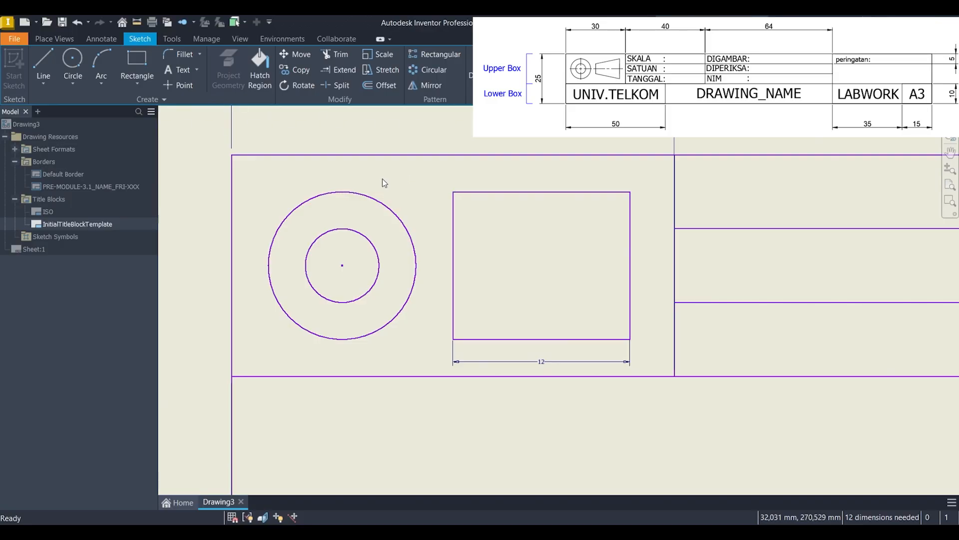
Step: Sketch a horizontal line from the inner circle's top point to the rectangle's left side, and a sloped line from there to its upper-right corner
click(47, 53)
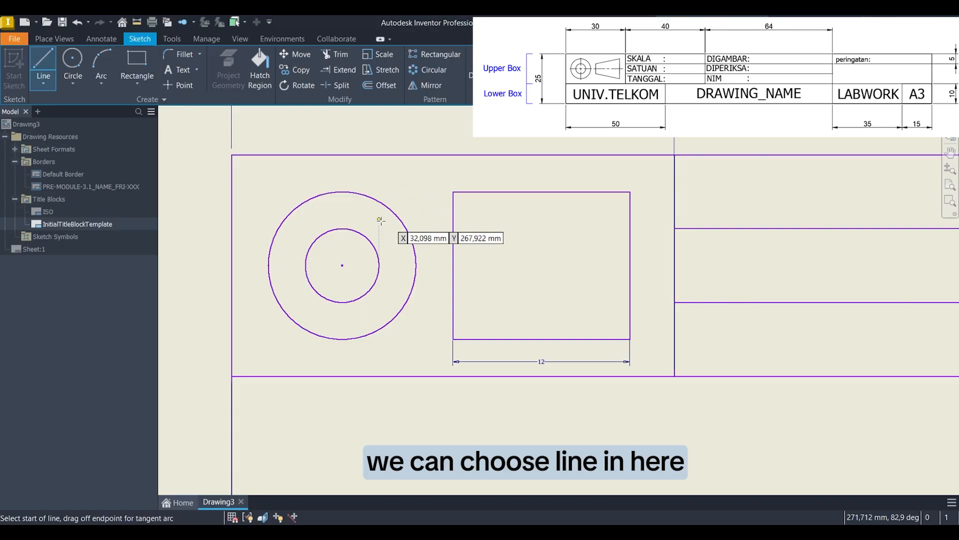
scroll(335, 238, up, 3)
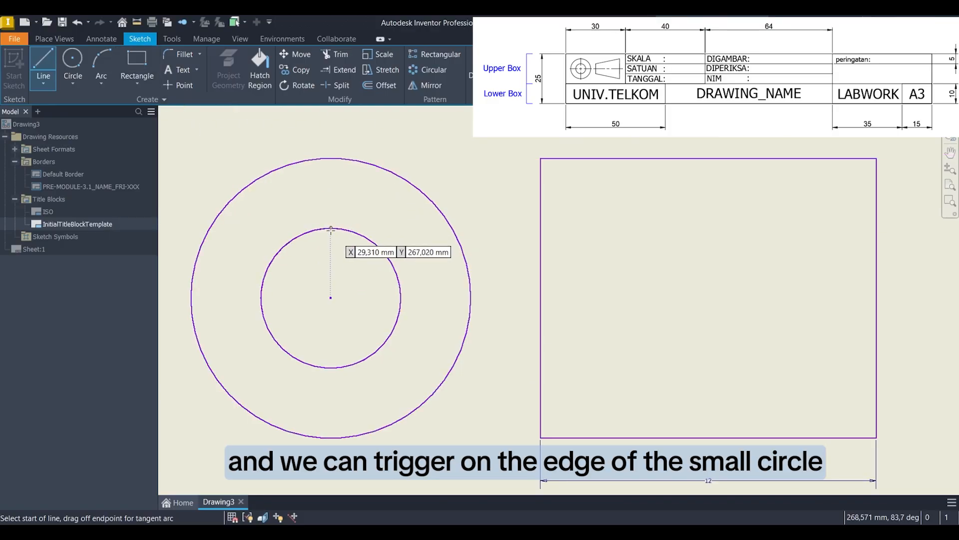
scroll(331, 227, up, 2)
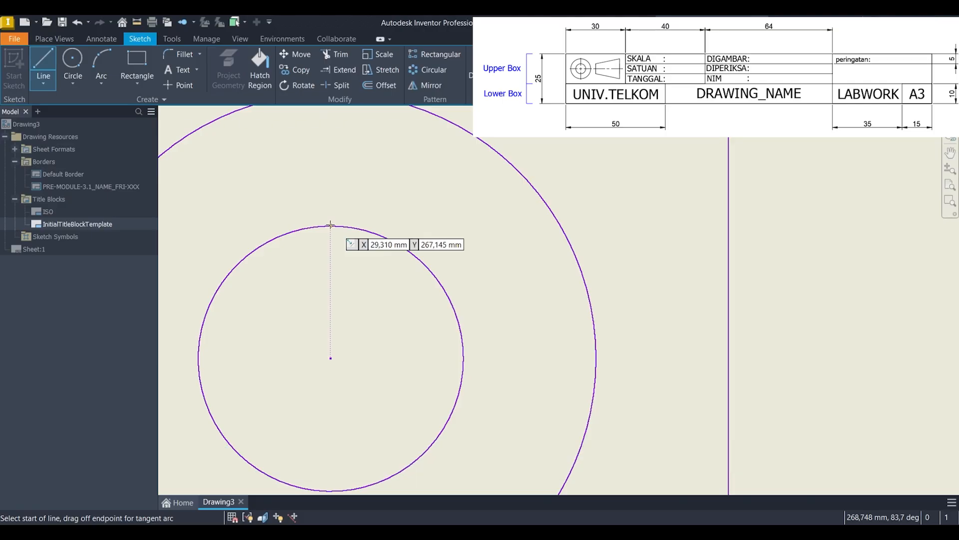
click(330, 225)
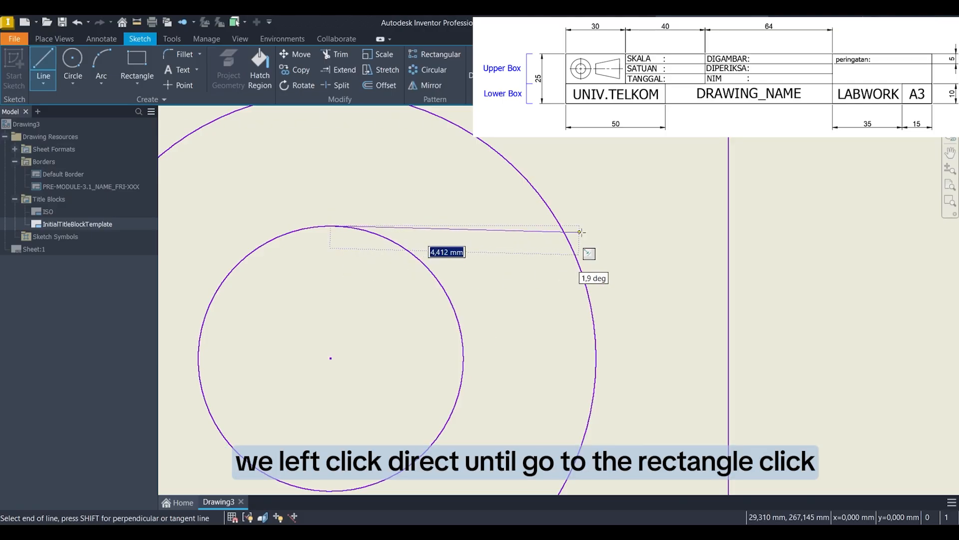
click(728, 225)
middle_drag(729, 224, 496, 296)
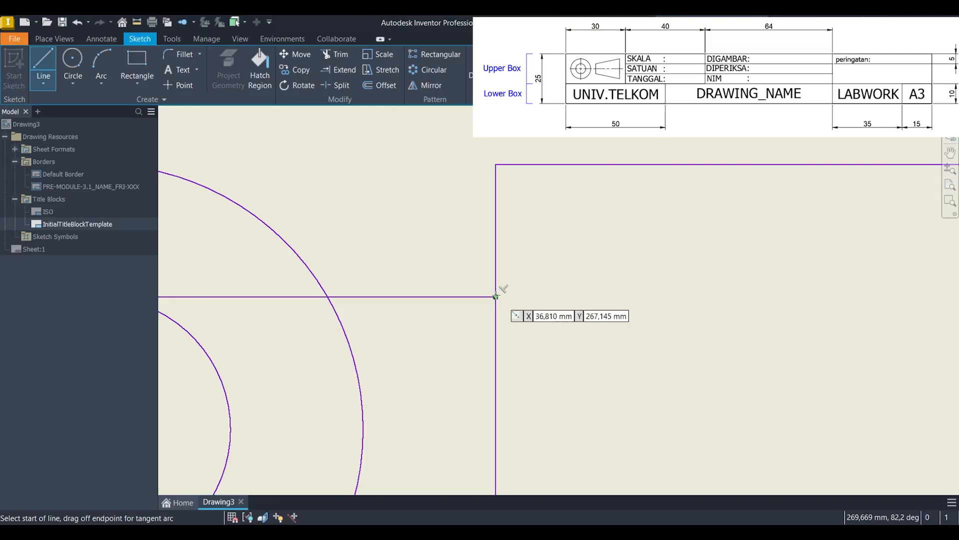
click(496, 296)
scroll(602, 265, down, 3)
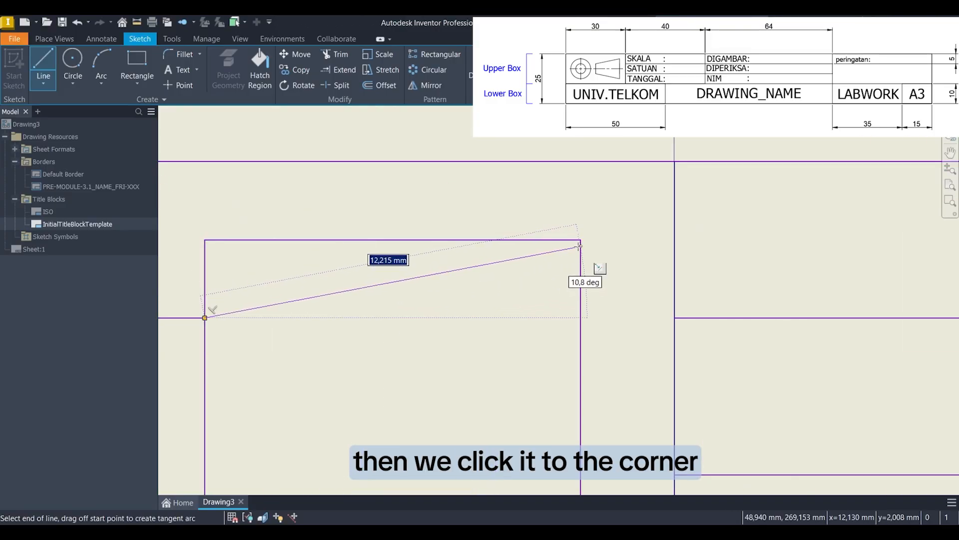
click(580, 240)
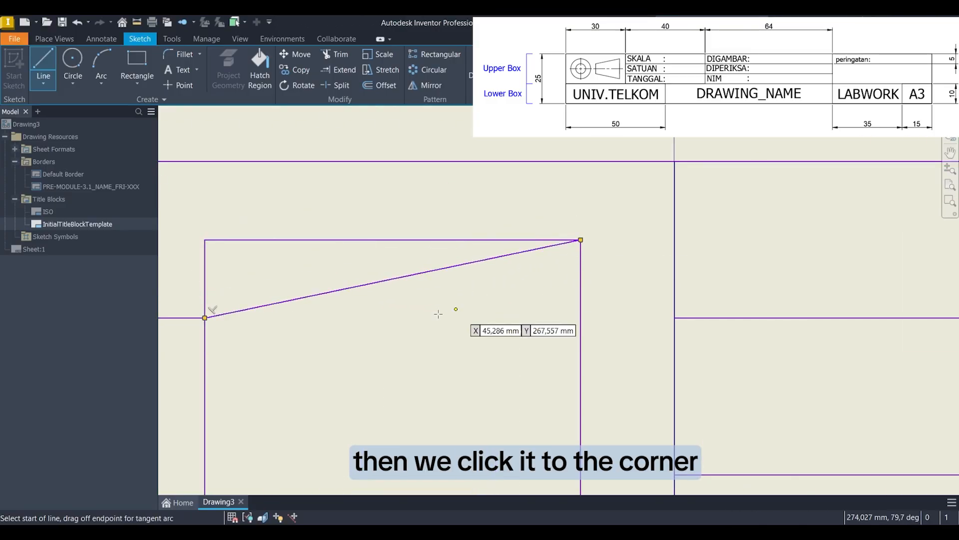
Step: Sketch a horizontal line from the inner circle's bottom point to the rectangle's left side, and a sloped line from there to its lower-right corner
middle_drag(338, 340, 734, 234)
middle_drag(380, 410, 405, 370)
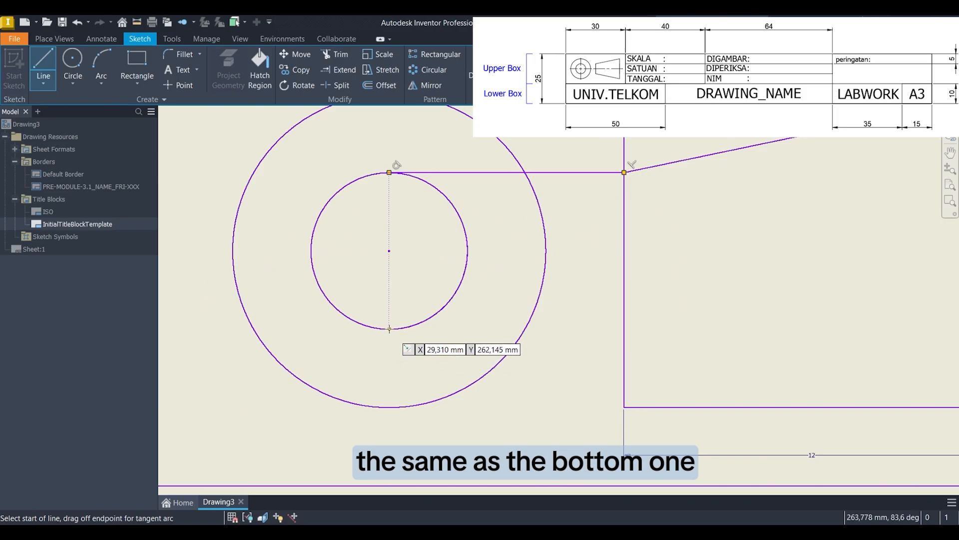
click(388, 328)
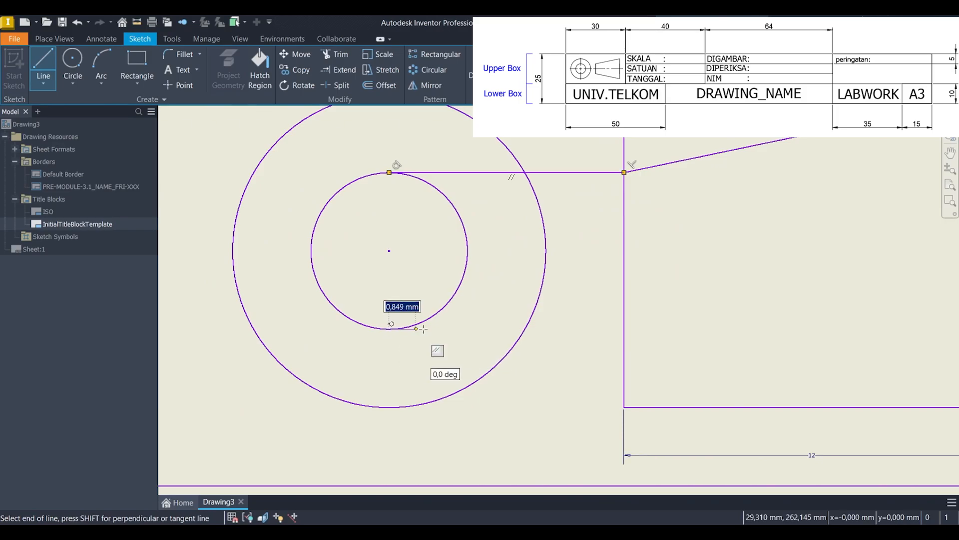
click(624, 328)
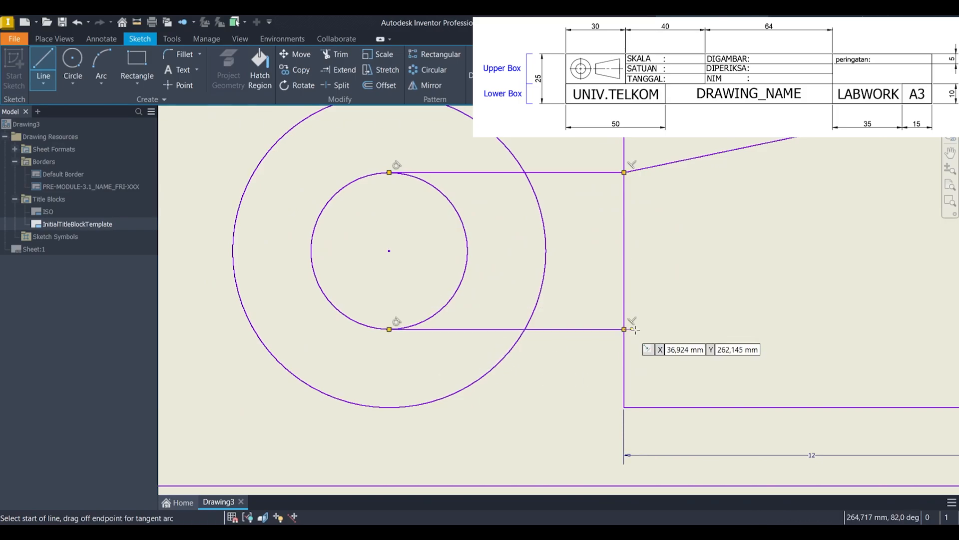
middle_drag(765, 352, 551, 329)
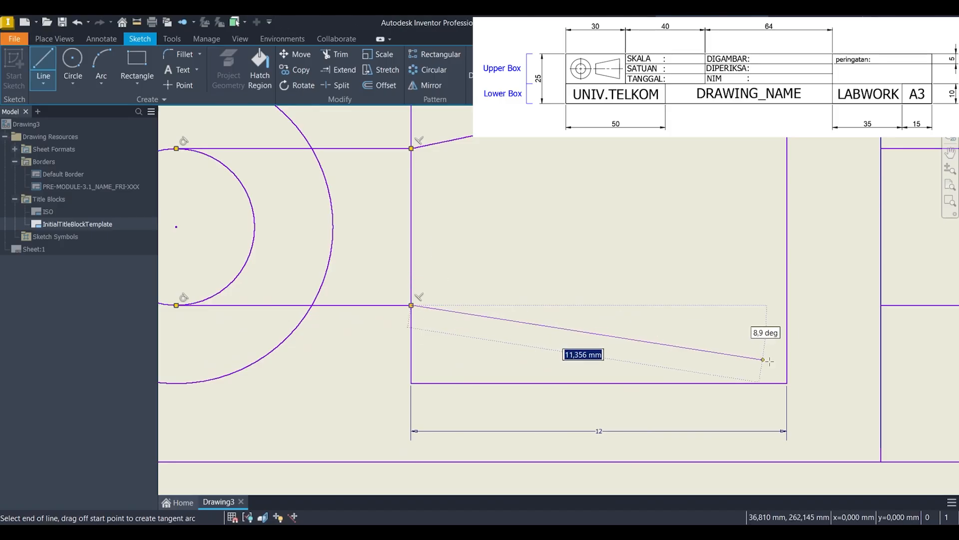
click(783, 382)
key(Escape)
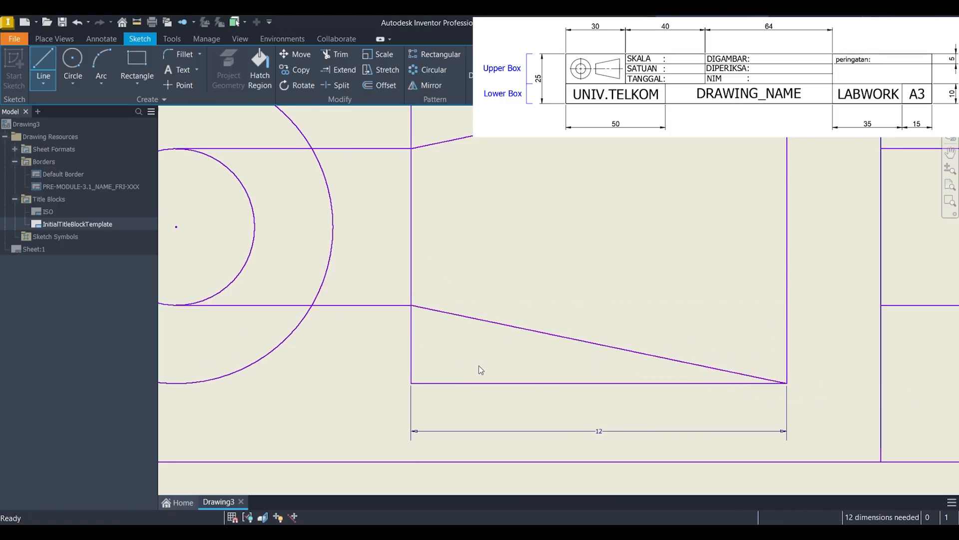
Step: Trim away both horizontal lines running from the inner circle's top and bottom points to the rectangle's left side
scroll(478, 368, down, 3)
middle_drag(475, 355, 517, 351)
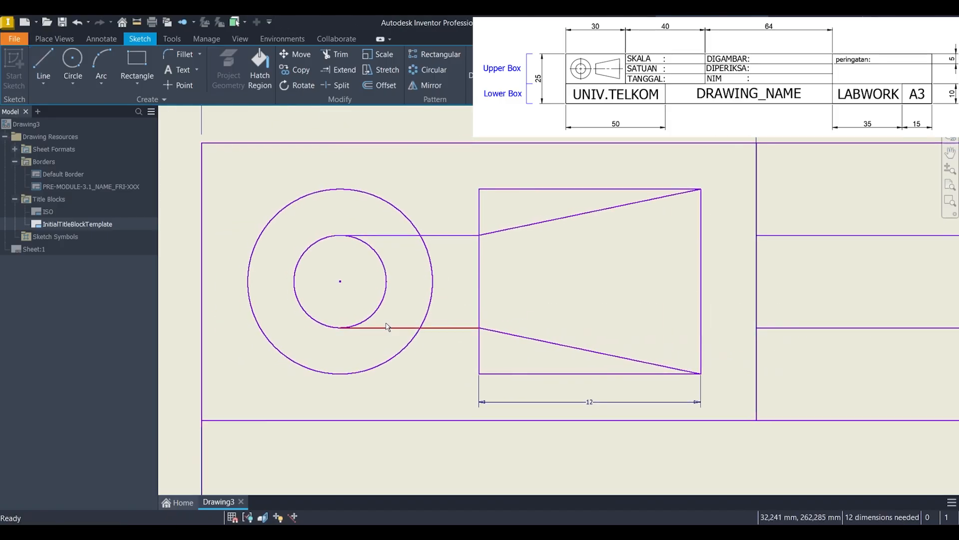
click(340, 55)
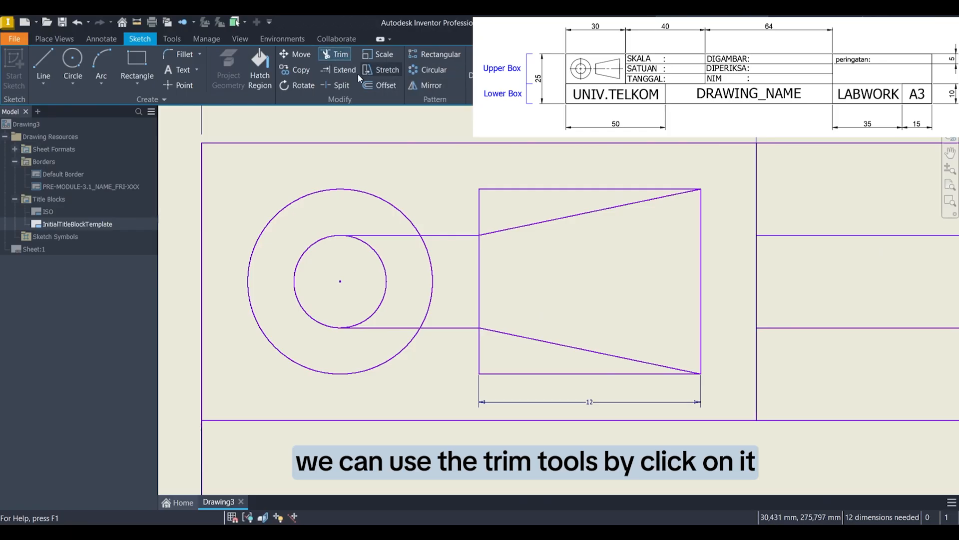
click(341, 54)
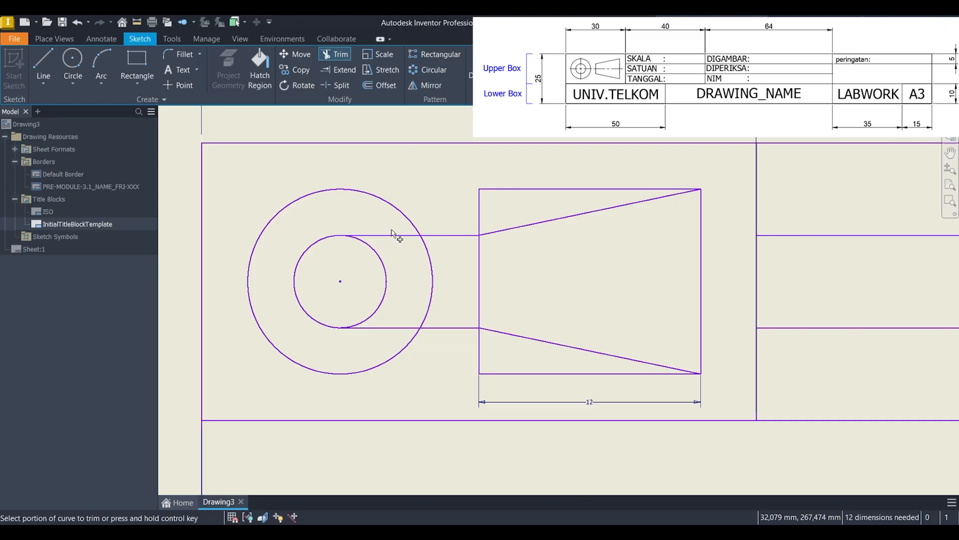
drag(392, 232, 398, 238)
drag(406, 272, 402, 264)
scroll(400, 316, up, 3)
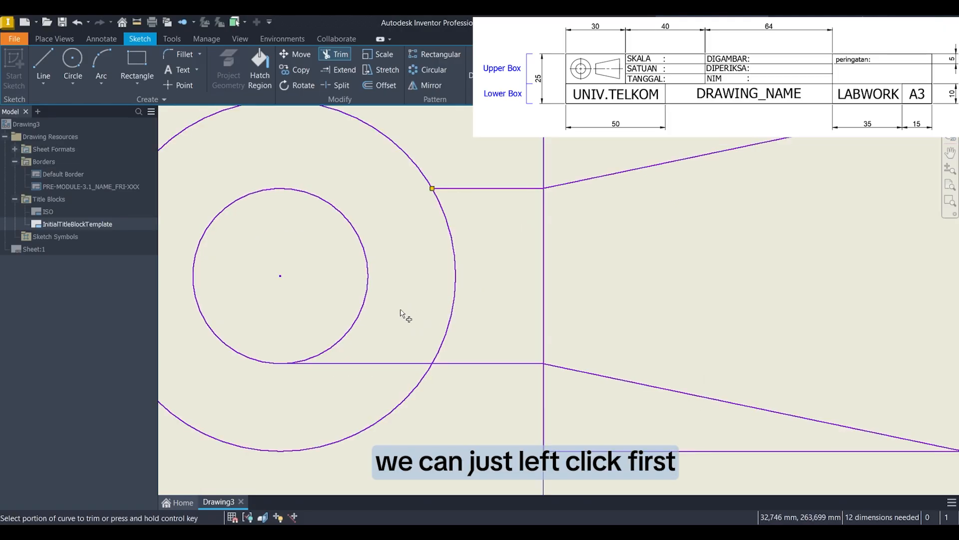
click(383, 369)
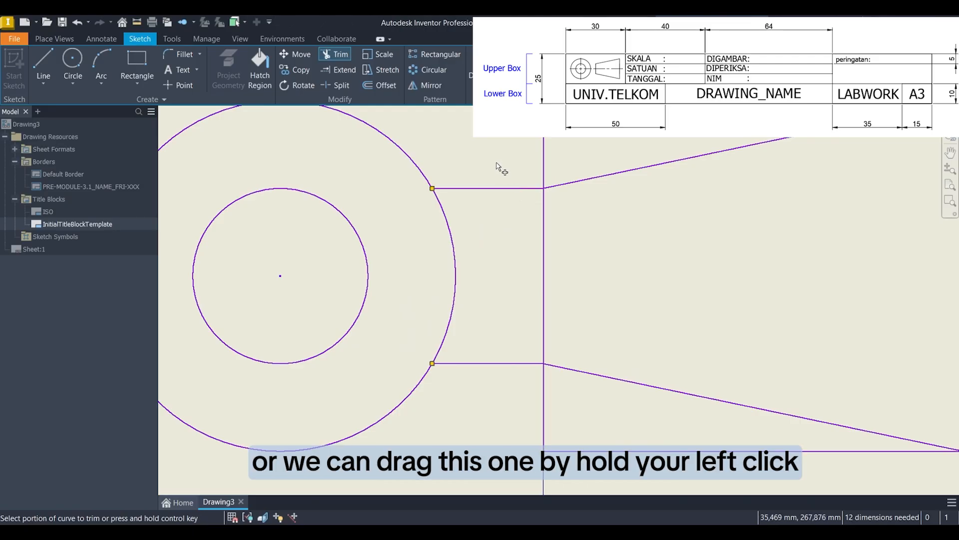
drag(498, 164, 502, 170)
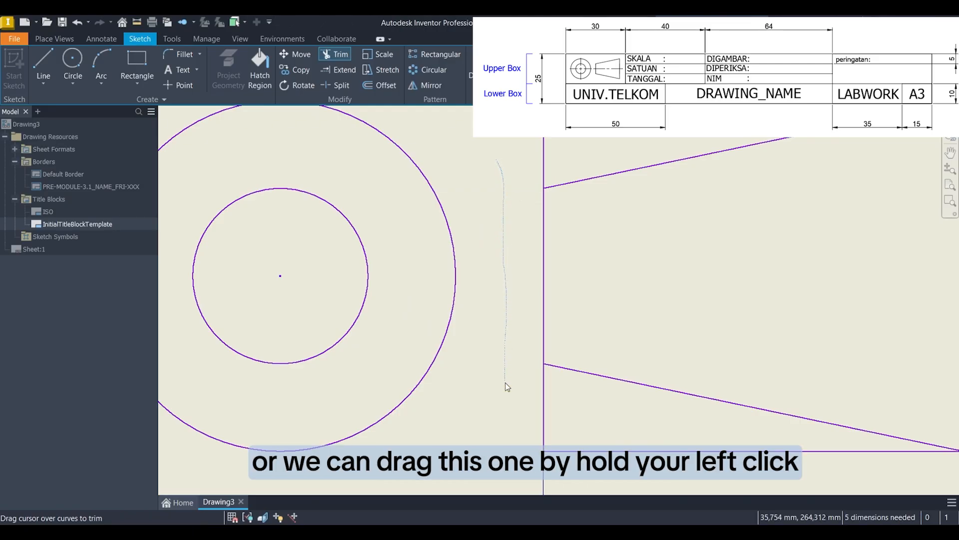
drag(505, 383, 505, 424)
Step: Trim the rectangle's left side below the lower sloped line and try to trim its bottom side
mouse_move(558, 471)
middle_down()
mouse_move(505, 402)
mouse_move(456, 391)
middle_up()
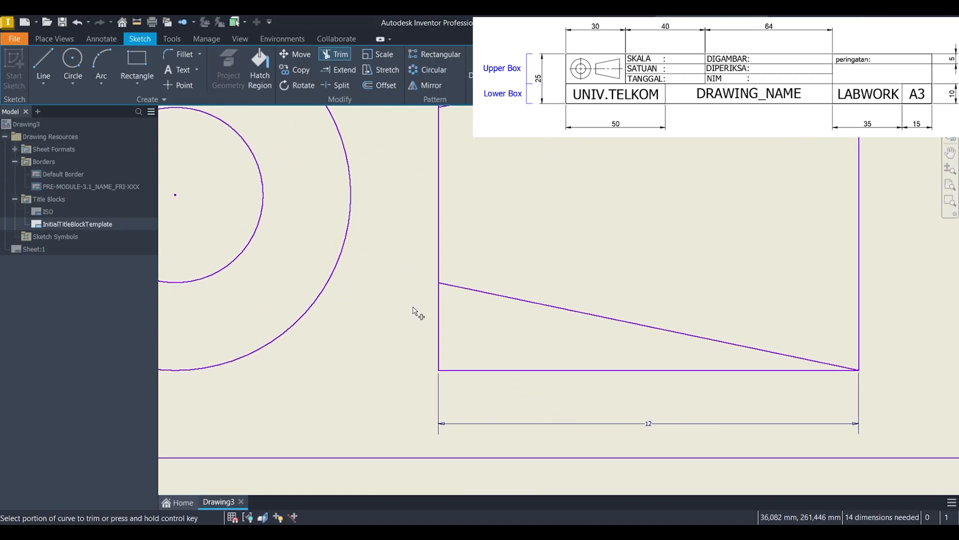
mouse_move(500, 358)
mouse_down()
mouse_move(499, 389)
mouse_move(525, 372)
mouse_up()
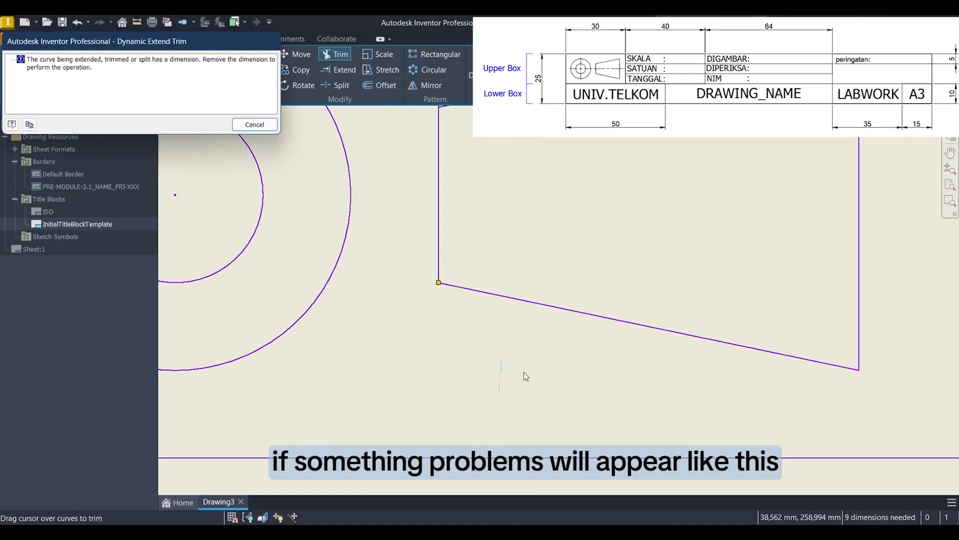
click(254, 124)
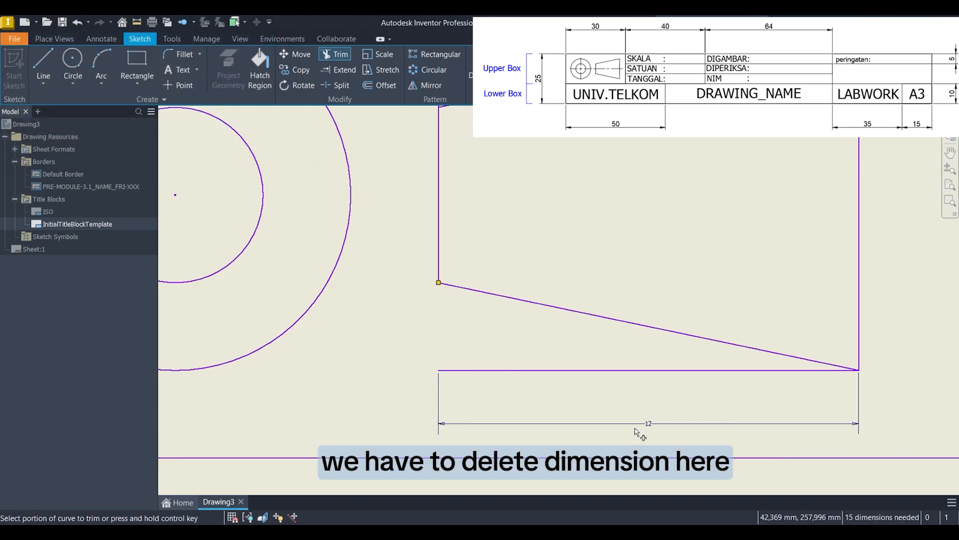
Step: Delete the rectangle's 12 mm width dimension and trim away its bottom side
key(Escape)
click(648, 423)
key(Delete)
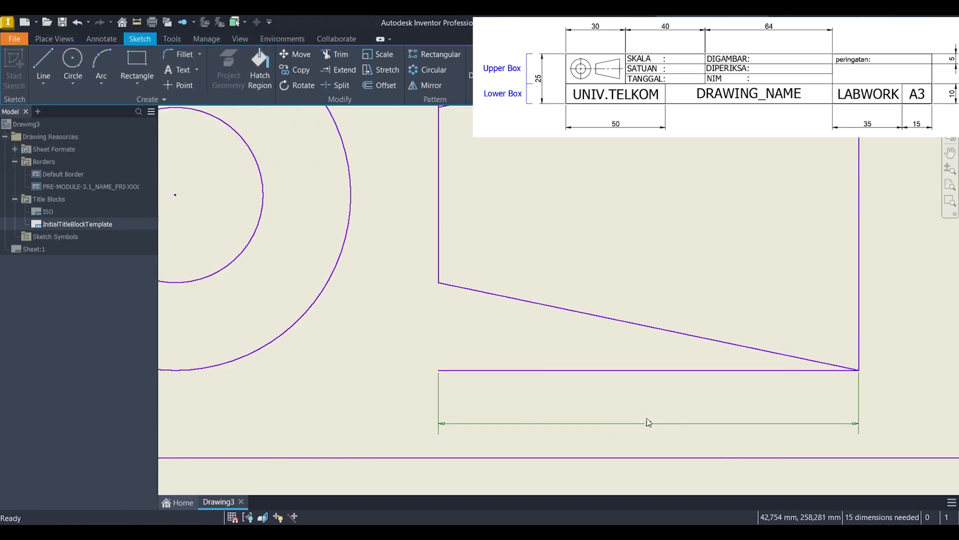
click(346, 54)
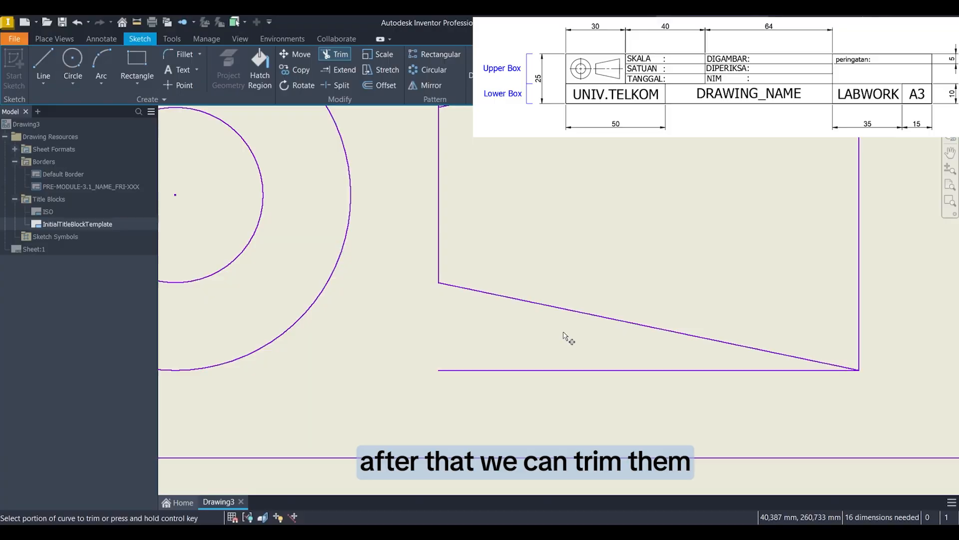
click(585, 370)
Step: Trim away the rectangle's top side and the part of its left side above the upper sloped line
scroll(550, 409, down, 3)
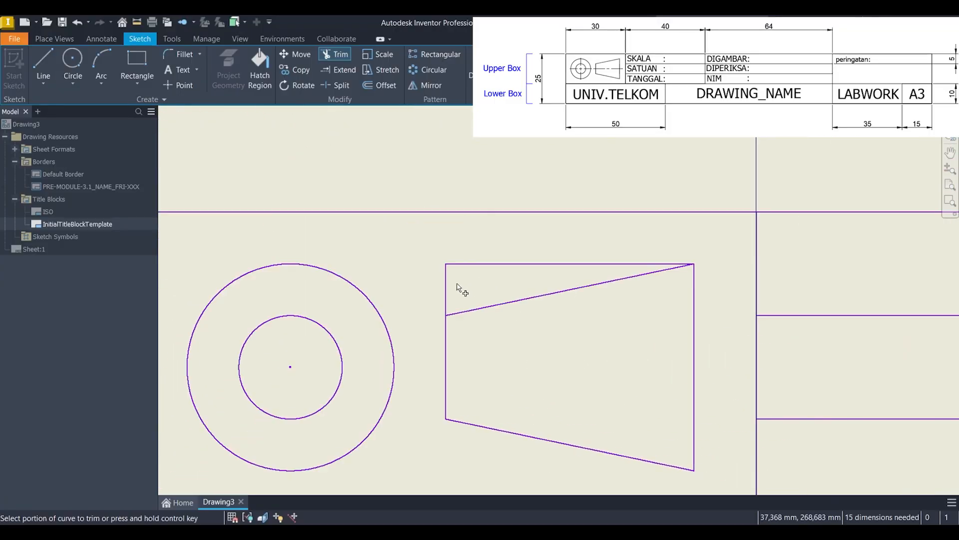
click(517, 263)
key(Escape)
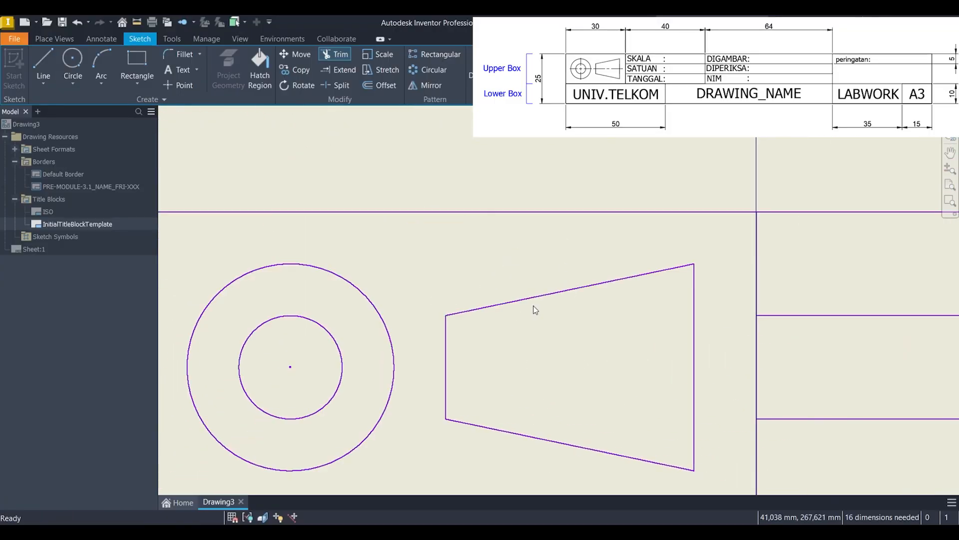
Step: Sketch a 3.5 mm horizontal center line to the right from just inside the inner circle, level with the circles' center
scroll(549, 300, down, 3)
middle_drag(577, 274, 676, 228)
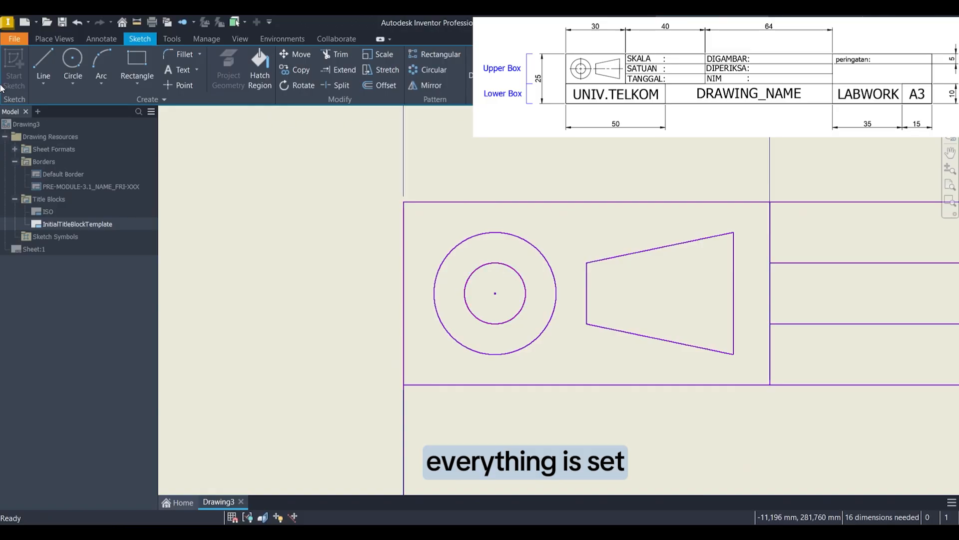
click(44, 65)
scroll(508, 299, up, 5)
middle_drag(508, 338, 503, 259)
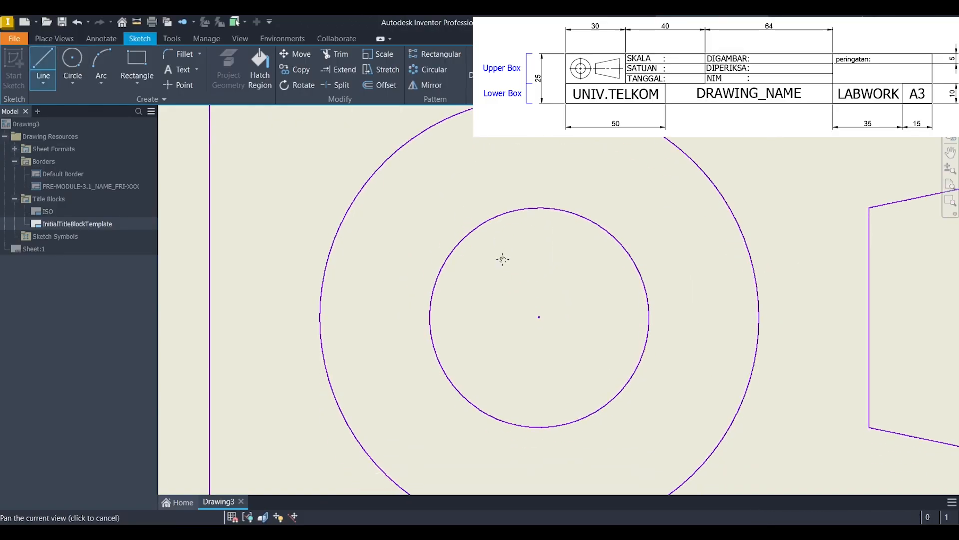
click(630, 316)
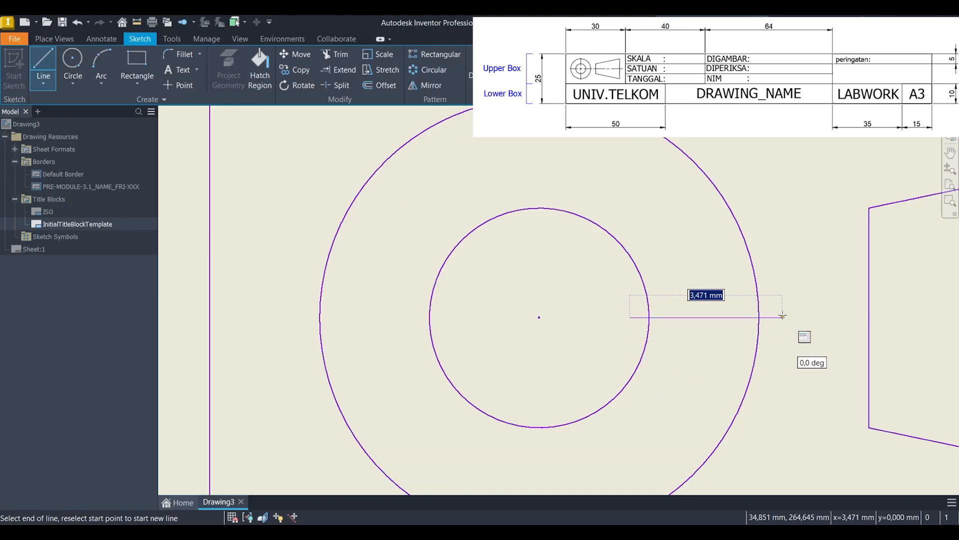
text(3.5)
key(Return)
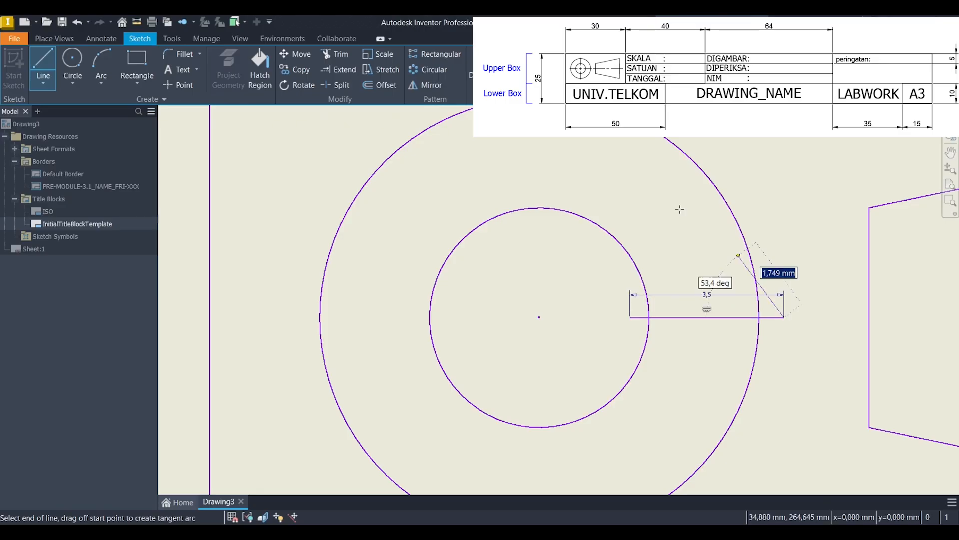
Step: Sketch a 3.5 mm vertical center line upward from just inside the inner circle's top, aligned with the circles' center
click(43, 70)
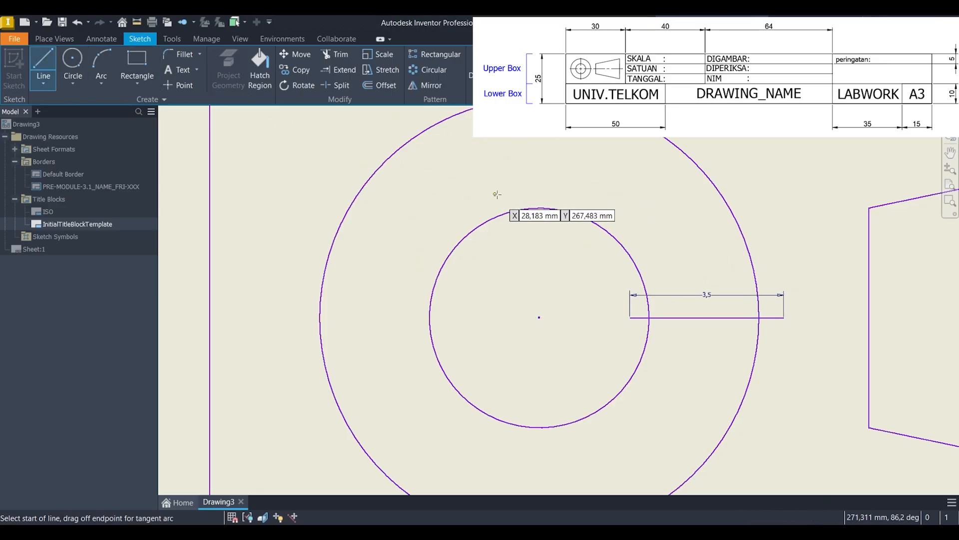
click(538, 207)
middle_drag(546, 154, 522, 289)
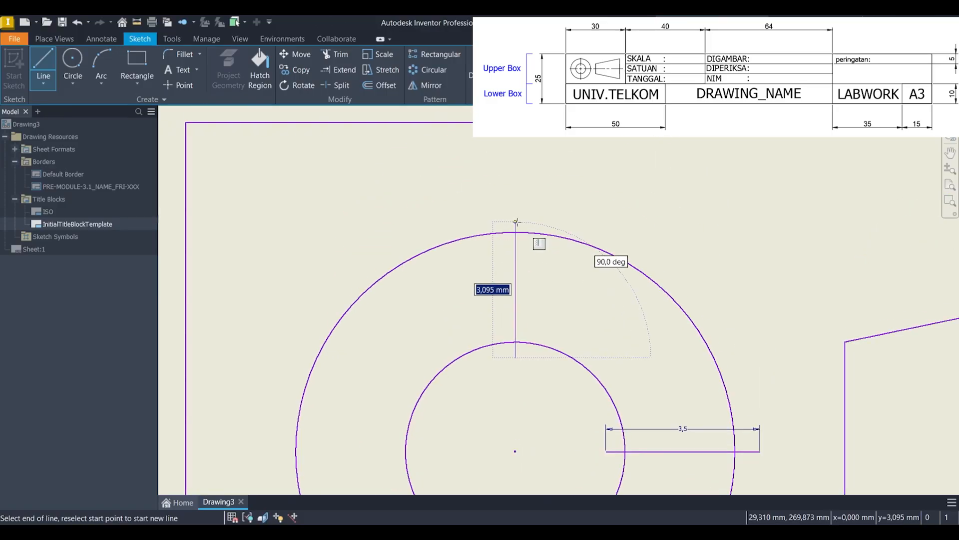
text(3,5)
key(Return)
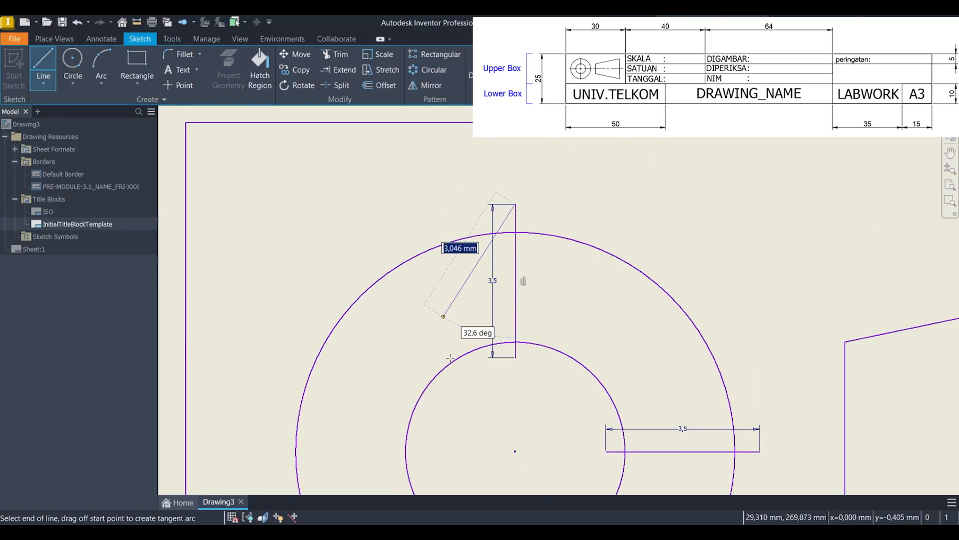
middle_drag(456, 424, 476, 321)
key(Escape)
Step: Sketch a 3.5 mm horizontal center line to the left from just inside the inner circle, level with the circles' center
click(43, 67)
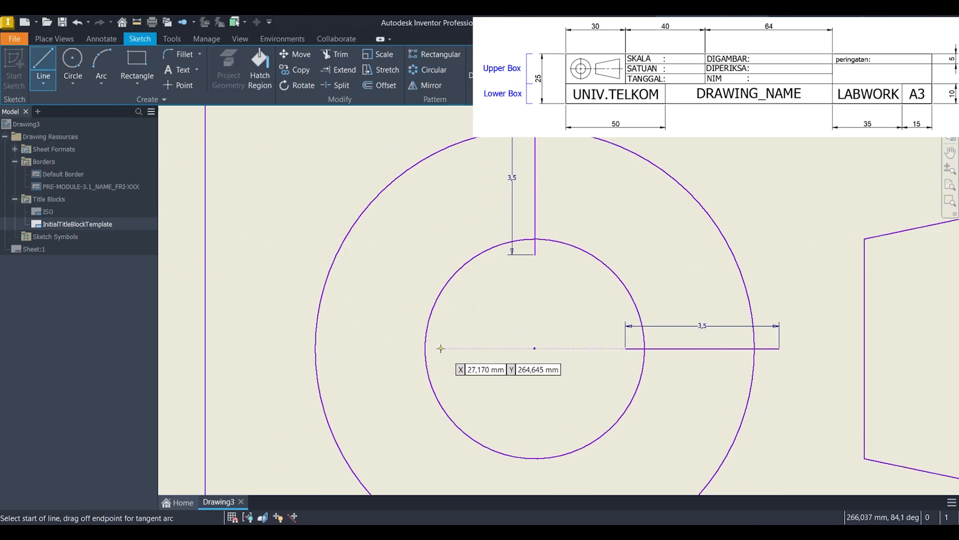
click(445, 348)
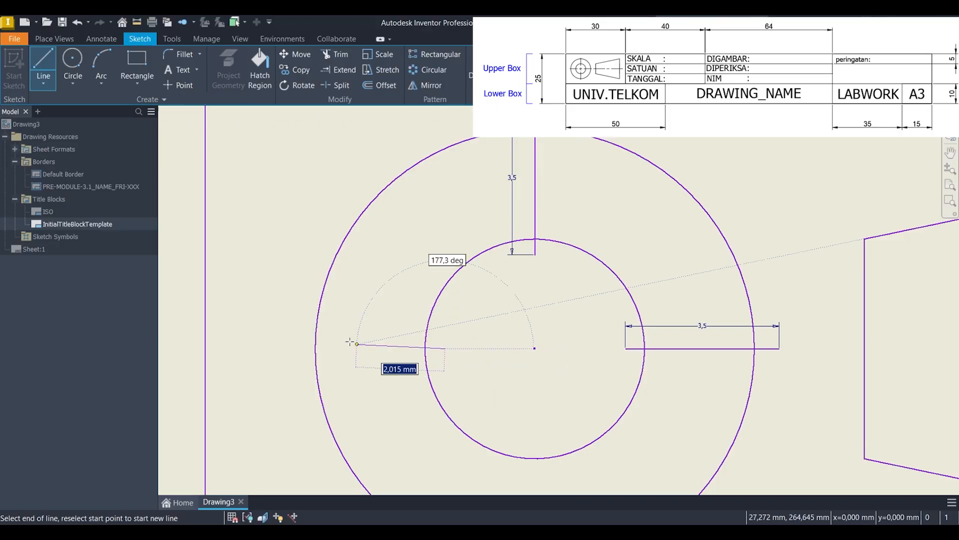
text(3,5)
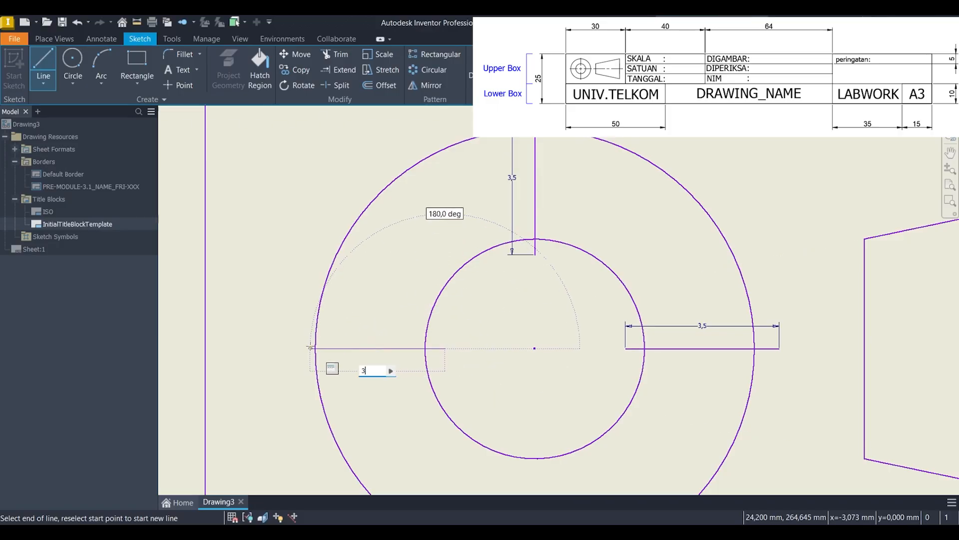
key(Return)
key(Escape)
Step: Sketch a 3.5 mm vertical center line downward from just inside the inner circle's bottom, aligned with the circles' center
middle_drag(443, 358, 250, 207)
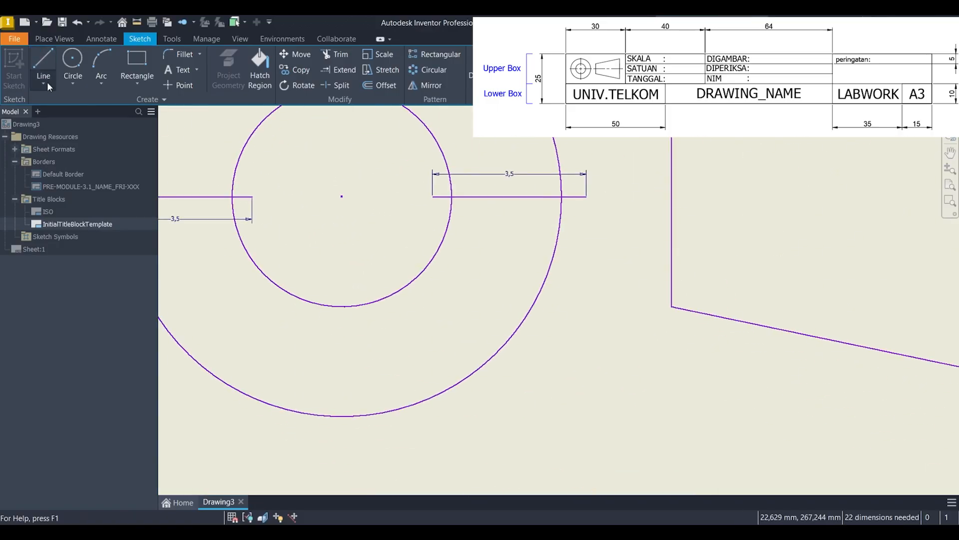
click(44, 70)
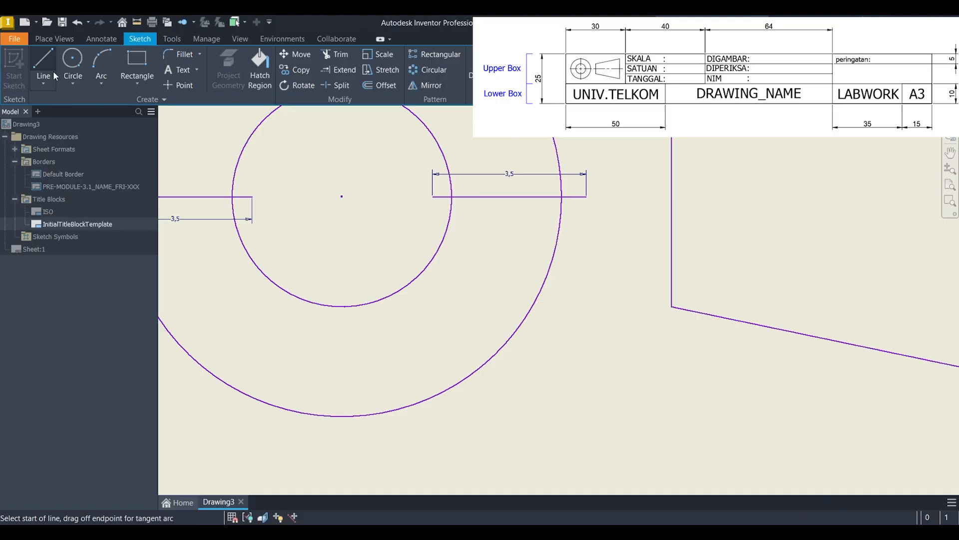
click(340, 291)
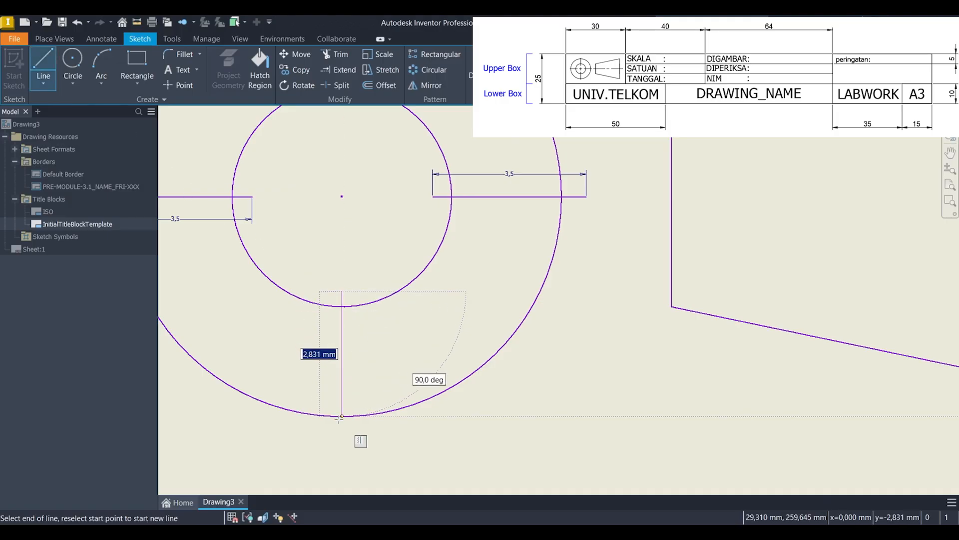
text(3.5)
key(Return)
key(Escape)
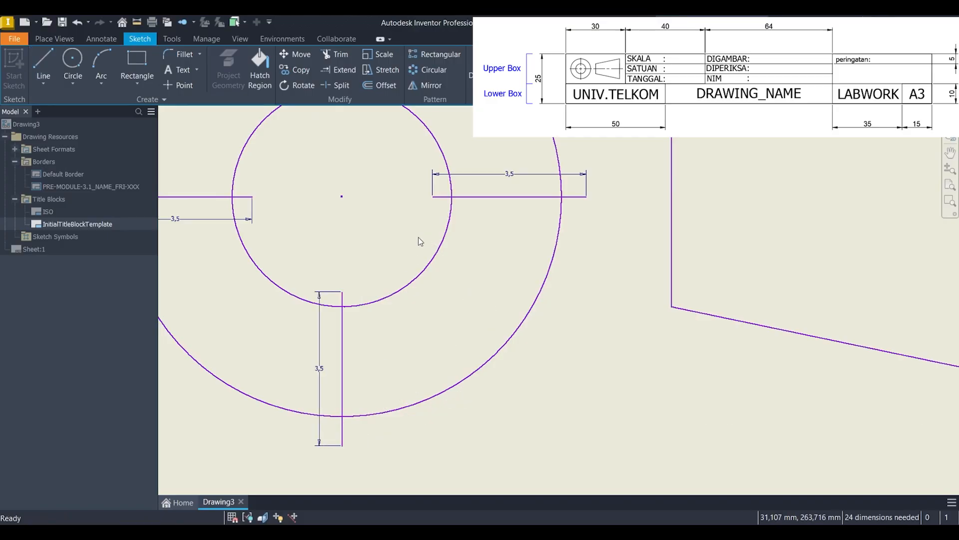
Step: Sketch a 1 mm line to the right from the circles' center and a 2 mm horizontal line back through the center
scroll(418, 237, up, 5)
middle_drag(398, 227, 511, 235)
scroll(436, 233, down, 6)
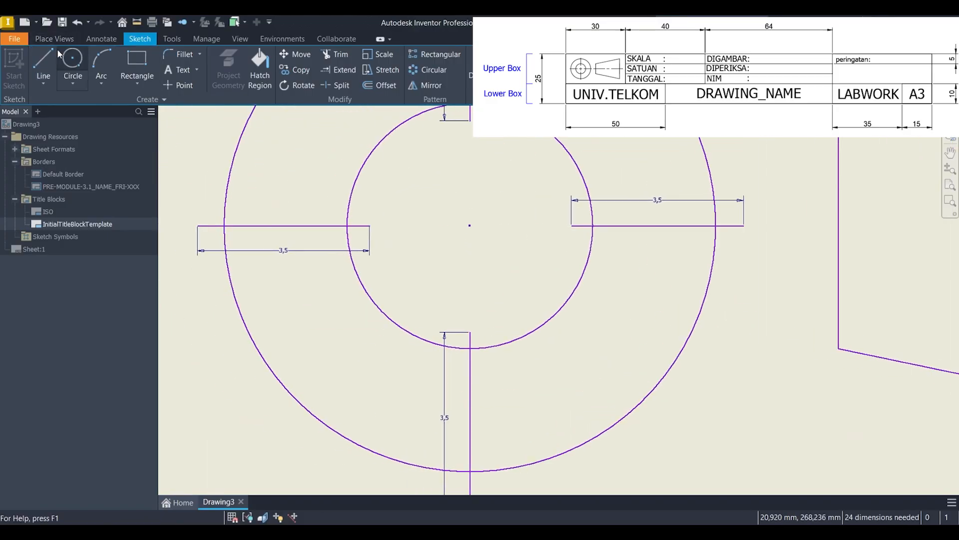
click(44, 61)
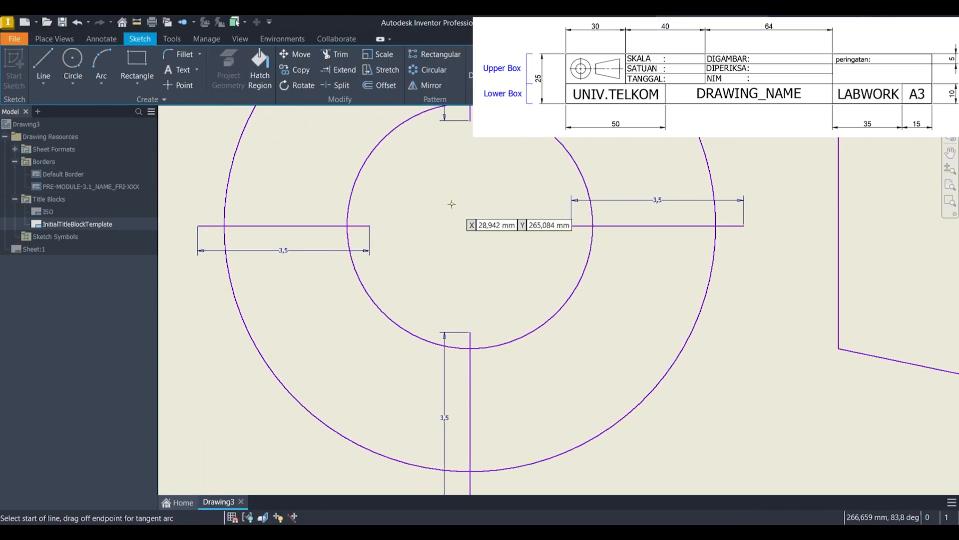
click(468, 225)
text(1)
key(Return)
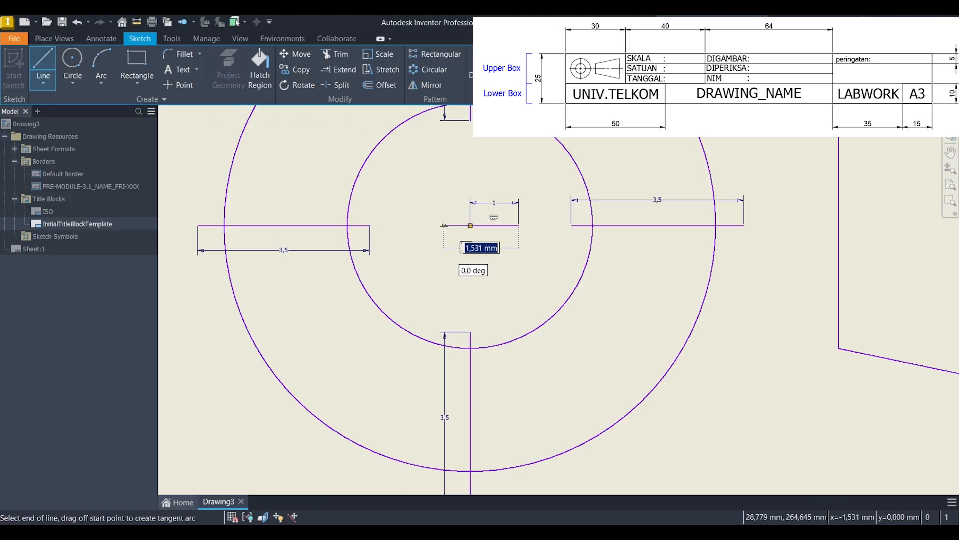
text(2)
key(Return)
key(Escape)
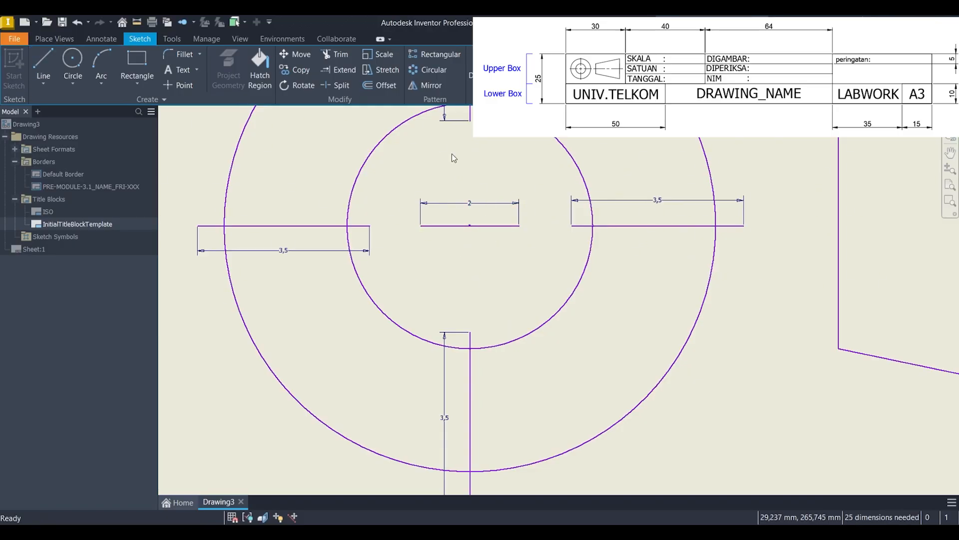
Step: Sketch a 2 mm vertical line centered on the circles' center point to complete the center cross
click(36, 56)
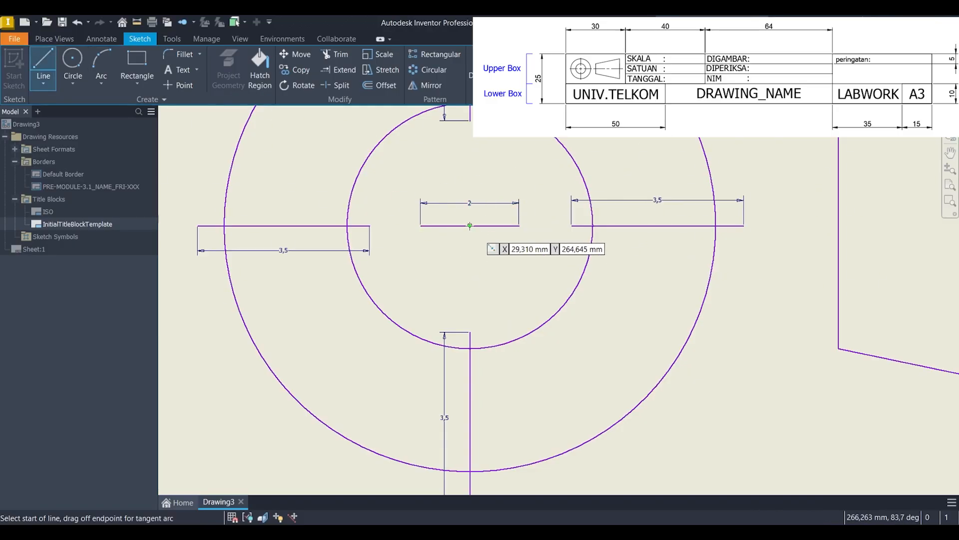
click(469, 225)
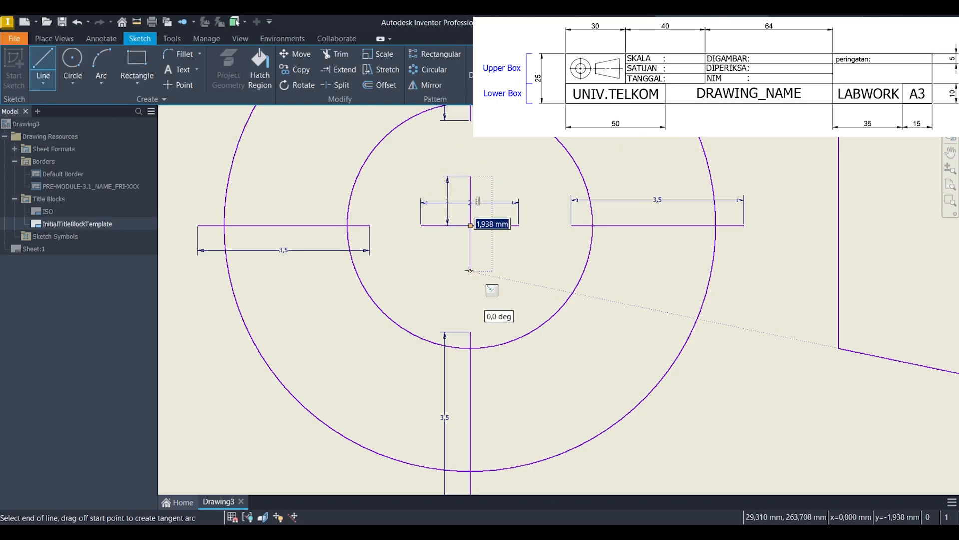
text(2)
key(Return)
key(Escape)
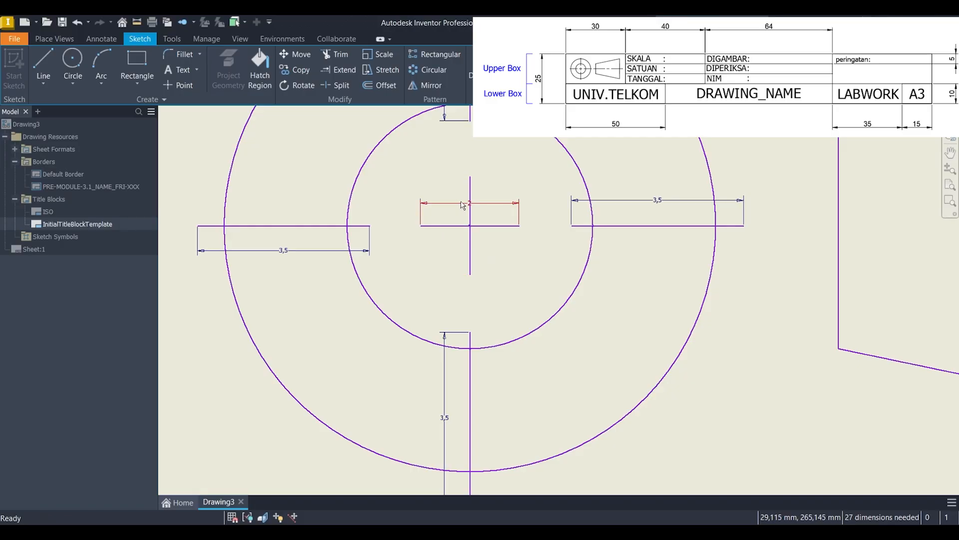
Step: Delete the 2 mm and 3.5 mm length dimensions of the circles' center lines
key(Delete)
middle_drag(602, 217, 589, 311)
key(Delete)
middle_drag(343, 386, 337, 290)
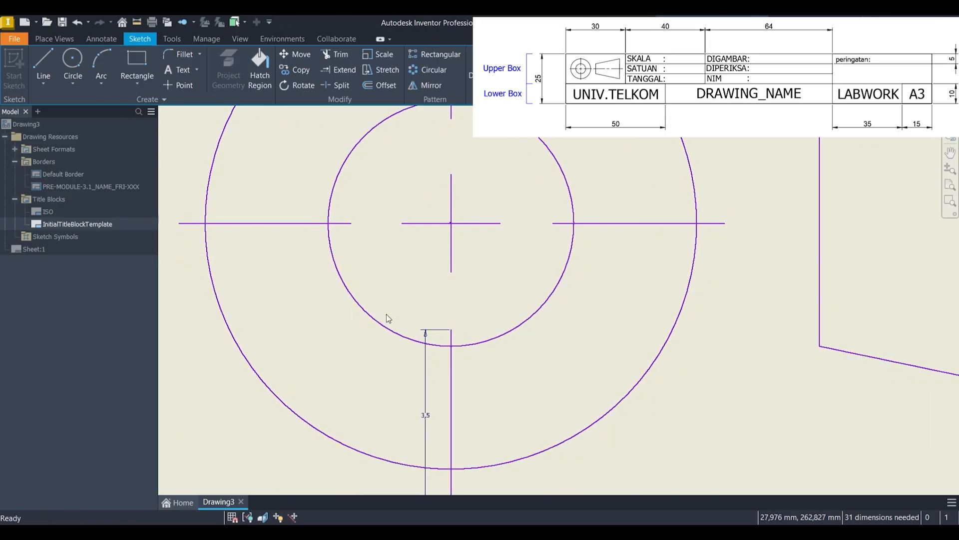
scroll(507, 361, down, 5)
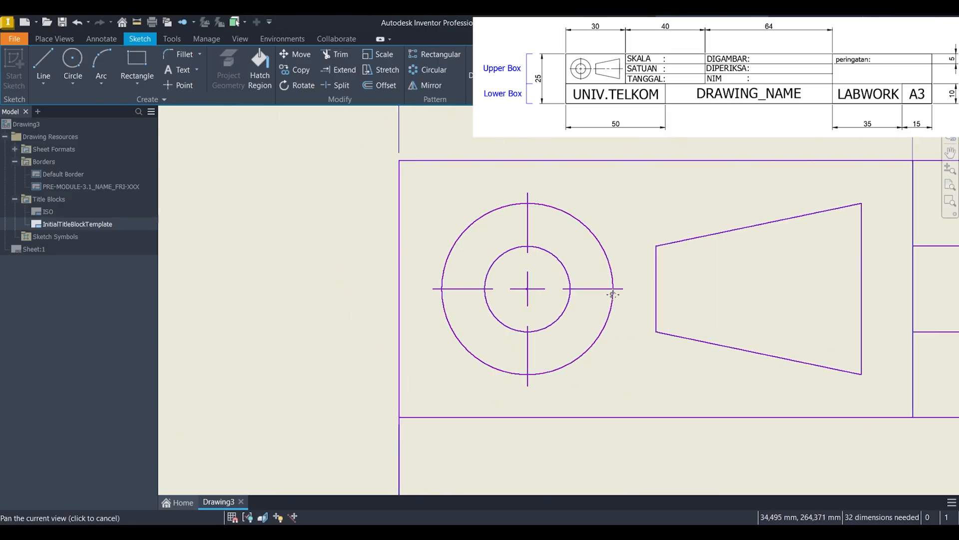
Step: Sketch a 5.5 mm horizontal line rightward across the trapezoid's short edge, starting just outside it and level with the circles' center
key(l)
scroll(427, 255, up, 5)
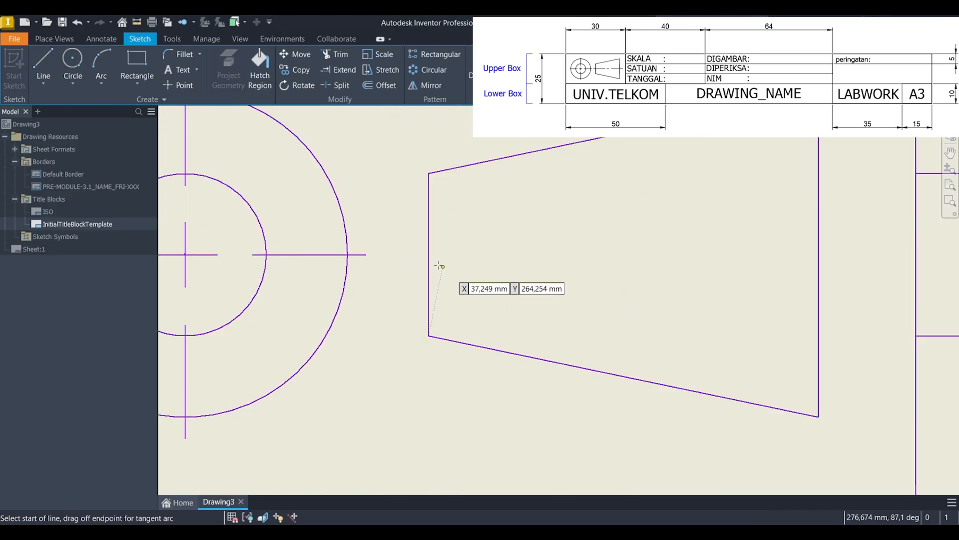
click(405, 253)
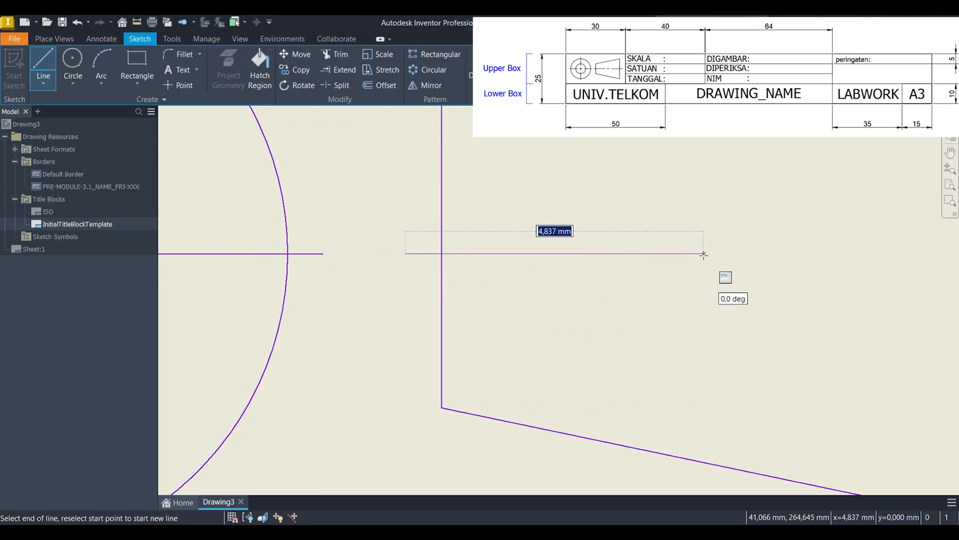
text(5,5)
key(Return)
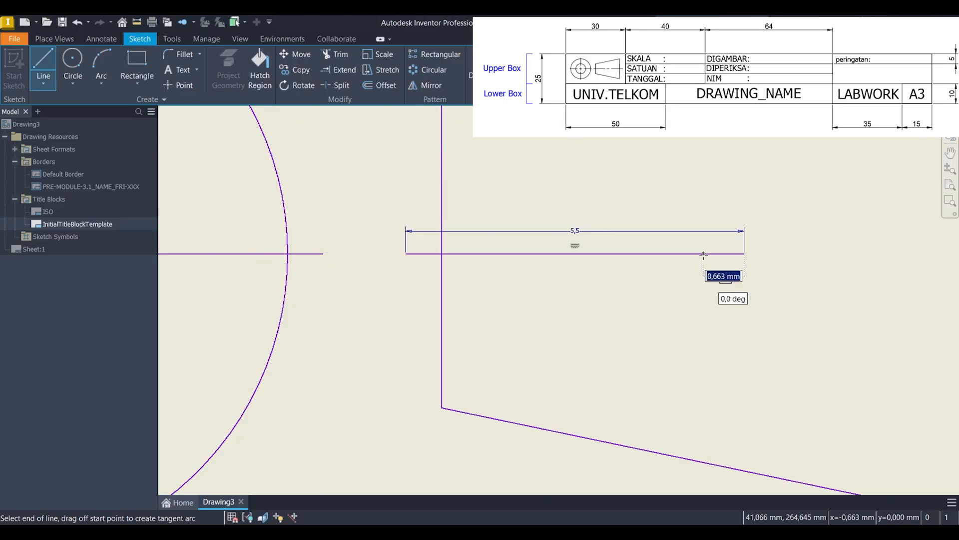
key(Escape)
Step: Sketch a 1.5 mm horizontal line inside the trapezoid, a small gap to the right of the 5.5 mm line and collinear with it
middle_drag(789, 285, 278, 254)
key(l)
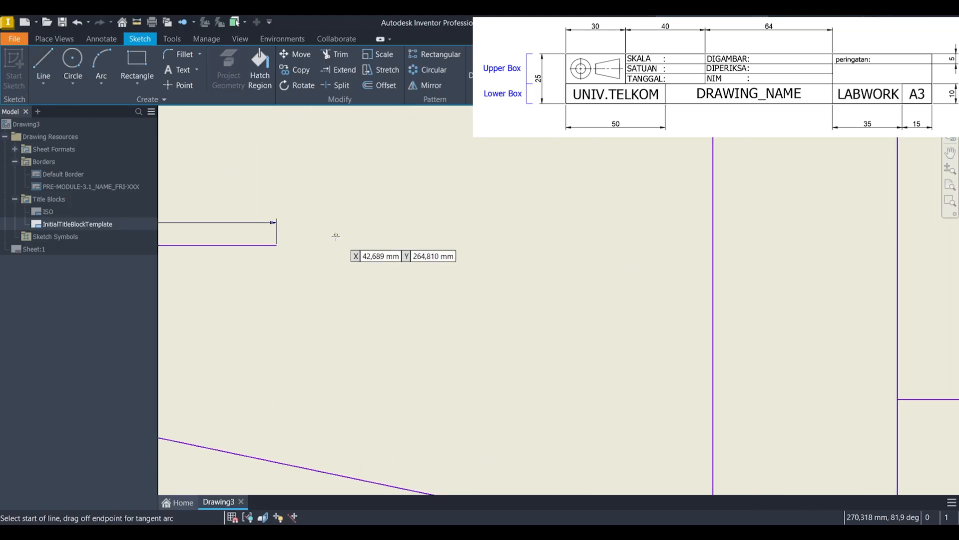
click(297, 245)
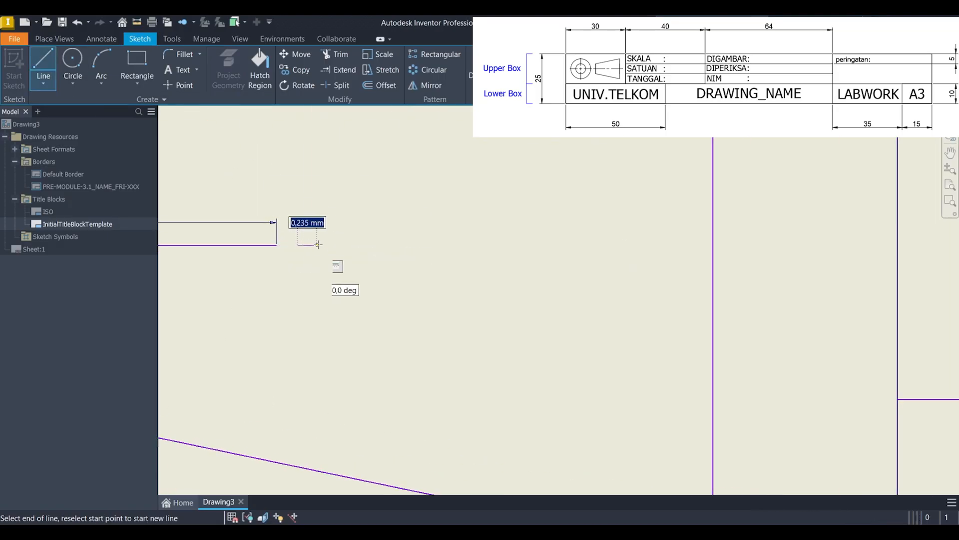
scroll(370, 246, up, 2)
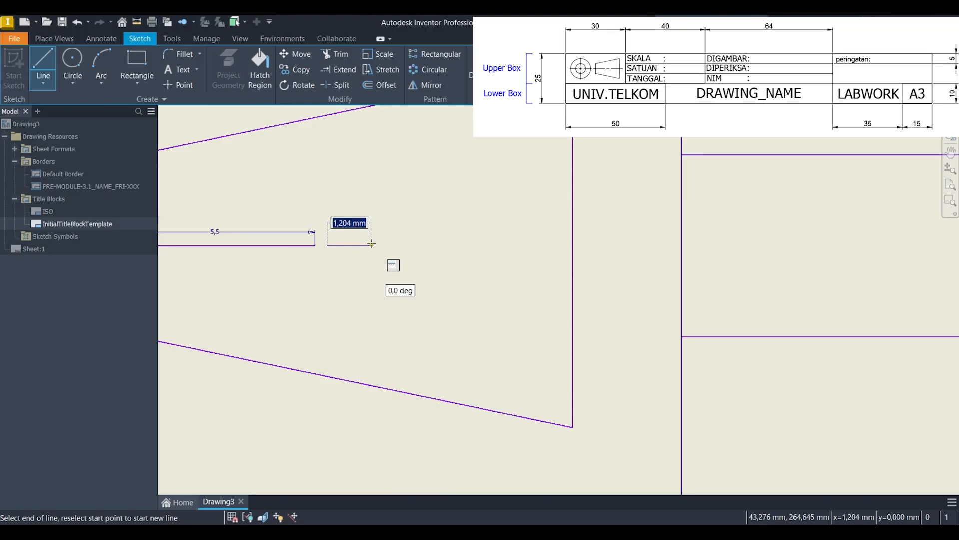
text(1/)
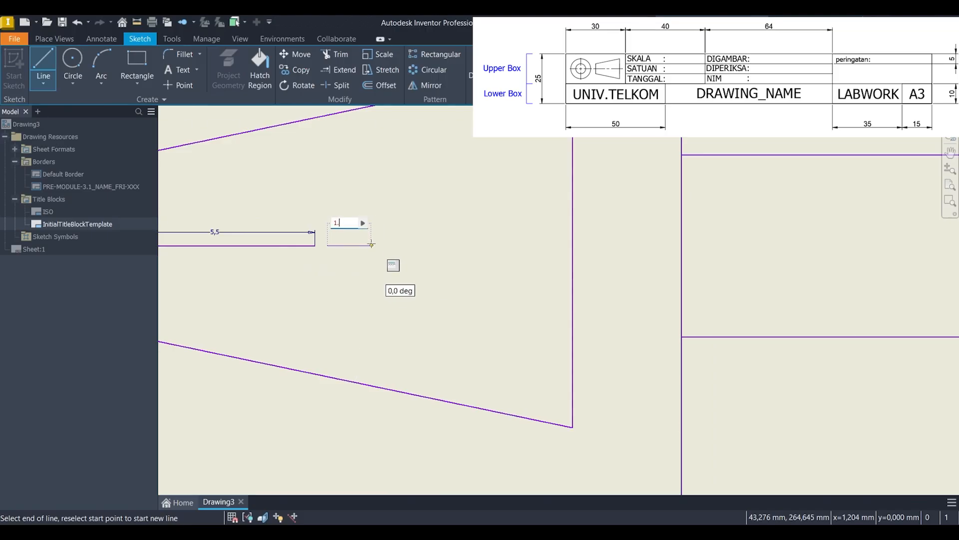
text(5)
key(Return)
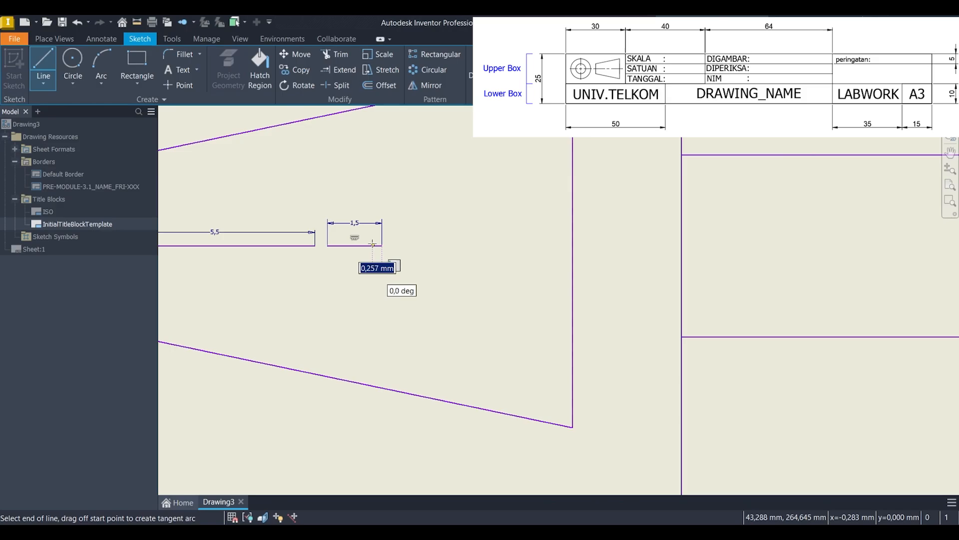
scroll(394, 243, down, 2)
key(Escape)
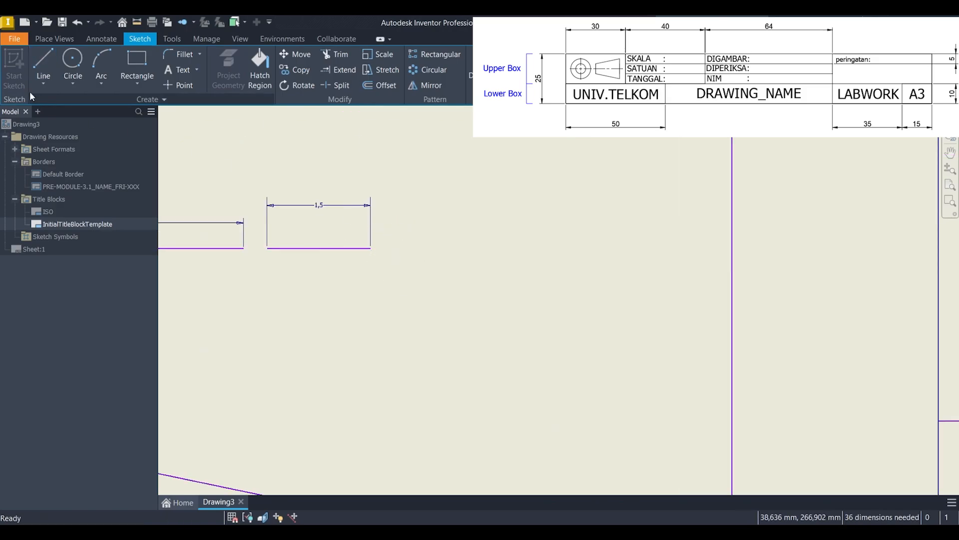
Step: Sketch a 5.5 mm horizontal line from a small gap after the 1.5 mm dash across the trapezoid's long edge
click(44, 66)
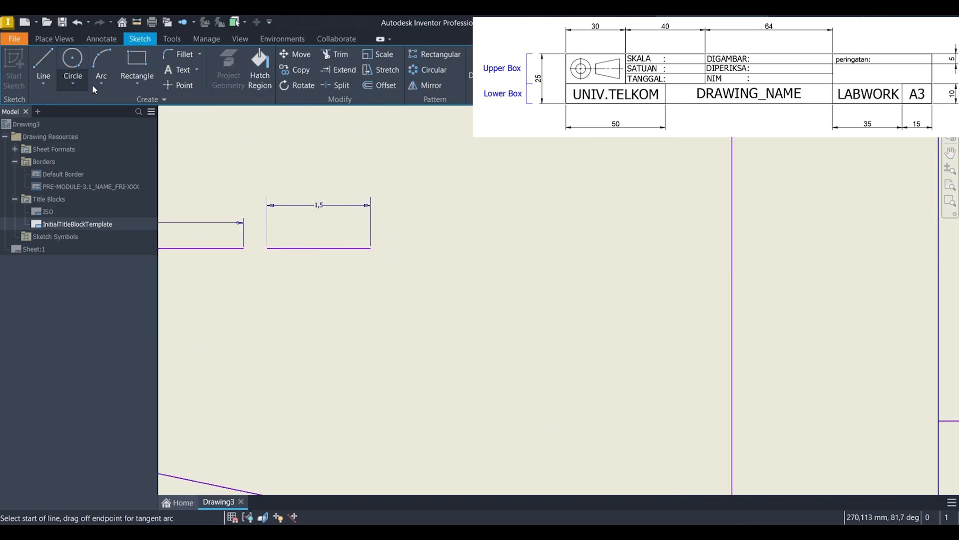
click(395, 247)
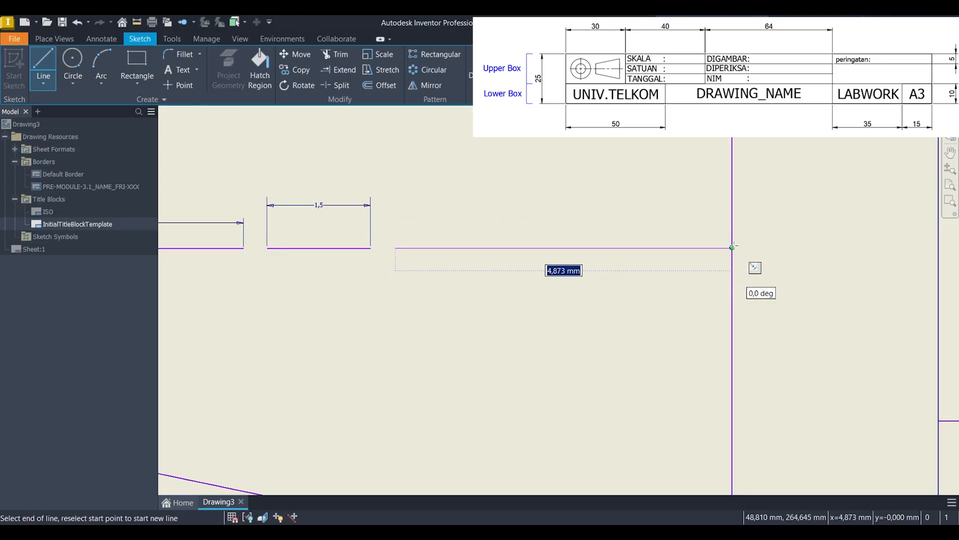
text(5,5)
key(Return)
key(Escape)
Step: Add the text "SKALA" at 3 mm height on the empty sheet area below the title block
scroll(732, 248, down, 5)
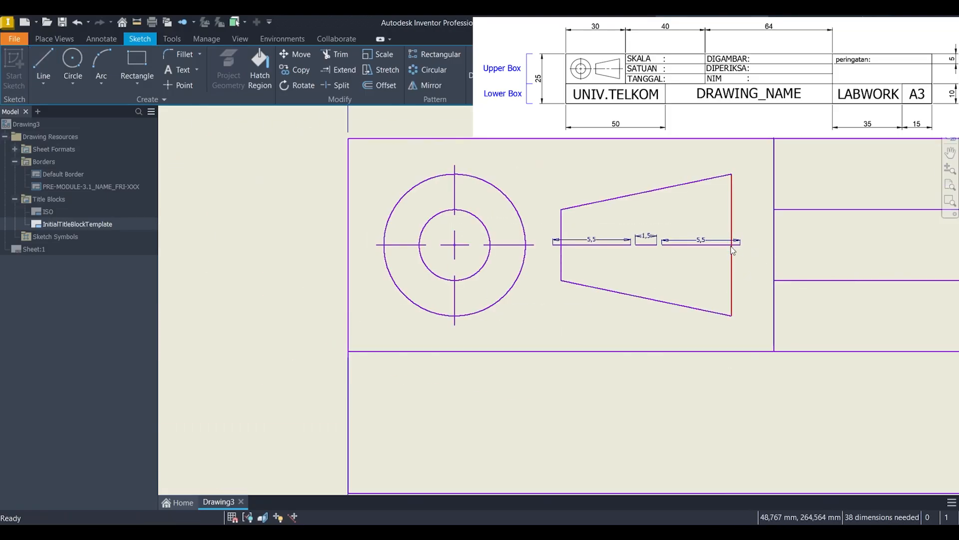
scroll(526, 227, down, 3)
mouse_move(561, 250)
middle_down()
mouse_move(296, 225)
mouse_move(300, 215)
middle_up()
scroll(410, 220, down, 2)
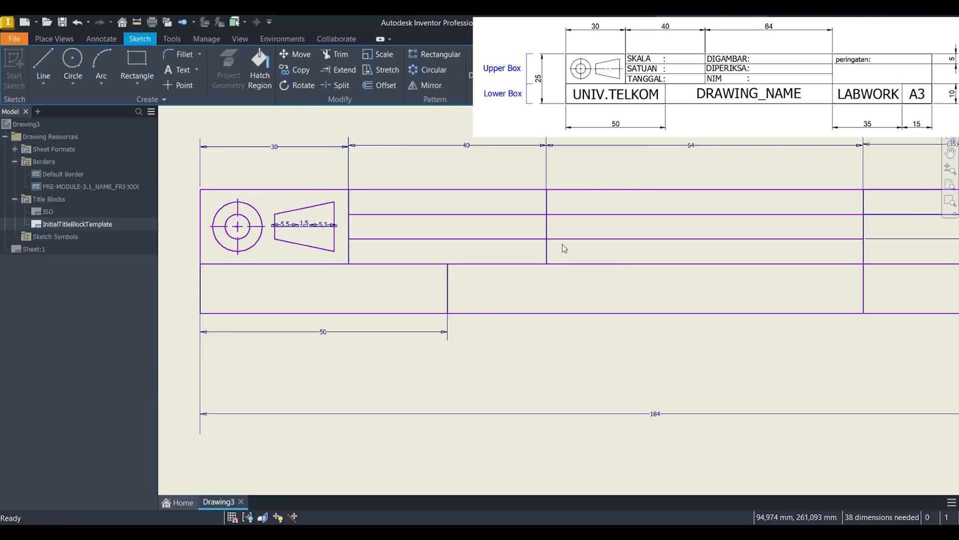
click(170, 72)
middle_drag(374, 232, 391, 264)
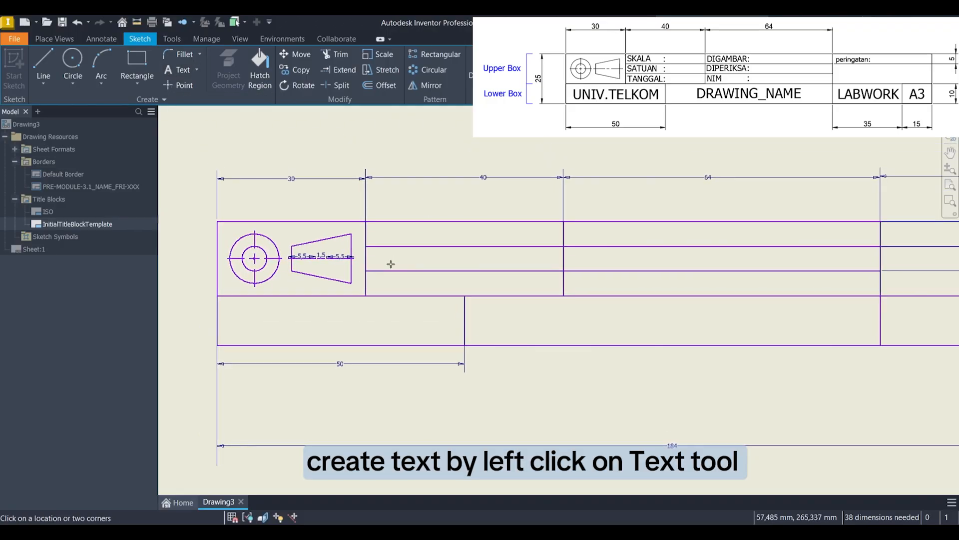
scroll(391, 263, down, 3)
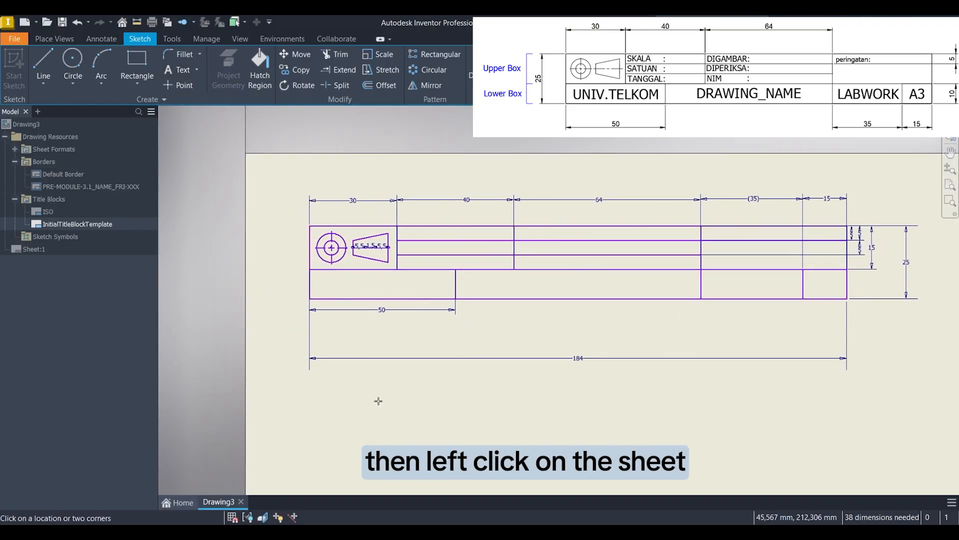
click(469, 399)
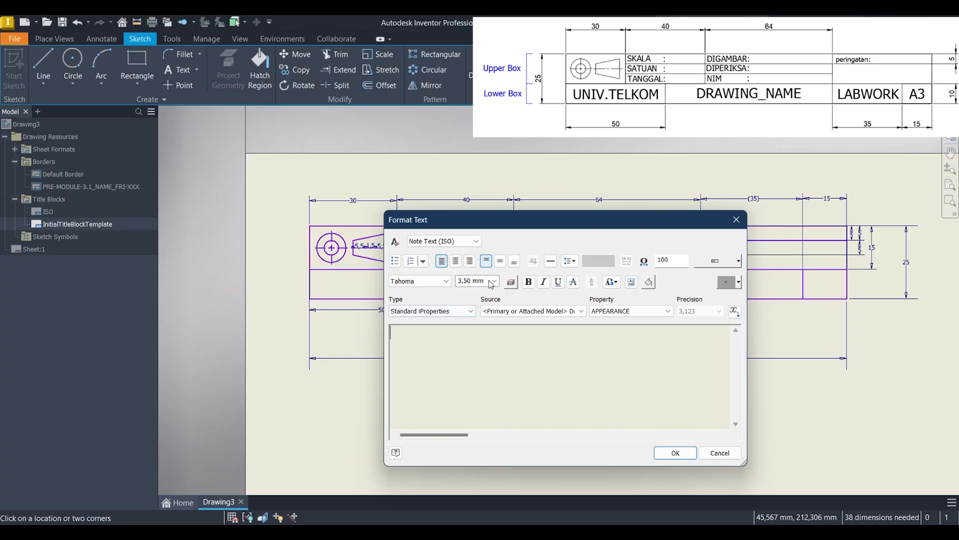
click(490, 281)
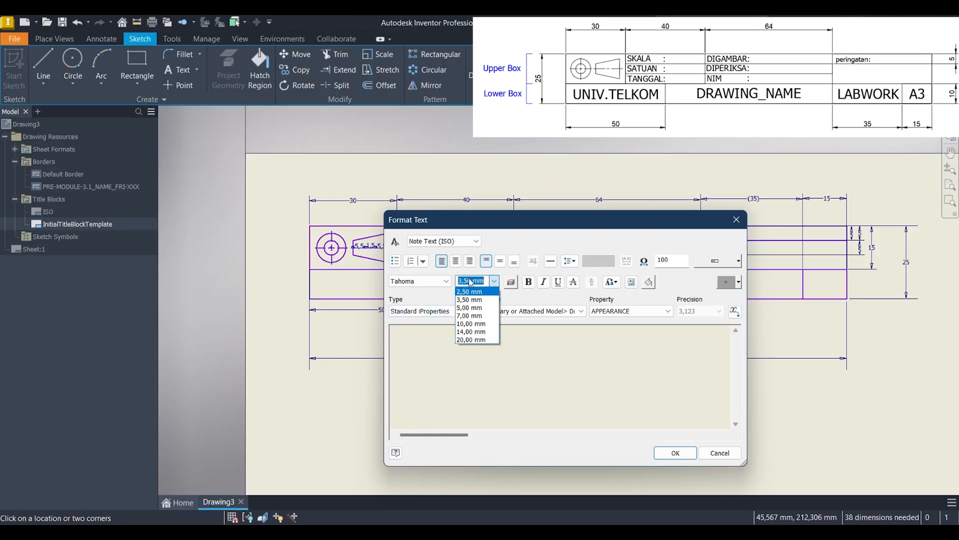
click(469, 282)
drag(470, 281, 444, 283)
text(3)
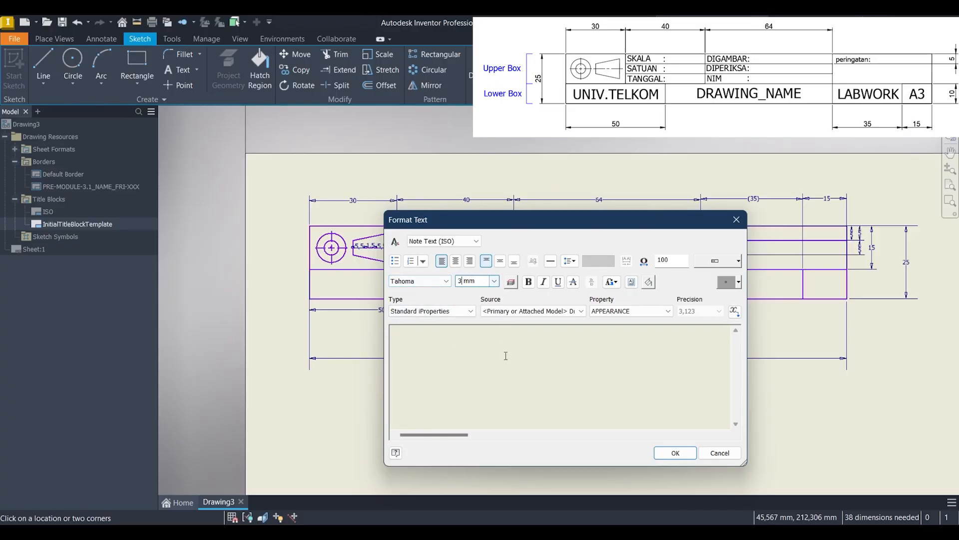
click(505, 355)
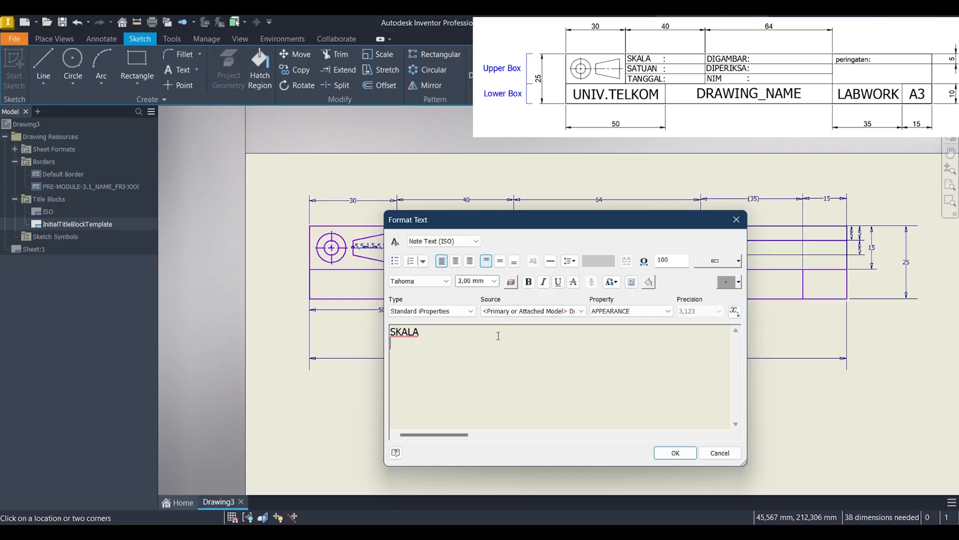
click(685, 458)
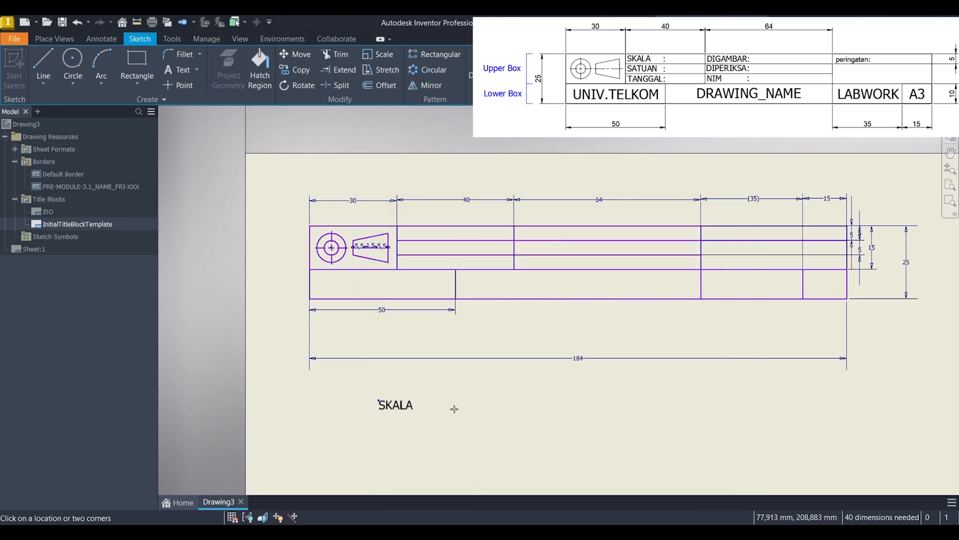
Step: Add the text "SATUAN" in 3 mm Tahoma to the right of the SKALA text
click(465, 405)
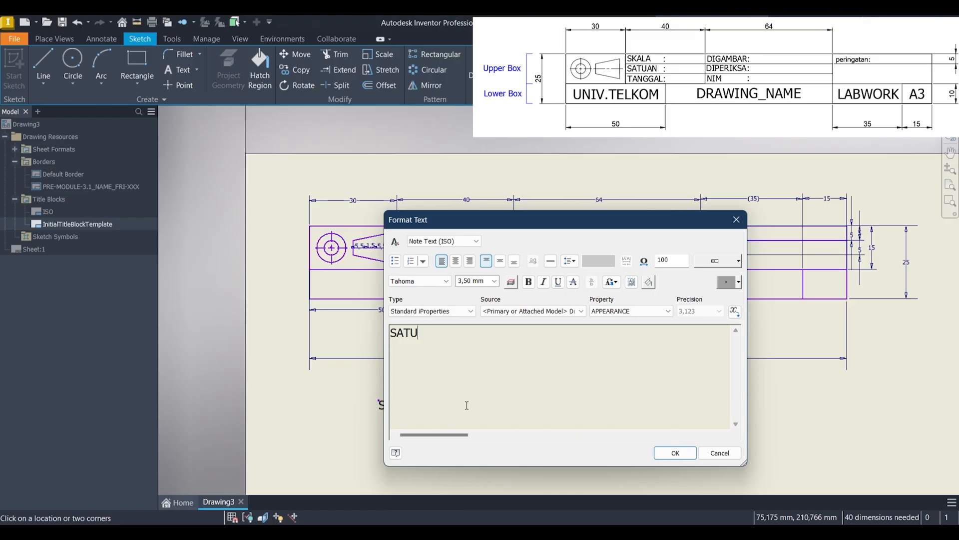
key(ctrl+a)
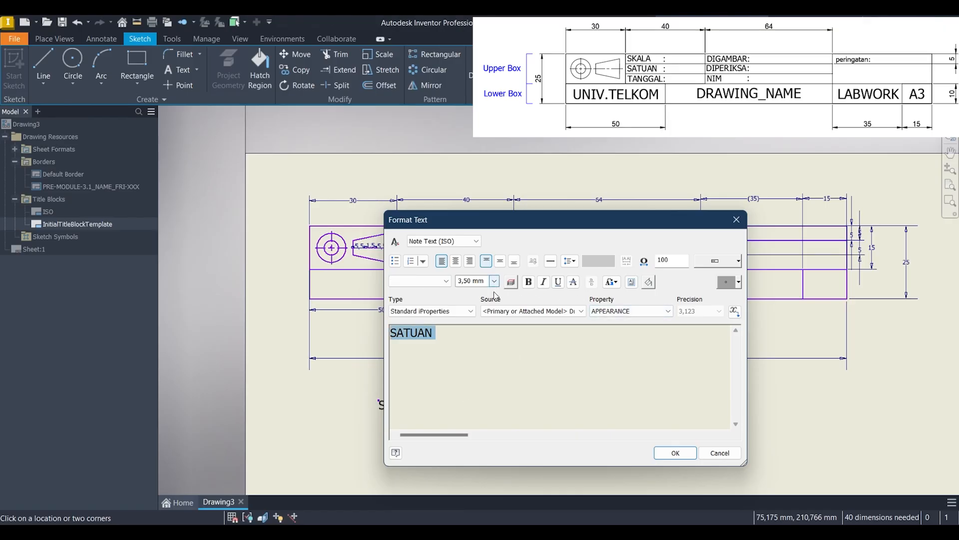
click(494, 281)
click(466, 278)
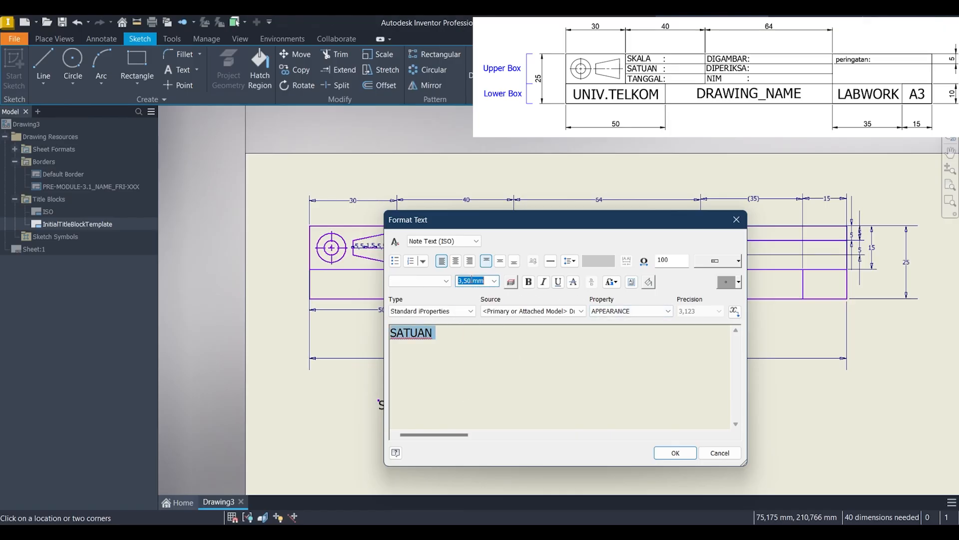
text(3)
click(446, 281)
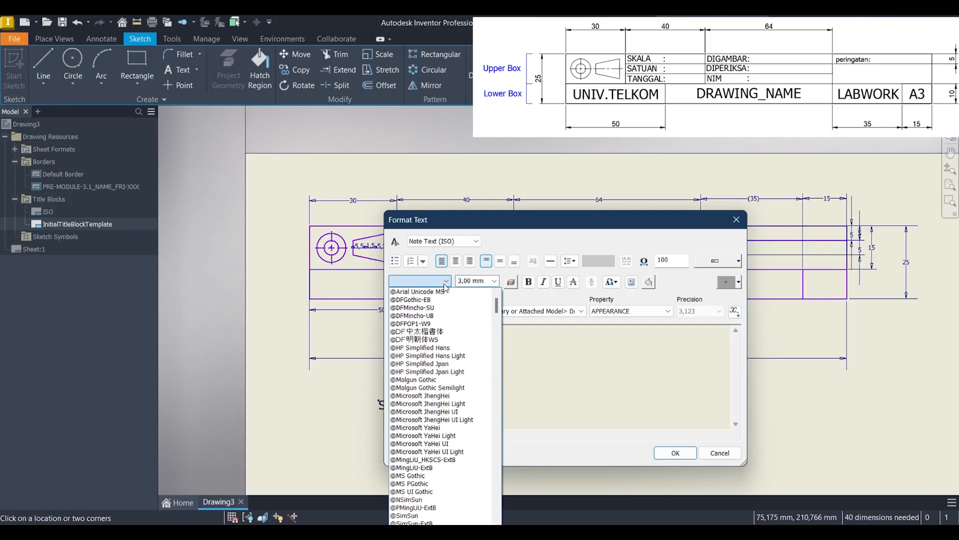
text(Tahoma)
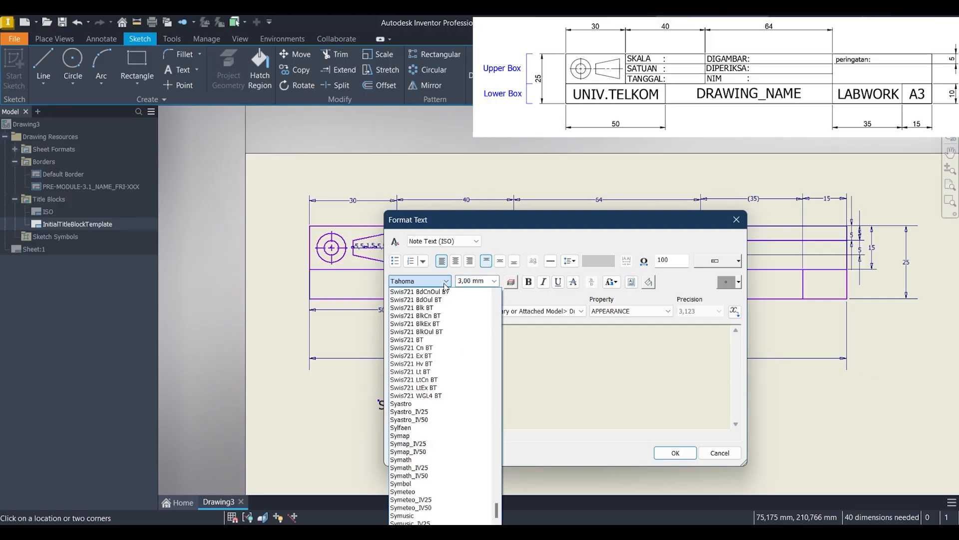
click(636, 494)
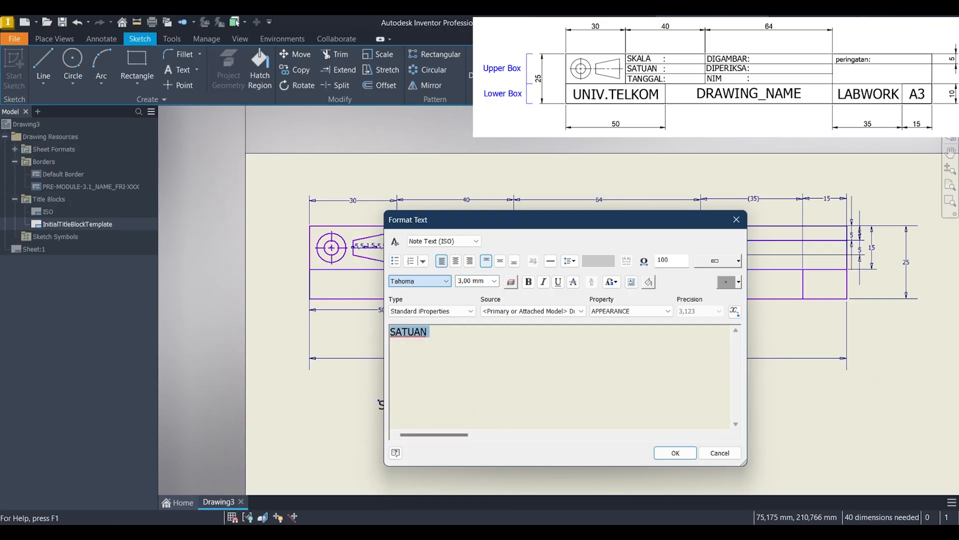
click(675, 453)
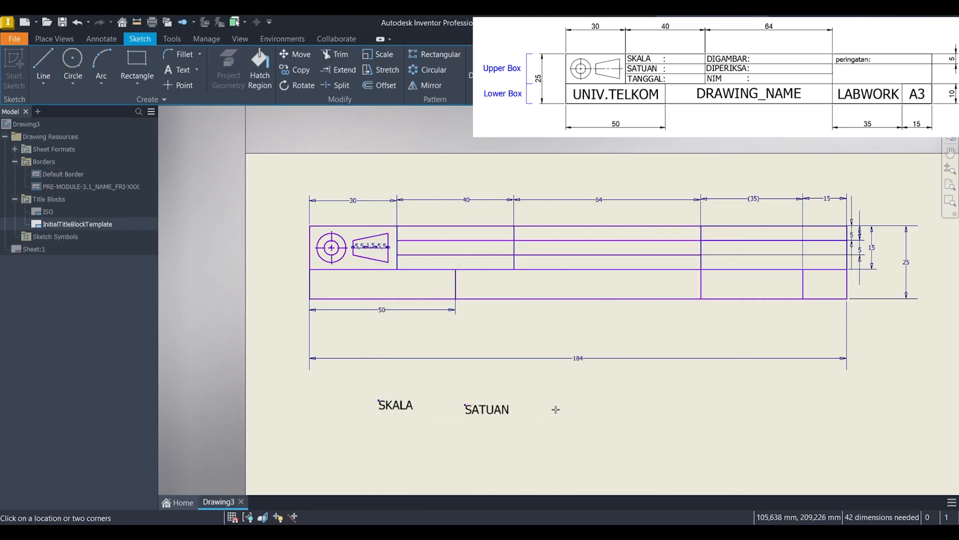
Step: Add the text "TANGGAL" at 3 mm height to the right of the SATUAN text
click(556, 409)
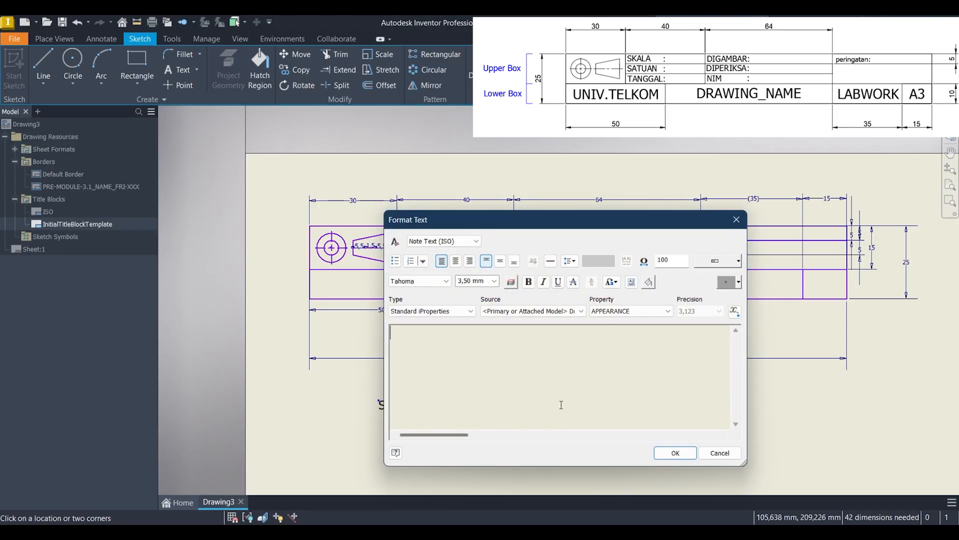
click(471, 280)
text(3)
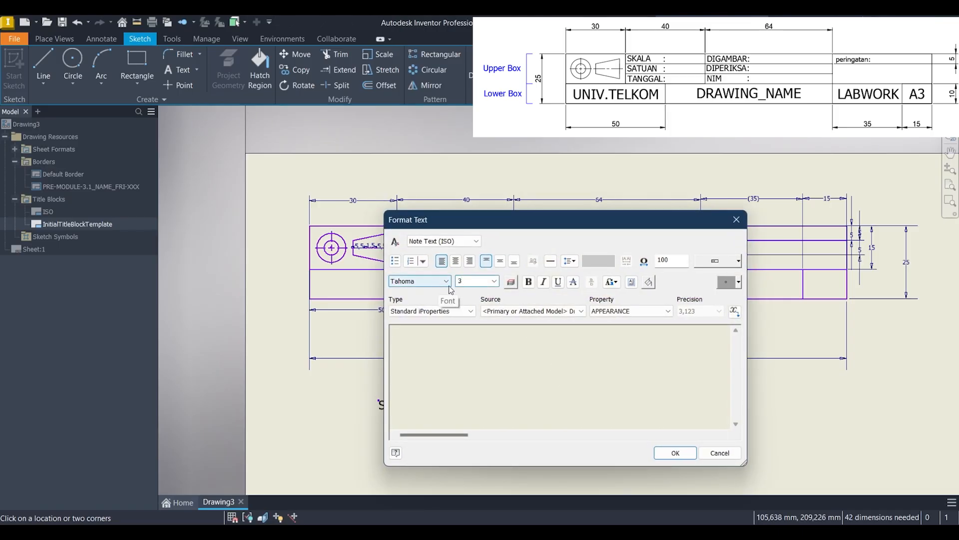
click(473, 346)
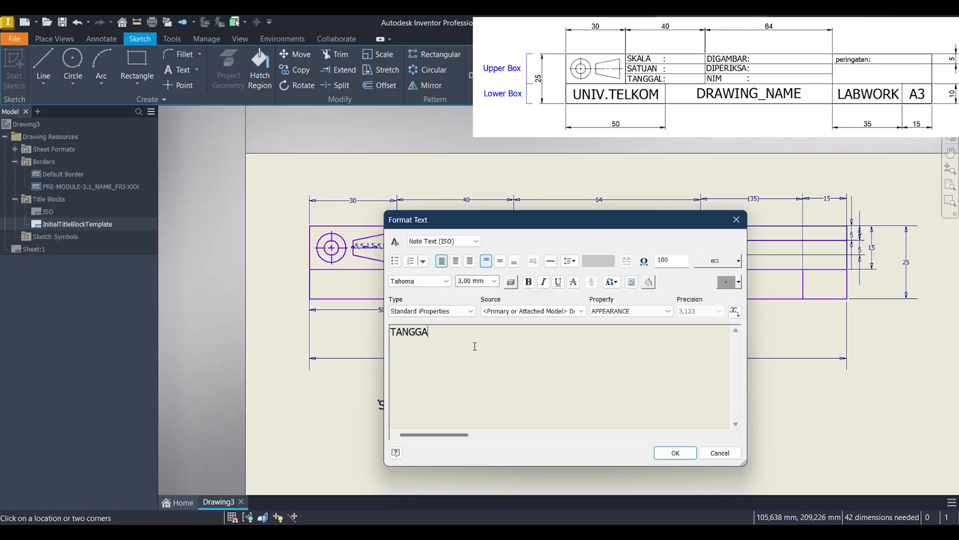
click(675, 453)
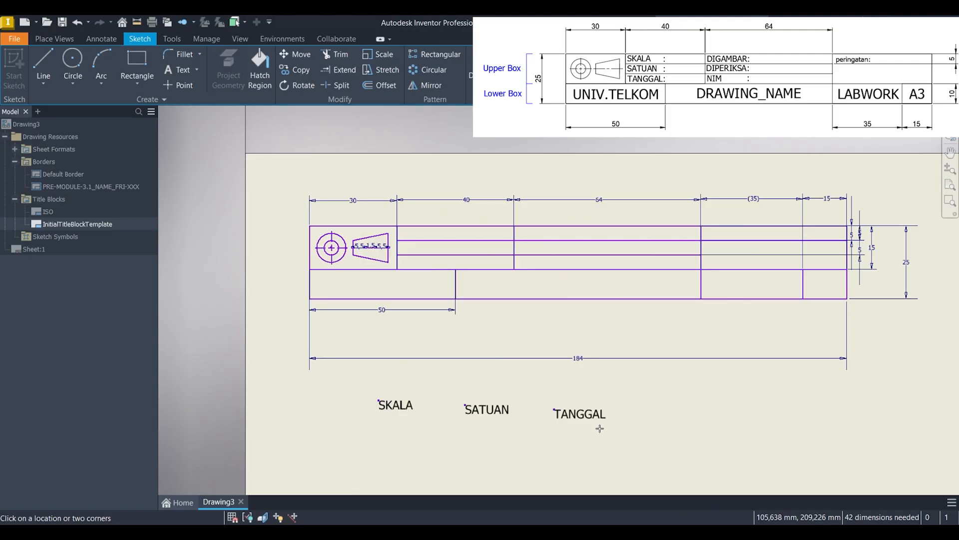
Step: Add the text "DIGAMBAR" at 3 mm height below the SKALA text
click(379, 440)
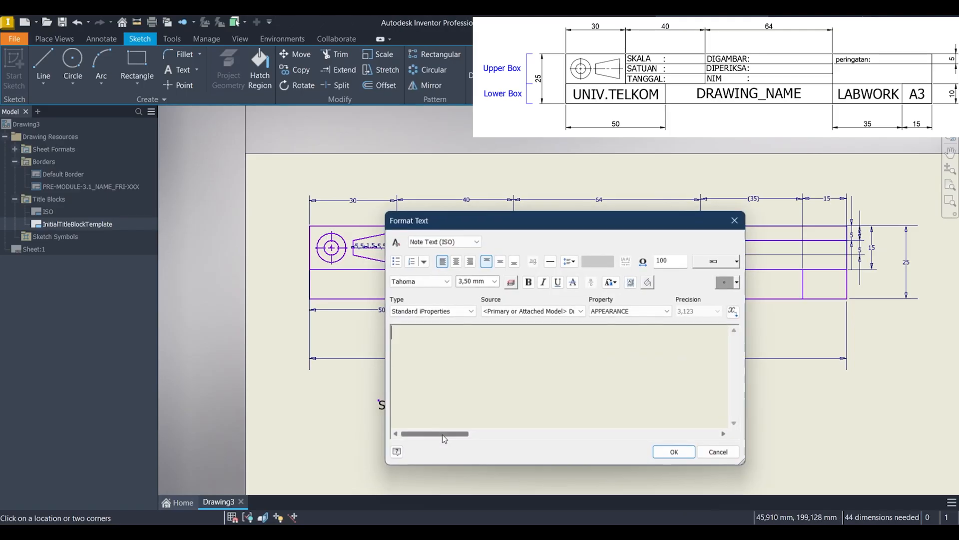
text(DIGAMBAR)
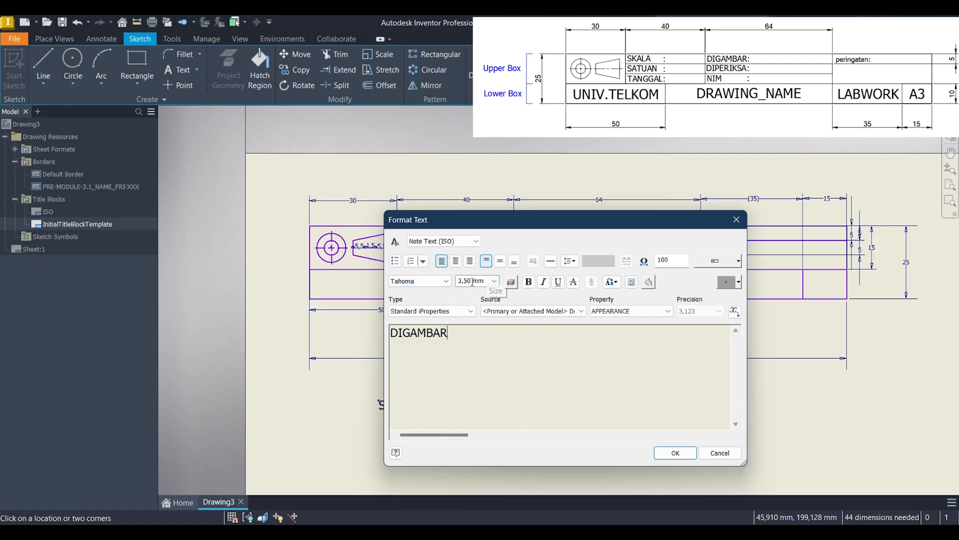
key(ctrl+a)
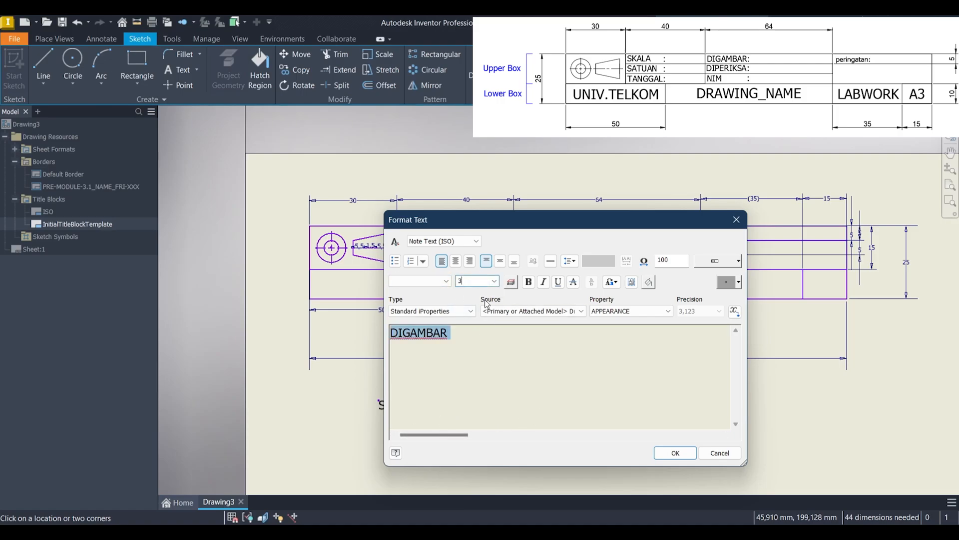
click(674, 452)
middle_drag(583, 452, 541, 376)
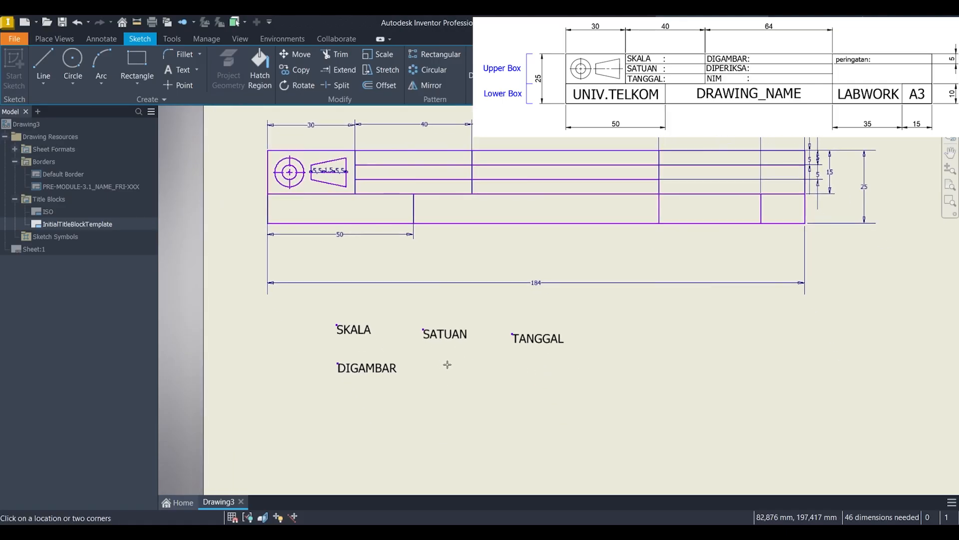
Step: Add the text "DIPERIKSA" at 3 mm height to the right of the DIGAMBAR text
click(448, 364)
triple_click(475, 281)
text(3)
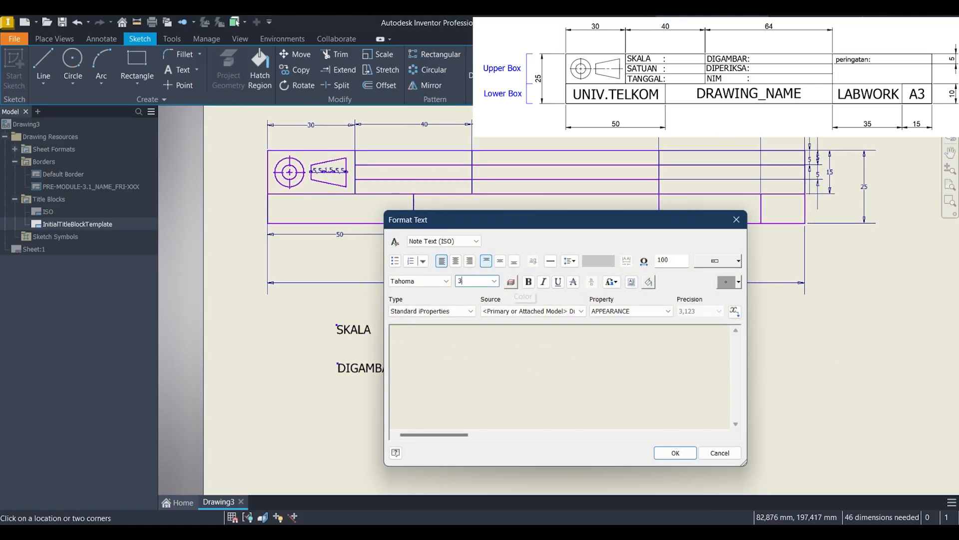
click(492, 361)
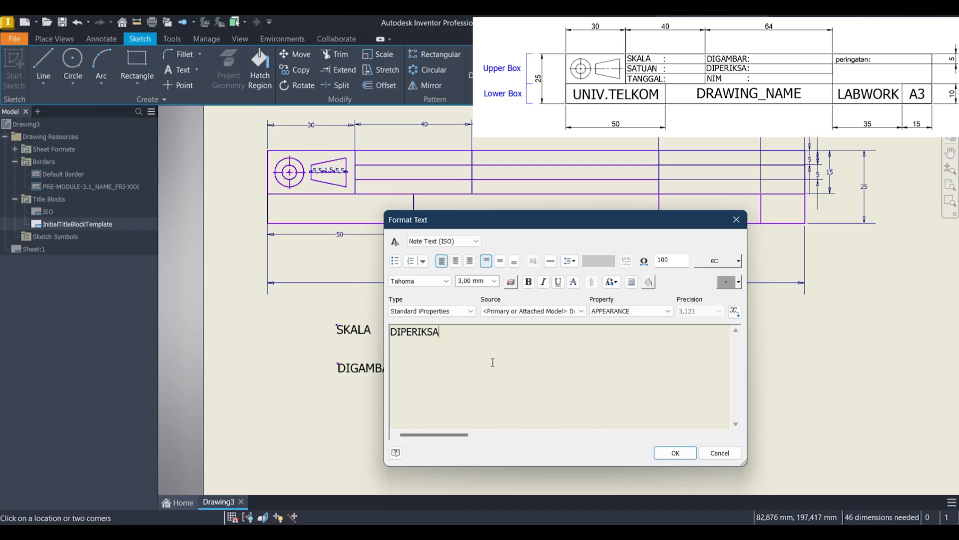
text(DIPERIKSA)
click(675, 452)
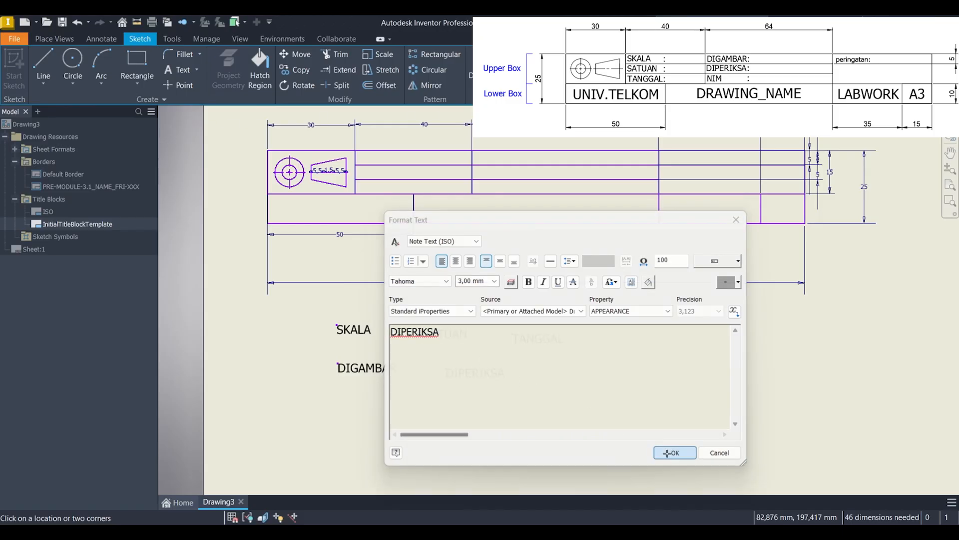
Step: Add the text "NIM" at 3 mm height beside DIPERIKSA and a separate ":" text at 3.5 mm to the right of TANGGAL
click(544, 378)
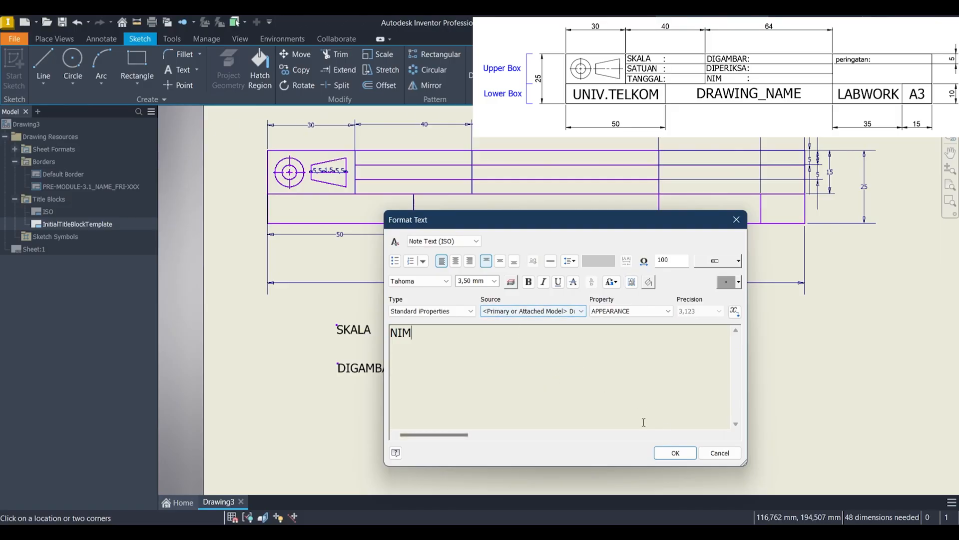
key(ctrl+a)
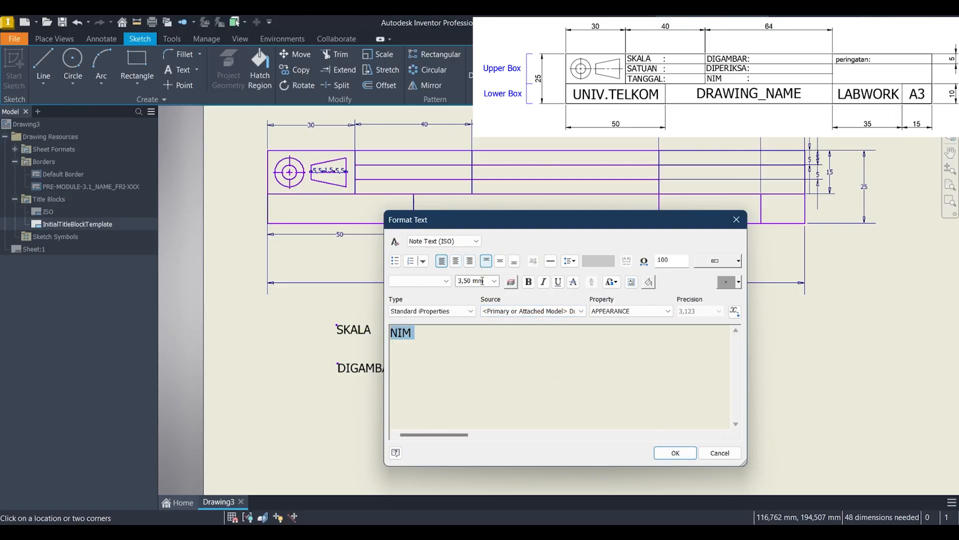
double_click(472, 282)
text(3)
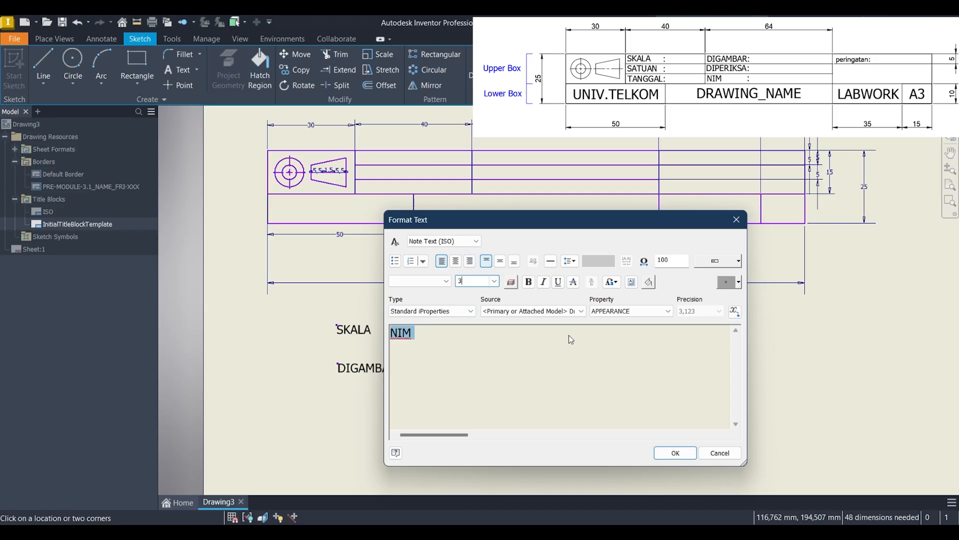
click(664, 456)
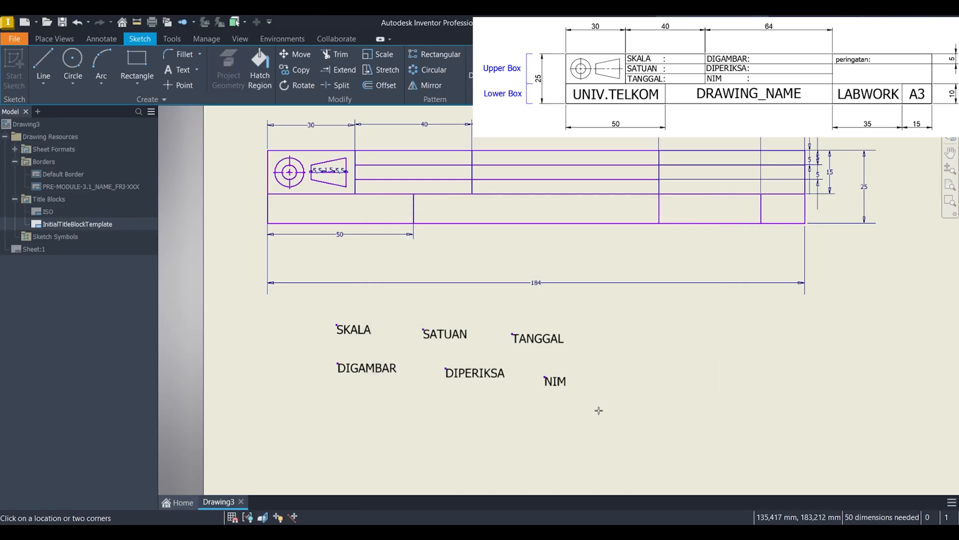
click(634, 332)
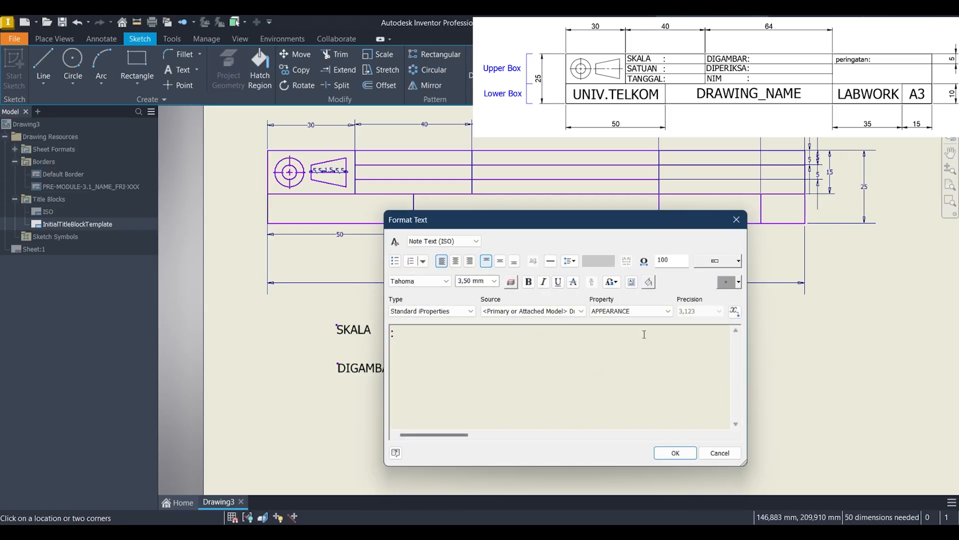
click(675, 452)
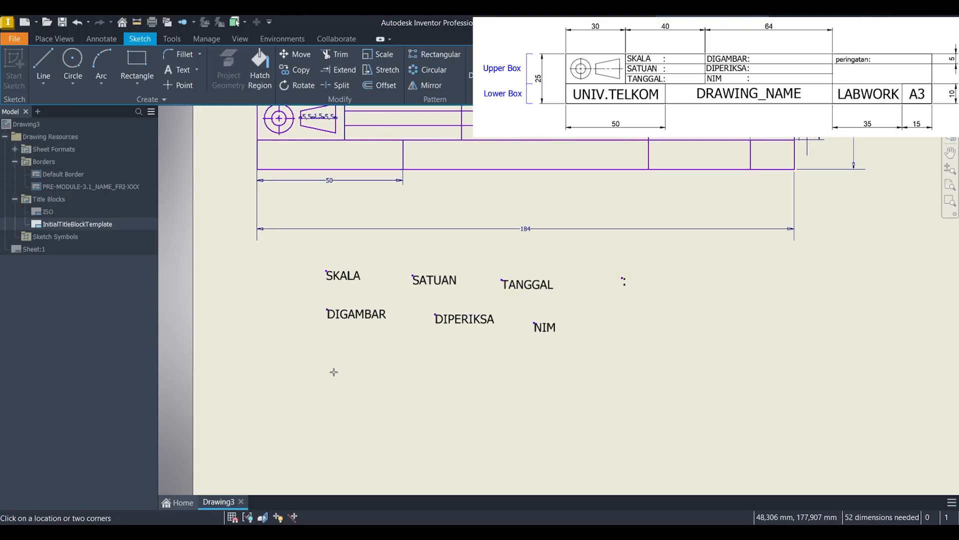
Step: Add the text "UNIV. TELKOM" at 5 mm height below the DIGAMBAR text
click(347, 358)
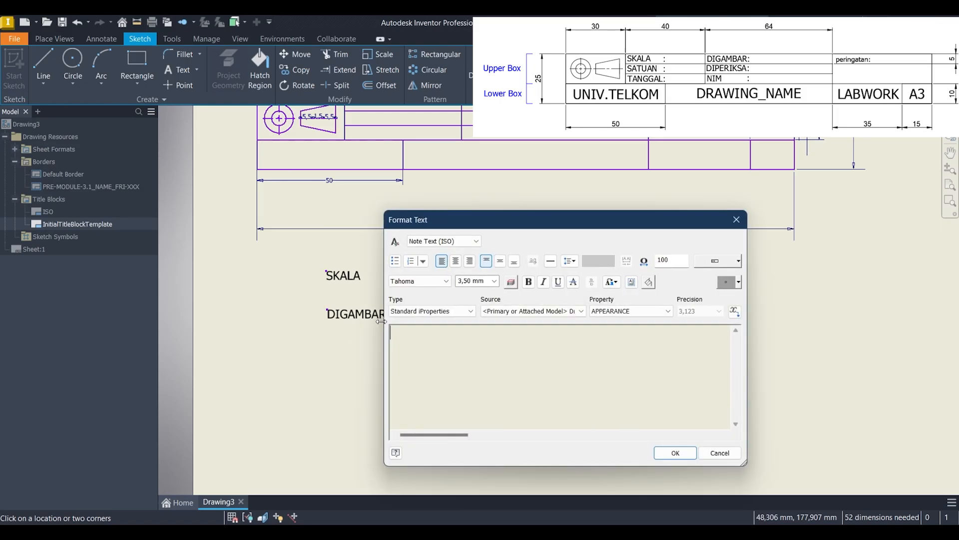
click(493, 281)
click(480, 314)
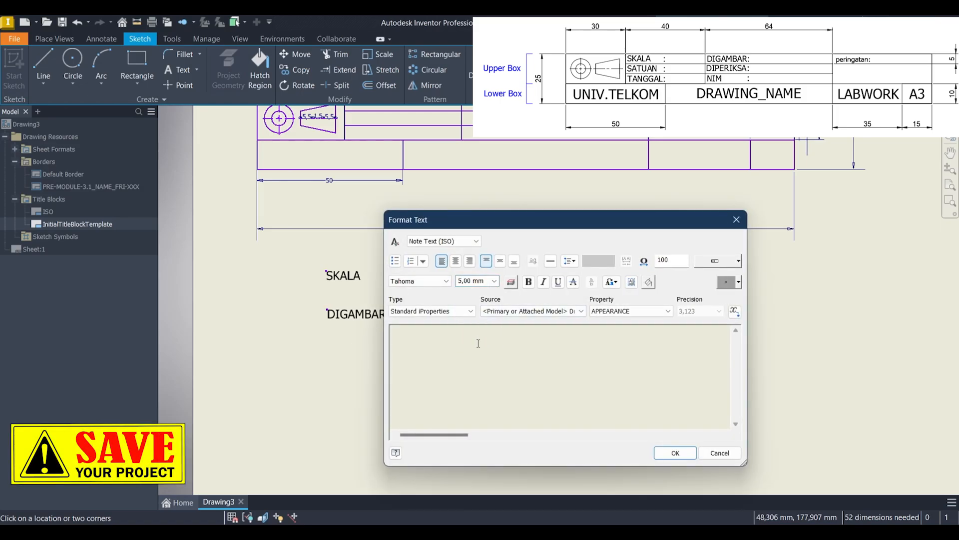
text(UNIV. TELKOM)
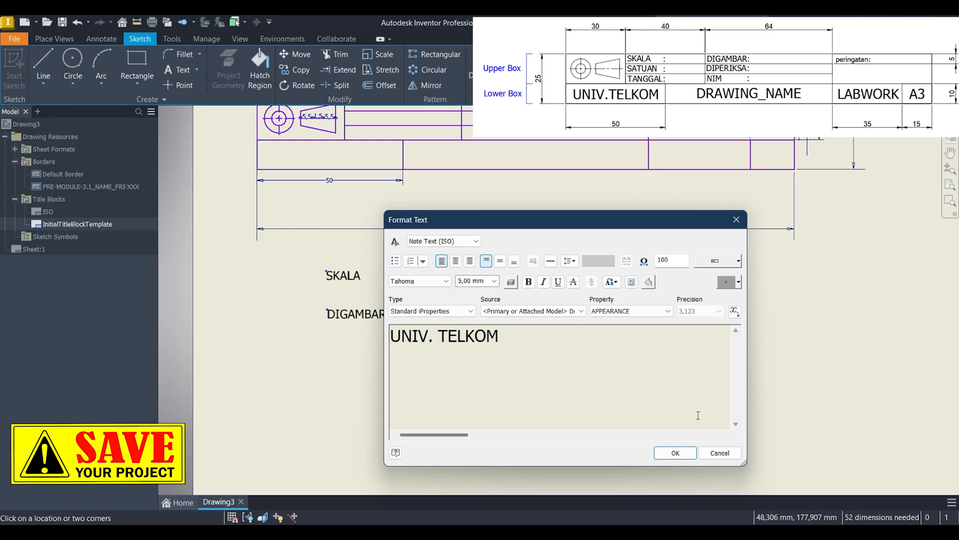
click(675, 453)
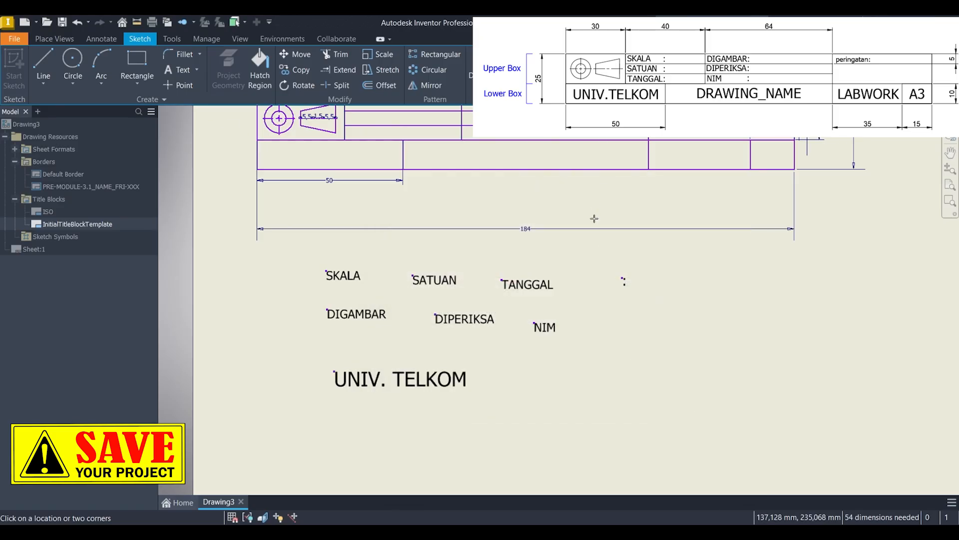
Step: Add the text "DRAWING_NAME" to the right of the UNIV. TELKOM text
click(612, 383)
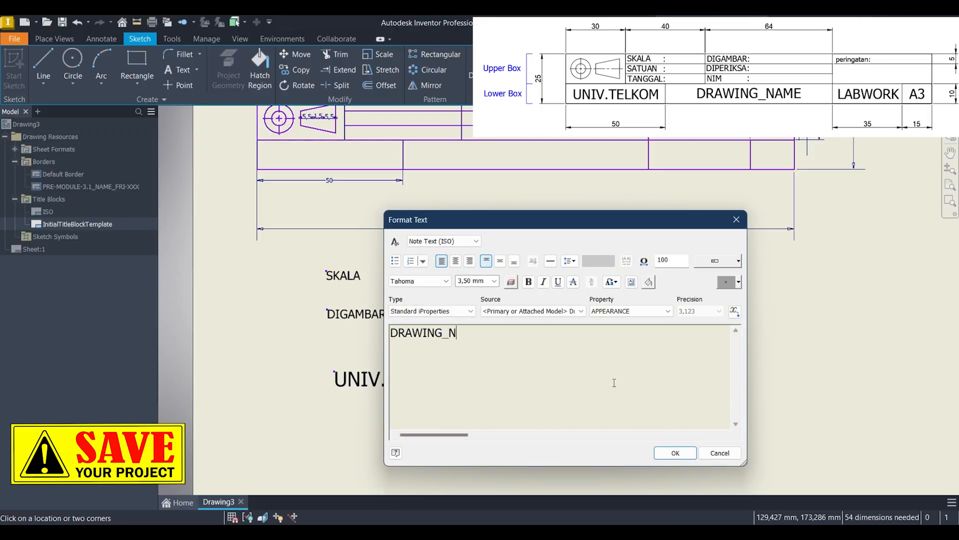
click(675, 453)
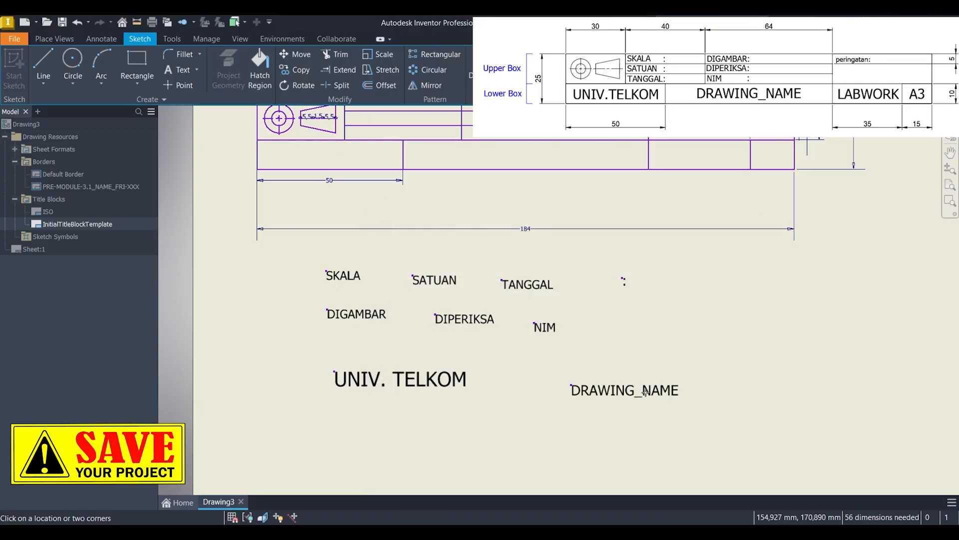
middle_drag(613, 415, 601, 339)
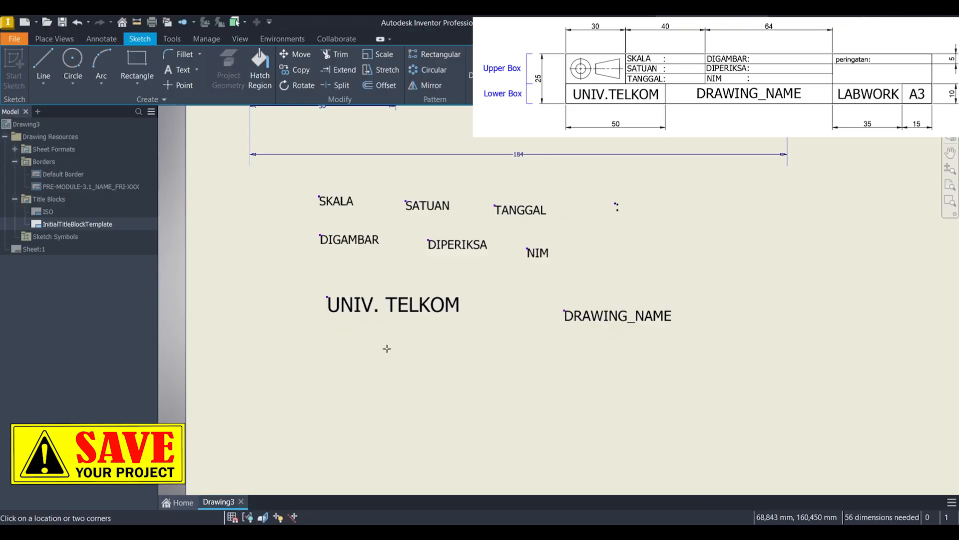
key(Escape)
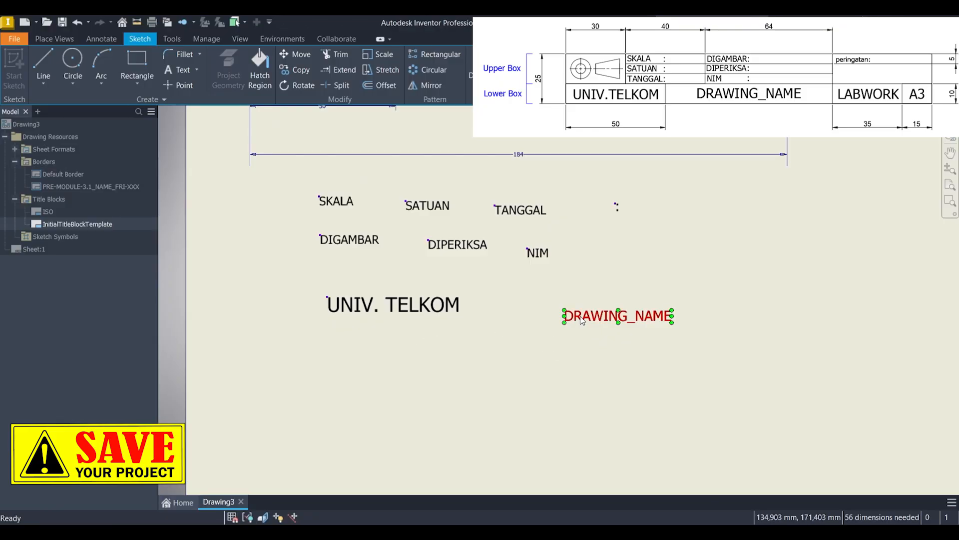
Step: Set the height of the whole DRAWING_NAME text to 5 mm
double_click(580, 320)
key(ctrl+a)
click(495, 282)
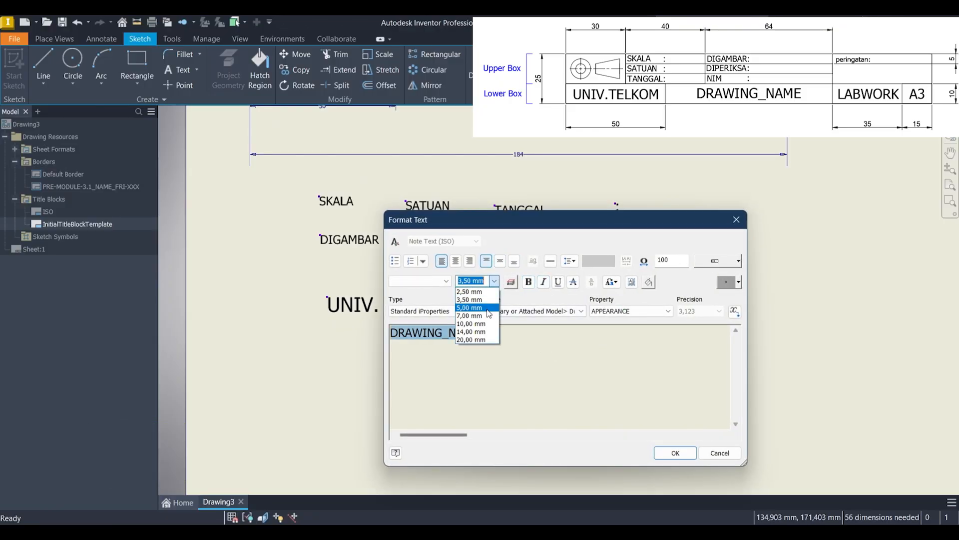
click(478, 307)
click(675, 453)
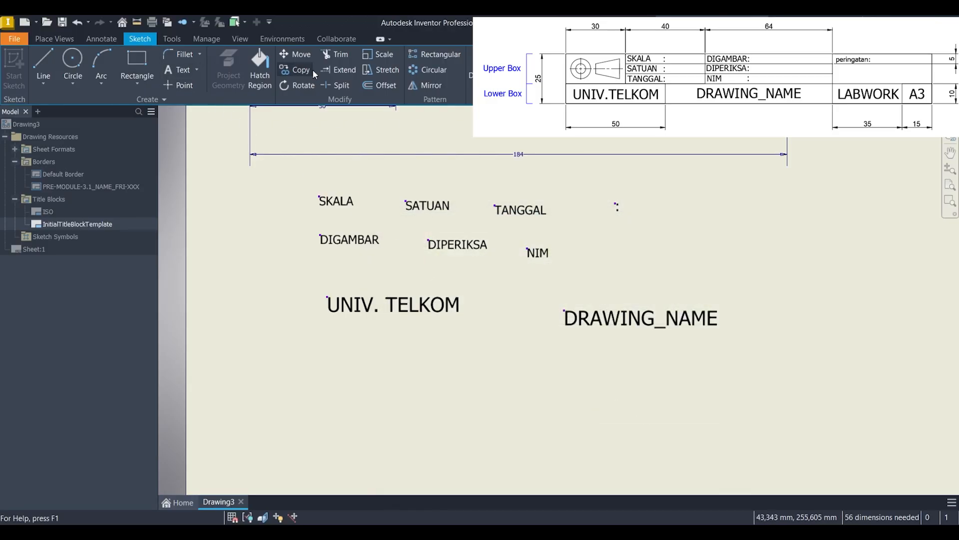
Step: Add the text "LABWORK" at 5 mm height below the UNIV. TELKOM text
click(182, 70)
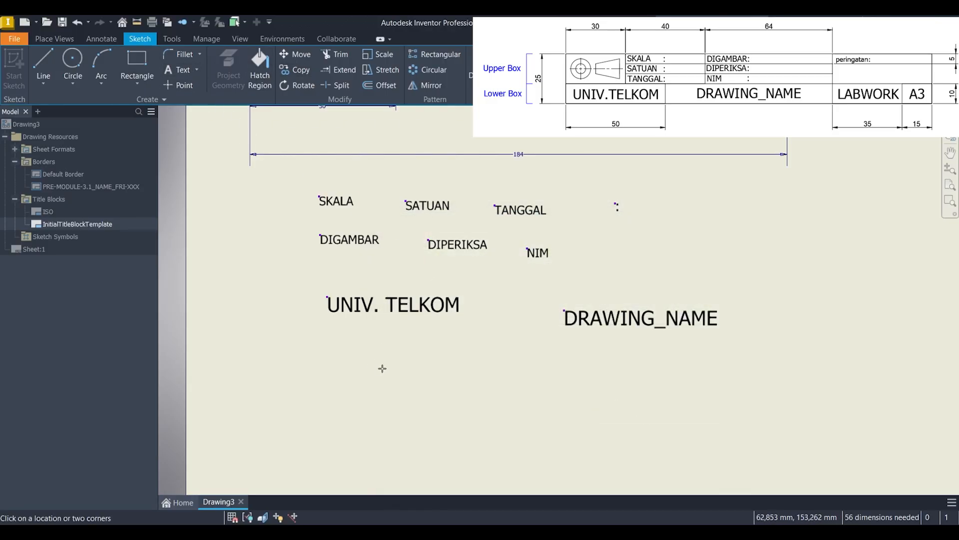
click(403, 357)
click(494, 281)
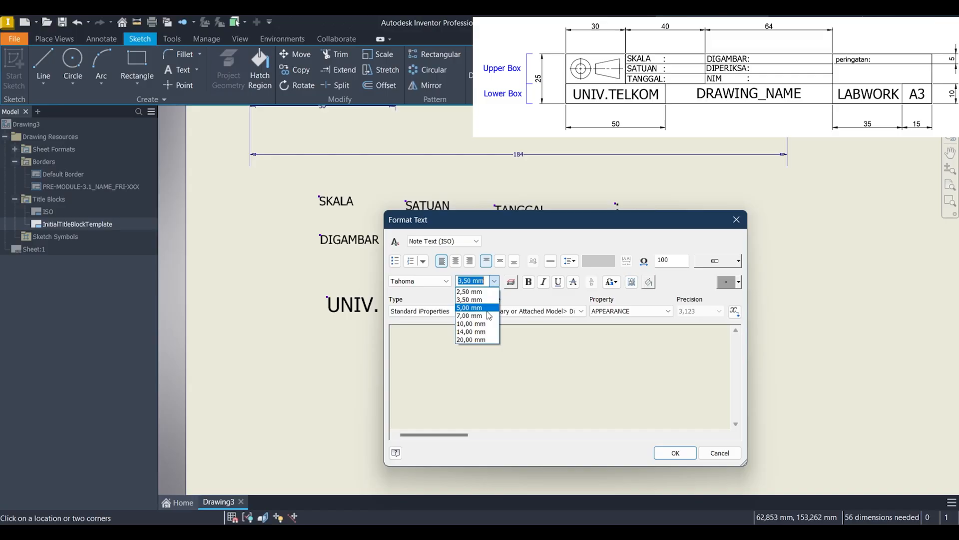
click(483, 308)
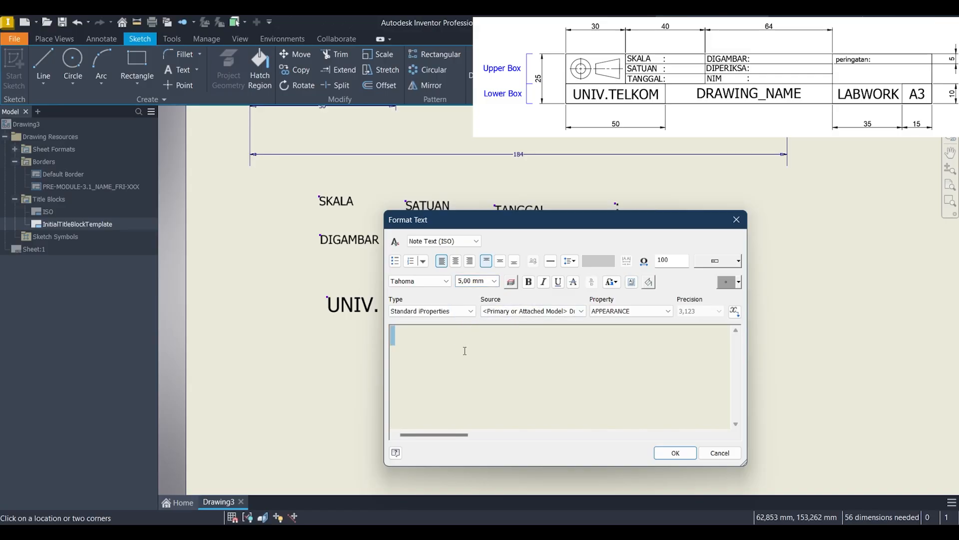
text(LABWORK)
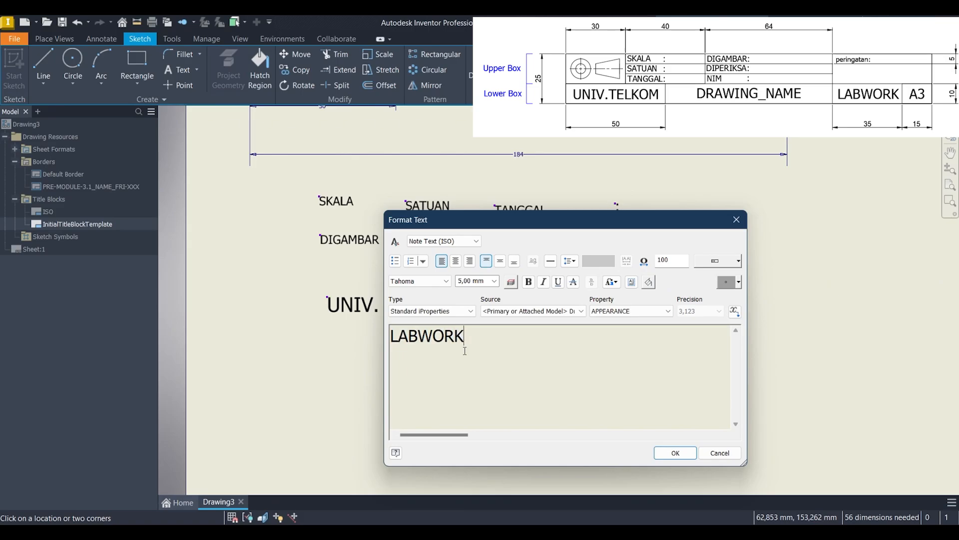
click(675, 453)
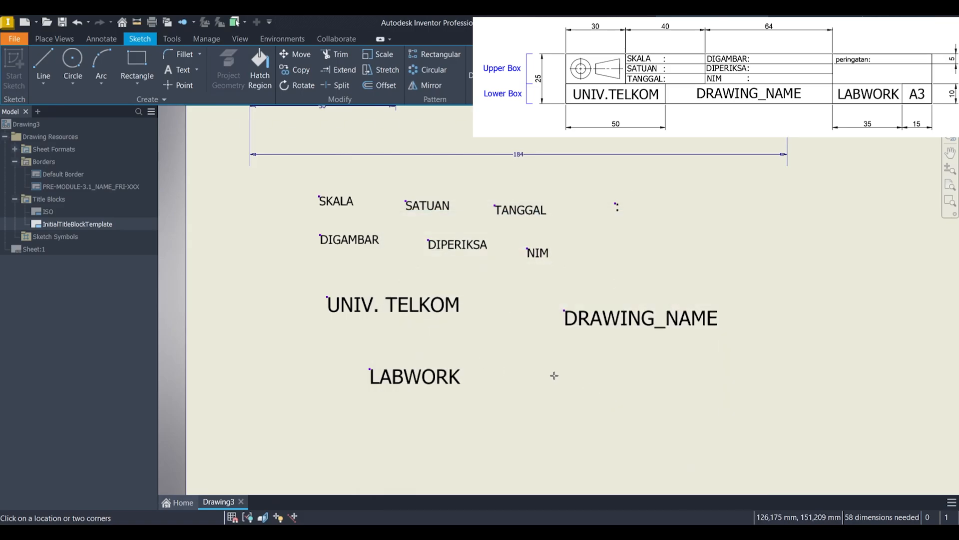
Step: Add the text "A3" at 5 mm height to the right of the LABWORK text
click(556, 375)
click(494, 281)
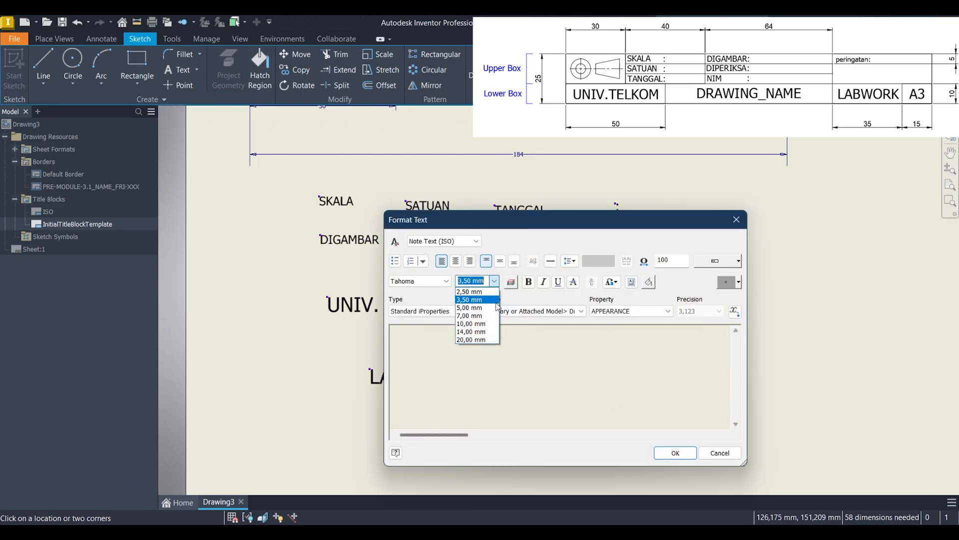
click(497, 305)
text(A3)
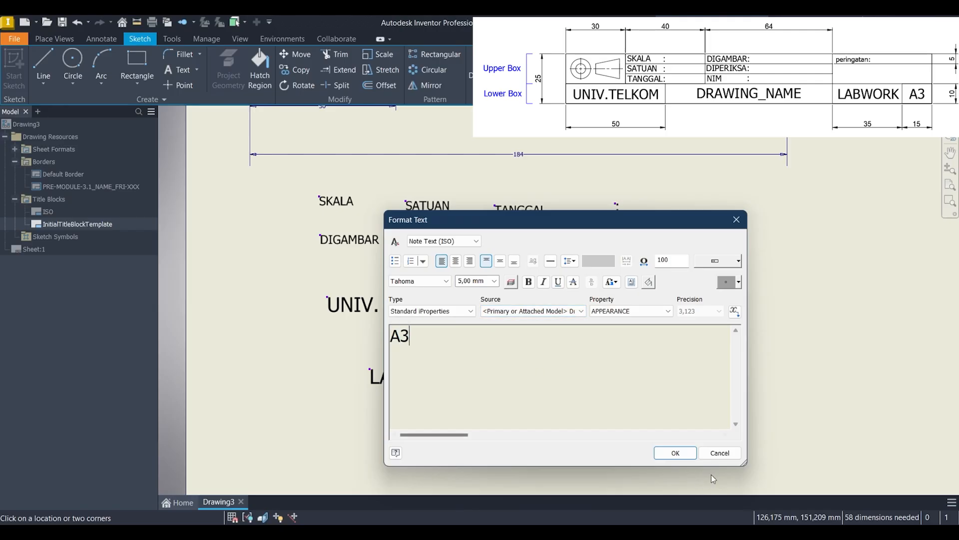
click(674, 447)
Step: Place a new text to the right of NIM, below the colon, and set its height to 3 mm
middle_drag(642, 356, 485, 426)
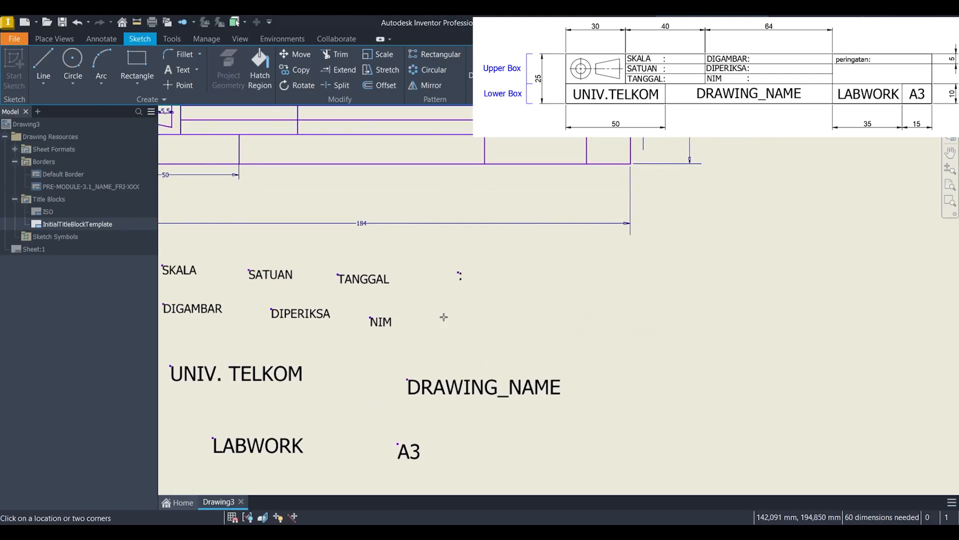
click(444, 316)
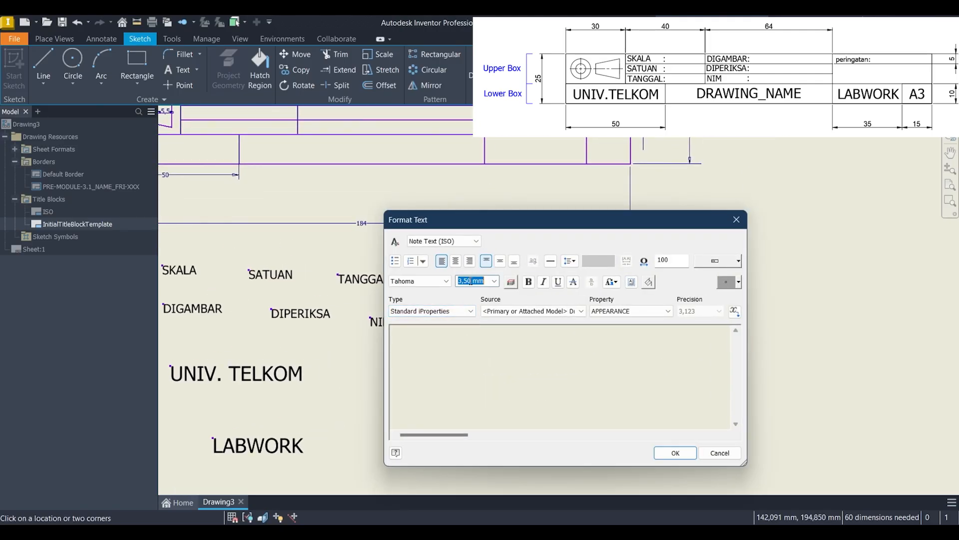
text(E)
key(BackSpace)
text(3)
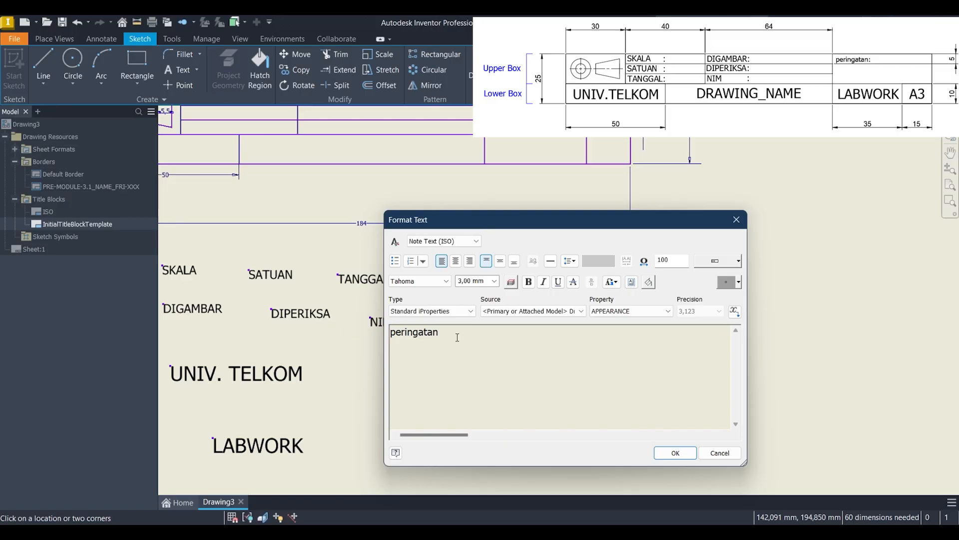
Step: Confirm the text "peringatan" to the right of NIM and leave the Text tool
click(675, 453)
middle_drag(599, 350, 785, 360)
scroll(500, 270, up, 3)
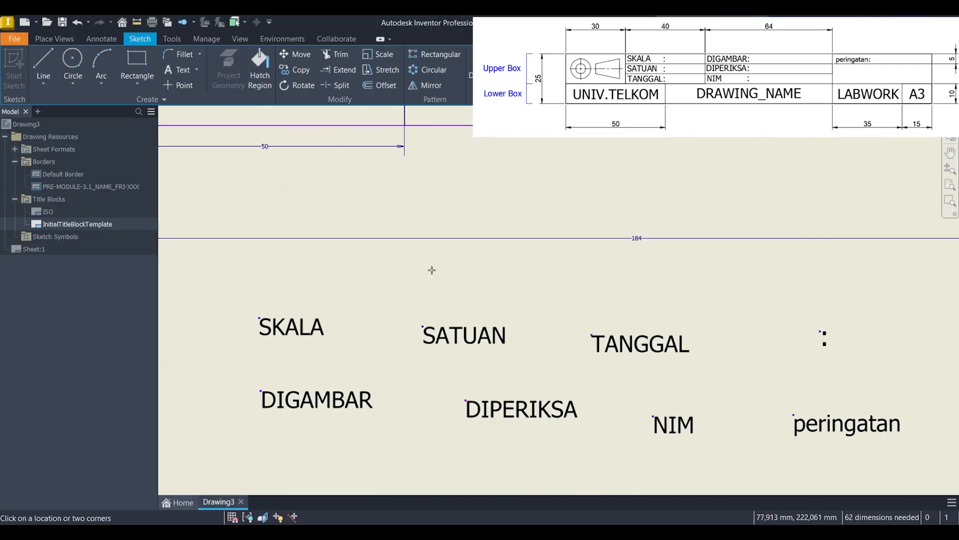
scroll(422, 285, down, 4)
key(Escape)
Step: Move the SKALA text into the first row of the cell next to the projection symbol
scroll(422, 296, up, 3)
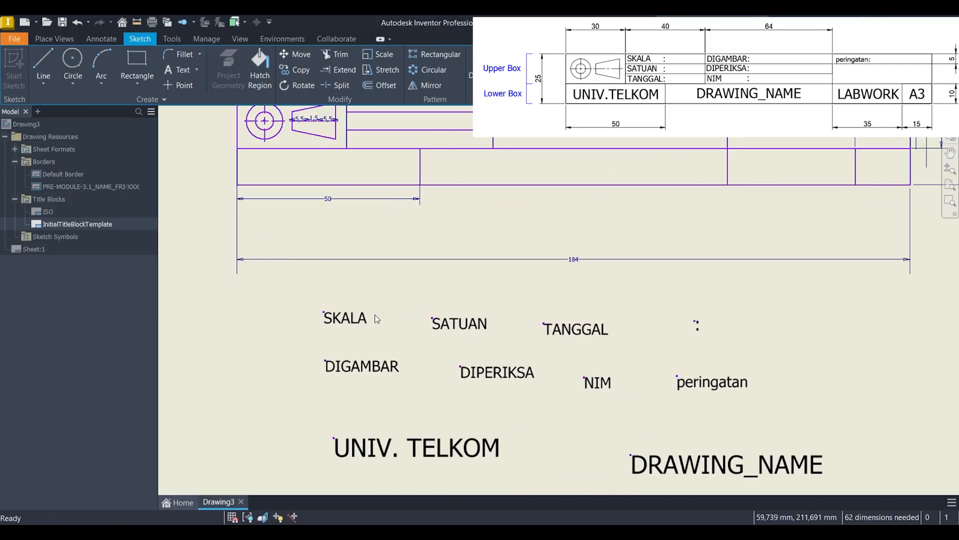
middle_drag(374, 300, 384, 355)
drag(367, 360, 388, 151)
scroll(391, 158, up, 5)
scroll(394, 173, down, 3)
middle_drag(436, 214, 453, 190)
scroll(495, 290, down, 3)
Step: Move the SATUAN text into the second row, aligned below SKALA
middle_drag(499, 295, 505, 200)
middle_drag(502, 261, 462, 384)
drag(494, 477, 387, 234)
scroll(402, 225, up, 5)
scroll(446, 273, down, 3)
scroll(462, 325, down, 3)
middle_drag(469, 335, 452, 121)
scroll(502, 262, down, 3)
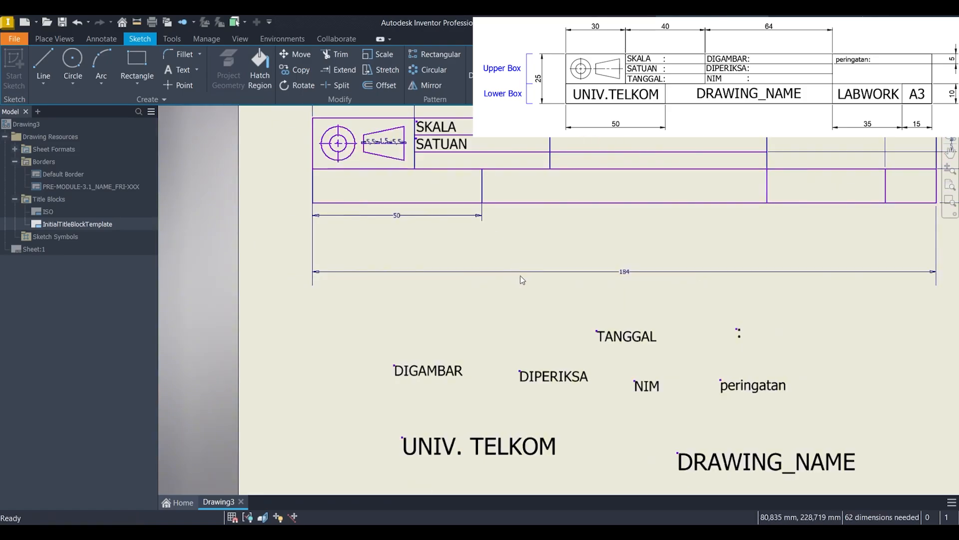
Step: Try to position the TANGGAL text in the row below SATUAN, and undo the moves
click(626, 336)
drag(626, 336, 446, 160)
scroll(448, 164, up, 5)
middle_drag(447, 161, 466, 262)
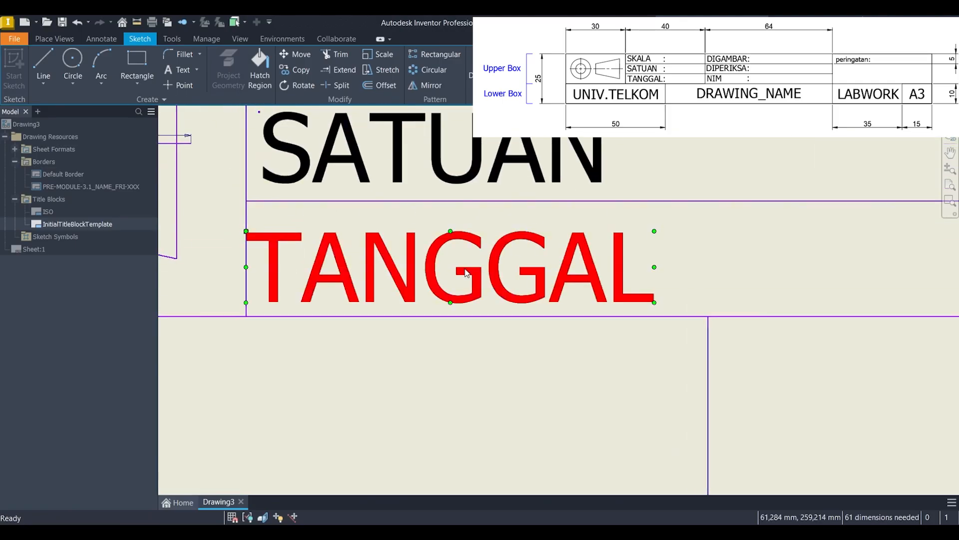
drag(466, 271, 334, 218)
click(466, 259)
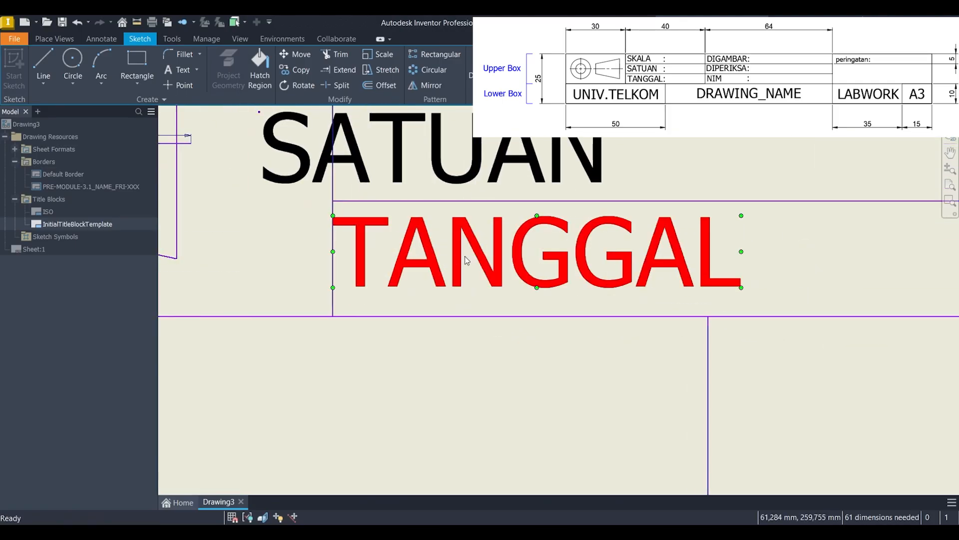
mouse_move(467, 259)
mouse_down()
mouse_move(488, 275)
mouse_move(474, 269)
mouse_up()
key(ctrl+z)
key(ctrl+z)
key(ctrl+z)
Step: Move the TANGGAL text into the third row and align its start with SATUAN above it
scroll(544, 325, down, 6)
middle_drag(587, 356, 491, 241)
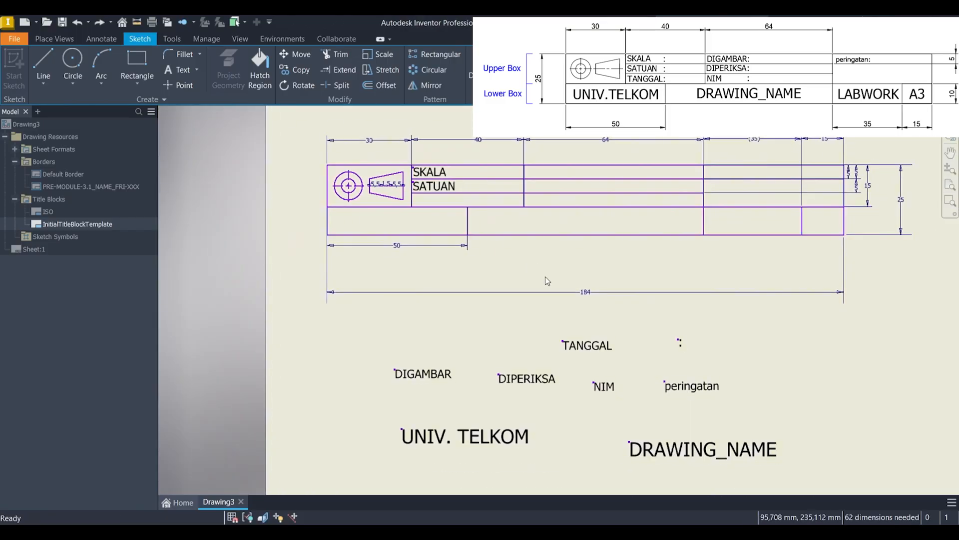
click(593, 345)
drag(594, 348, 456, 205)
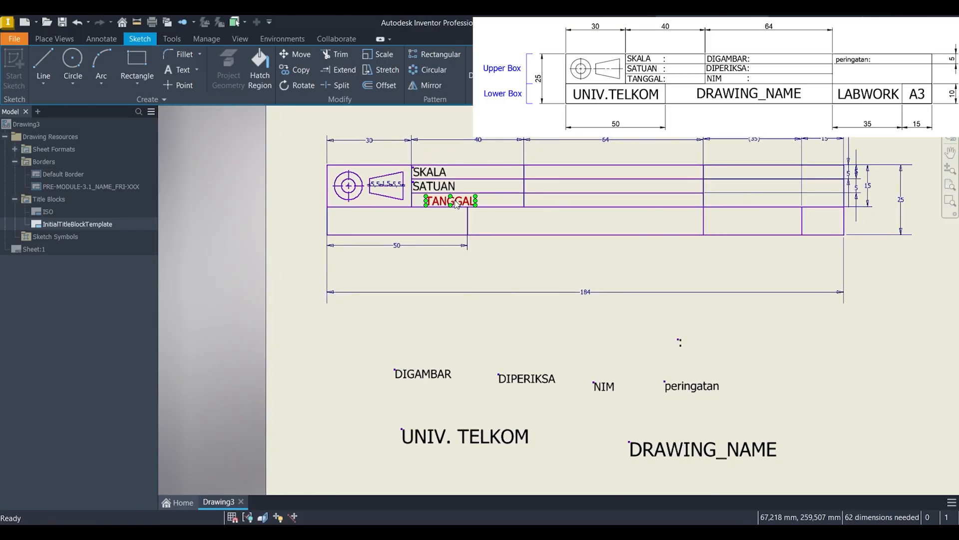
scroll(456, 203, up, 5)
scroll(456, 204, up, 5)
middle_drag(456, 204, 648, 300)
scroll(648, 300, down, 2)
drag(636, 300, 548, 290)
drag(546, 291, 546, 293)
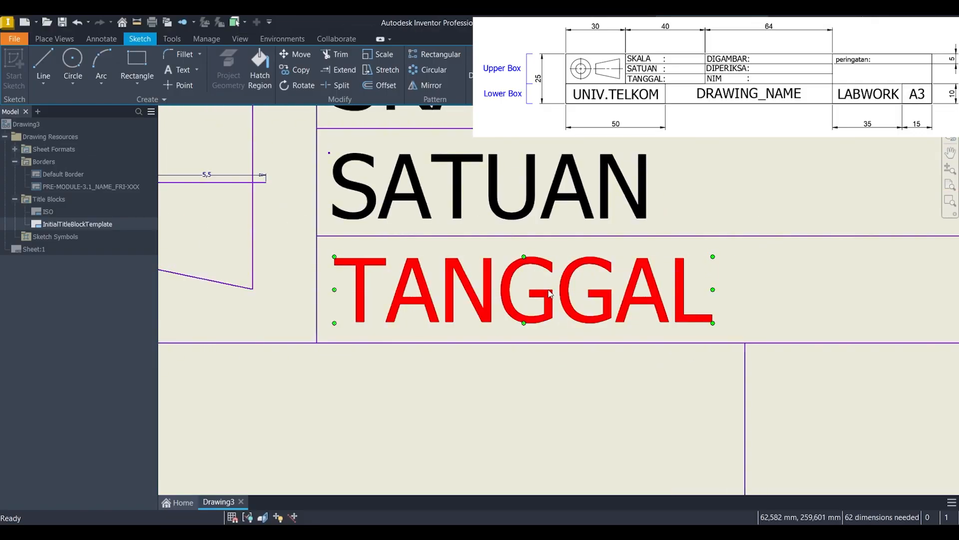
Step: Move the DIGAMBAR text into the first row of the 64 mm wide column, near its starting edge
scroll(664, 322, down, 5)
scroll(703, 353, down, 3)
middle_drag(704, 355, 396, 209)
middle_drag(613, 314, 495, 340)
drag(245, 360, 370, 170)
scroll(369, 171, up, 5)
scroll(368, 174, up, 3)
middle_drag(370, 181, 581, 239)
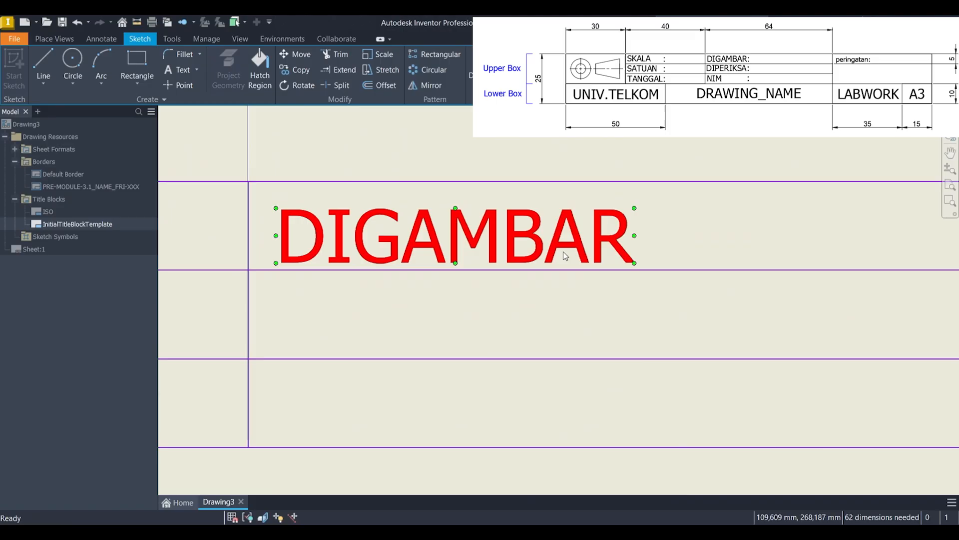
mouse_move(562, 251)
mouse_down()
mouse_move(554, 244)
mouse_move(559, 252)
mouse_up()
scroll(559, 252, down, 7)
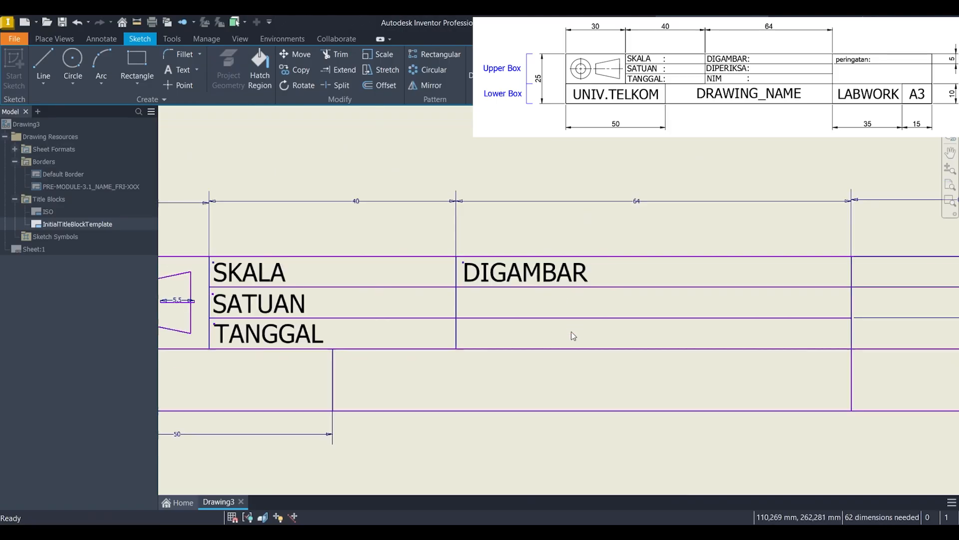
Step: Move the DIPERIKSA text into the second row, aligned below DIGAMBAR
scroll(580, 319, up, 3)
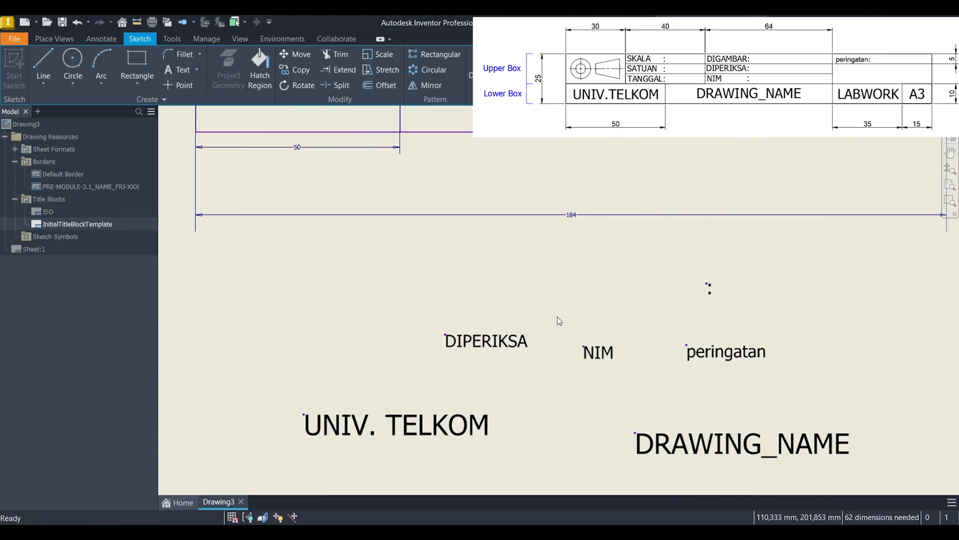
drag(529, 342, 577, 181)
middle_drag(573, 187, 530, 398)
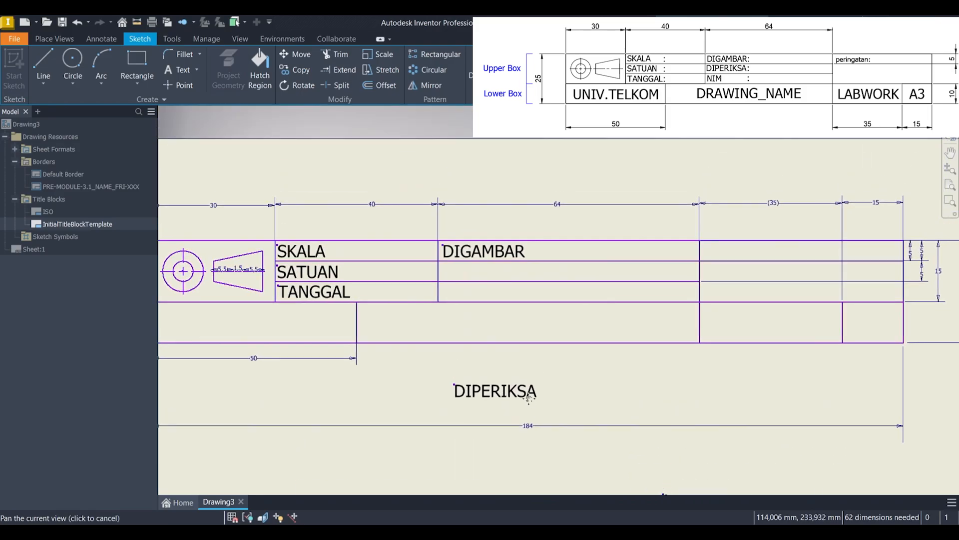
scroll(527, 395, up, 4)
scroll(514, 395, down, 2)
drag(515, 394, 485, 149)
scroll(451, 275, down, 4)
Step: Move the NIM text into the third row, aligned below DIPERIKSA
middle_drag(435, 316, 451, 233)
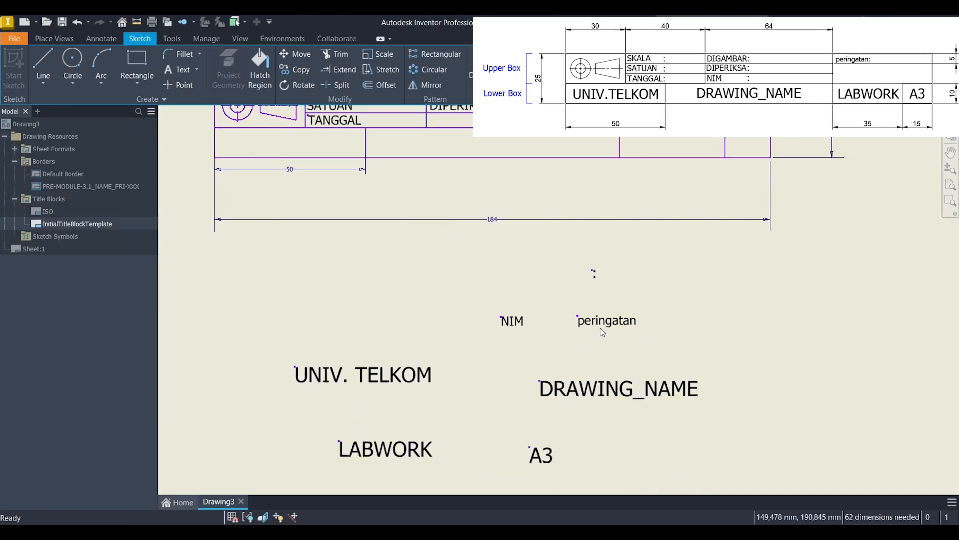
drag(521, 322, 466, 118)
scroll(483, 140, up, 5)
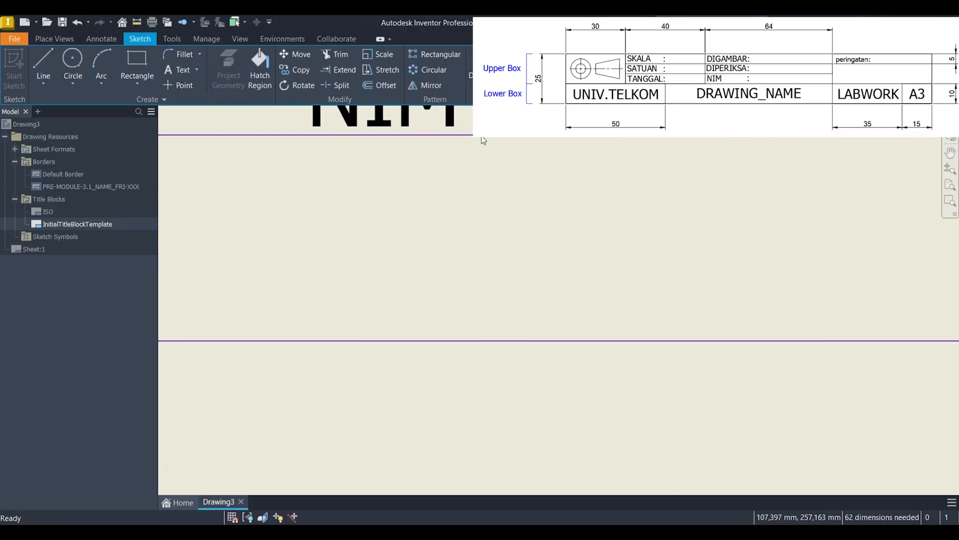
scroll(550, 317, down, 3)
drag(516, 275, 398, 265)
scroll(397, 266, down, 2)
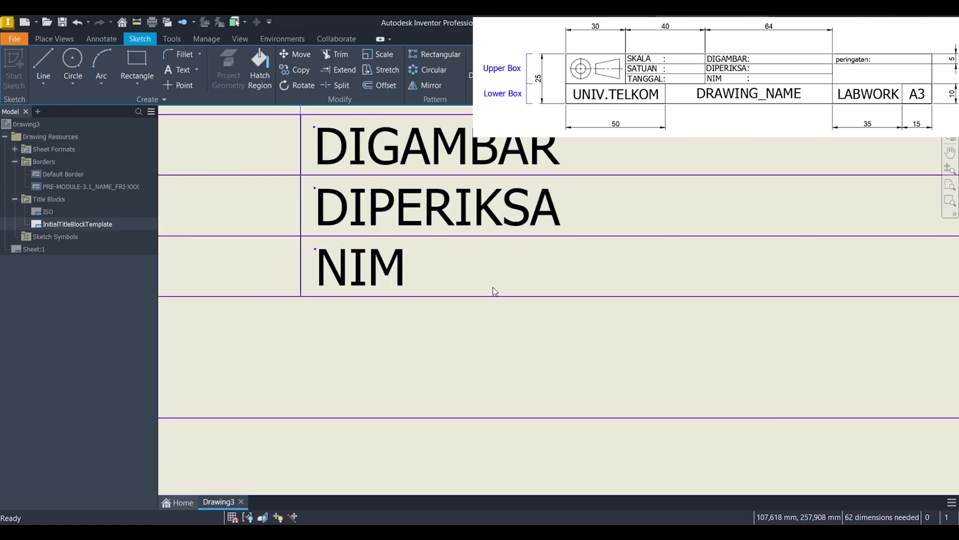
scroll(515, 294, down, 5)
Step: Copy the colon text and paste five copies of it around the original above peringatan
middle_drag(600, 316, 595, 262)
scroll(625, 374, up, 5)
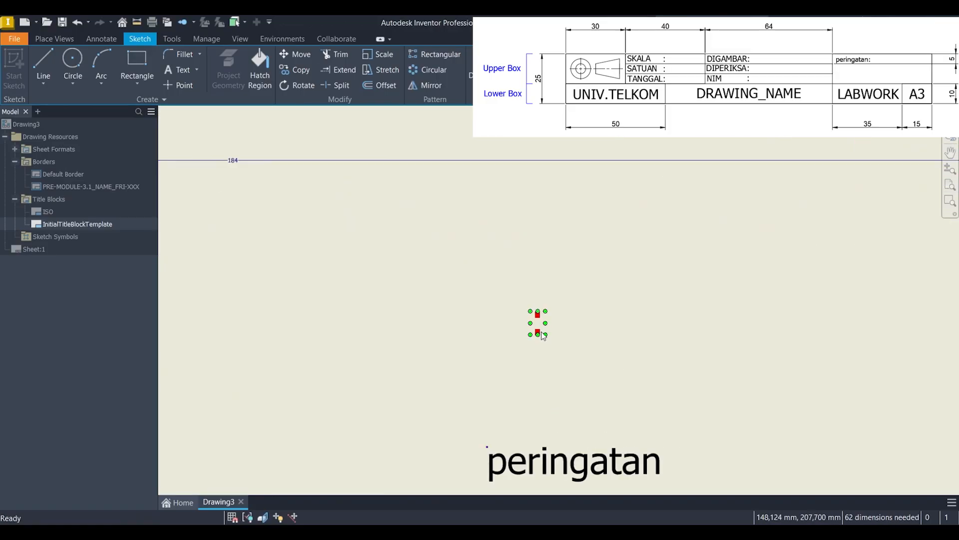
right_click(538, 321)
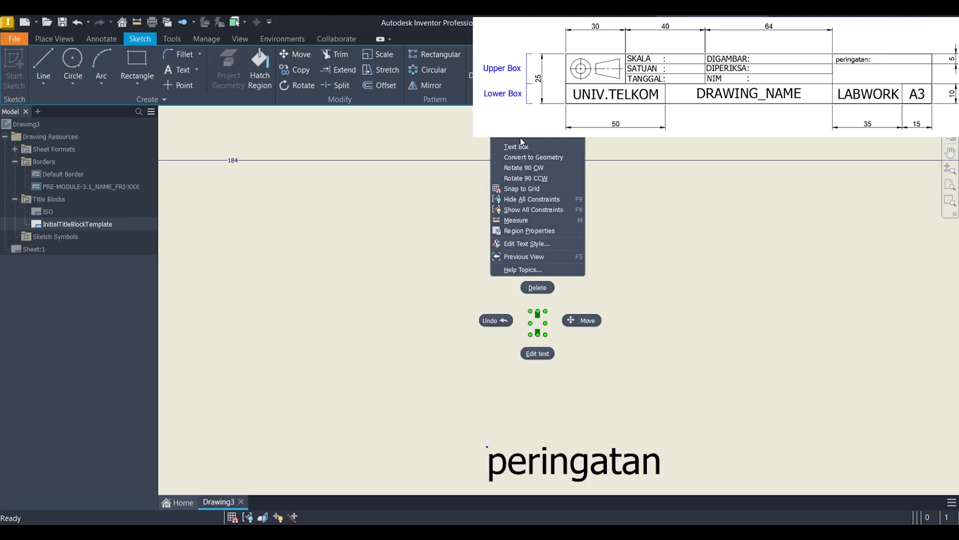
click(516, 122)
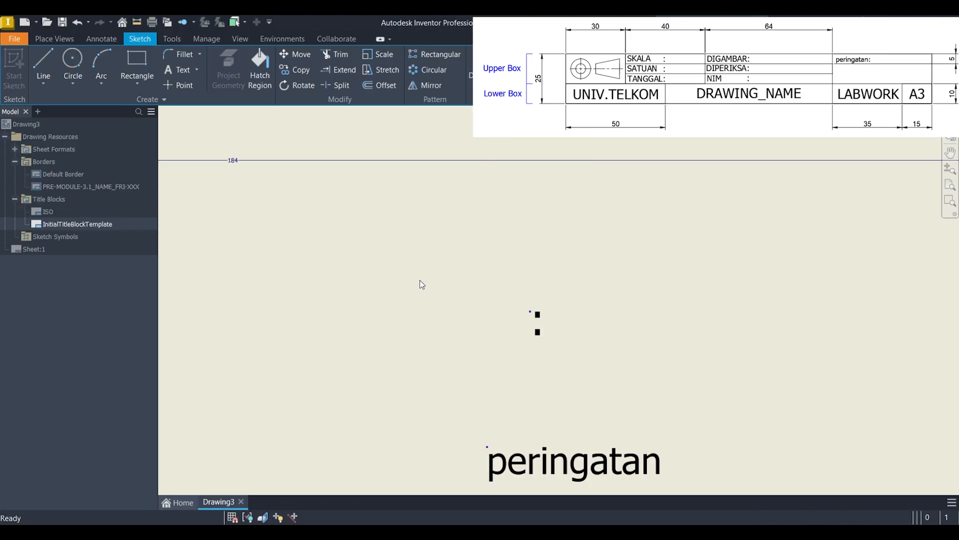
right_click(420, 280)
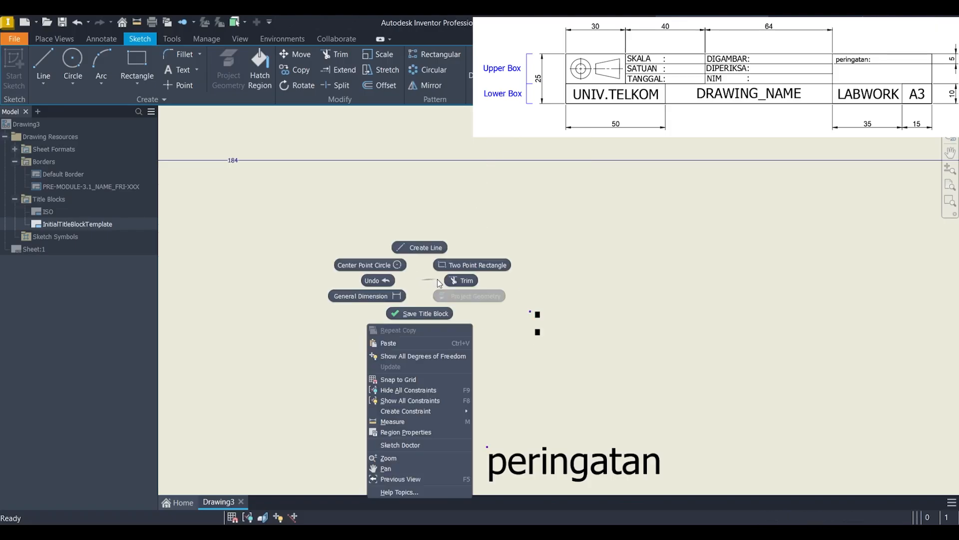
click(417, 343)
click(529, 262)
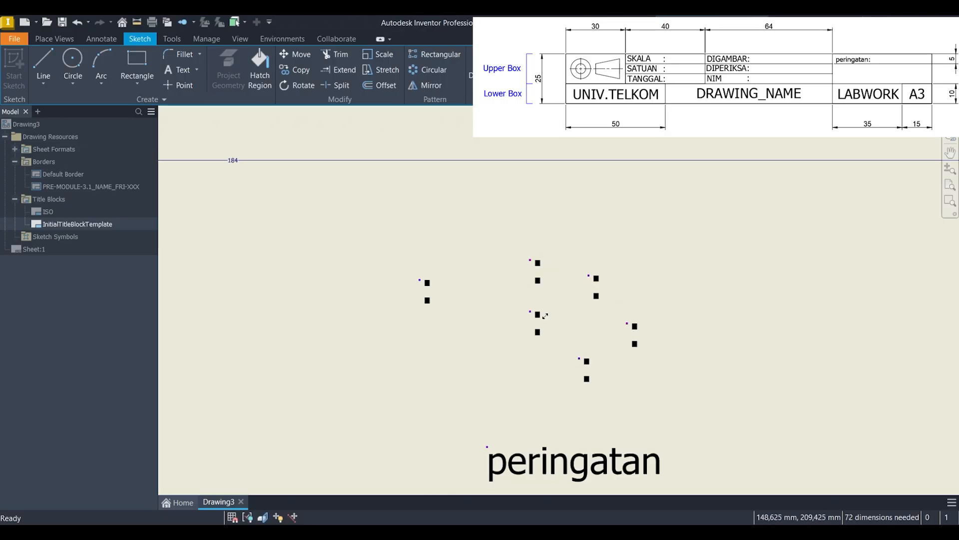
Step: Move one of the colons into the third row, directly after TANGGAL
scroll(544, 316, up, 5)
scroll(582, 420, down, 3)
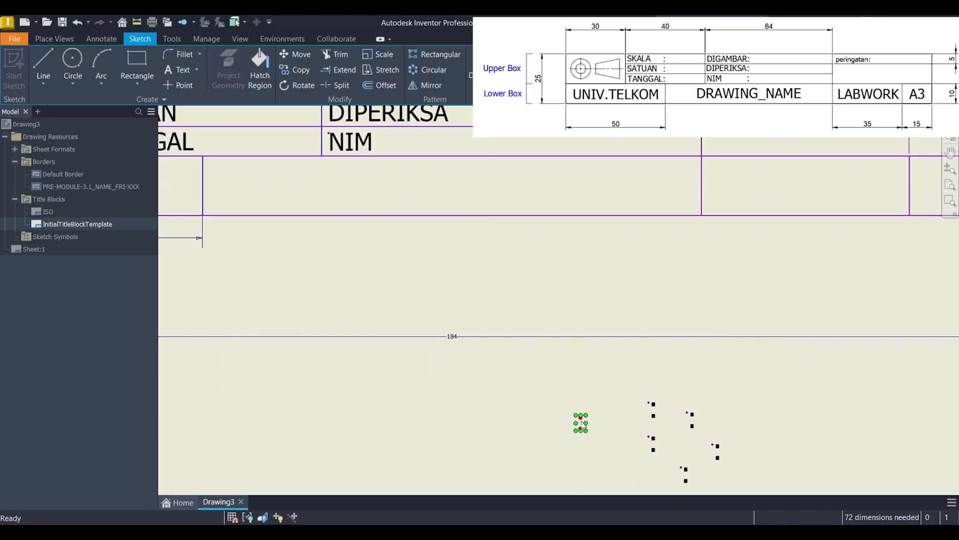
mouse_move(581, 423)
mouse_down()
mouse_move(459, 279)
mouse_move(264, 154)
mouse_move(205, 139)
mouse_up()
scroll(229, 154, down, 4)
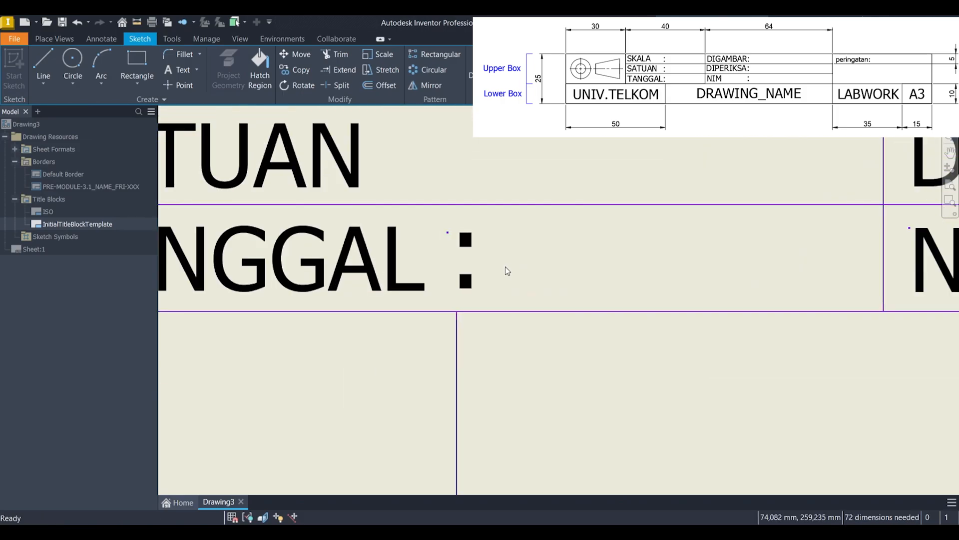
drag(470, 280, 460, 275)
scroll(602, 317, up, 5)
Step: Move another colon into the second row after SATUAN, aligned above the TANGGAL colon
middle_drag(730, 379, 368, 285)
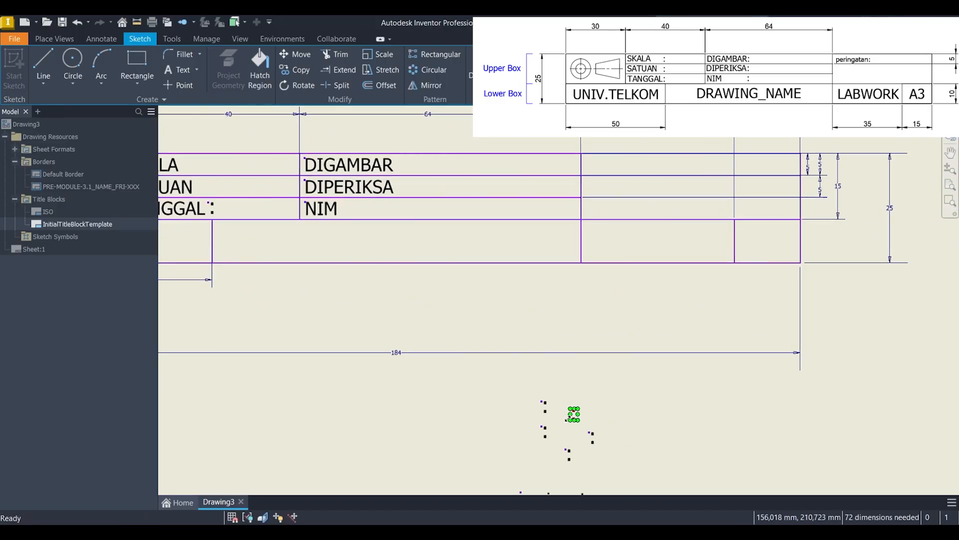
scroll(545, 406, down, 3)
drag(546, 406, 252, 170)
middle_drag(261, 174, 766, 479)
scroll(766, 479, down, 1)
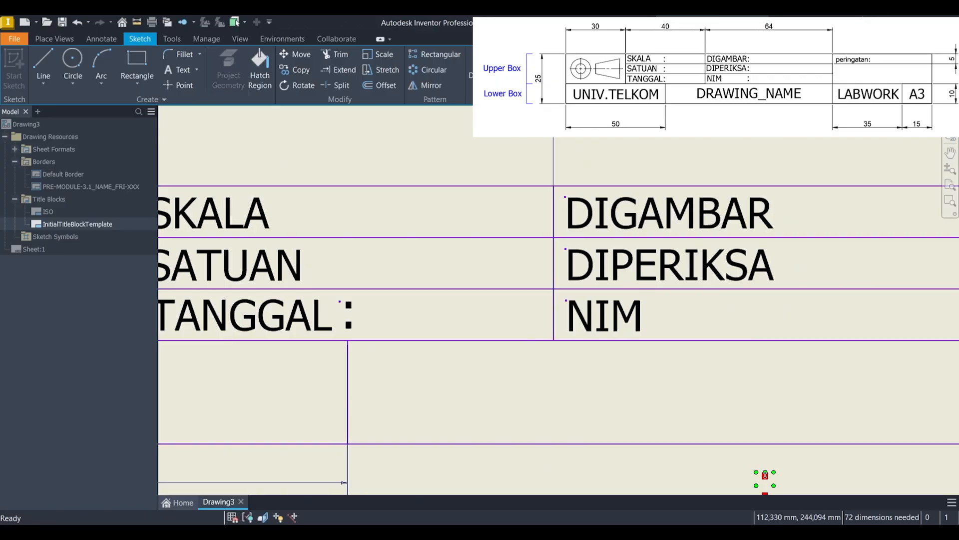
drag(758, 473, 349, 255)
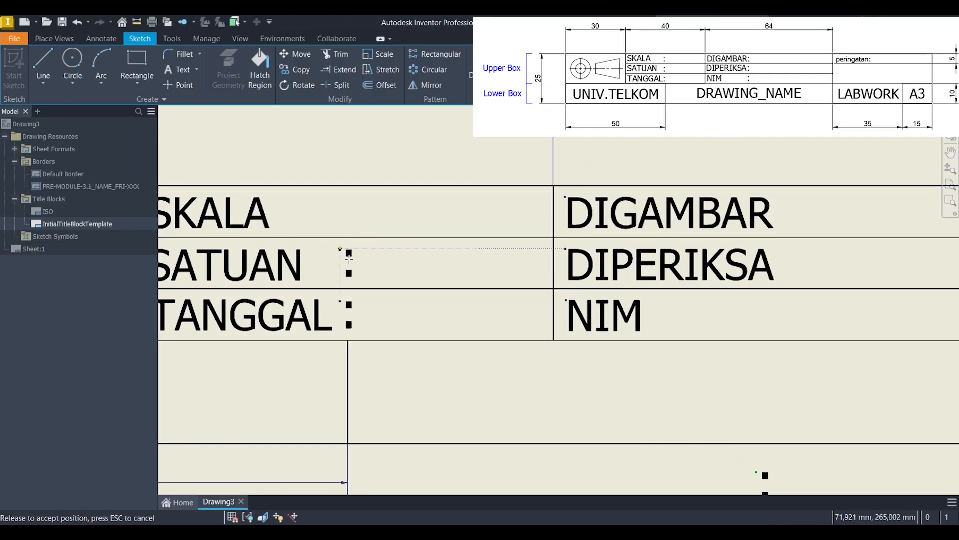
drag(348, 256, 349, 256)
scroll(468, 313, up, 5)
Step: Move a colon into the first row after SKALA and align the colons of the three rows vertically
scroll(581, 376, down, 5)
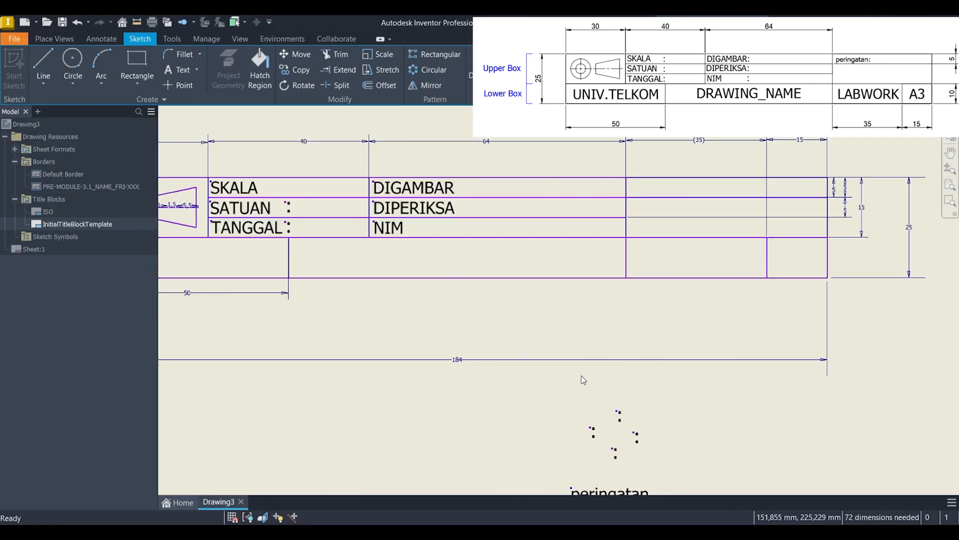
drag(657, 454, 289, 166)
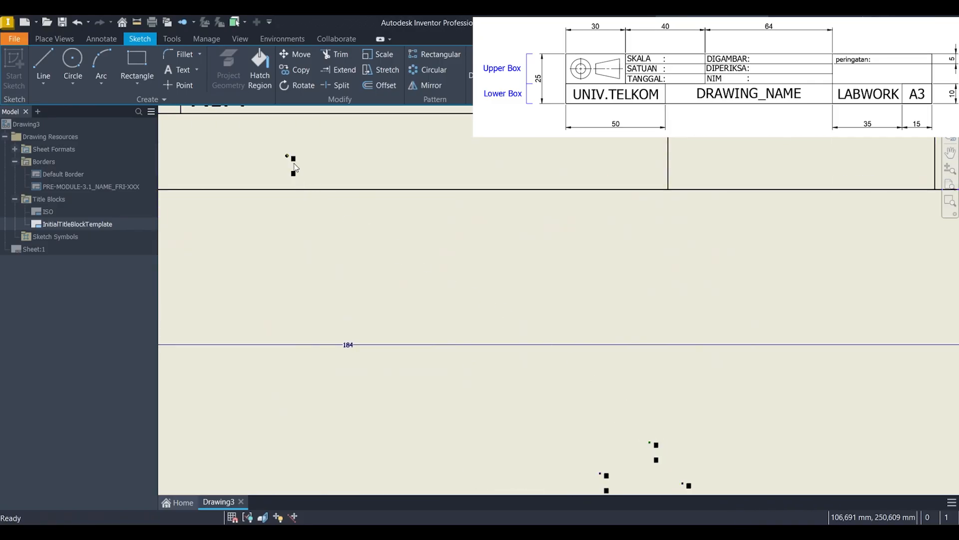
middle_drag(290, 166, 727, 379)
drag(733, 380, 457, 231)
scroll(470, 220, down, 6)
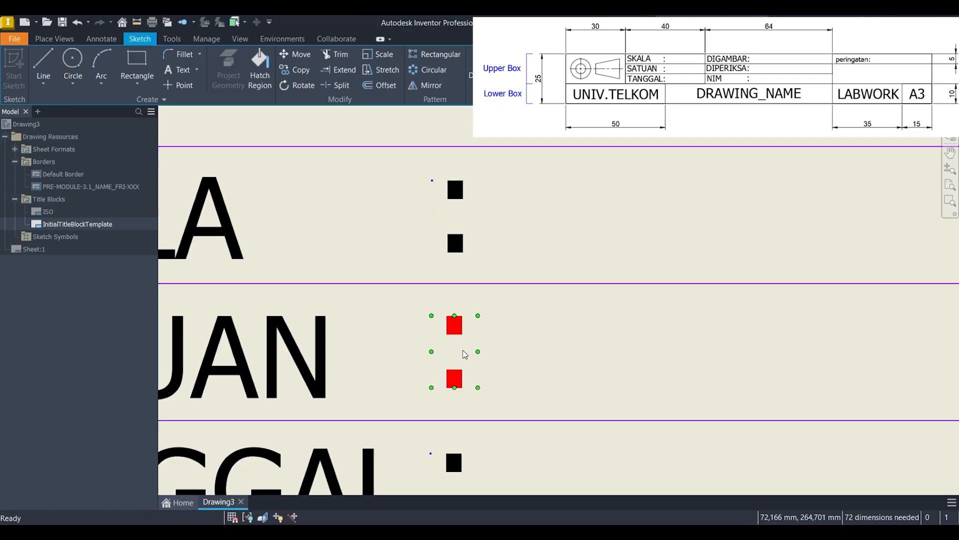
drag(465, 354, 463, 349)
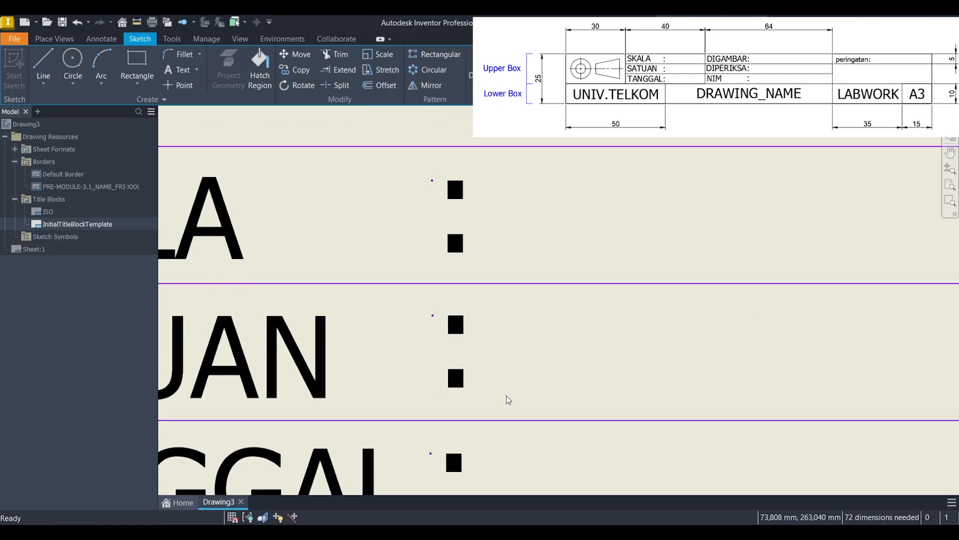
middle_drag(506, 396, 499, 315)
drag(458, 399, 457, 398)
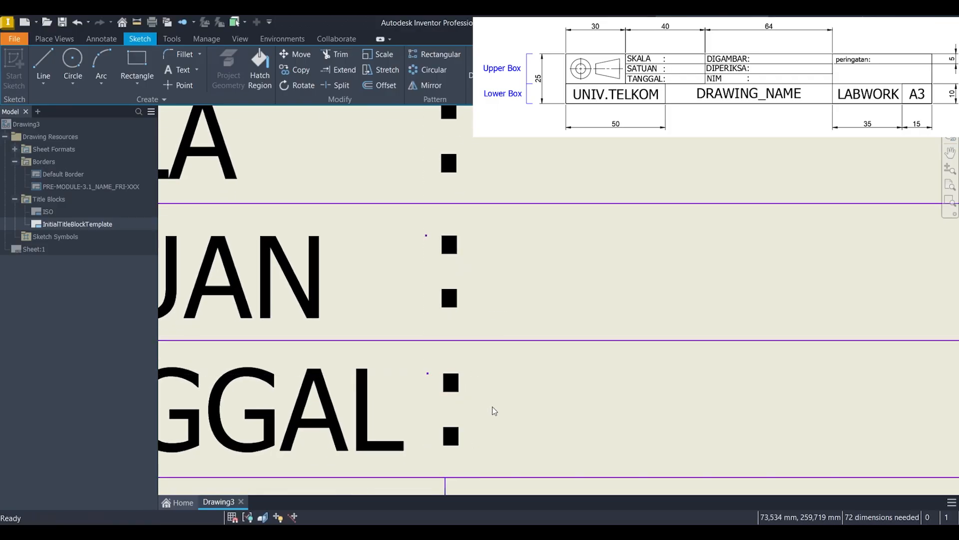
Step: Move one of the remaining colons into the first row of the 64 mm column, directly after DIGAMBAR
scroll(602, 403, up, 5)
scroll(635, 384, up, 3)
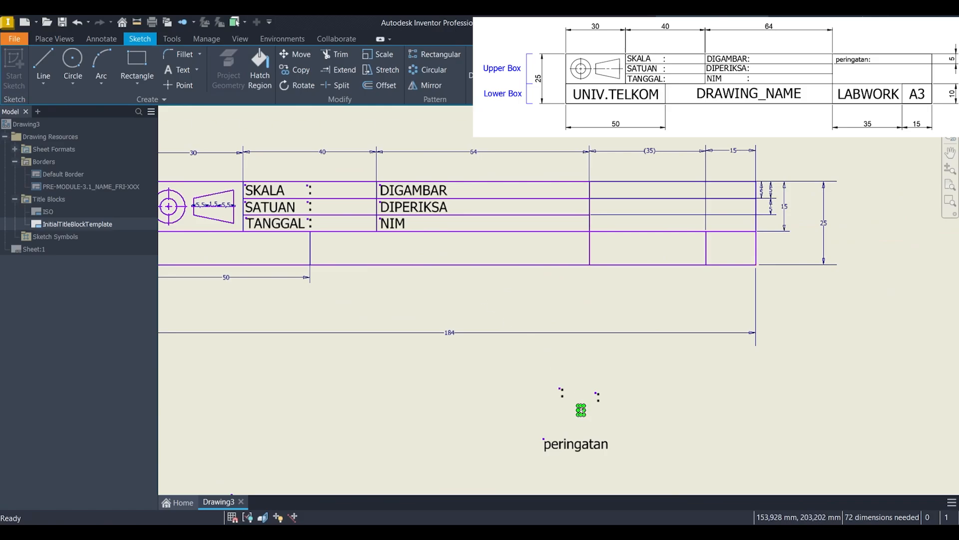
scroll(574, 402, down, 5)
drag(551, 392, 411, 156)
middle_drag(415, 173, 489, 385)
scroll(490, 382, up, 3)
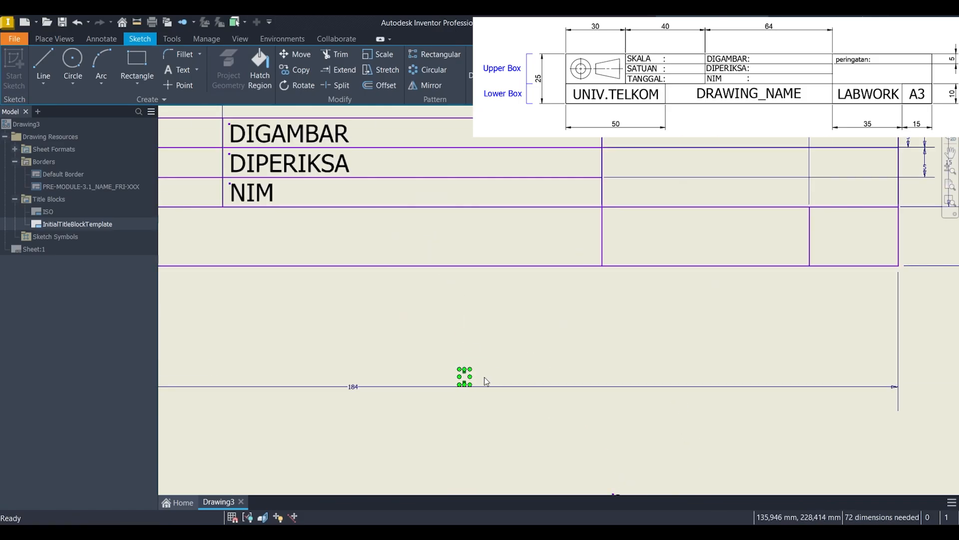
key(ctrl+z)
scroll(483, 378, down, 3)
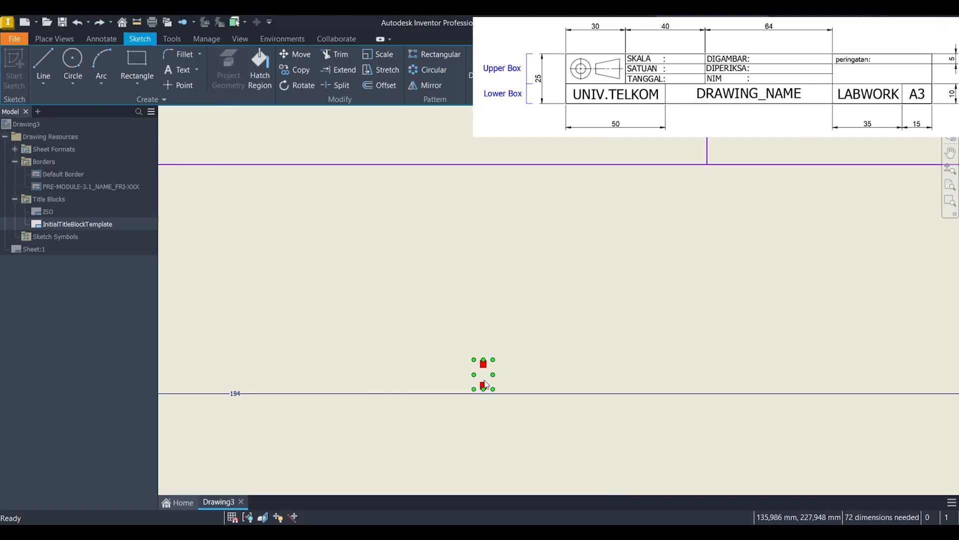
drag(477, 359, 339, 125)
middle_drag(348, 131, 485, 391)
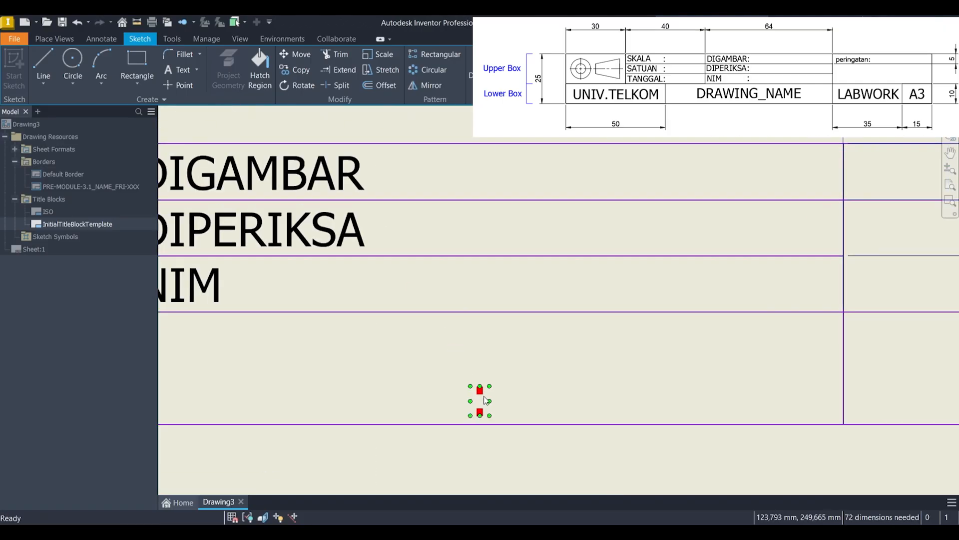
drag(485, 399, 383, 167)
scroll(565, 330, down, 3)
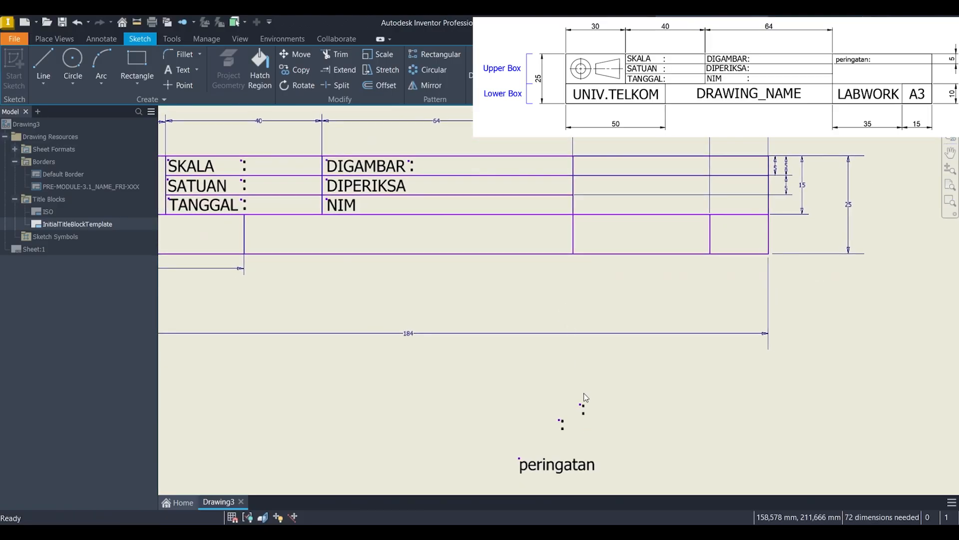
Step: Paste one more copy of the colon and place a colon directly after DIPERIKSA, aligned below the DIGAMBAR colon
scroll(584, 409, up, 4)
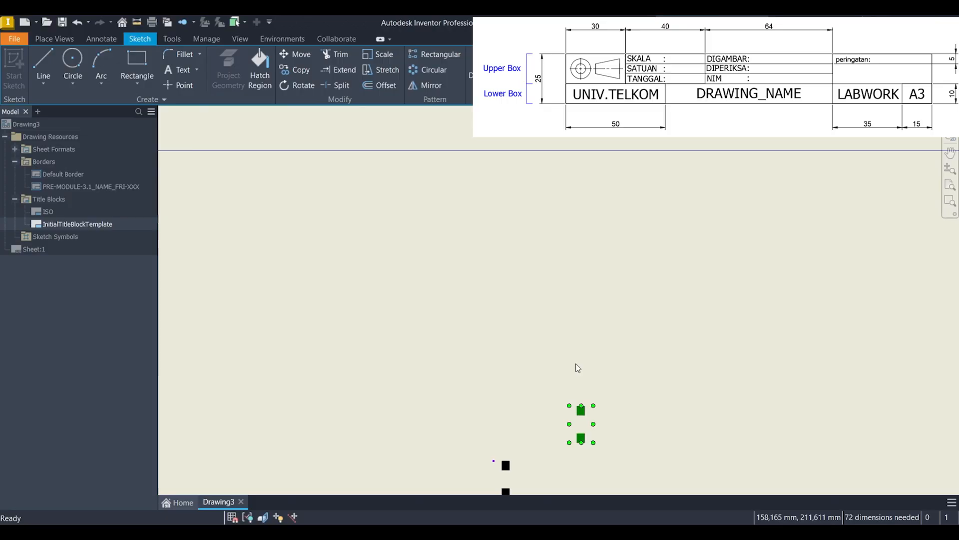
key(ctrl+v)
drag(563, 373, 427, 197)
middle_drag(424, 197, 551, 415)
scroll(465, 342, down, 3)
scroll(486, 328, down, 2)
scroll(551, 415, up, 3)
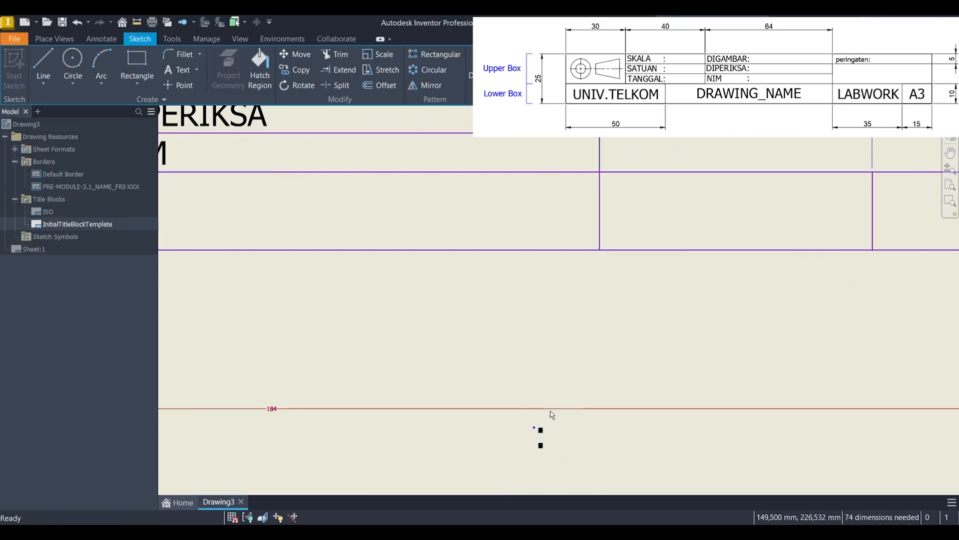
drag(543, 436, 302, 117)
middle_drag(305, 134, 376, 244)
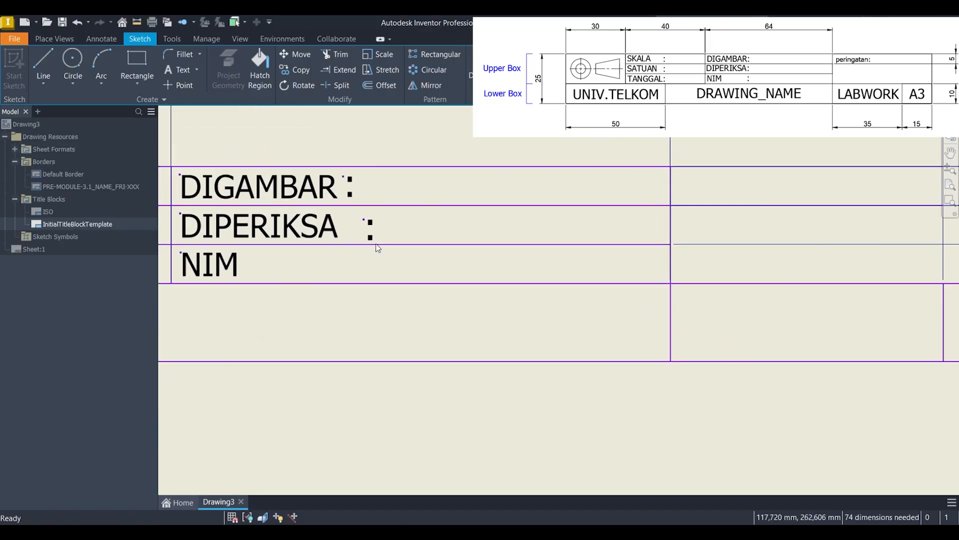
scroll(376, 240, up, 2)
drag(366, 225, 327, 212)
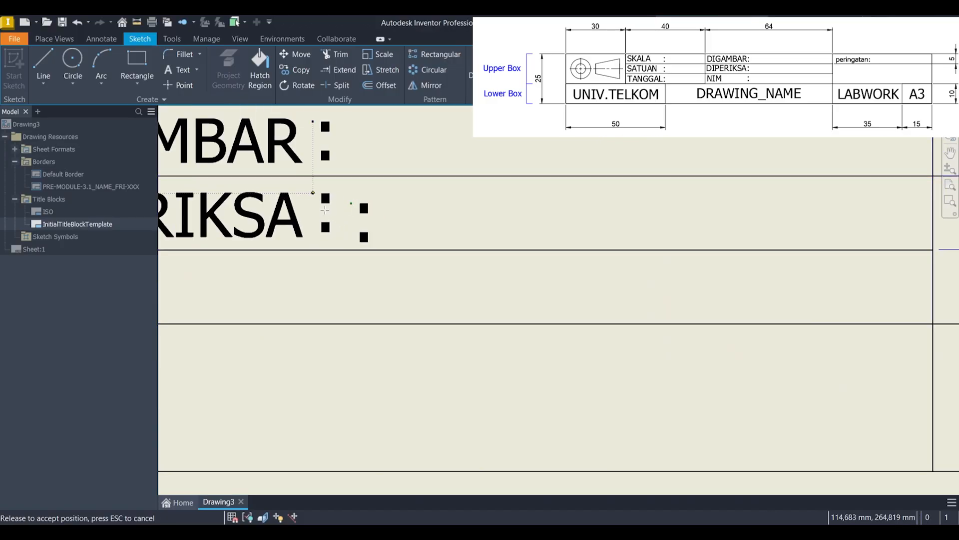
drag(325, 210, 325, 210)
Step: Move another colon into the NIM row, vertically aligned with the DIGAMBAR and DIPERIKSA colons
scroll(372, 221, down, 4)
middle_drag(536, 281, 503, 176)
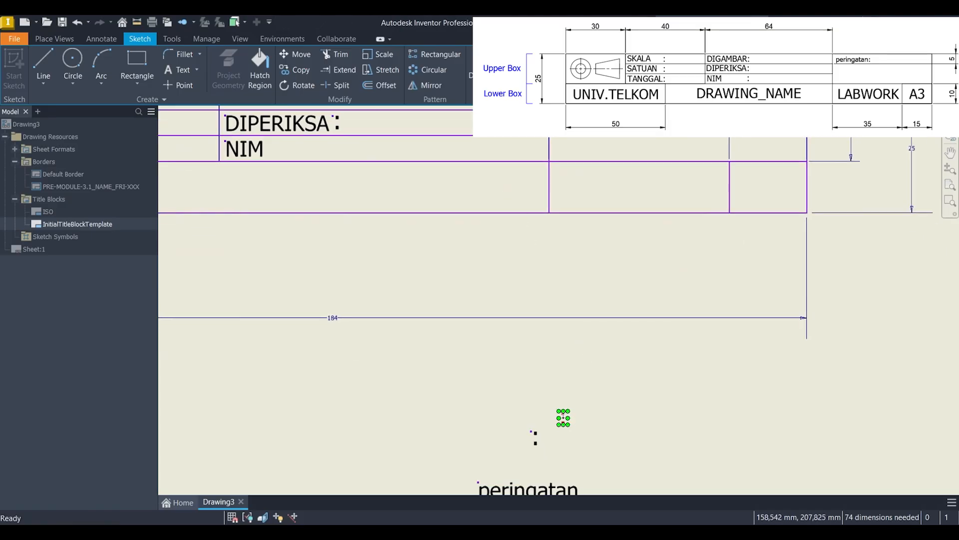
scroll(563, 414, up, 3)
drag(563, 419, 376, 163)
scroll(377, 165, down, 1)
mouse_move(380, 172)
middle_down()
mouse_move(392, 203)
mouse_move(589, 416)
middle_up()
scroll(395, 210, down, 2)
scroll(576, 399, up, 3)
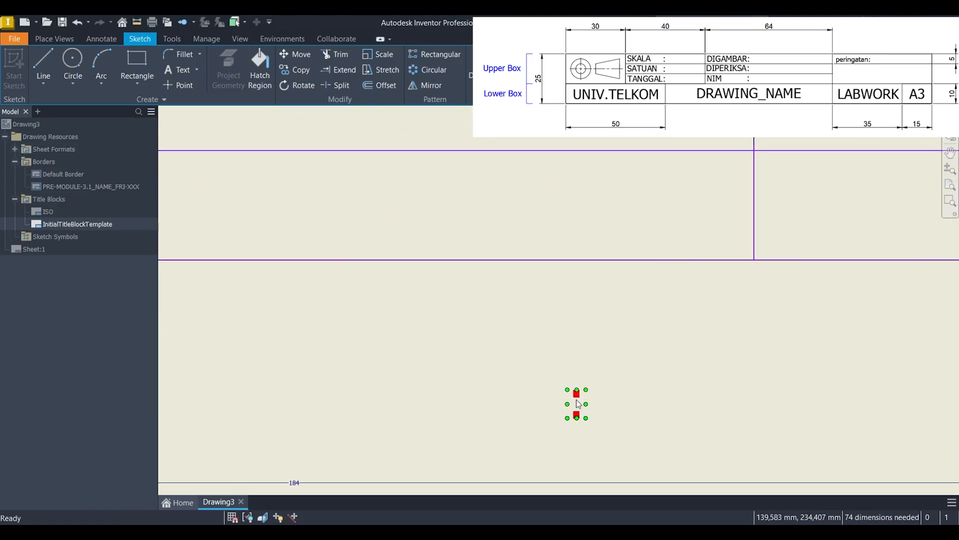
drag(577, 400, 412, 186)
middle_drag(412, 186, 508, 342)
mouse_move(509, 345)
mouse_down()
mouse_move(399, 282)
mouse_move(401, 275)
mouse_up()
scroll(469, 295, down, 5)
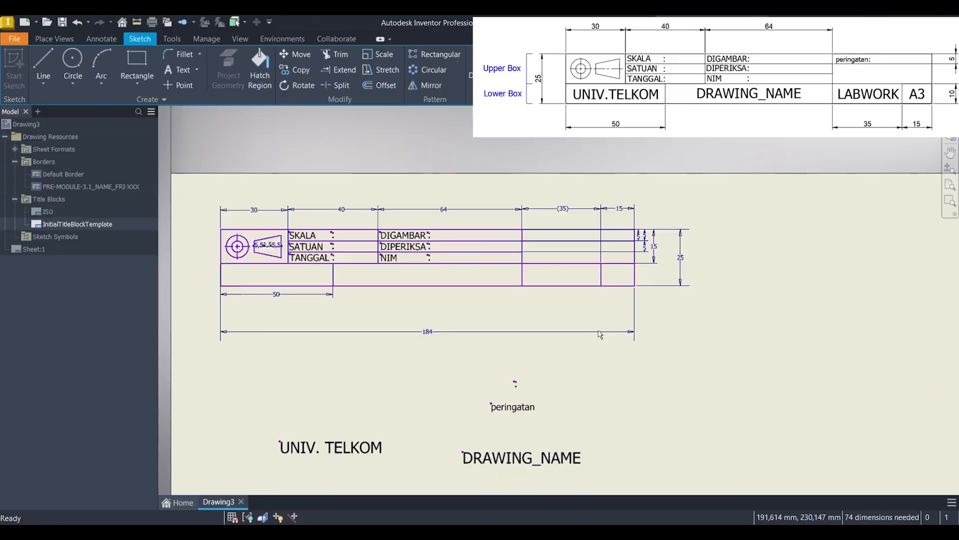
Step: Move the peringatan text to the upper-left corner of the upper cell beneath the 35 mm dimension
scroll(529, 411, up, 3)
drag(530, 412, 604, 171)
middle_drag(602, 204, 586, 430)
scroll(584, 379, up, 3)
drag(575, 410, 544, 248)
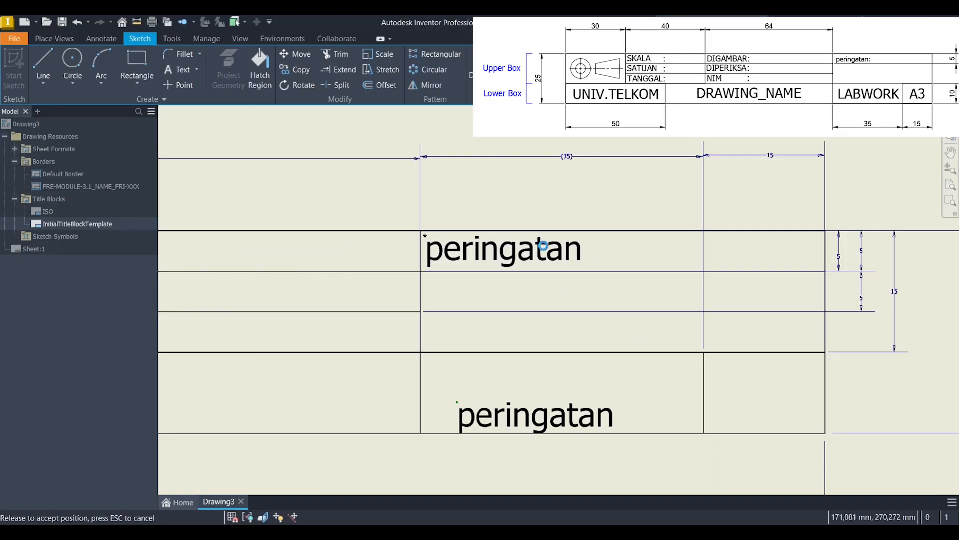
Step: Move the last remaining colon into the upper cell, directly after peringatan
scroll(544, 249, down, 4)
middle_drag(518, 456, 497, 340)
scroll(494, 303, up, 5)
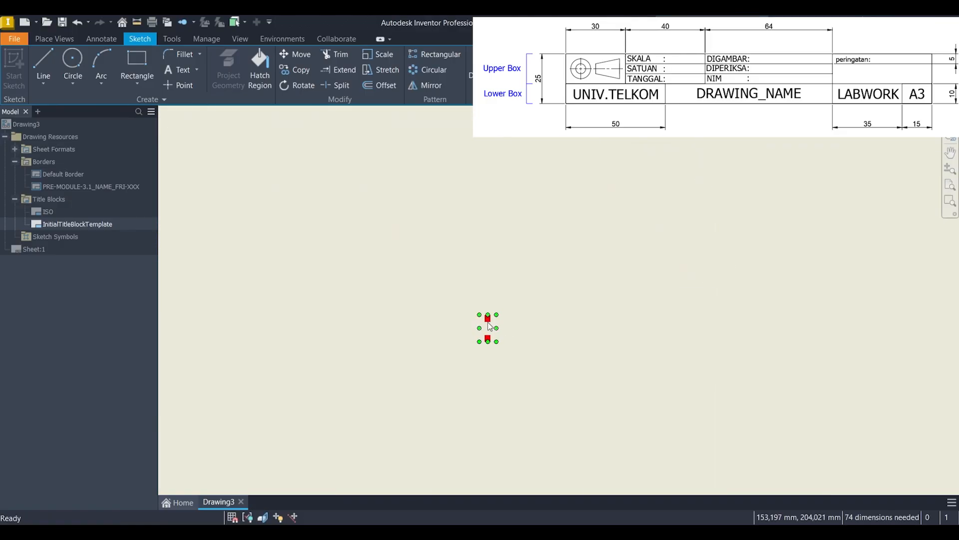
drag(487, 327, 540, 149)
middle_drag(540, 148, 544, 429)
drag(544, 433, 573, 142)
middle_drag(572, 166, 529, 365)
scroll(528, 365, down, 3)
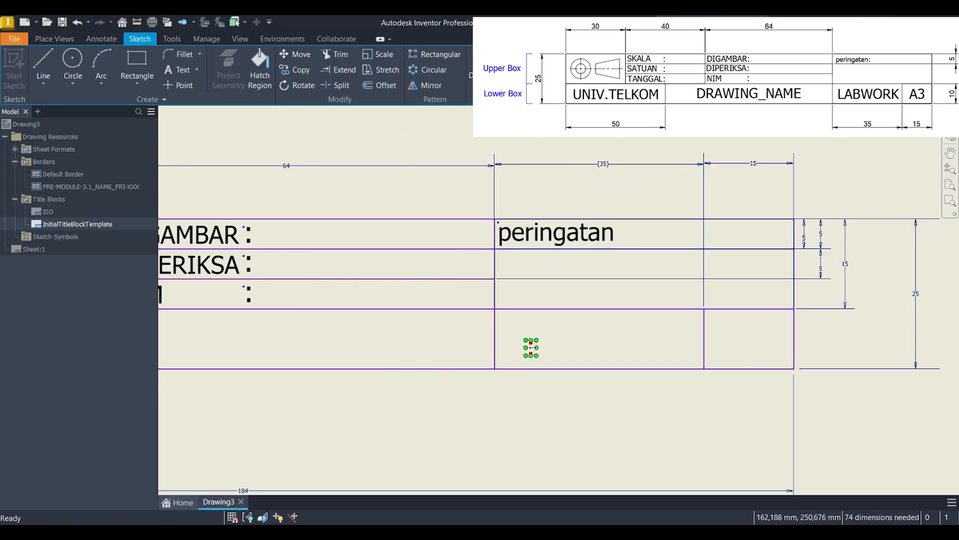
scroll(531, 347, up, 3)
drag(527, 353, 707, 132)
middle_drag(699, 163, 574, 263)
scroll(573, 262, down, 3)
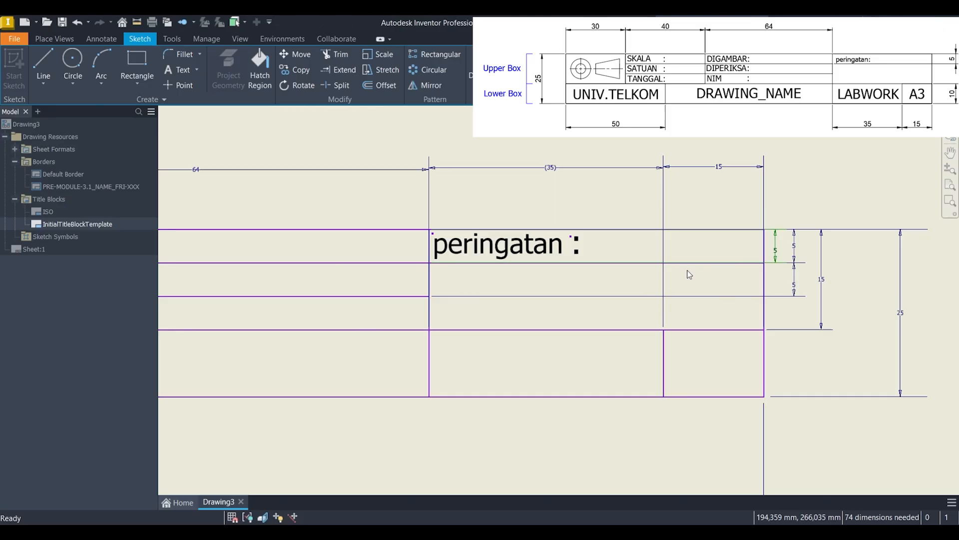
Step: Delete the three 5 mm row-height dimensions and the horizontal line below peringatan
key(Delete)
key(Delete)
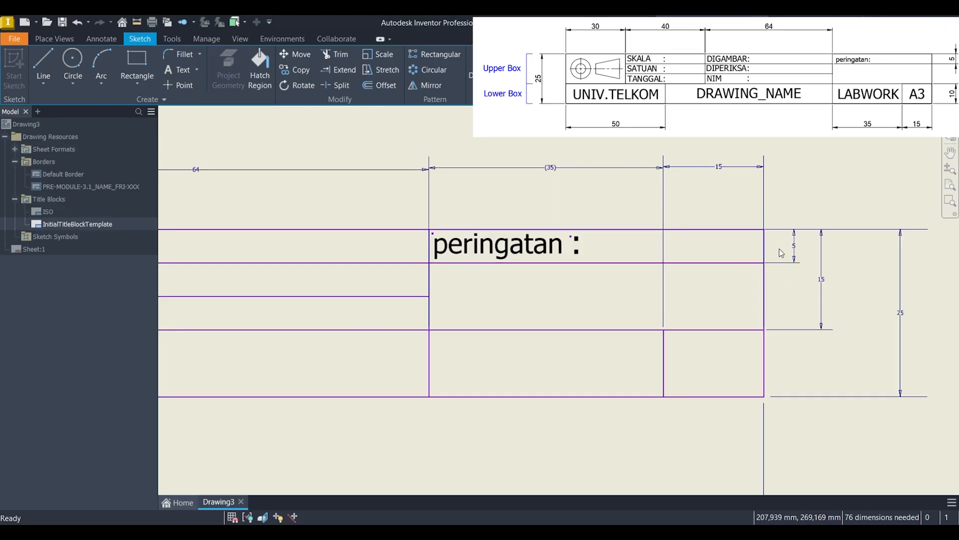
key(Delete)
click(699, 263)
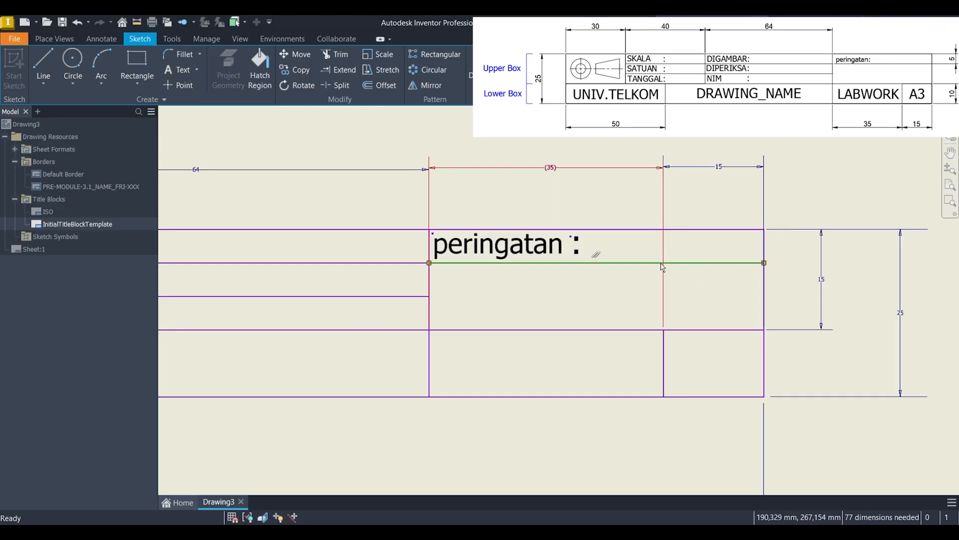
key(Delete)
Step: Move the UNIV. TELKOM text into the 50 mm wide cell of the lower box
scroll(613, 315, down, 6)
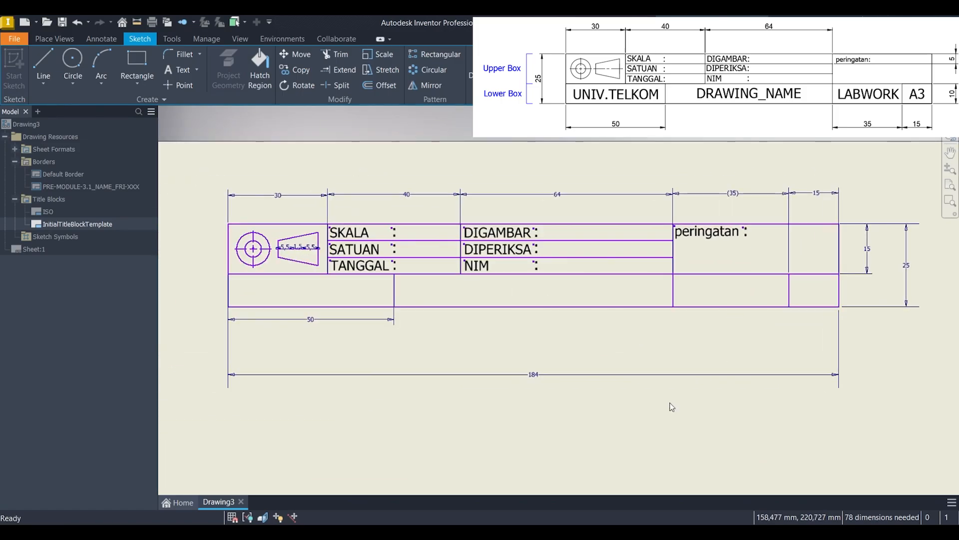
scroll(741, 302, up, 4)
middle_drag(683, 241, 676, 332)
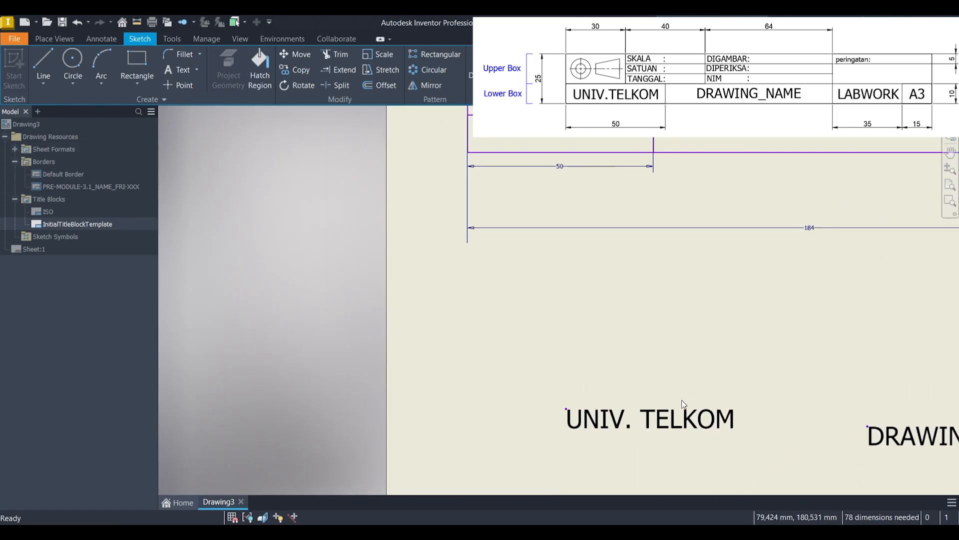
drag(680, 424, 589, 138)
Step: Move the DRAWING_NAME text into the middle of the wide lower-box cell next to UNIV. TELKOM
scroll(735, 257, down, 3)
middle_drag(804, 285, 561, 349)
drag(616, 425, 565, 258)
scroll(550, 240, up, 5)
scroll(556, 251, down, 2)
click(565, 258)
Step: Move the LABWORK text into the 35 mm wide cell of the lower box and center it there
scroll(565, 258, down, 5)
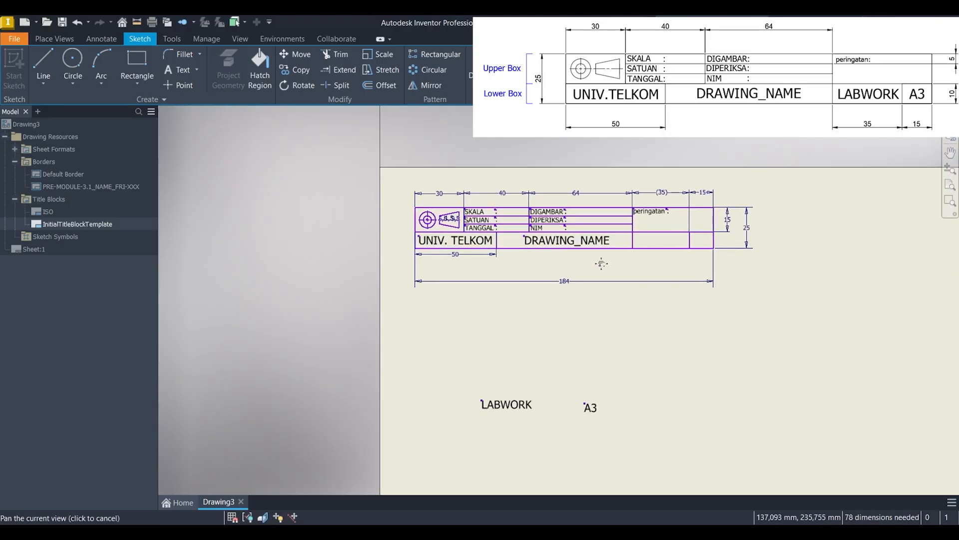
click(436, 418)
scroll(445, 421, up, 3)
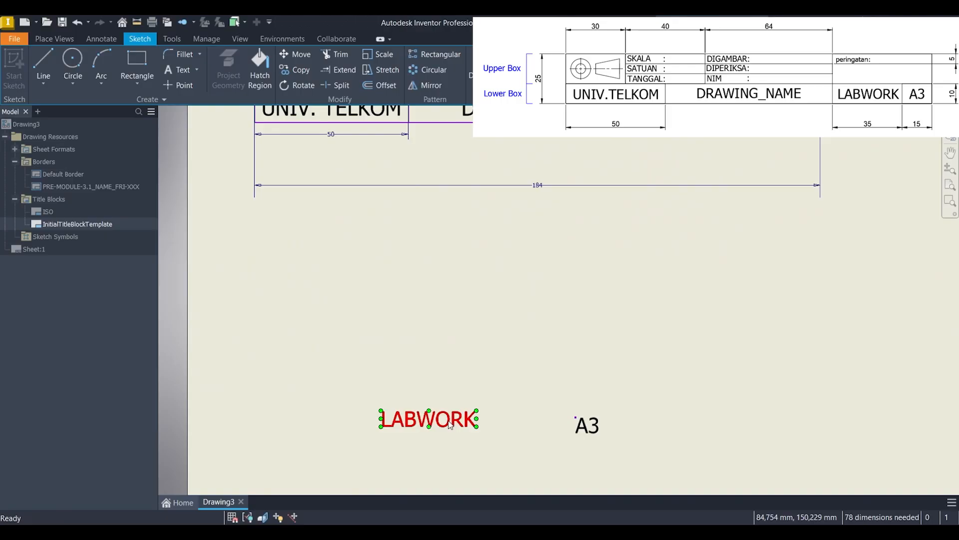
drag(449, 420, 680, 170)
middle_drag(680, 171, 522, 360)
scroll(523, 362, up, 2)
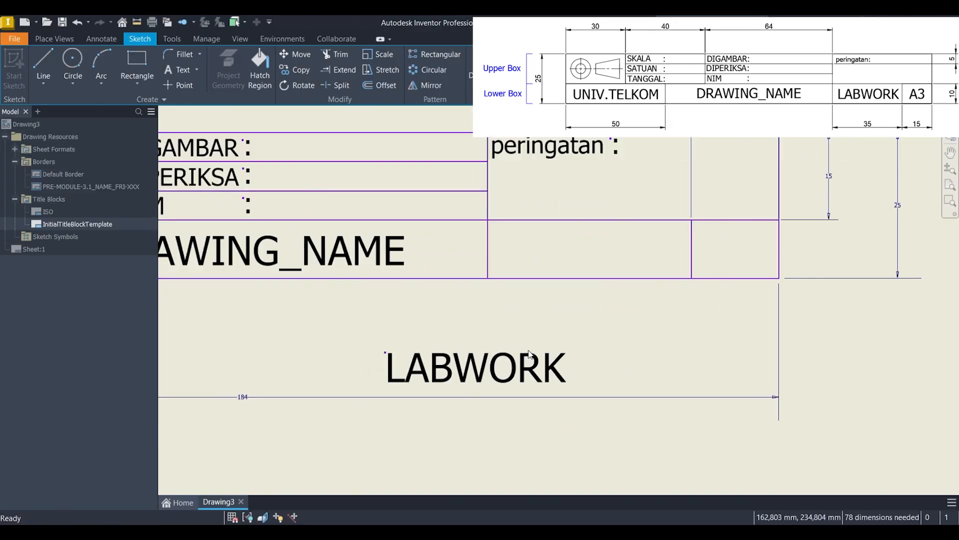
drag(523, 363, 636, 247)
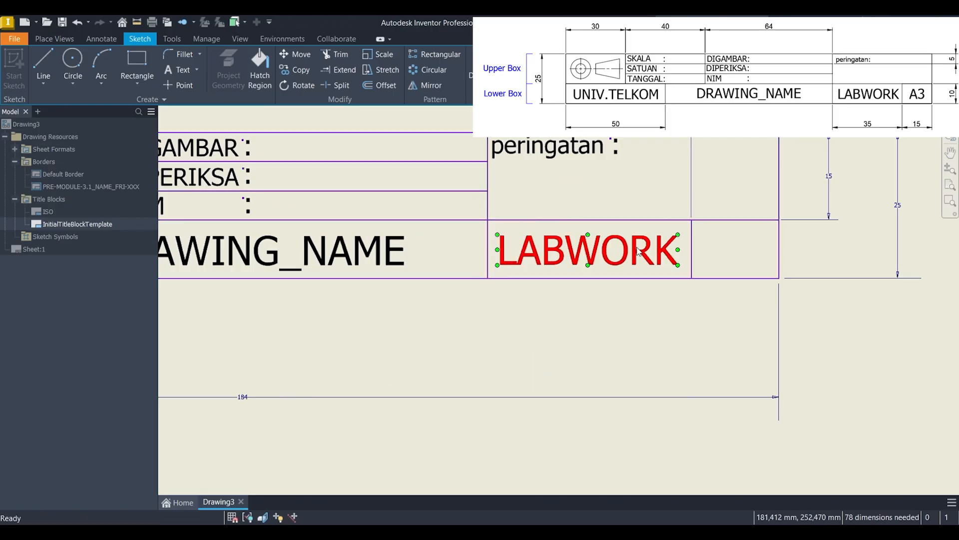
Step: Move the A3 text into the 15 mm wide cell at the end of the lower box
scroll(636, 247, down, 6)
scroll(572, 369, up, 3)
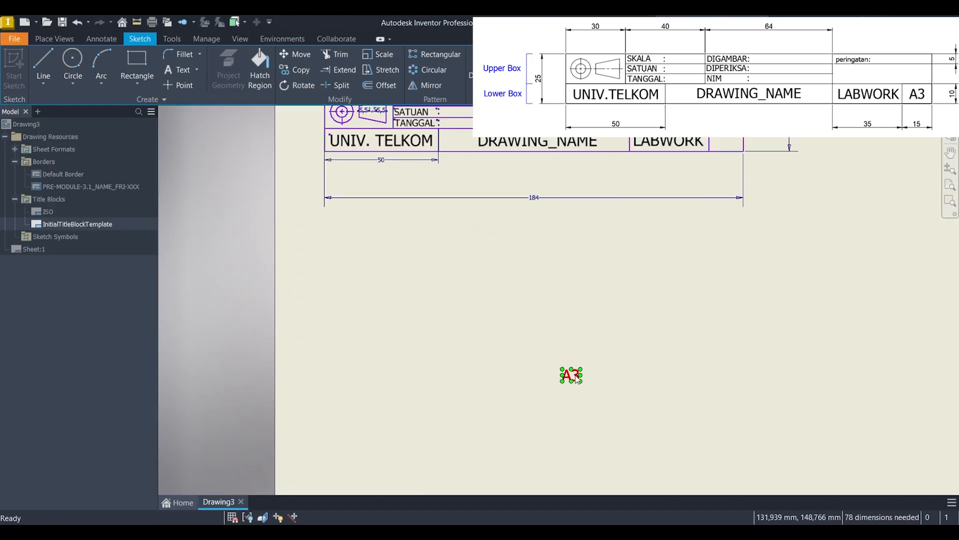
drag(571, 373, 724, 169)
middle_drag(724, 169, 588, 363)
scroll(588, 362, up, 3)
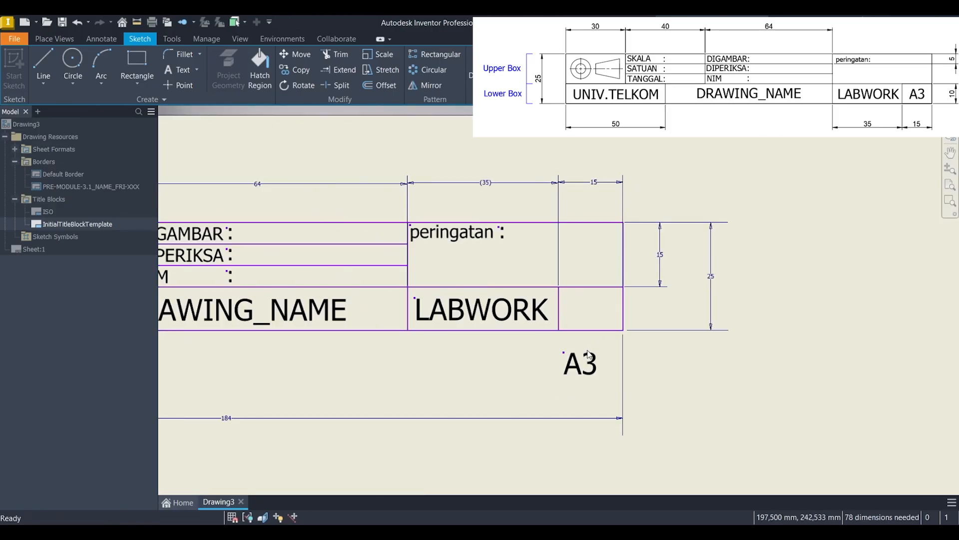
drag(586, 360, 586, 314)
scroll(584, 311, down, 3)
middle_drag(507, 325, 706, 253)
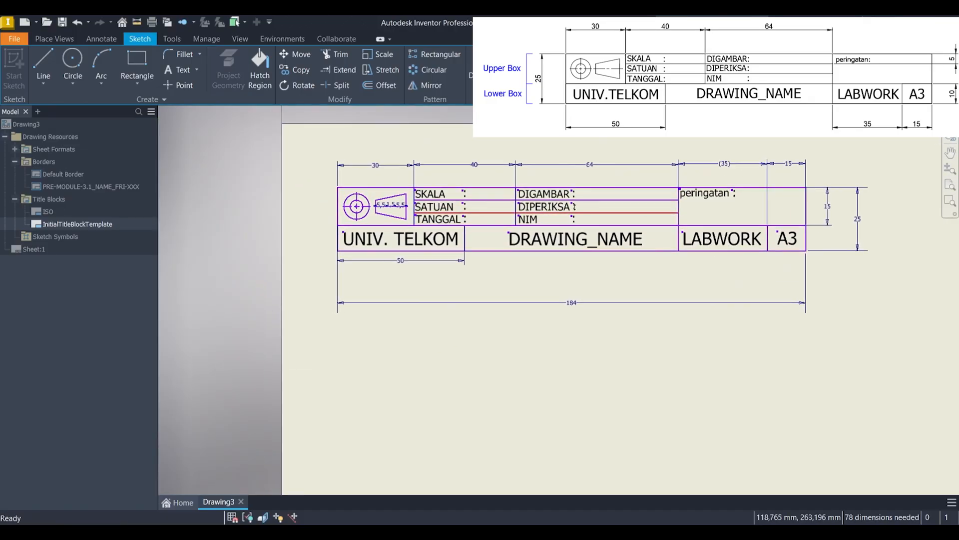
Step: Add the text "1 : 1" with a height of 3 mm in the empty area below the title block
click(173, 70)
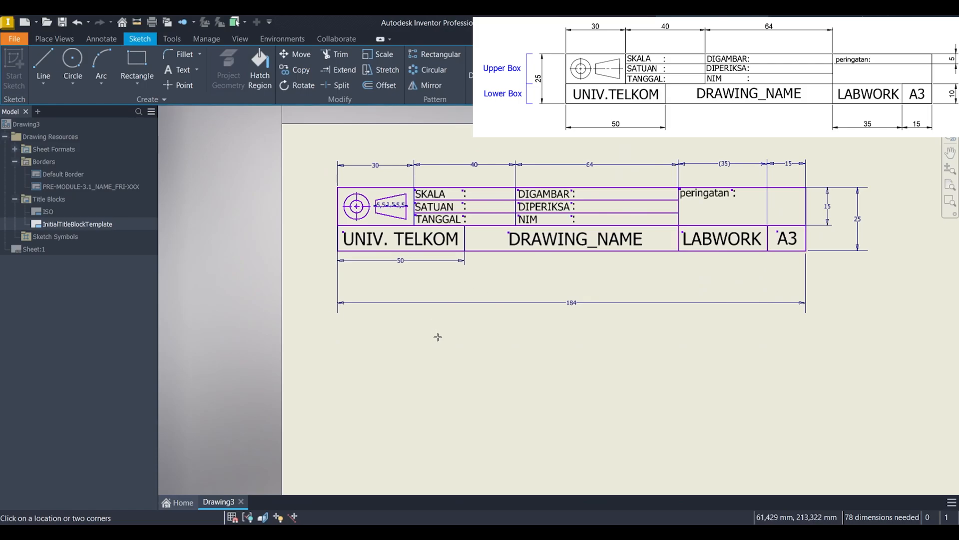
click(489, 330)
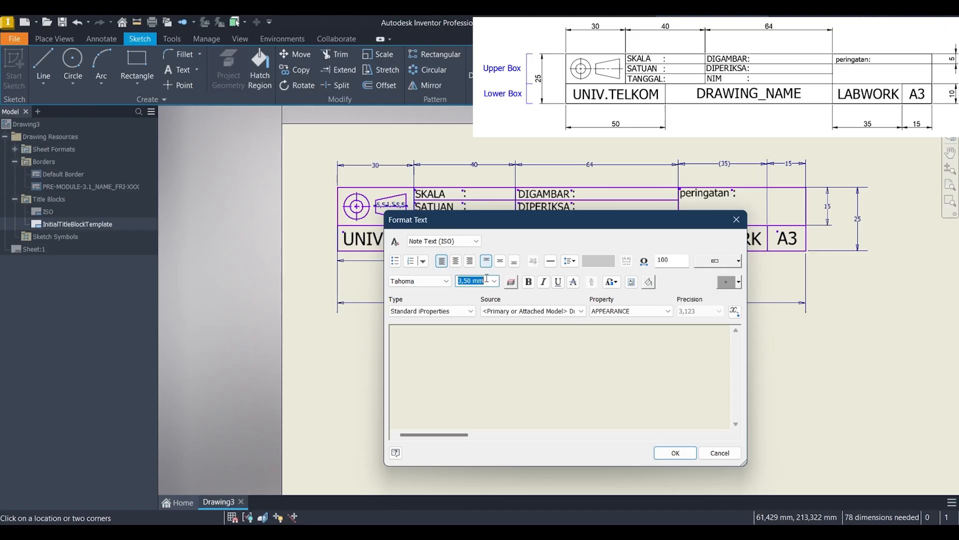
text(3)
click(675, 453)
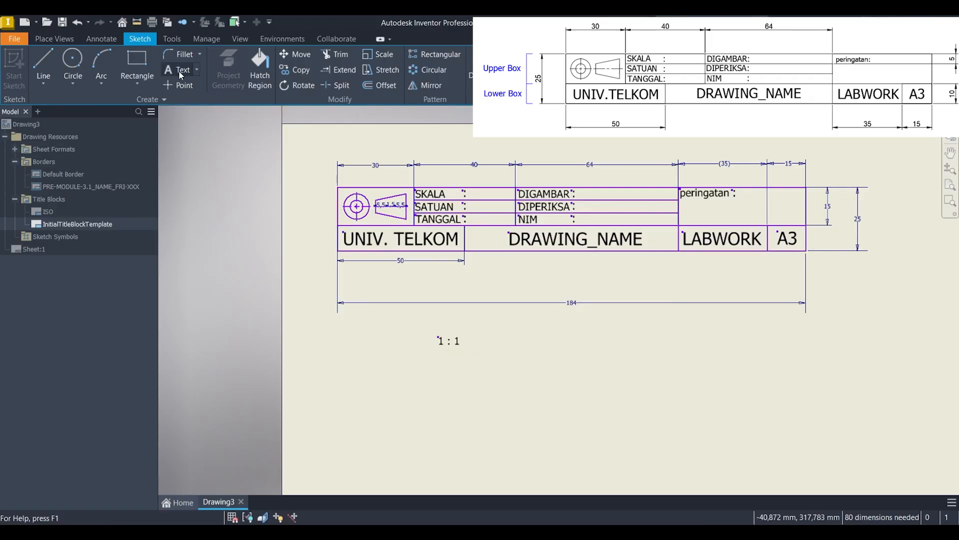
Step: Add the text "mm" with a height of 3 mm beside the "1 : 1" text
click(536, 338)
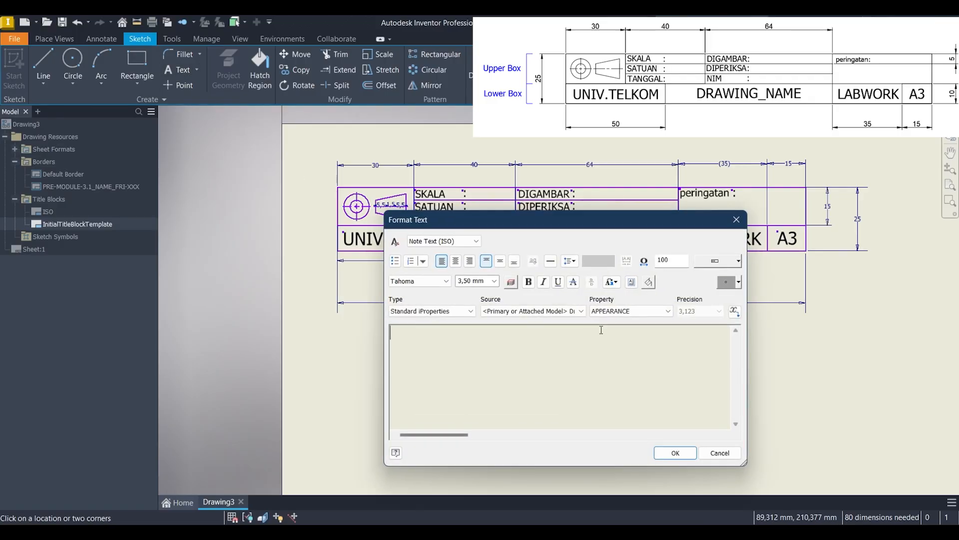
drag(488, 282, 457, 281)
text(3)
click(482, 350)
click(675, 453)
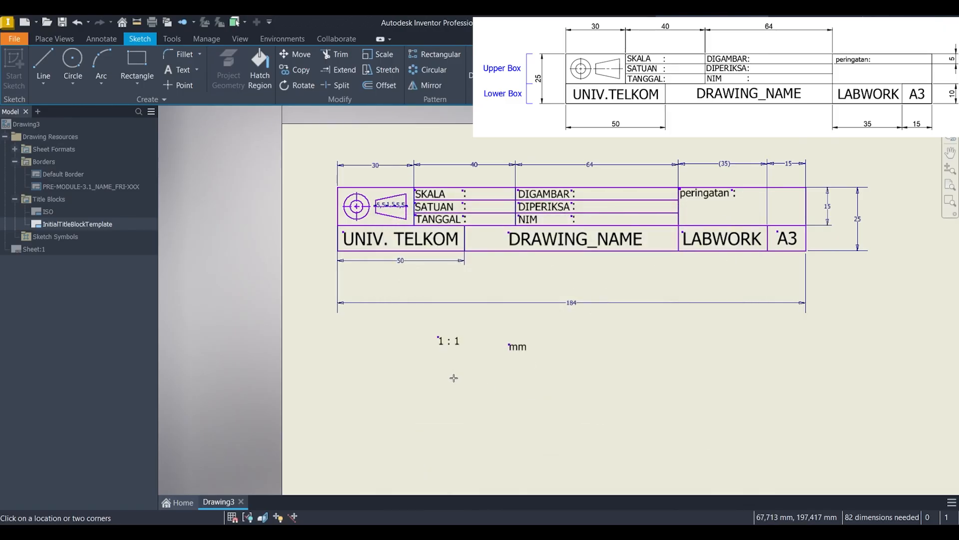
Step: Add the date text "01/01/25" below the "1 : 1" text, declining automatic fraction stacking
click(496, 374)
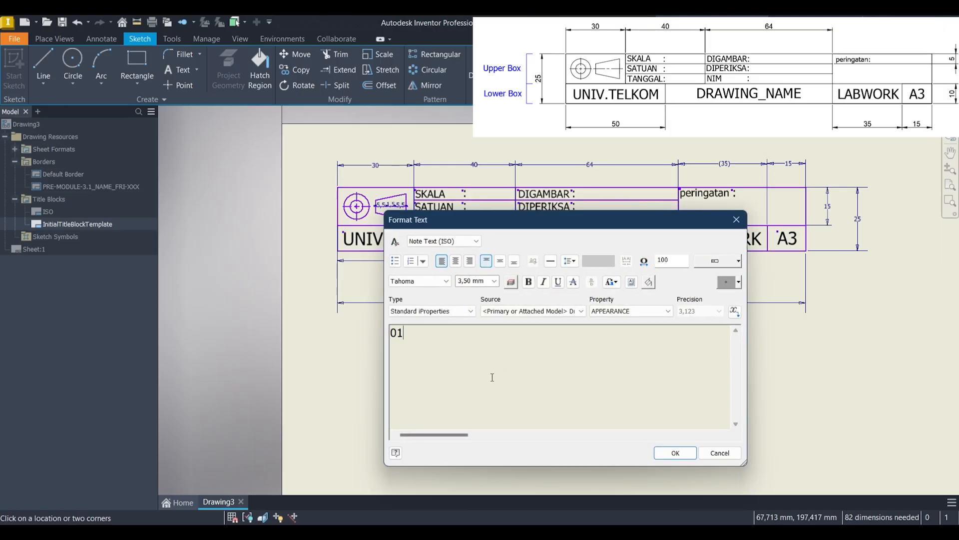
text(01/01/)
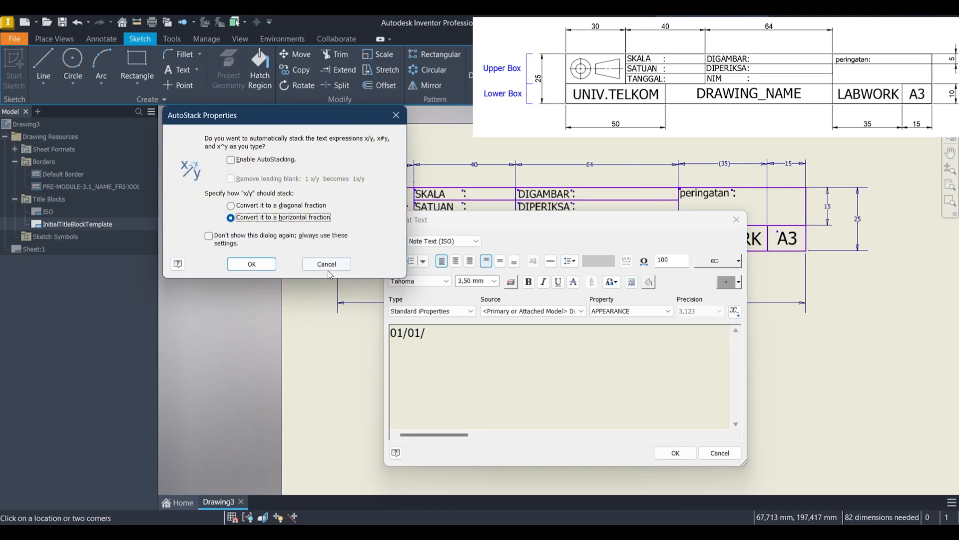
click(327, 267)
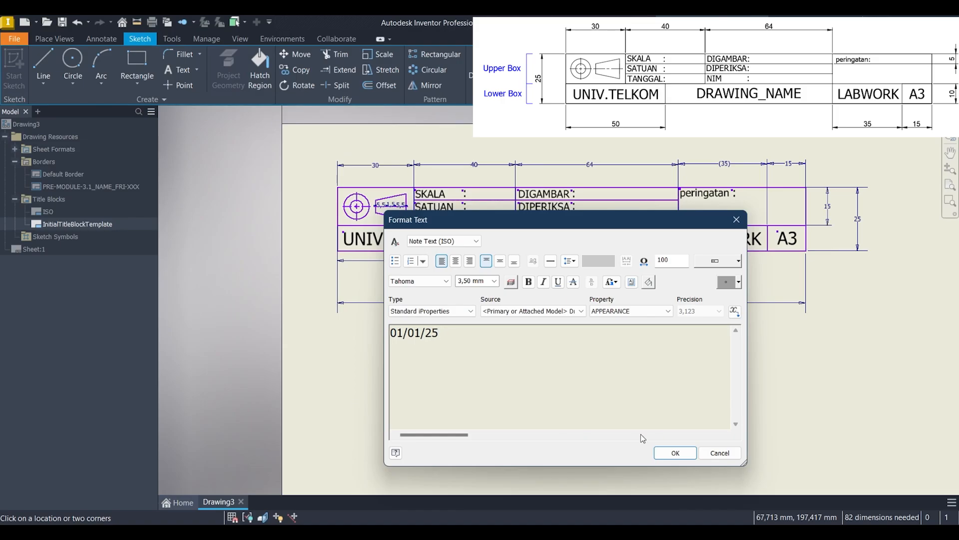
click(675, 453)
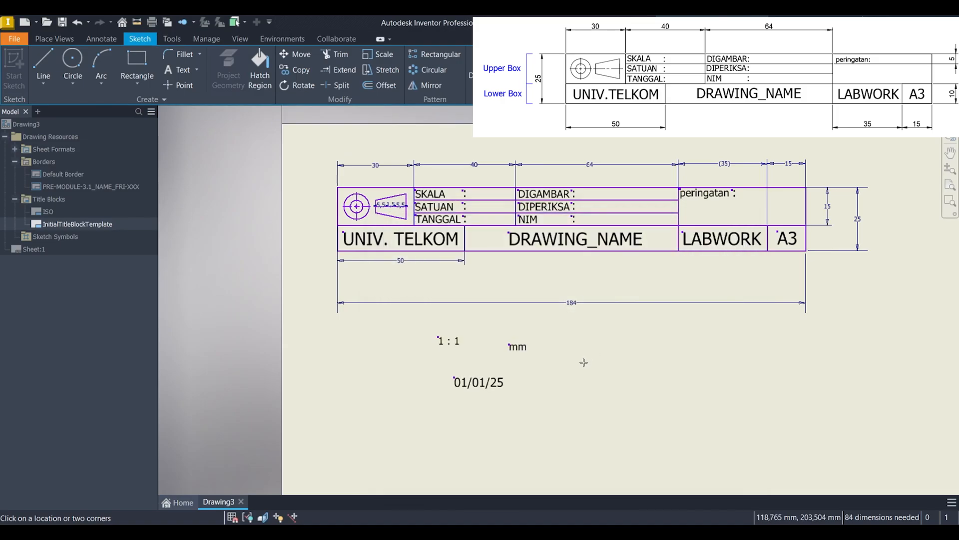
Step: Add the text "YOUR_NAME" with a height of 3 mm in the empty area beside the mm text
click(584, 363)
click(494, 281)
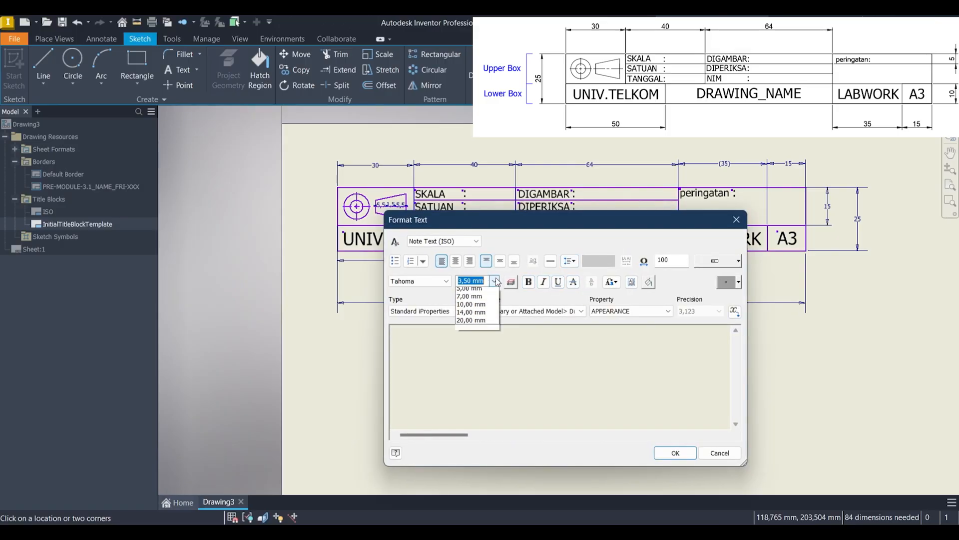
click(478, 284)
text(3)
click(515, 337)
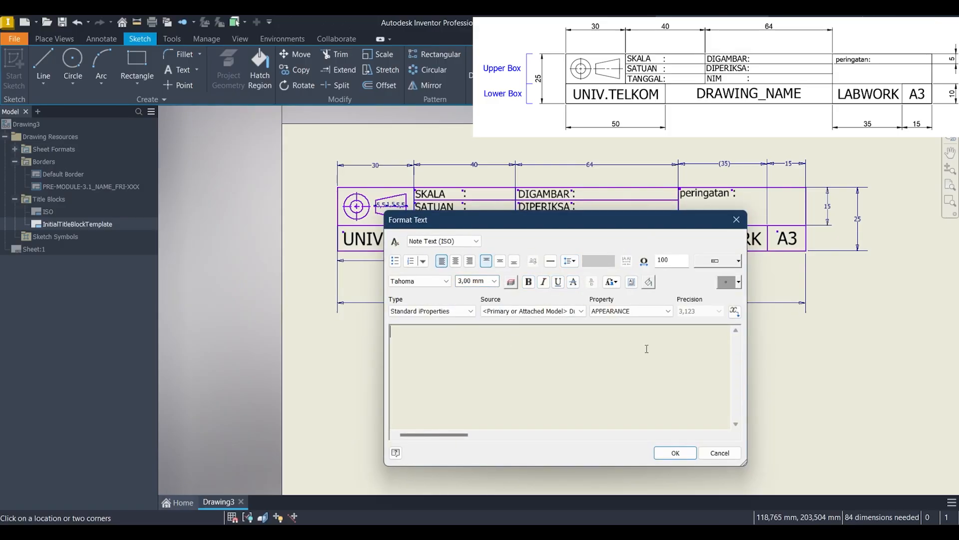
text(y)
click(674, 454)
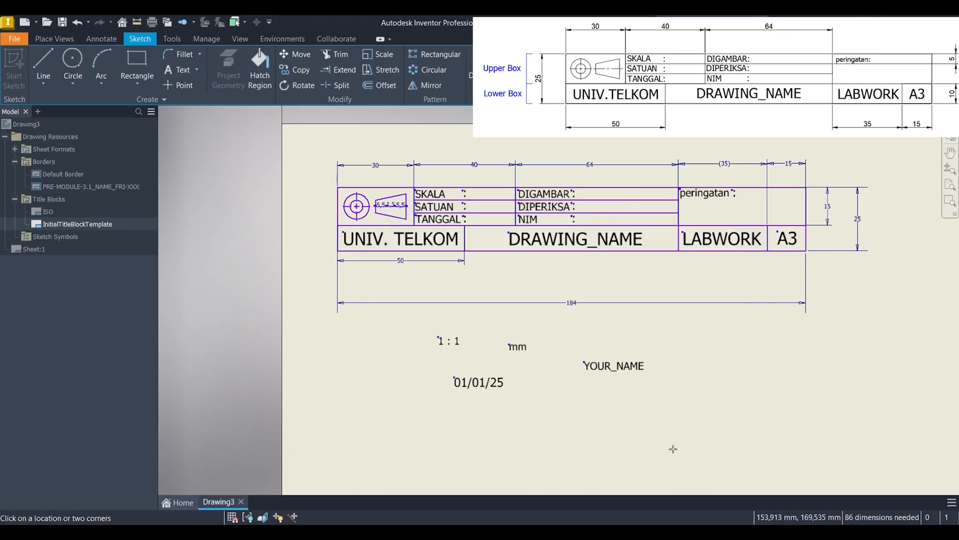
Step: Add the text "GTX ASSISTANTS" with a height of 3 mm below the YOUR_NAME text
click(595, 390)
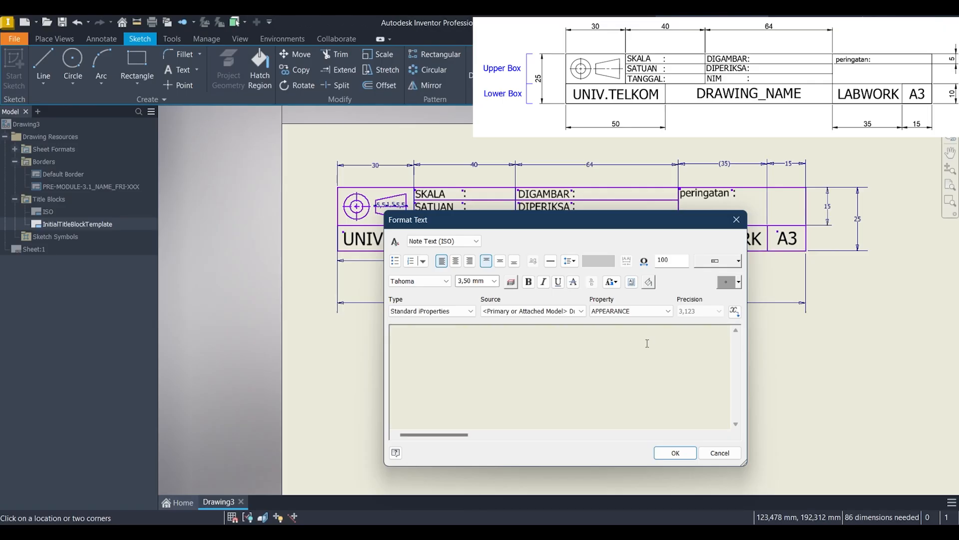
drag(486, 281, 456, 283)
text(3)
click(452, 356)
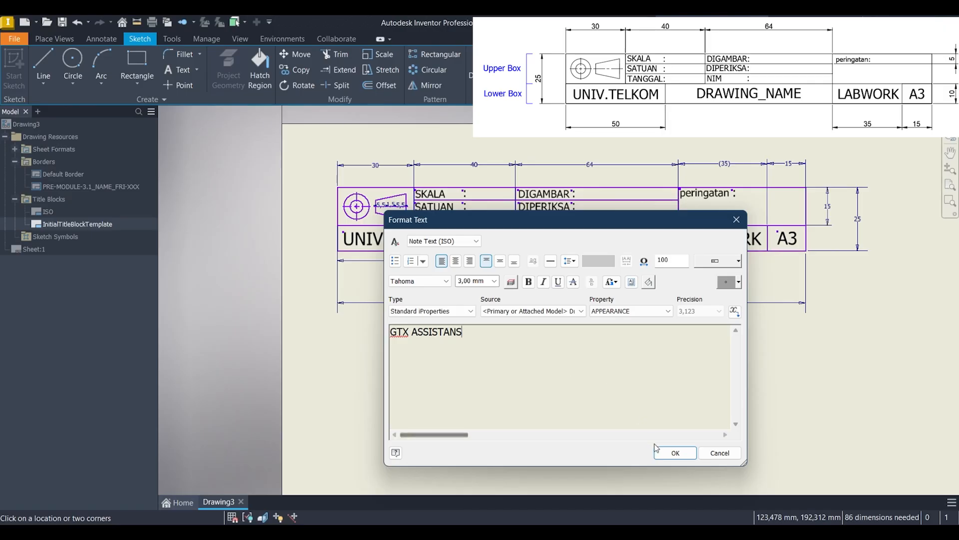
key(BackSpace)
text(TS)
click(673, 452)
Step: Add the text "YOUR_SID" below the GTX ASSISTANTS text and leave the Text command
middle_drag(628, 384, 489, 400)
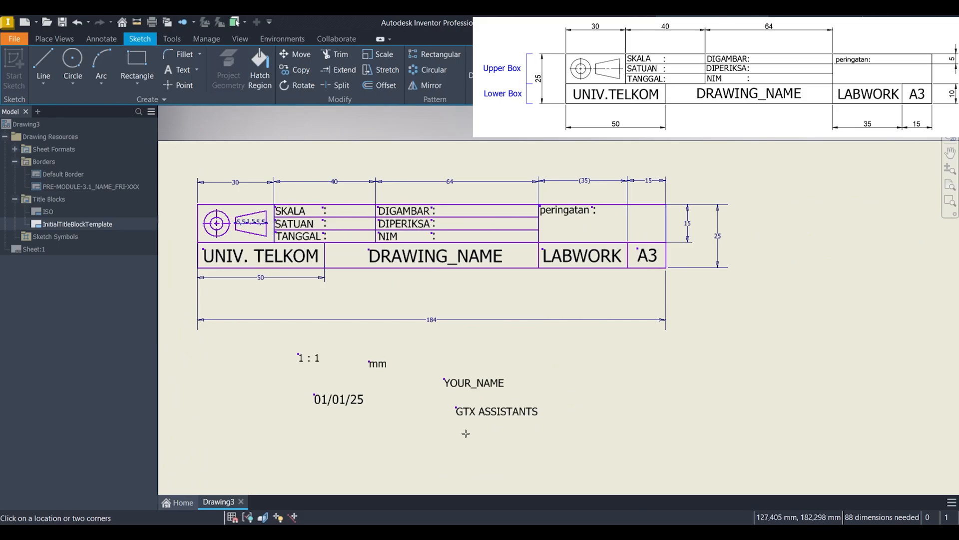
click(490, 428)
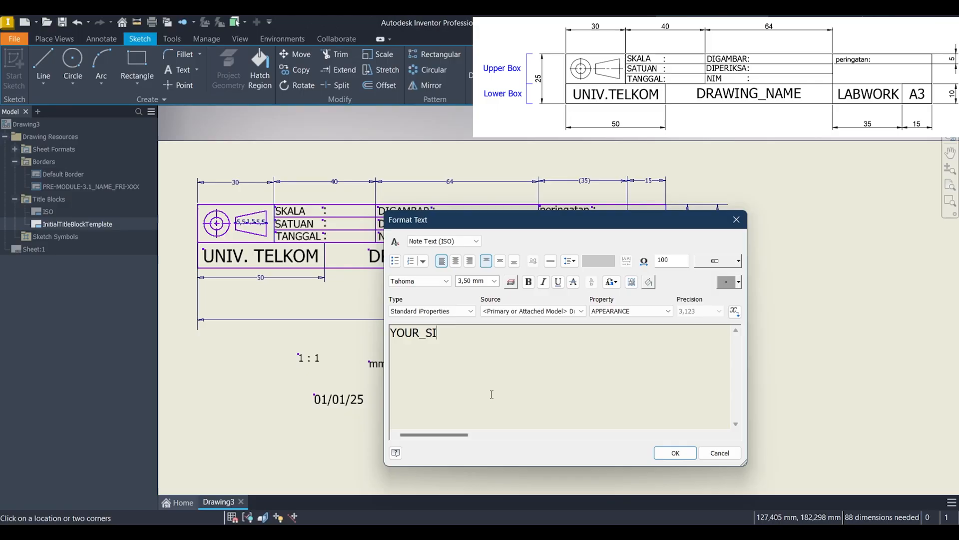
click(675, 453)
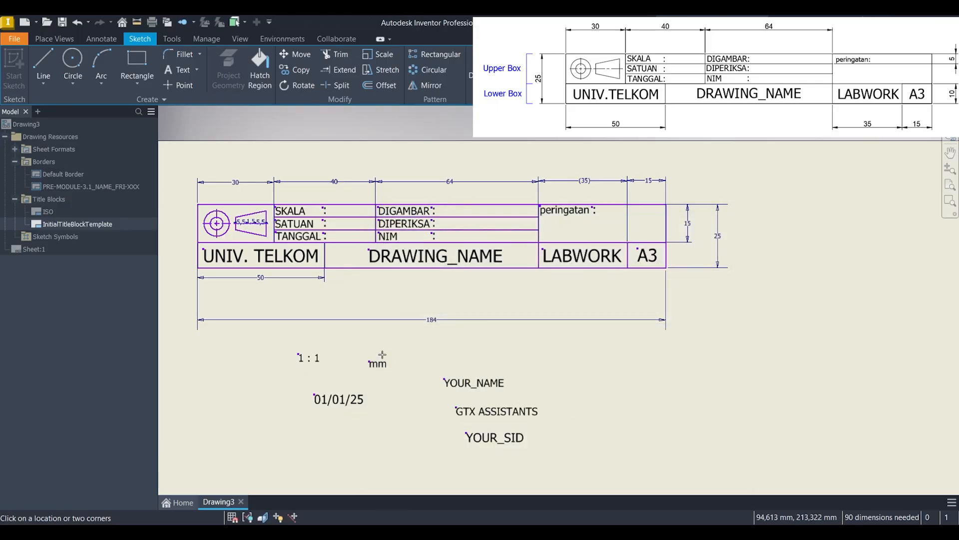
key(Escape)
Step: Try to set the height of the "01/01/25" date text to 3 mm
click(365, 398)
double_click(353, 400)
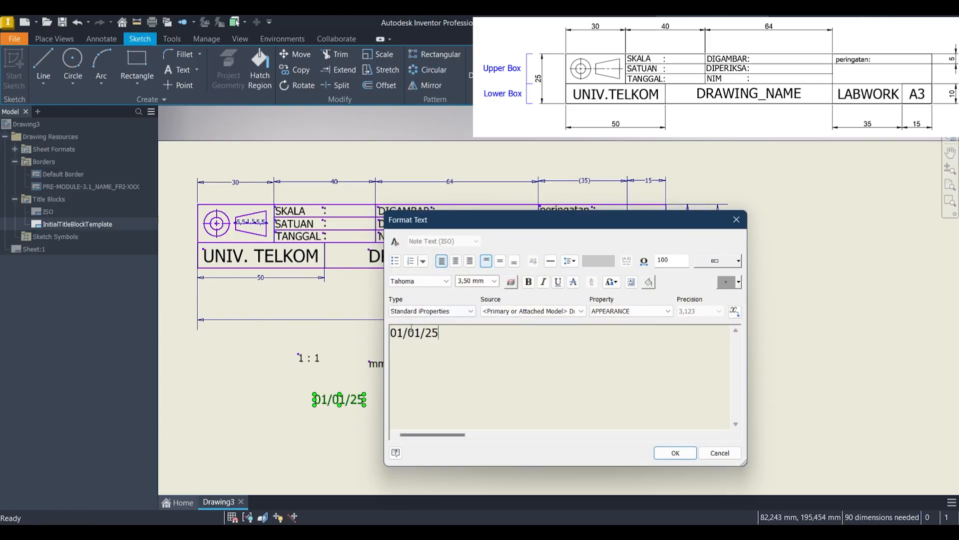
key(ctrl+a)
click(494, 282)
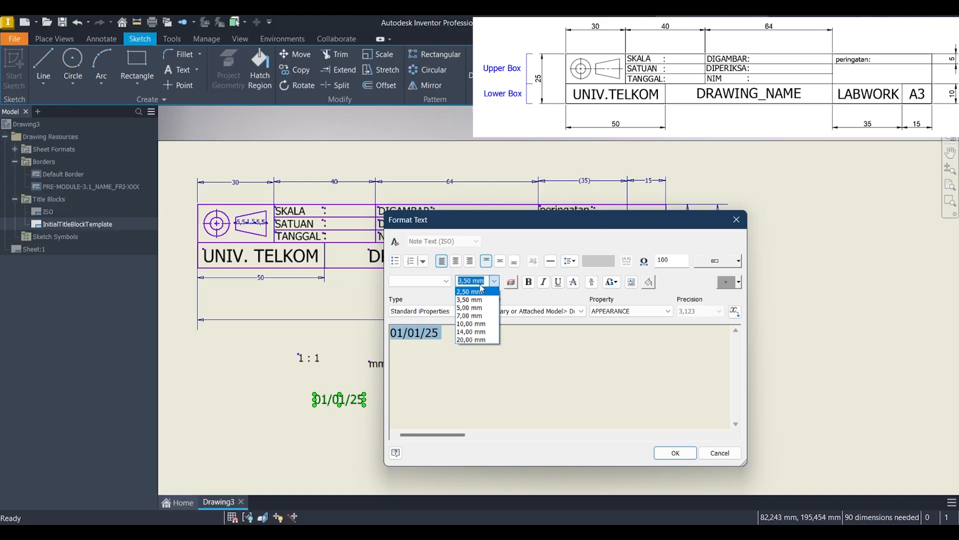
text(3)
click(675, 453)
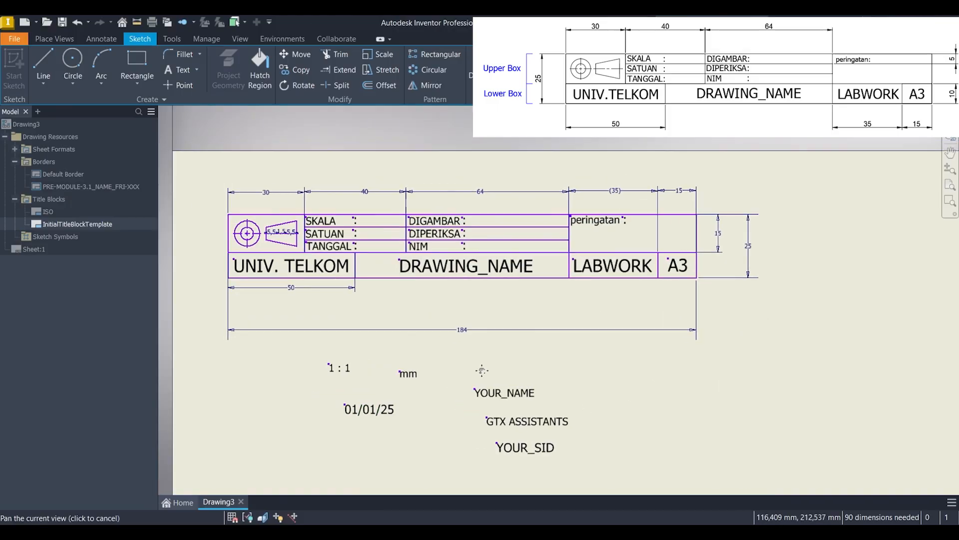
Step: Move the "1 : 1" text beside the SKALA label and the "mm" text beside the SATUAN label in the title block
scroll(444, 392, up, 3)
drag(418, 401, 450, 118)
key(F2)
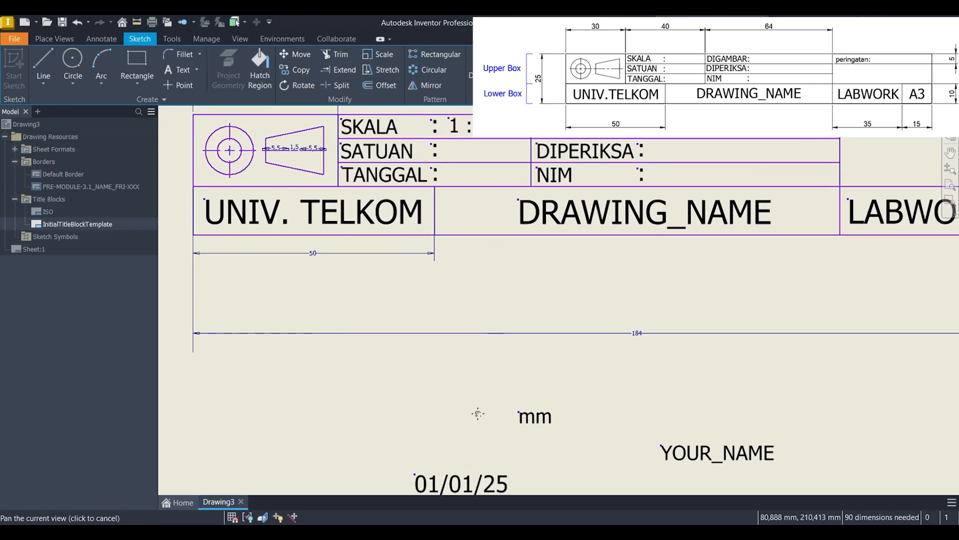
middle_drag(478, 414, 476, 417)
drag(533, 425, 463, 154)
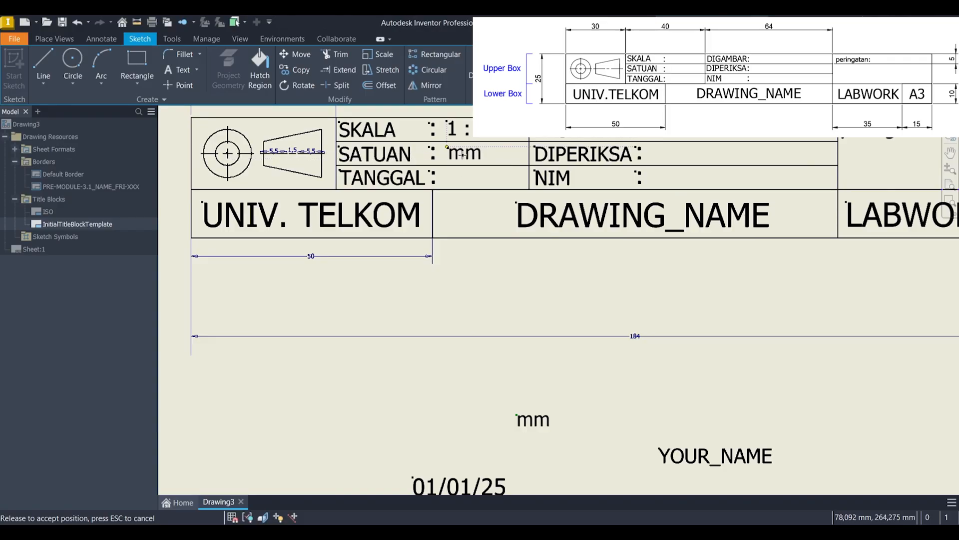
Step: Try to move the date text up into the title block, and undo the move
scroll(477, 322, down, 3)
drag(450, 387, 499, 241)
key(ctrl+z)
key(ctrl+z)
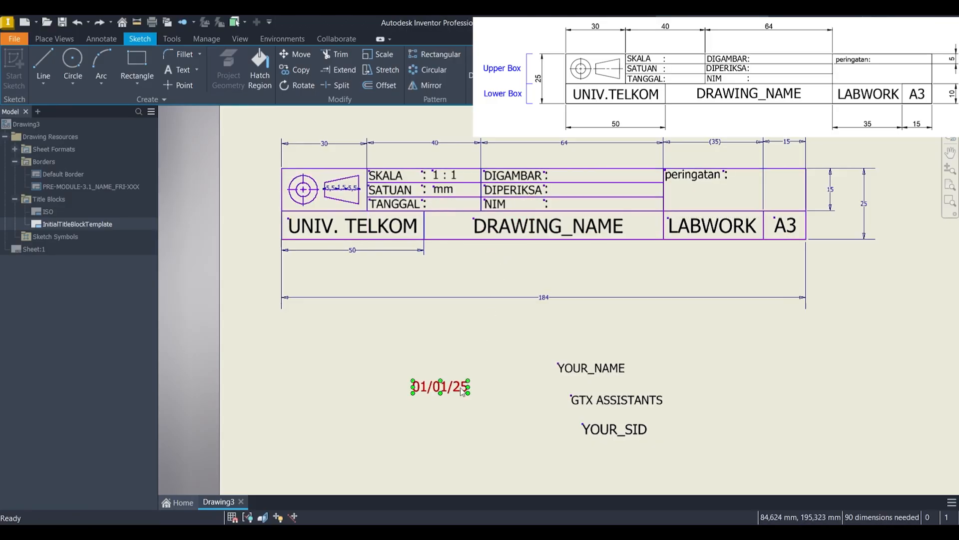
Step: Set the "01/01/25" date text to a height of 3 mm
double_click(463, 391)
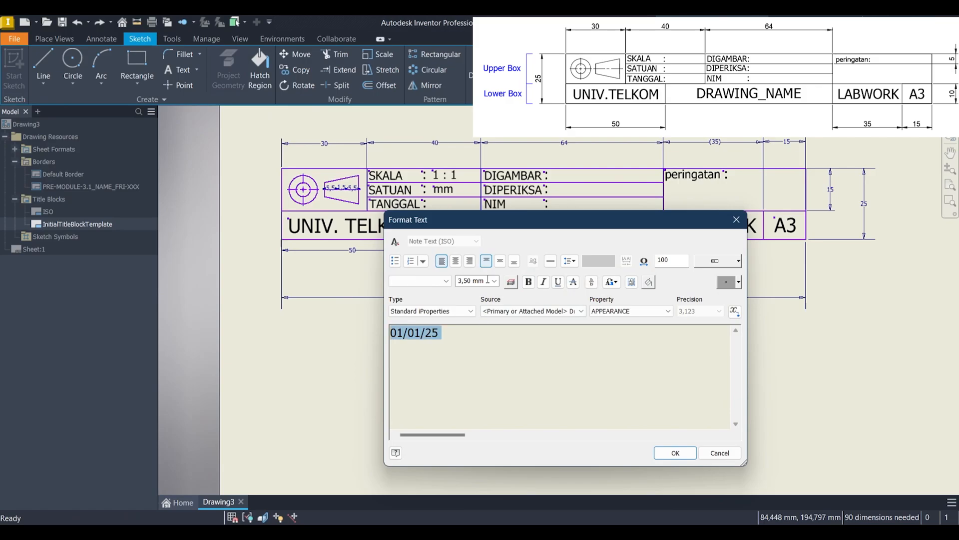
click(477, 283)
text(3)
click(624, 394)
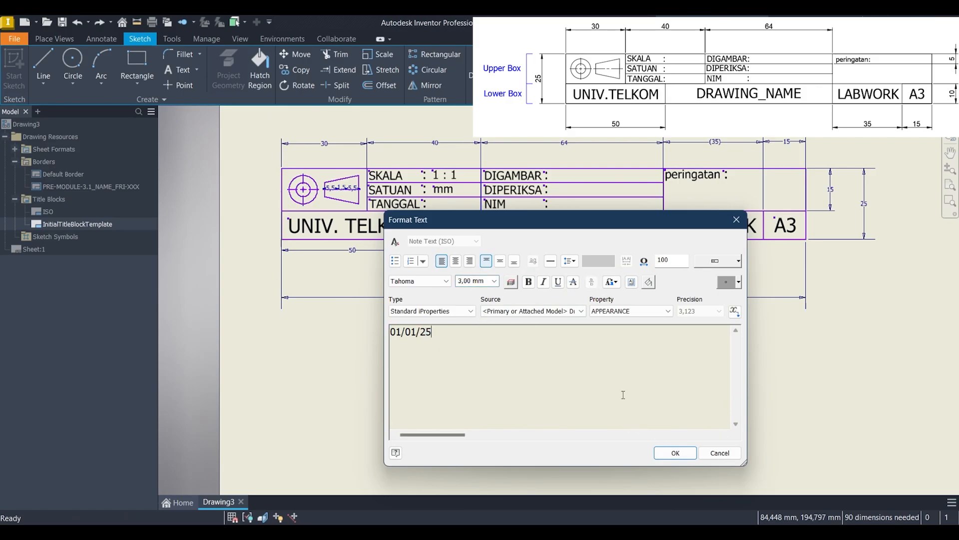
click(675, 453)
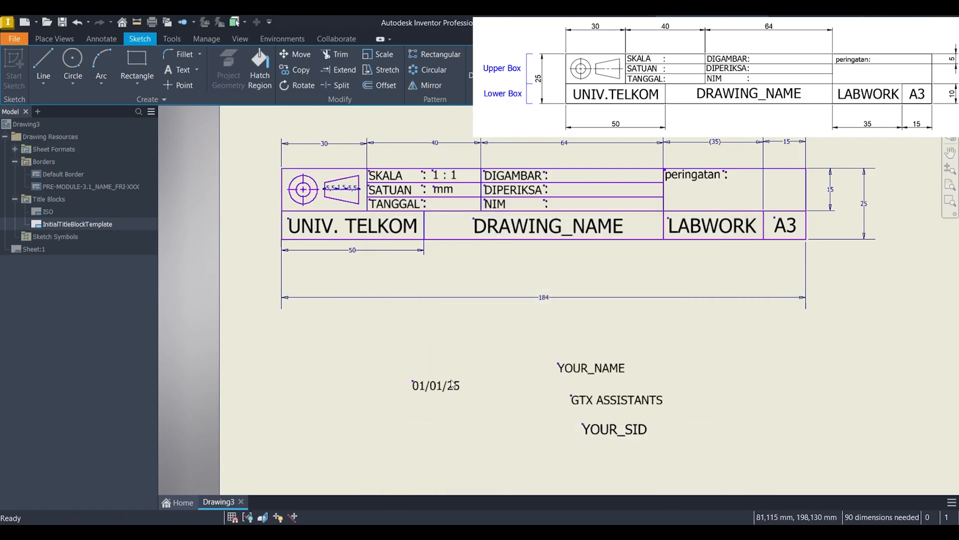
Step: Move the date text into the TANGGAL row, aligned below the "mm" value
scroll(443, 398, down, 3)
drag(443, 398, 468, 174)
middle_drag(469, 161, 466, 395)
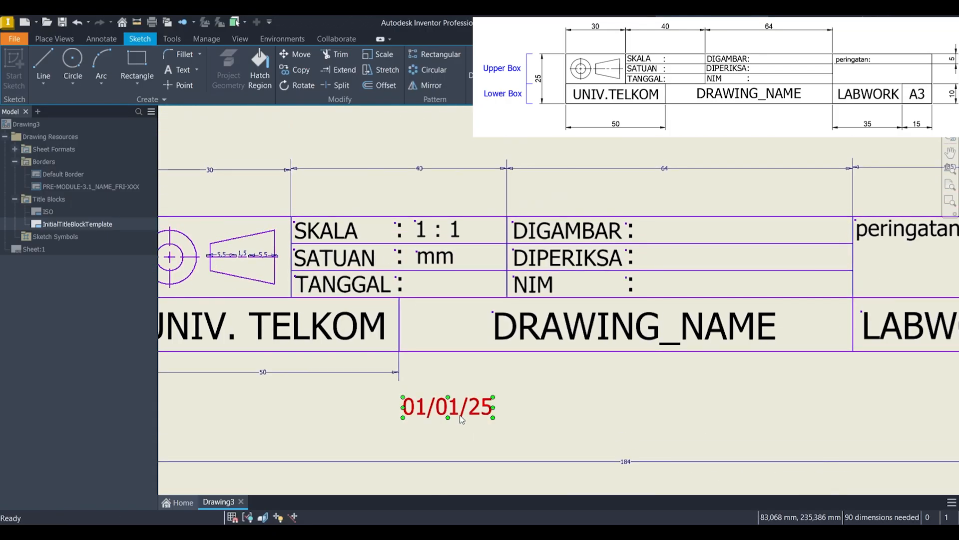
drag(459, 405, 470, 285)
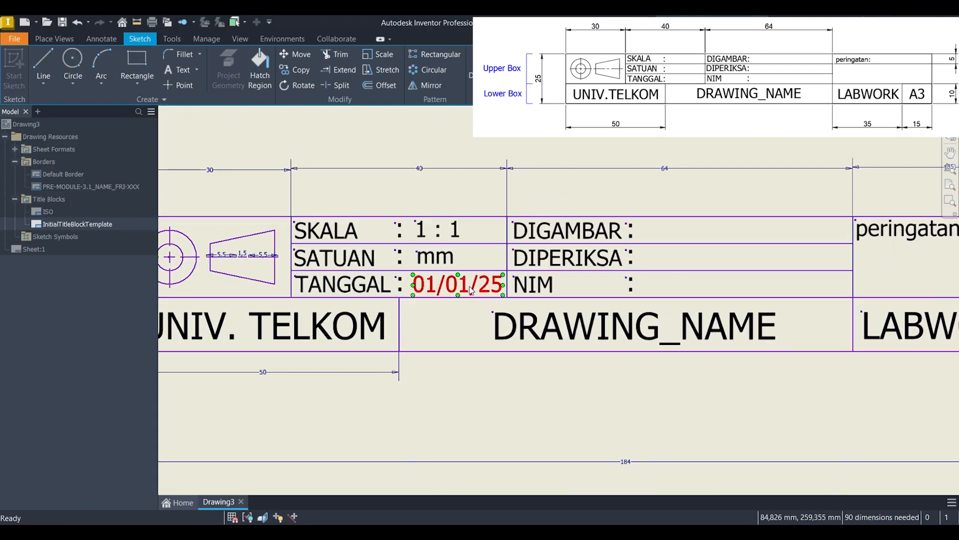
Step: Move the YOUR_NAME text into the DIGAMBAR row of the title block, beside the colon
scroll(470, 285, up, 3)
scroll(396, 417, down, 3)
drag(401, 419, 415, 206)
key(ctrl+z)
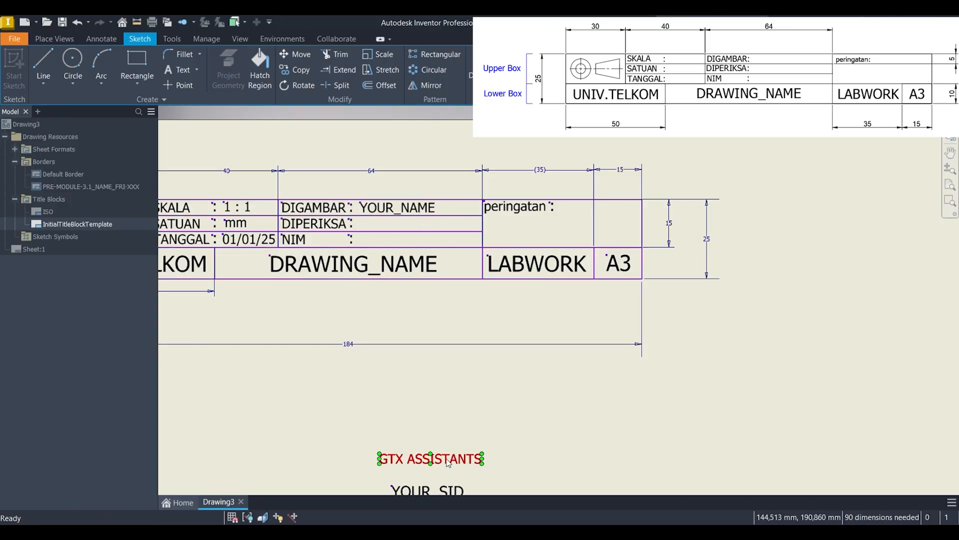
Step: Move the GTX ASSISTANTS text into the DIPERIKSA row, undoing the first placement and aligning it below YOUR_NAME
drag(446, 459, 427, 223)
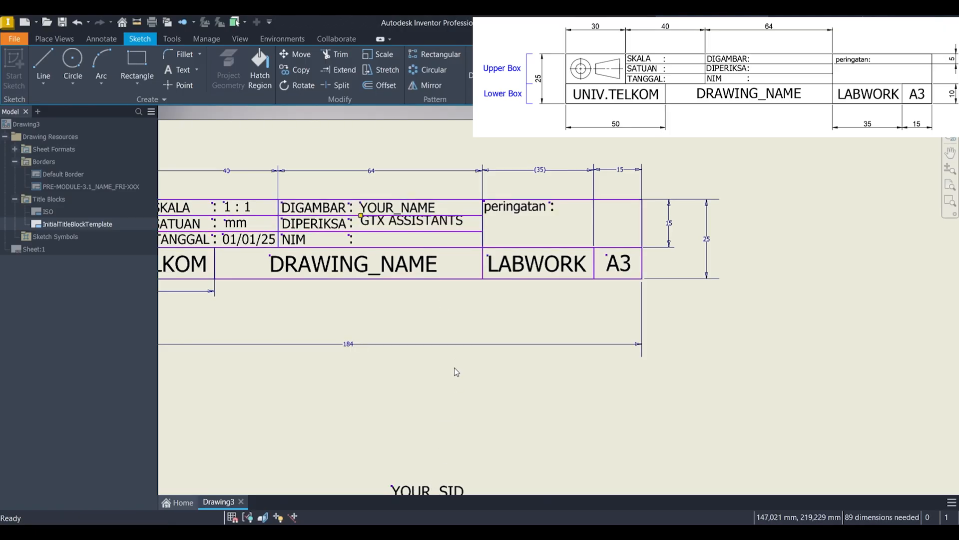
key(ctrl+z)
drag(435, 458, 414, 224)
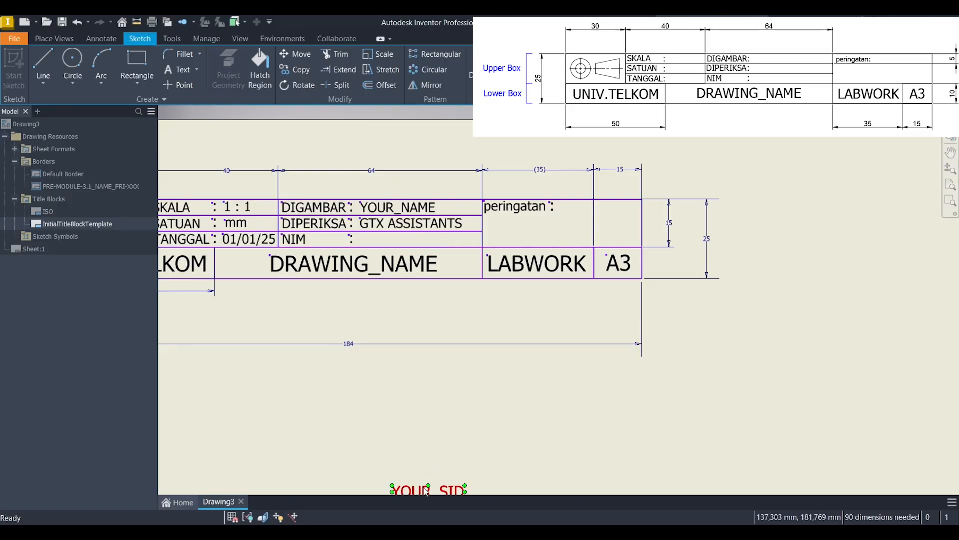
Step: Try to place the YOUR_SID text in the NIM row, undoing the first placement and moving it again
drag(426, 490, 414, 239)
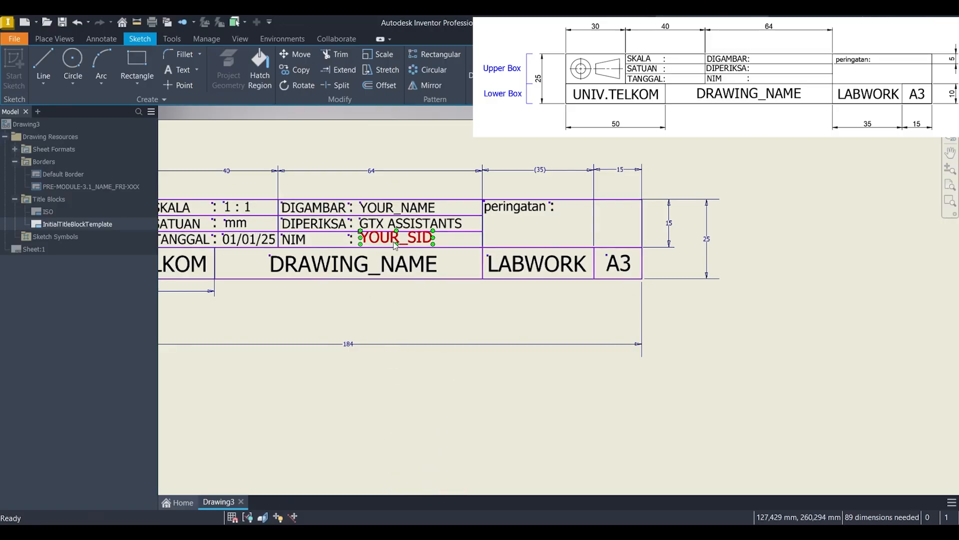
scroll(414, 239, up, 3)
key(ctrl+z)
scroll(461, 372, down, 5)
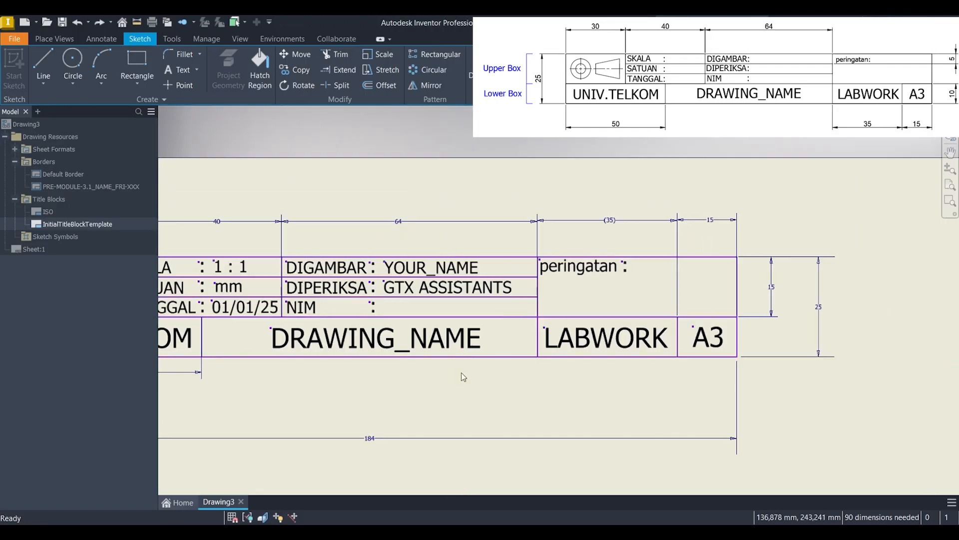
drag(472, 464, 433, 149)
scroll(465, 268, up, 2)
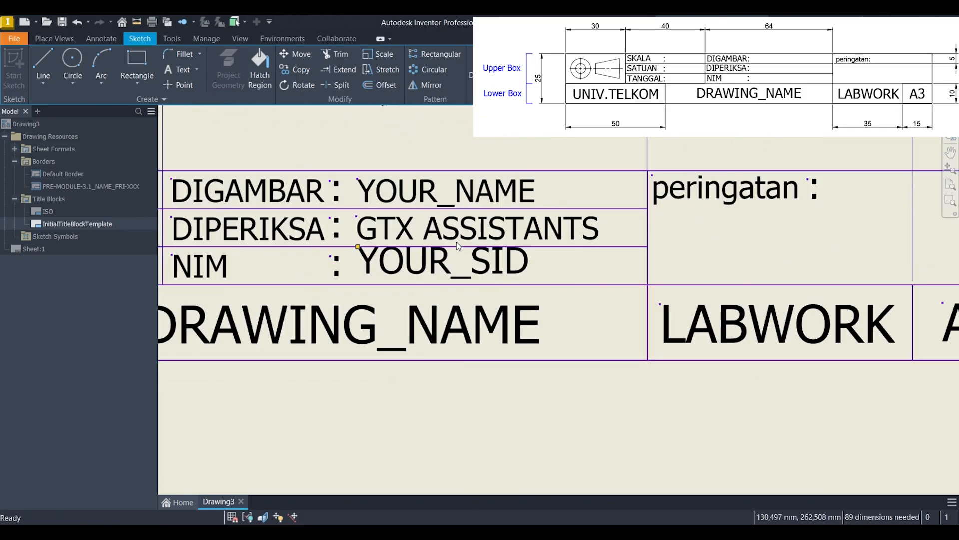
Step: Try setting the YOUR_SID text to a height of 3 mm while it sits in the NIM row
double_click(470, 271)
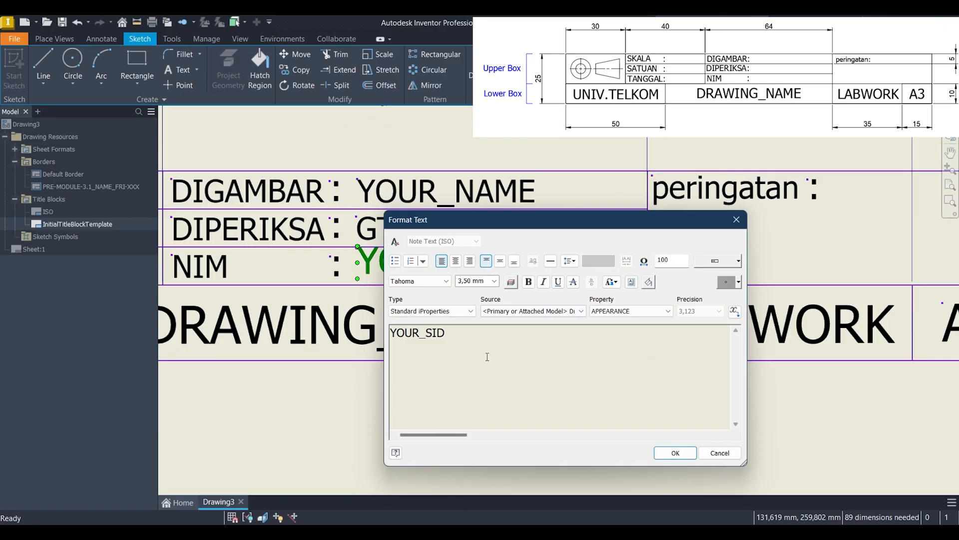
key(ctrl+a)
click(492, 283)
text(3)
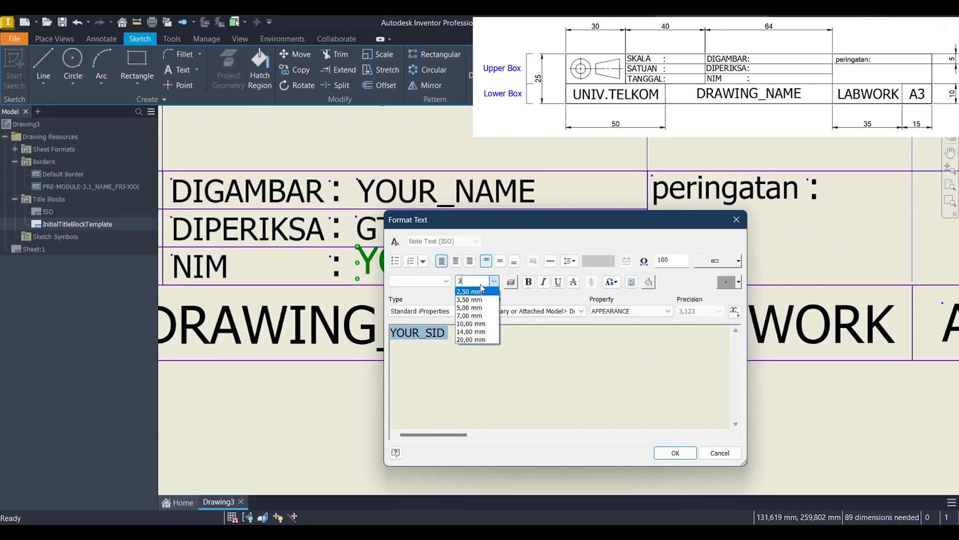
click(691, 454)
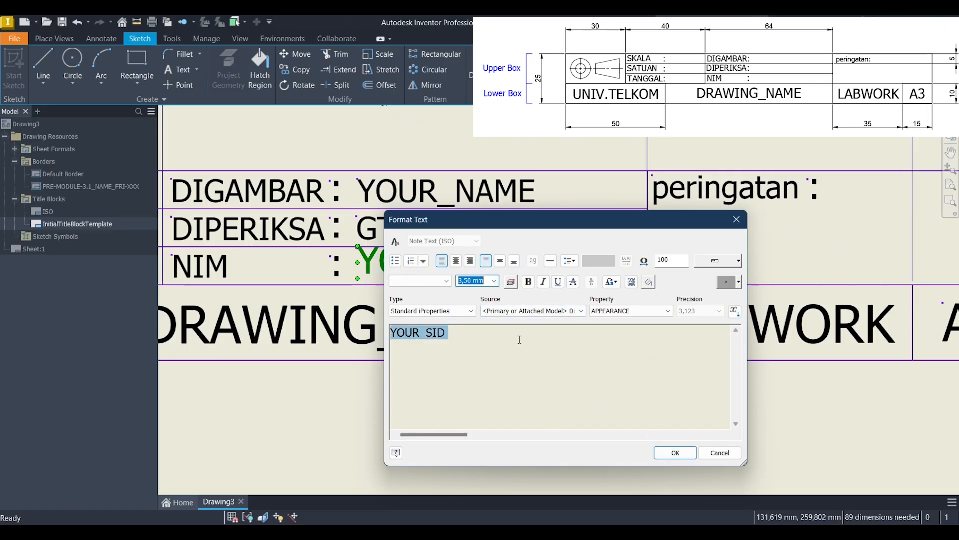
click(674, 453)
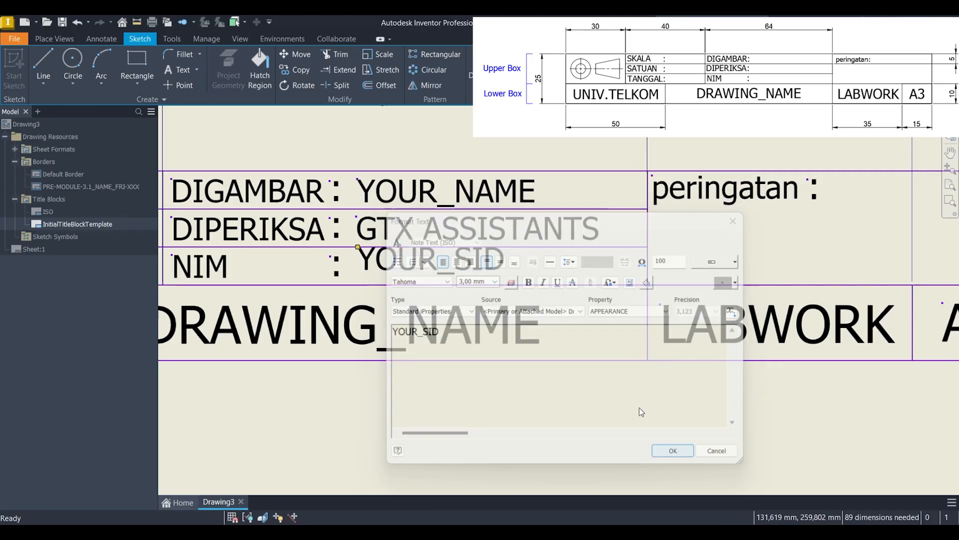
Step: Try to shift the YOUR_SID text lower in the NIM row, and undo its placement and height changes
middle_drag(518, 271, 490, 306)
scroll(518, 287, up, 2)
click(467, 285)
scroll(467, 288, down, 5)
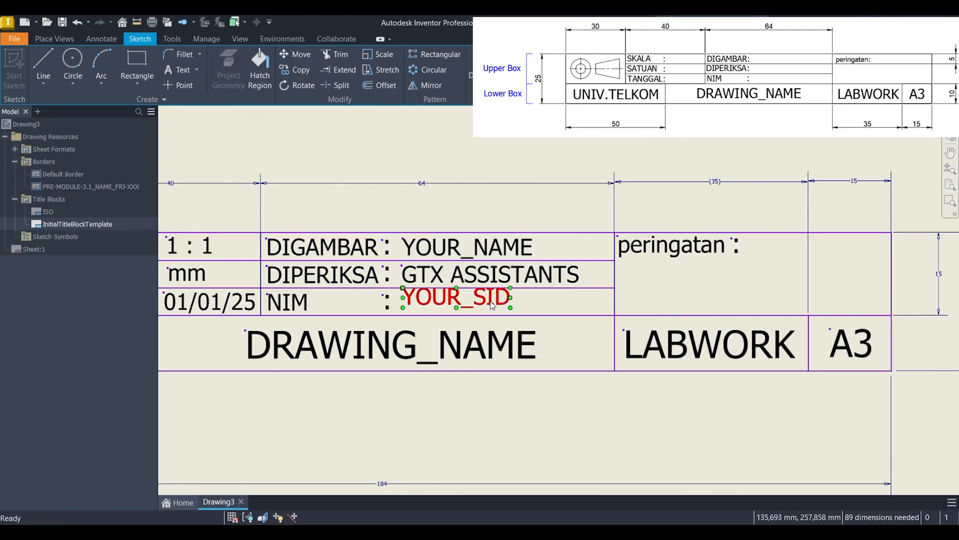
drag(491, 304, 489, 306)
key(ctrl+z)
key(ctrl+z)
key(ctrl+z)
Step: Set the height of the YOUR_SID text below the title block to 3 mm
scroll(576, 367, down, 5)
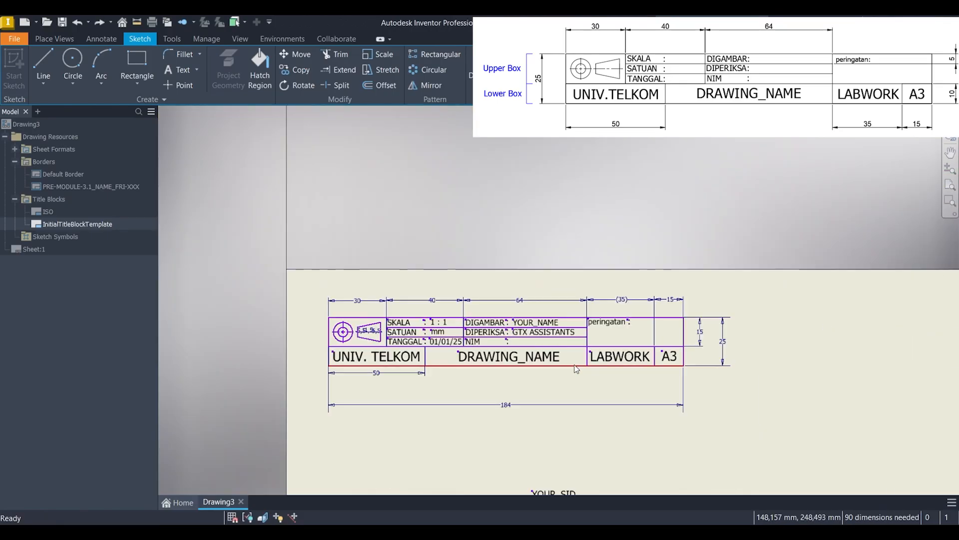
middle_drag(576, 369, 563, 292)
click(538, 408)
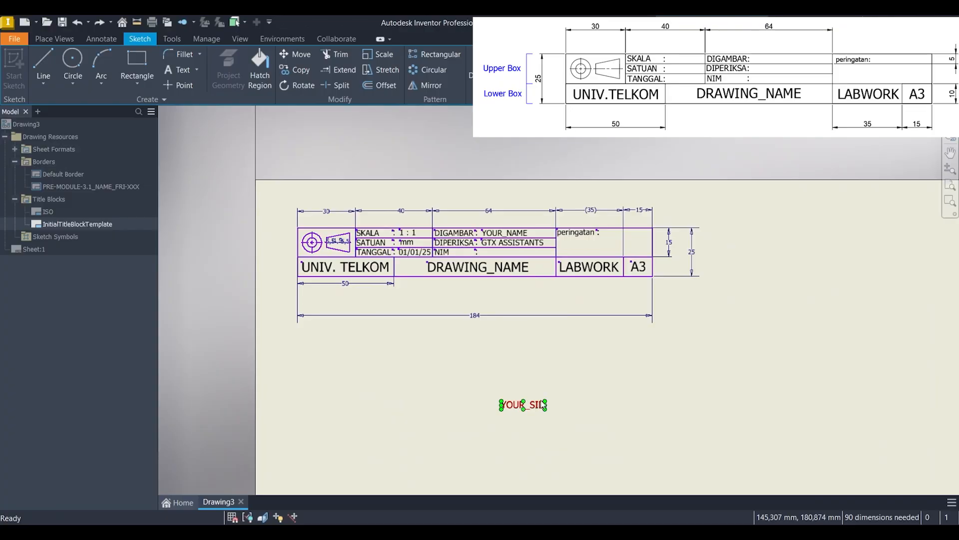
double_click(541, 400)
key(ctrl+a)
click(492, 283)
text(3)
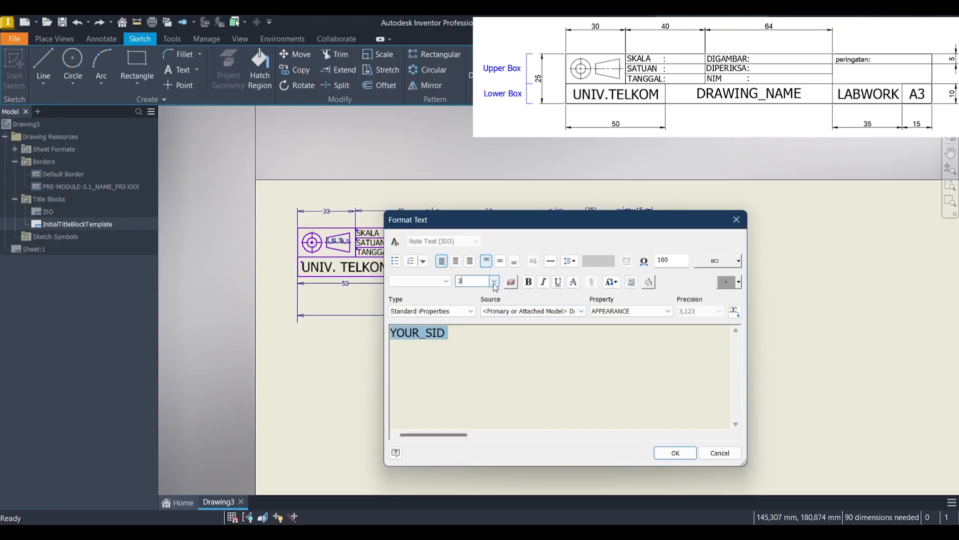
click(675, 453)
Step: Check the text height of the GTX ASSISTANTS text in the DIPERIKSA row
scroll(505, 332, up, 5)
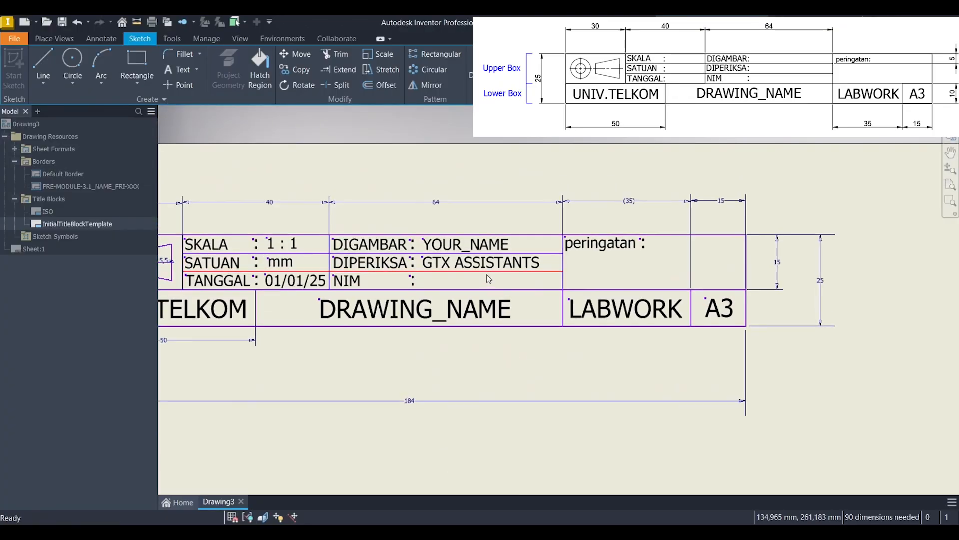
click(490, 266)
double_click(490, 266)
key(ctrl+a)
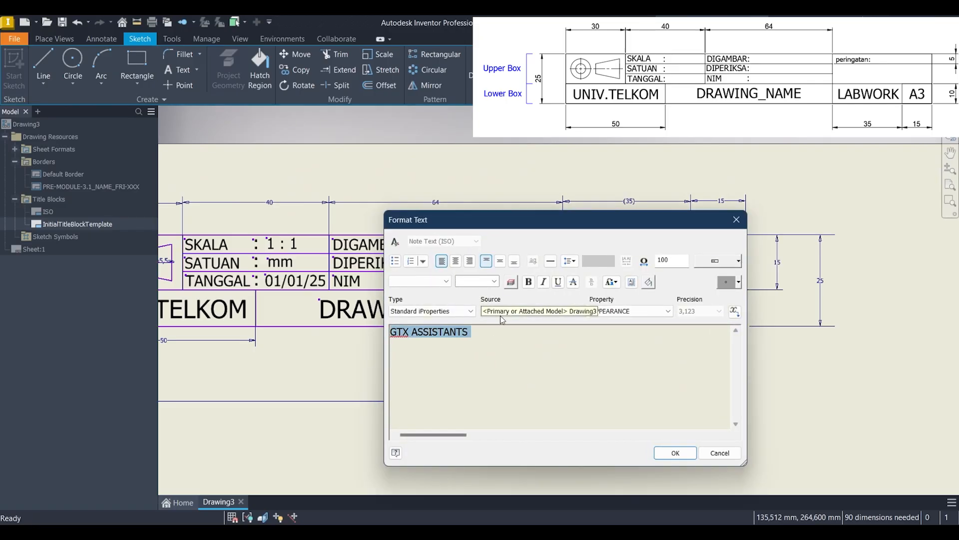
click(675, 453)
Step: Move the YOUR_SID text into the NIM row, aligned below the GTX ASSISTANTS text
middle_drag(613, 450, 533, 284)
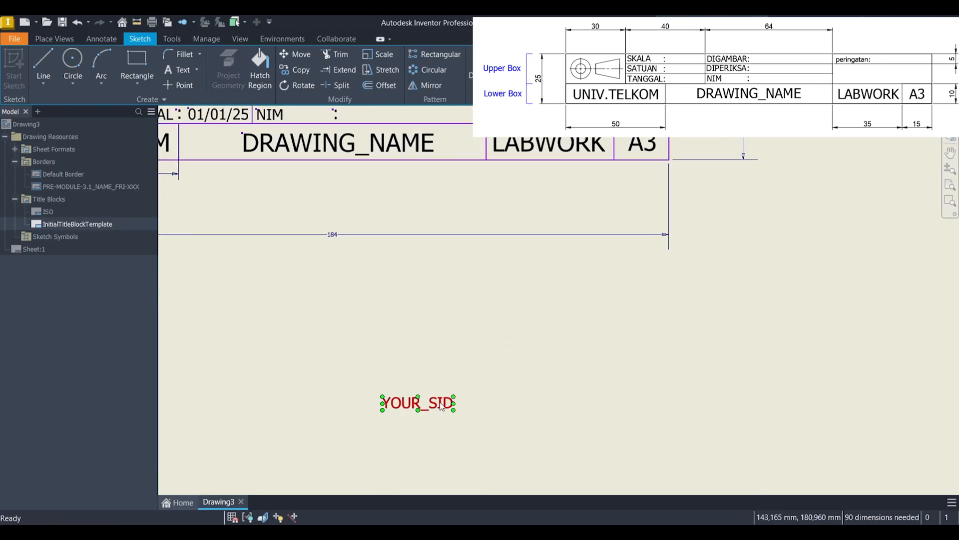
drag(441, 406, 421, 192)
middle_drag(420, 192, 459, 359)
scroll(459, 360, up, 3)
drag(458, 354, 422, 227)
scroll(511, 322, down, 5)
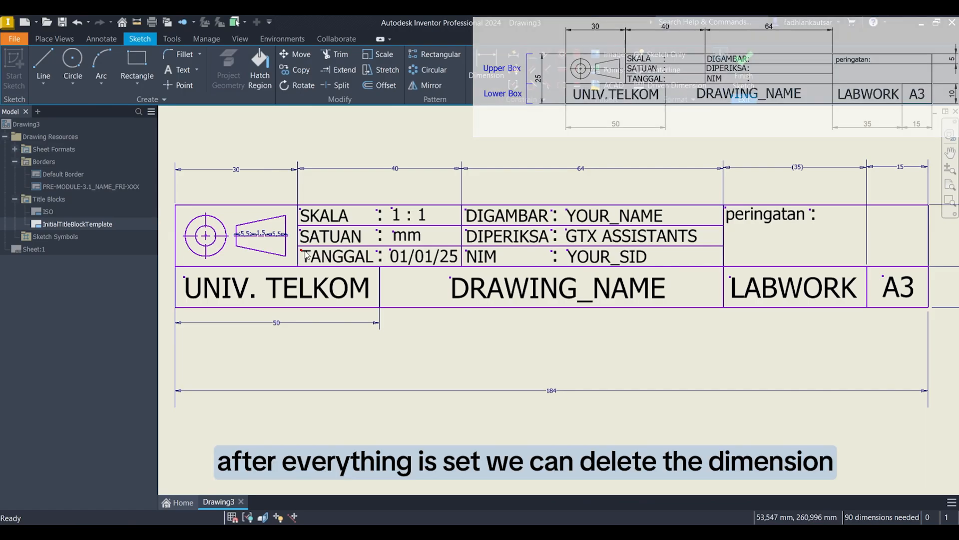
Step: Delete the three dimensions along the centreline of the cone view in the projection symbol
scroll(272, 243, up, 5)
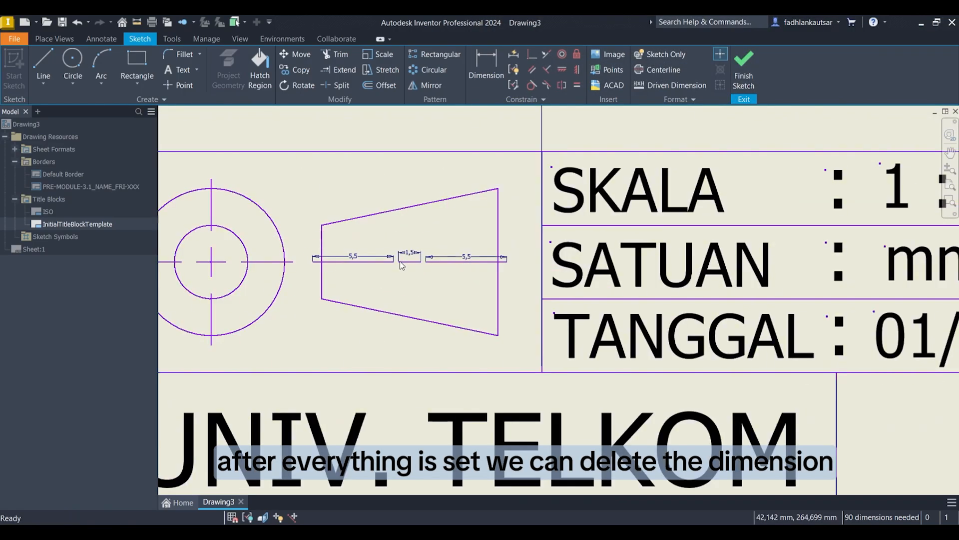
click(418, 253)
key(Delete)
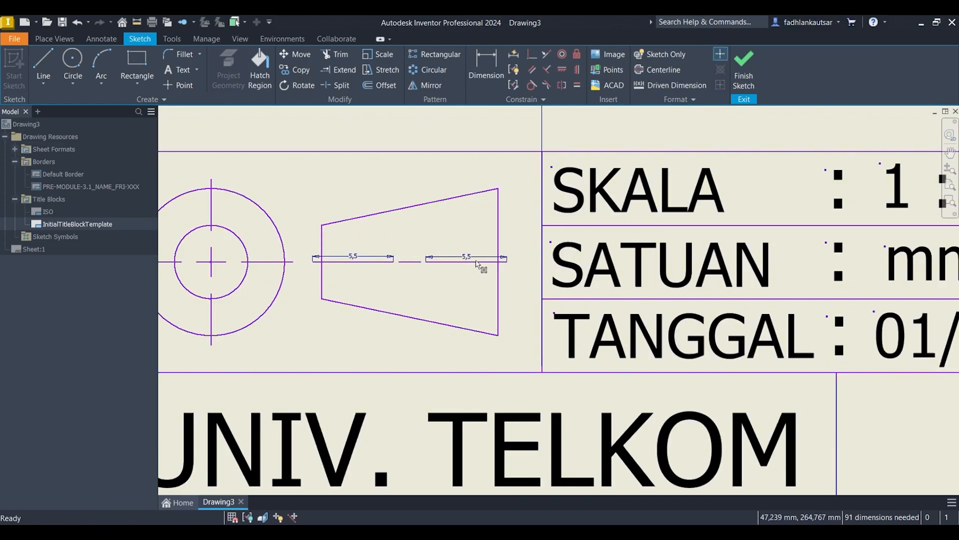
scroll(470, 257, up, 2)
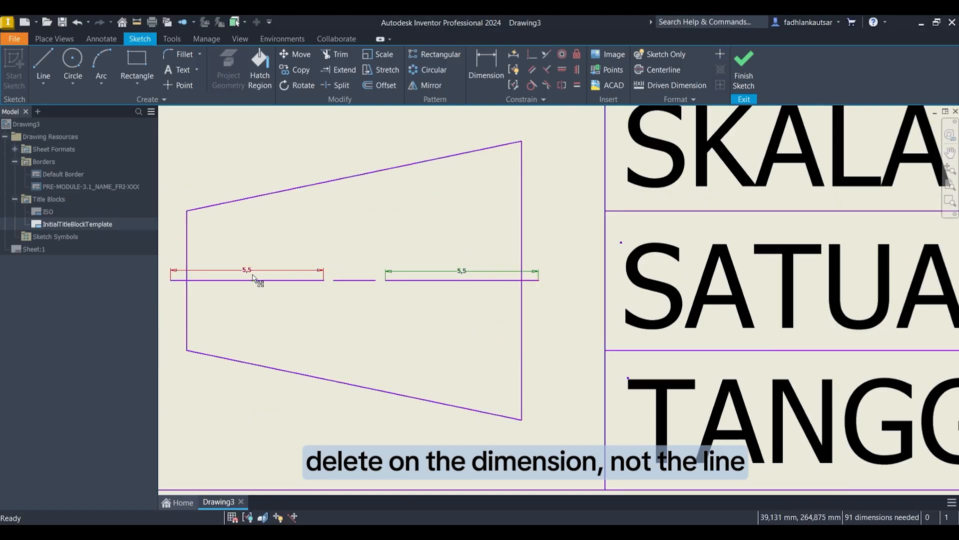
scroll(267, 258, right, 1)
key(Delete)
click(208, 271)
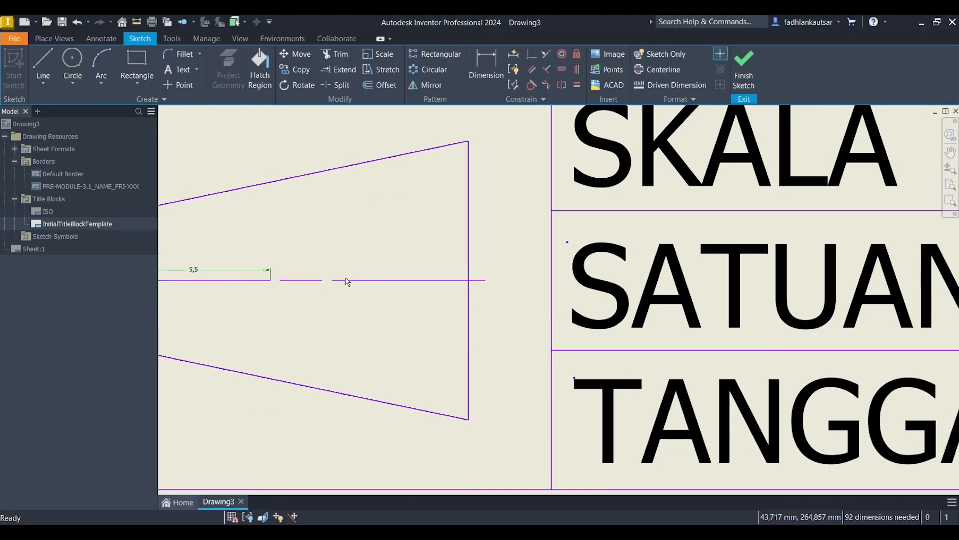
middle_drag(475, 302, 637, 314)
key(Delete)
Step: Delete the 30, 40 and 64 mm width dimensions above the title block
scroll(426, 291, down, 5)
scroll(499, 250, up, 2)
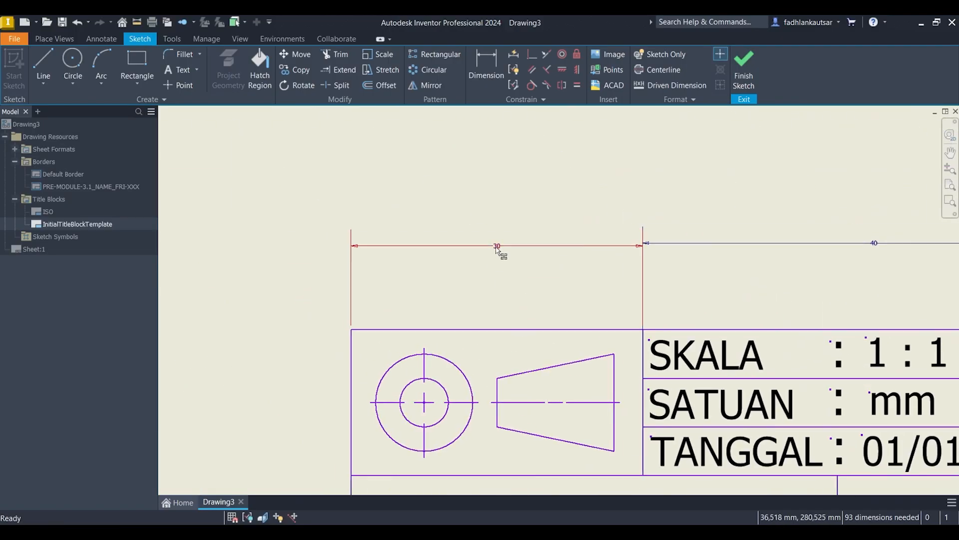
middle_drag(724, 296, 335, 259)
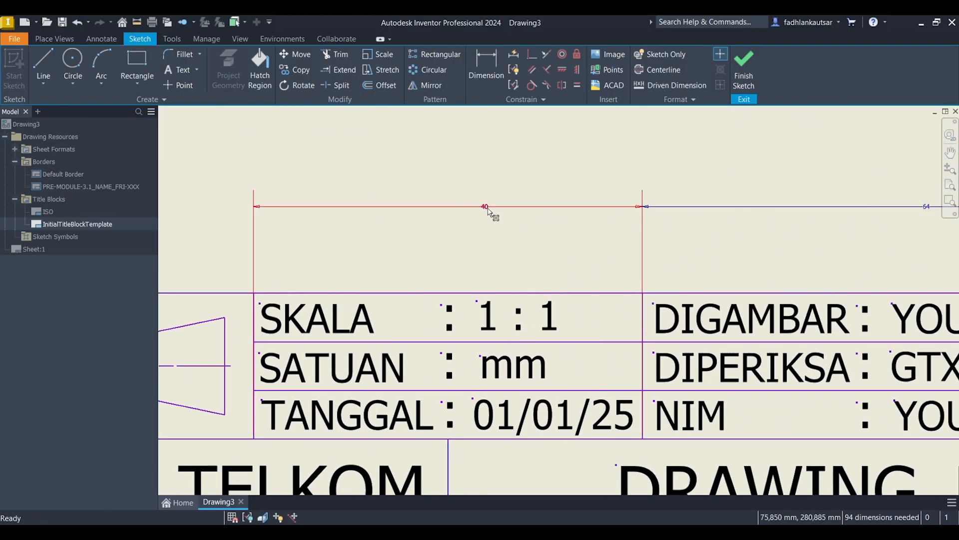
click(484, 207)
key(Delete)
click(744, 213)
key(Delete)
scroll(770, 276, down, 3)
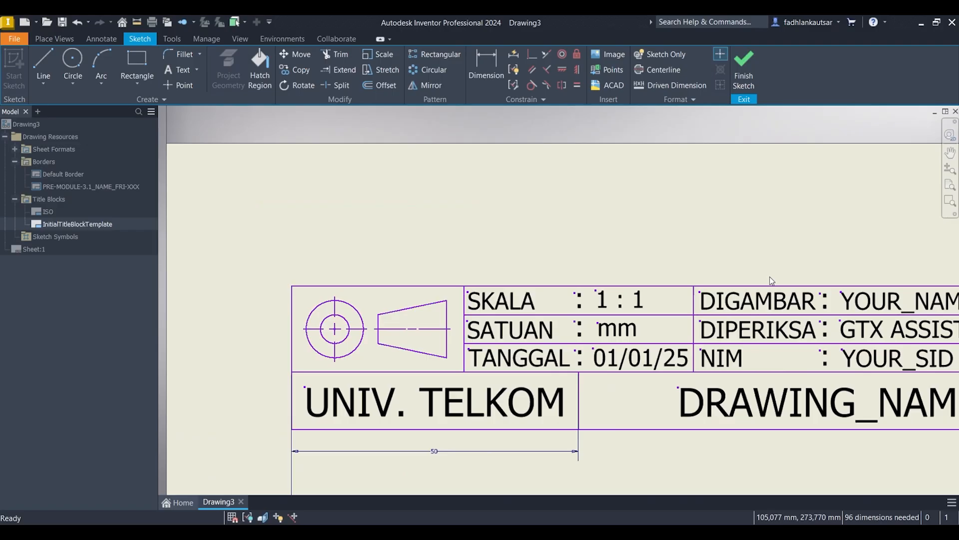
Step: Delete the 35 and 15 mm width dimensions above the peringatan cell
middle_drag(769, 276, 370, 206)
scroll(379, 208, down, 3)
click(619, 182)
key(Delete)
click(690, 181)
key(Delete)
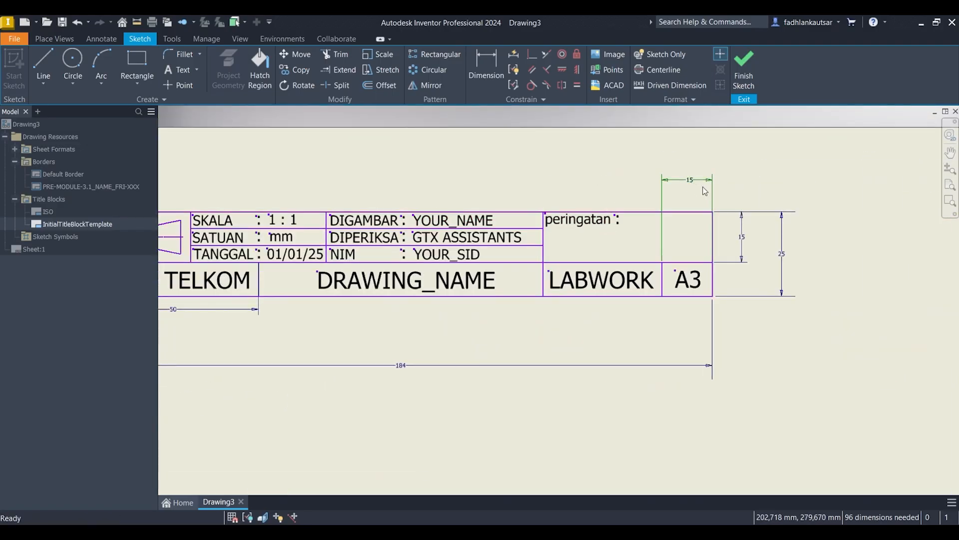
Step: Delete the 15 and 25 mm height dimensions beside the title block
click(742, 241)
key(Delete)
click(780, 253)
key(Delete)
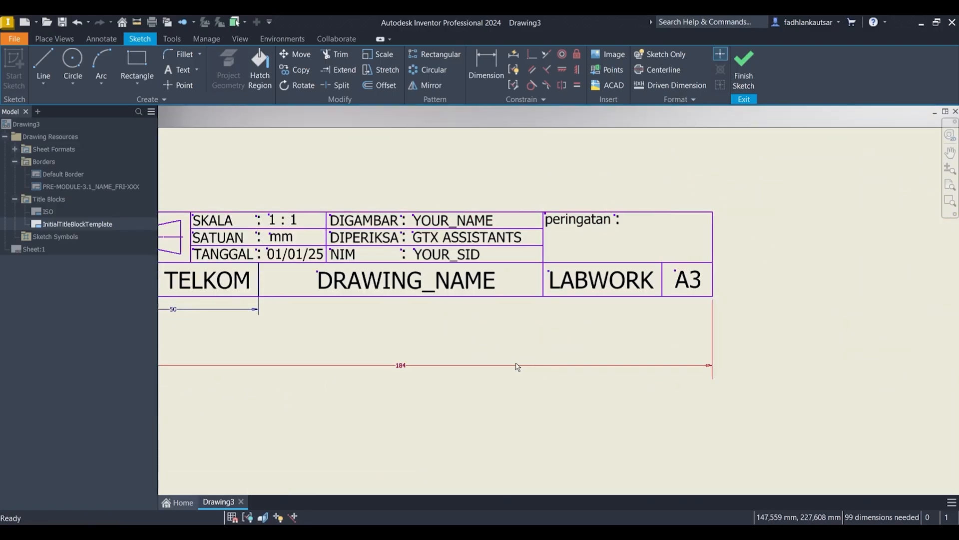
Step: Delete the 184 and 50 mm width dimensions below the title block
click(515, 365)
key(Delete)
click(210, 309)
key(Delete)
middle_drag(214, 316, 374, 312)
scroll(374, 313, down, 3)
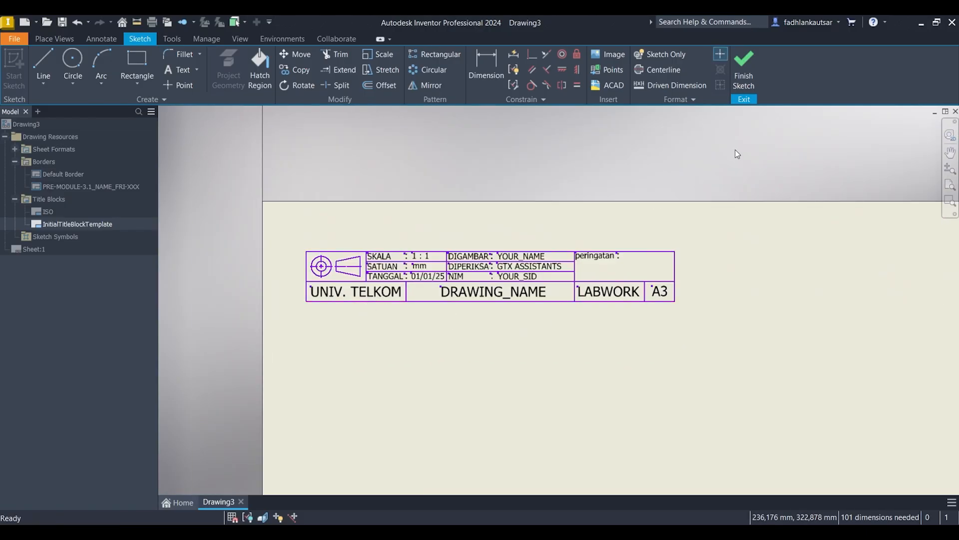
Step: Finish the sketch and save the title block as PRE-MODULE-3.1_NAME_FRI-XXX
click(744, 71)
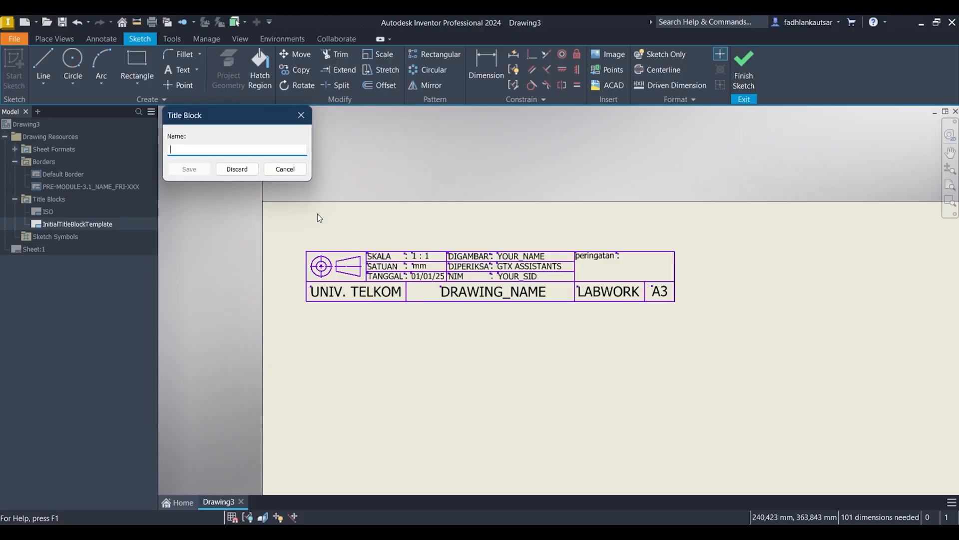
text(PRE-MODULE-3.1_NAME_FRI-XXX)
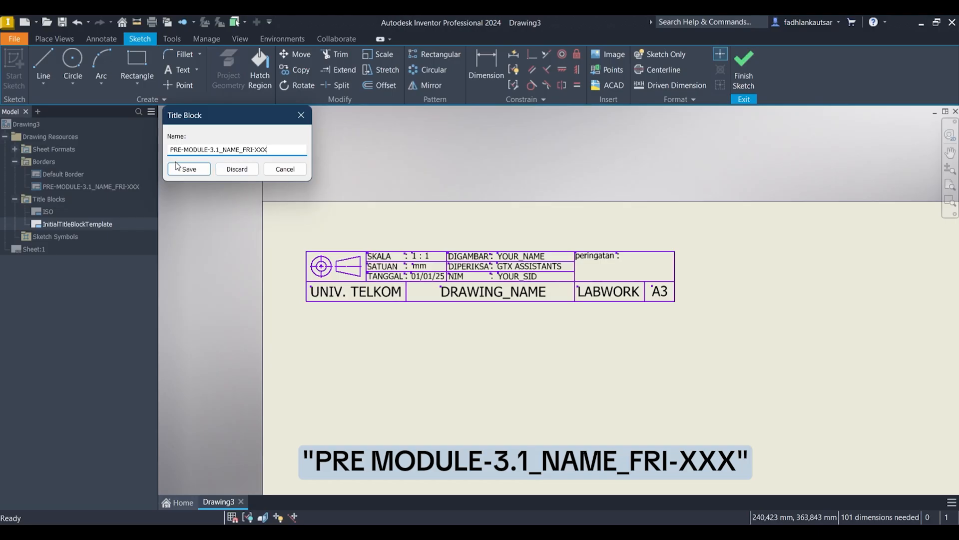
click(189, 170)
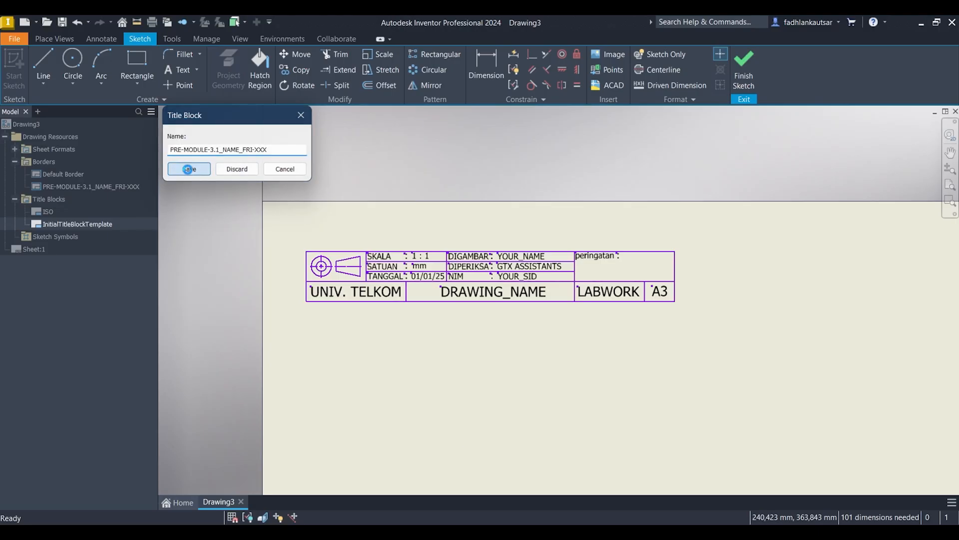
Step: Insert the PRE-MODULE-3.1_NAME_FRI-XXX border and the title block of the same name into the sheet
middle_drag(539, 261, 491, 219)
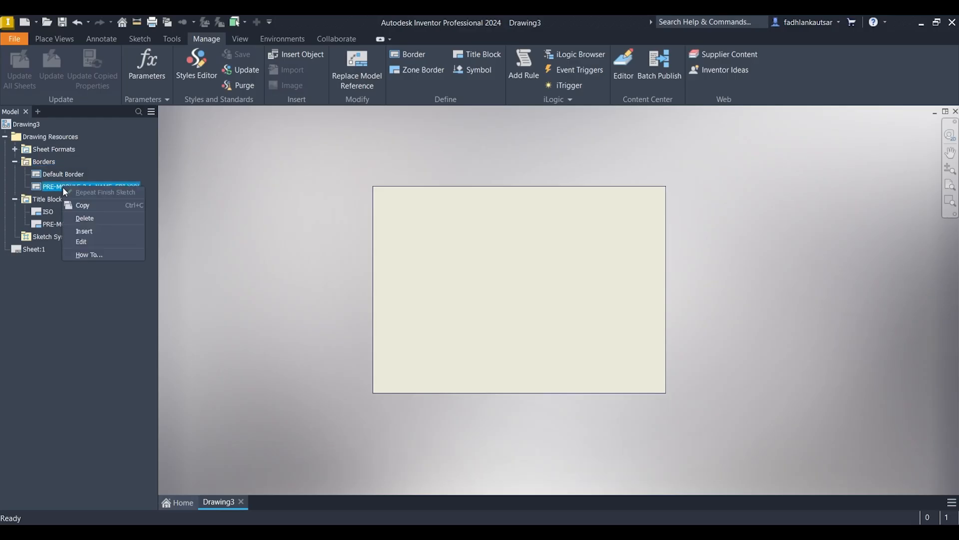
click(85, 231)
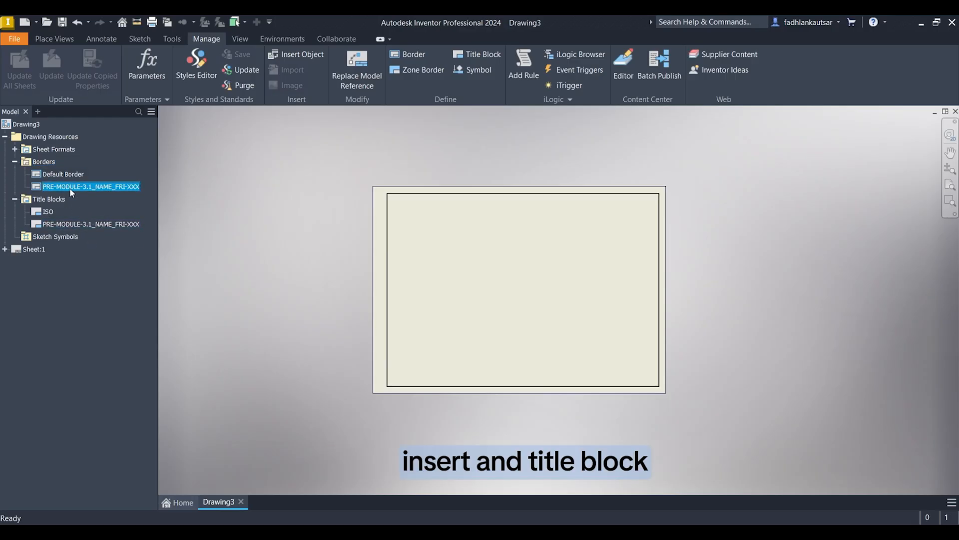
right_click(82, 223)
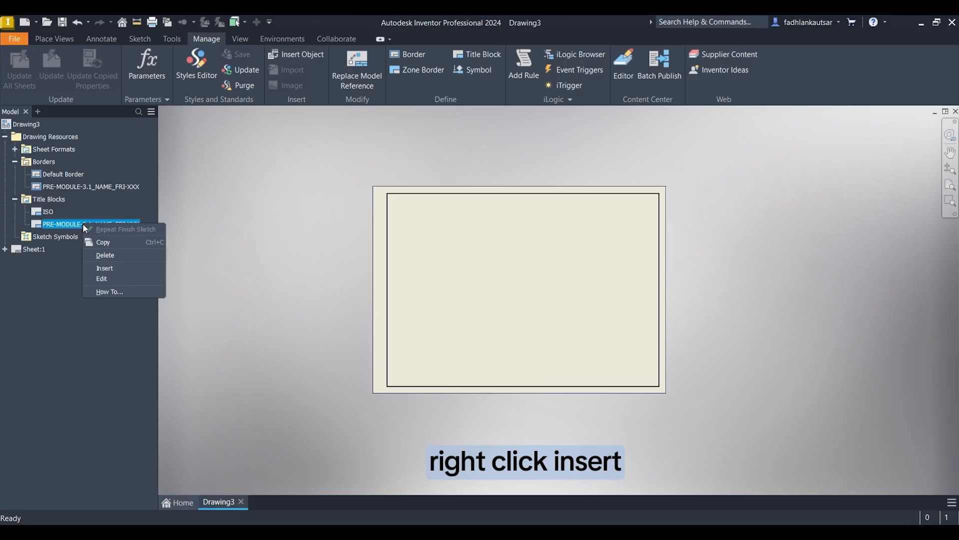
click(97, 268)
middle_drag(413, 316, 370, 288)
scroll(484, 315, down, 3)
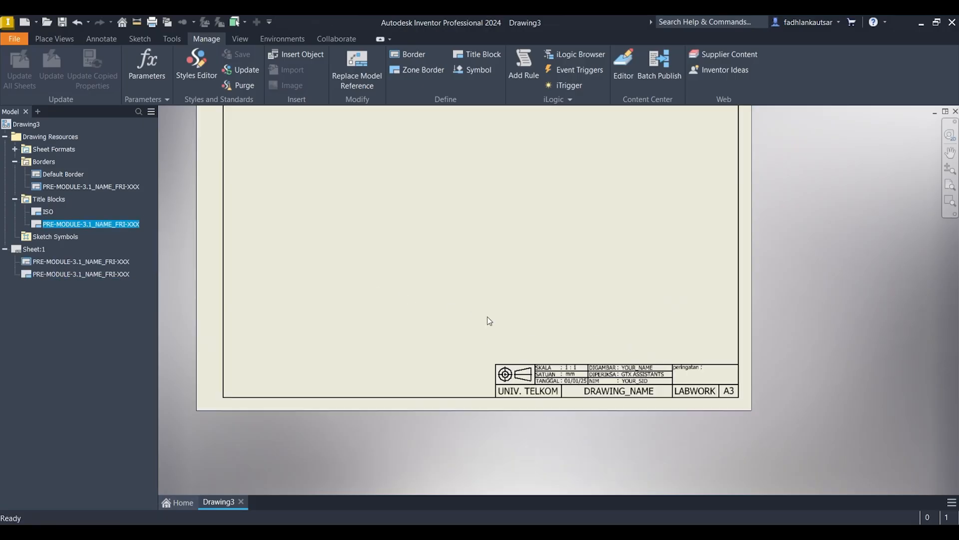
middle_drag(556, 302, 588, 346)
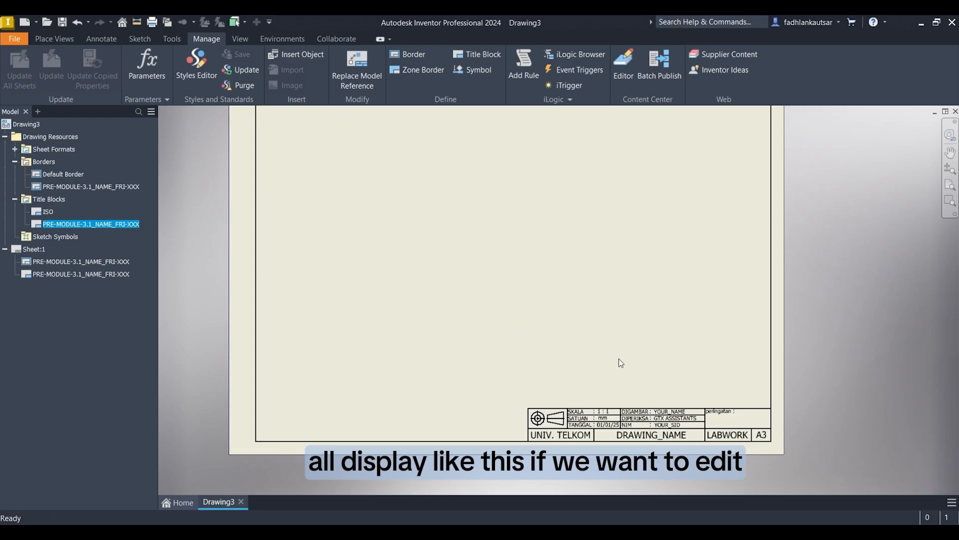
Step: Open the PRE-MODULE-3.1_NAME_FRI-XXX title block definition for editing
right_click(91, 224)
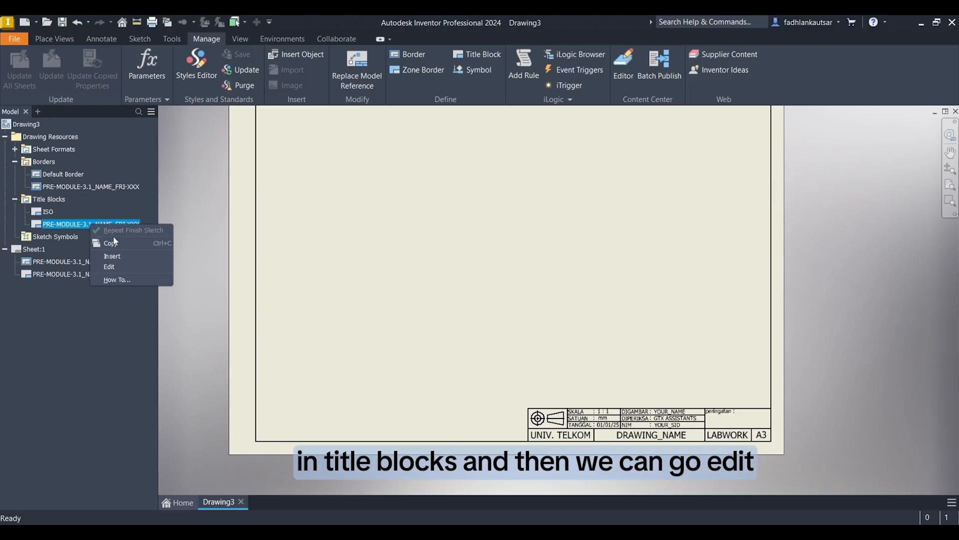
click(121, 268)
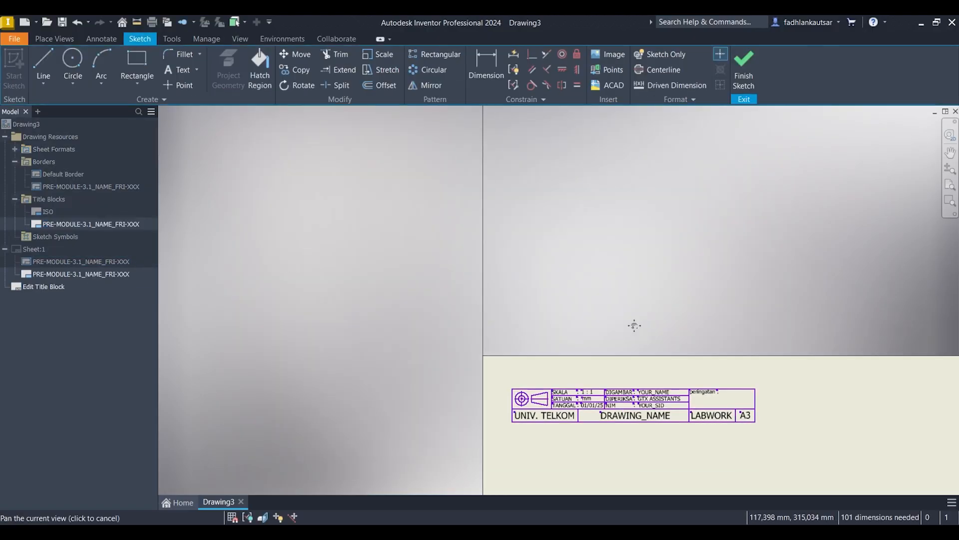
scroll(448, 268, up, 5)
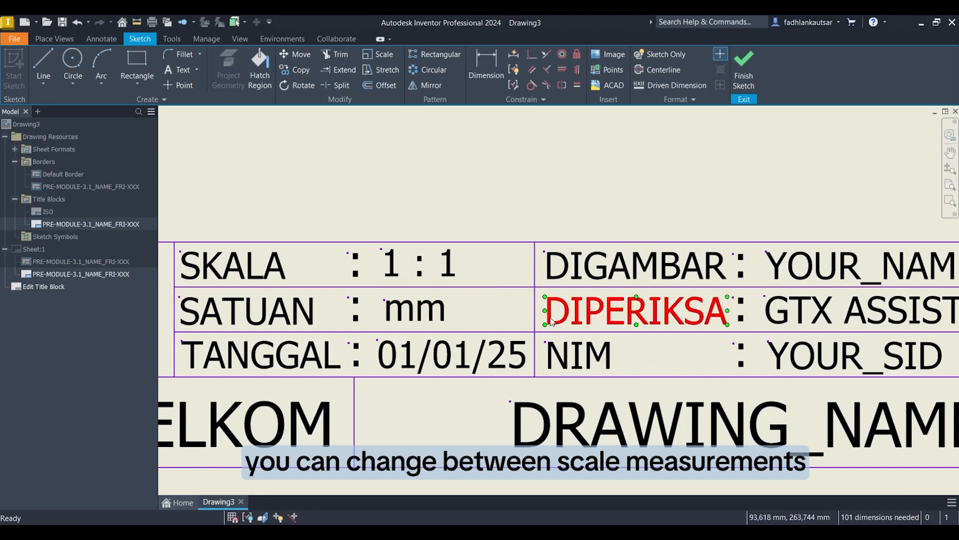
middle_drag(548, 344, 445, 339)
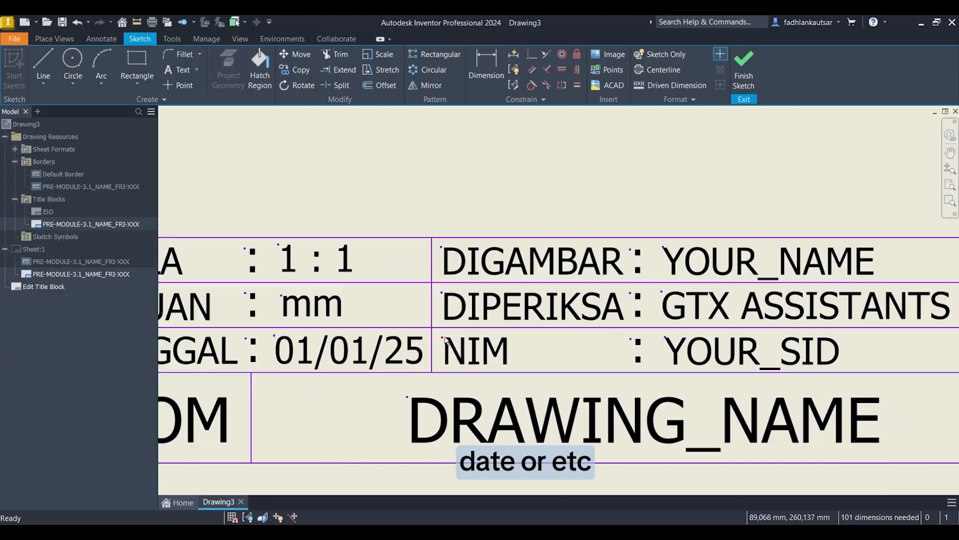
scroll(695, 302, down, 3)
click(478, 302)
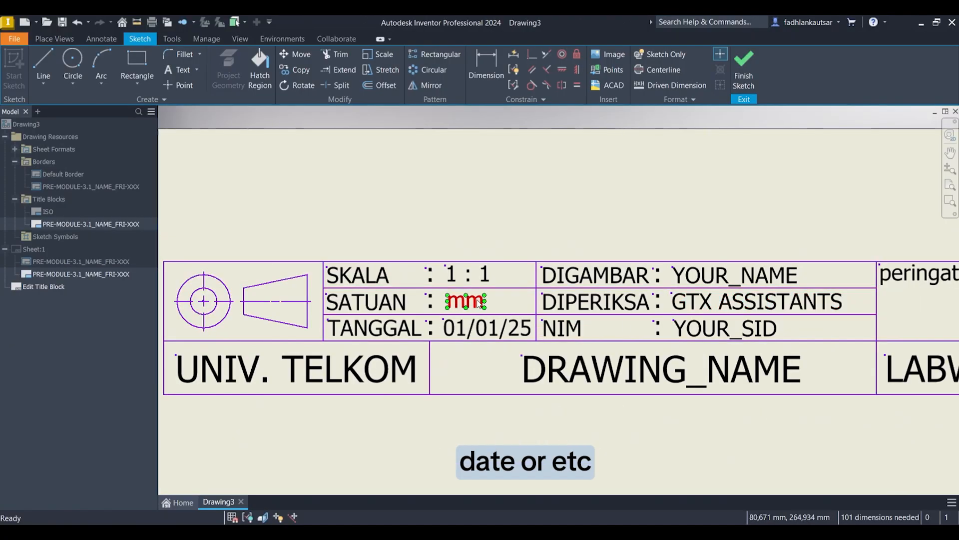
double_click(479, 303)
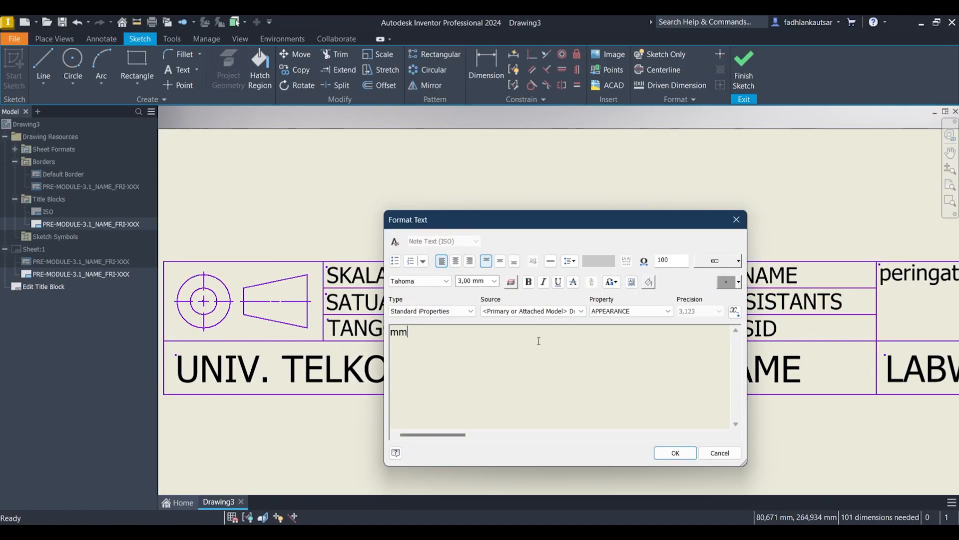
click(736, 219)
Step: Change the SKALA value to 1 : 4, finish the sketch and save the edits to the title block
double_click(511, 279)
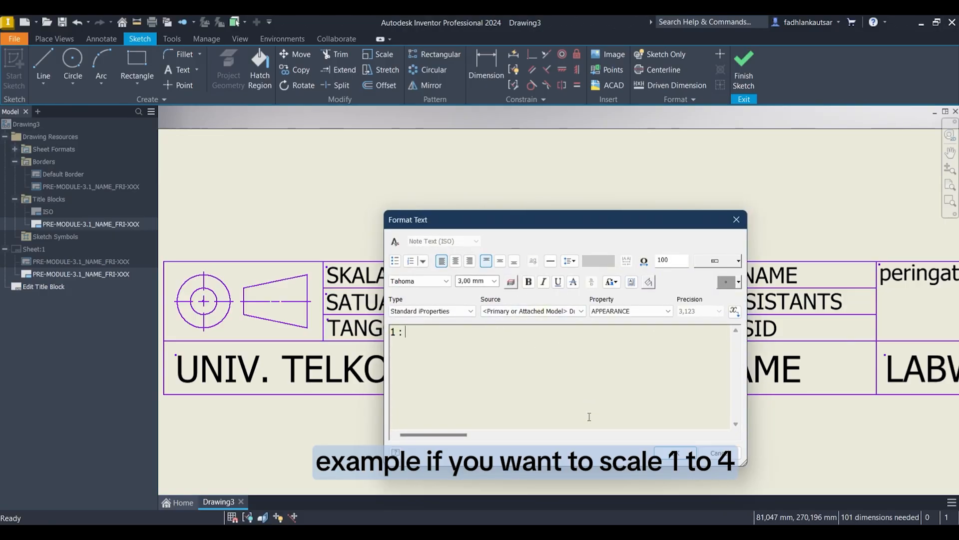
text(4)
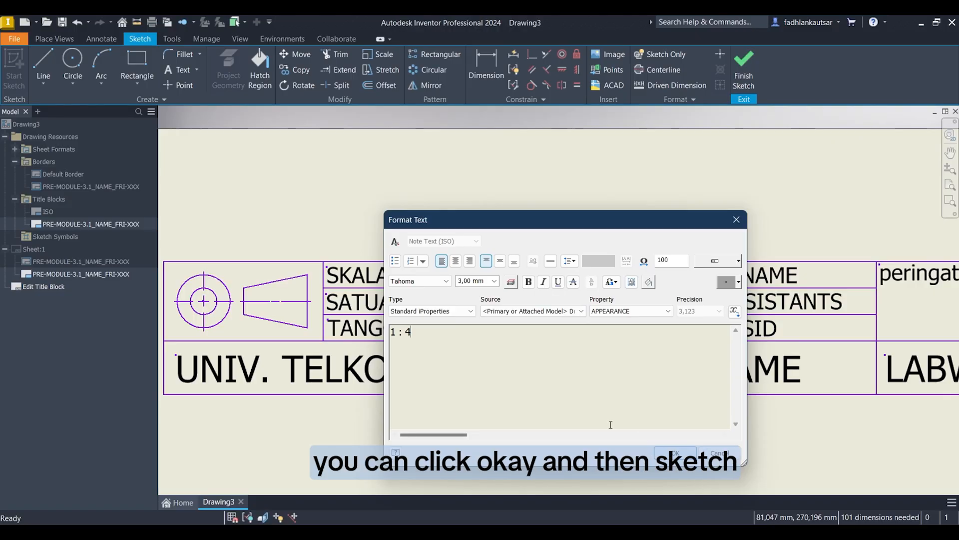
click(675, 453)
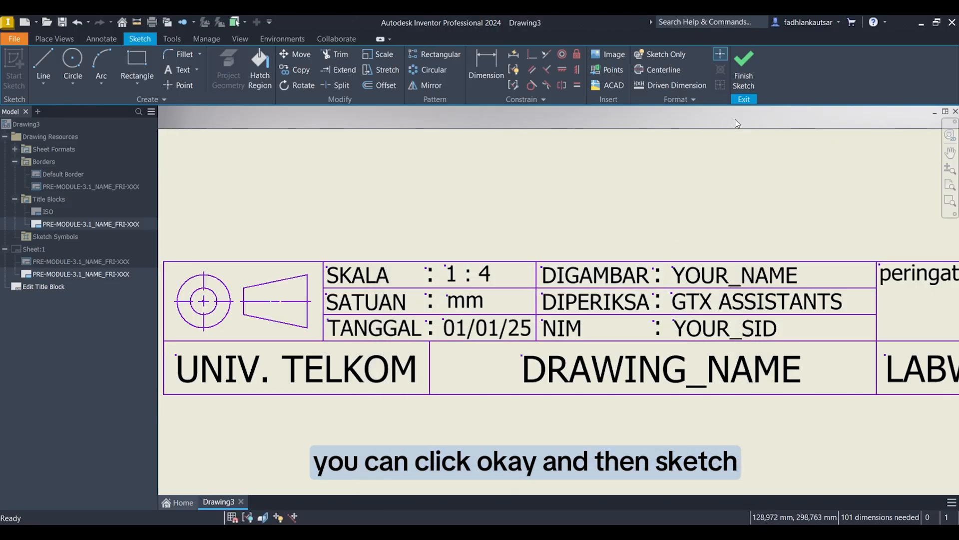
click(744, 69)
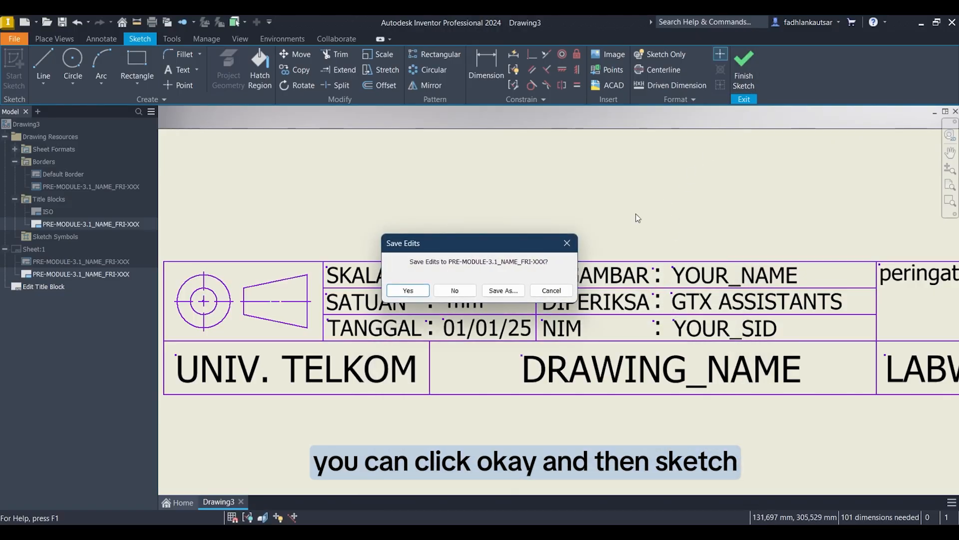
click(423, 289)
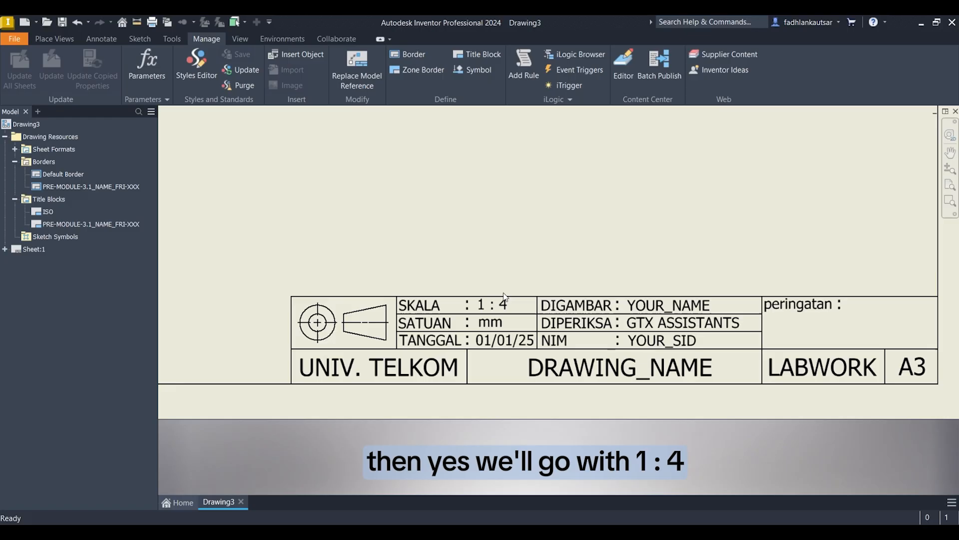
Step: Copy the Drawing Resources of the finished template drawing for reuse in another drawing
scroll(503, 287, down, 2)
middle_drag(510, 220, 747, 348)
scroll(719, 312, down, 3)
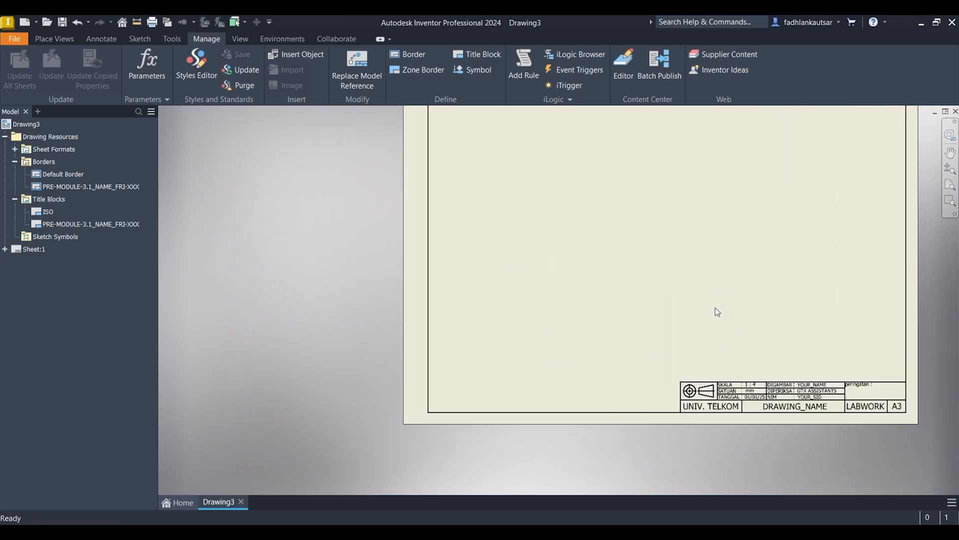
middle_drag(698, 295, 576, 344)
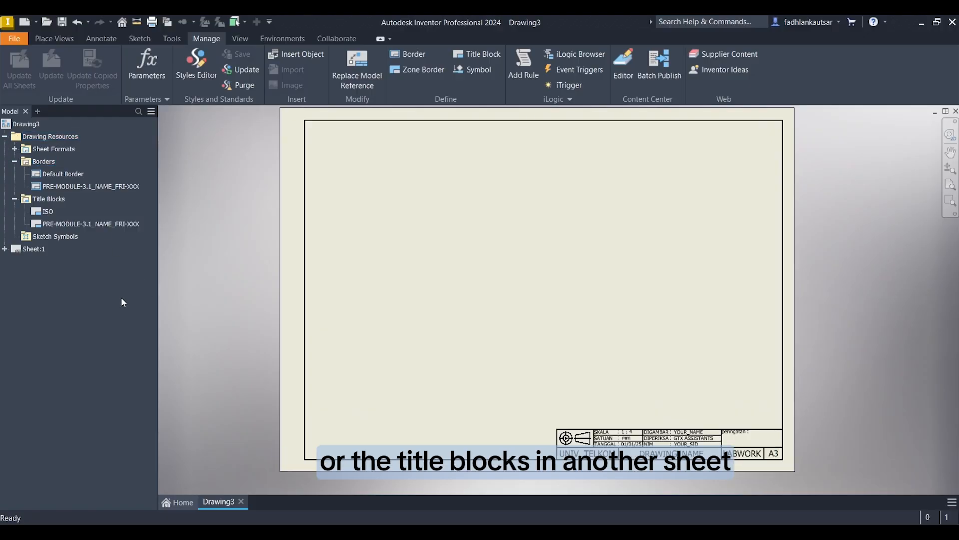
right_click(49, 135)
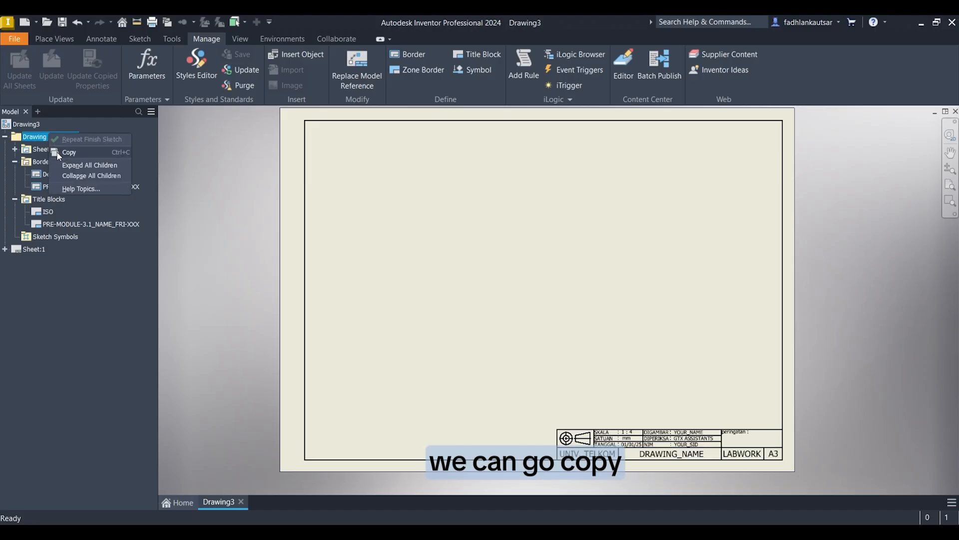
click(65, 154)
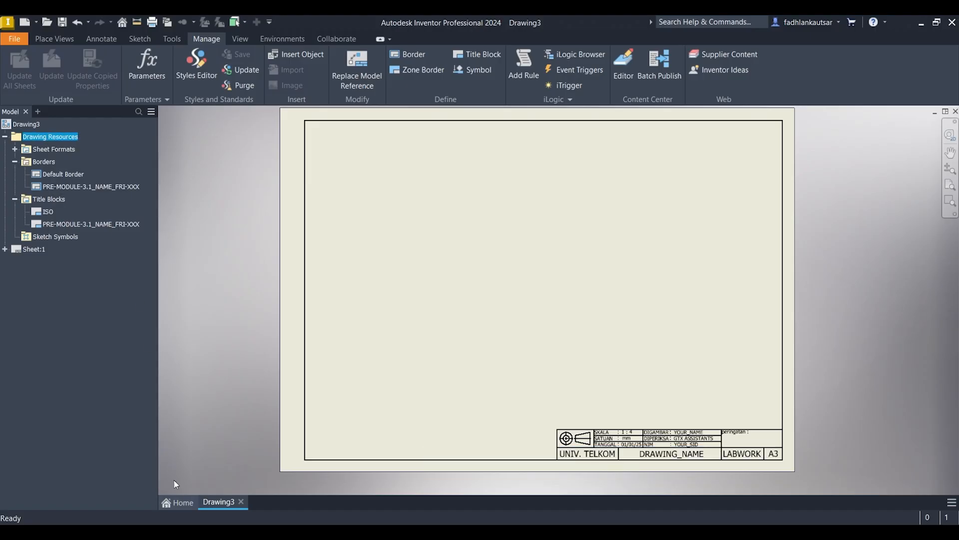
Step: Create a new drawing from the metric ISO.idw template
click(178, 501)
click(68, 272)
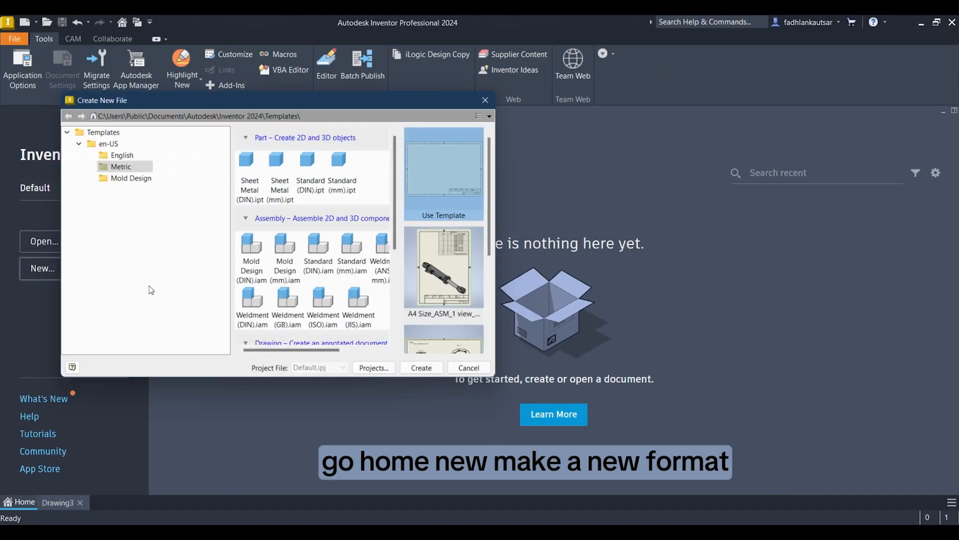
scroll(385, 286, down, 3)
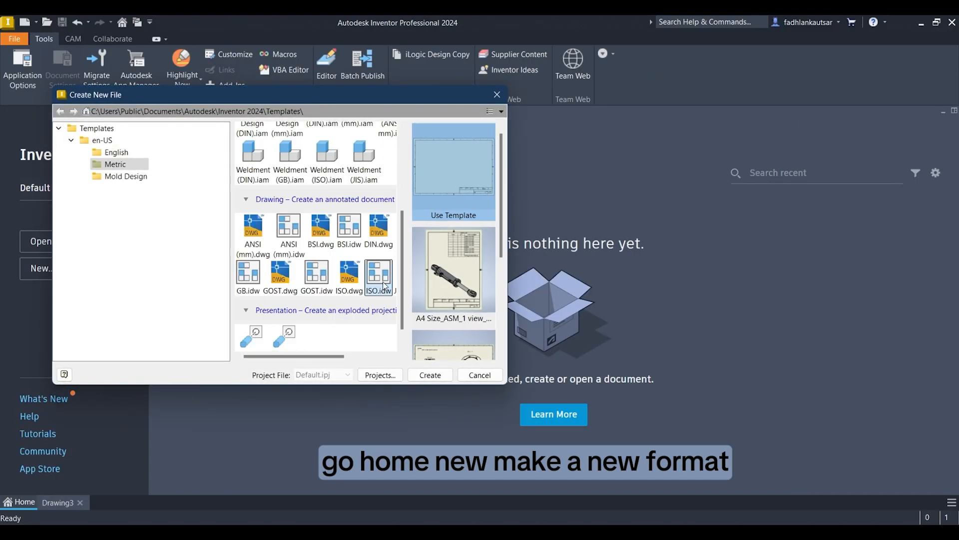
double_click(383, 285)
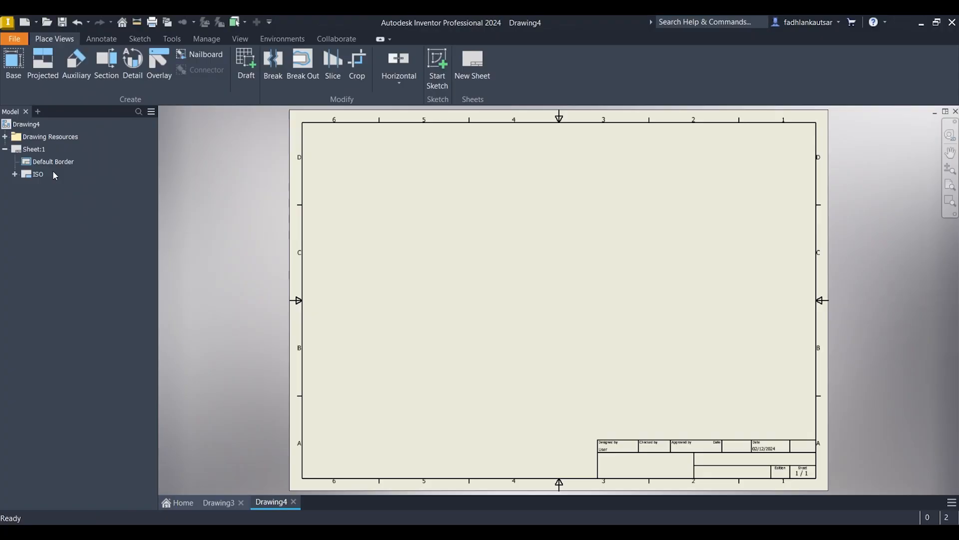
Step: Delete the ISO title block and the default border from Sheet:1 of the new drawing
right_click(38, 176)
click(54, 194)
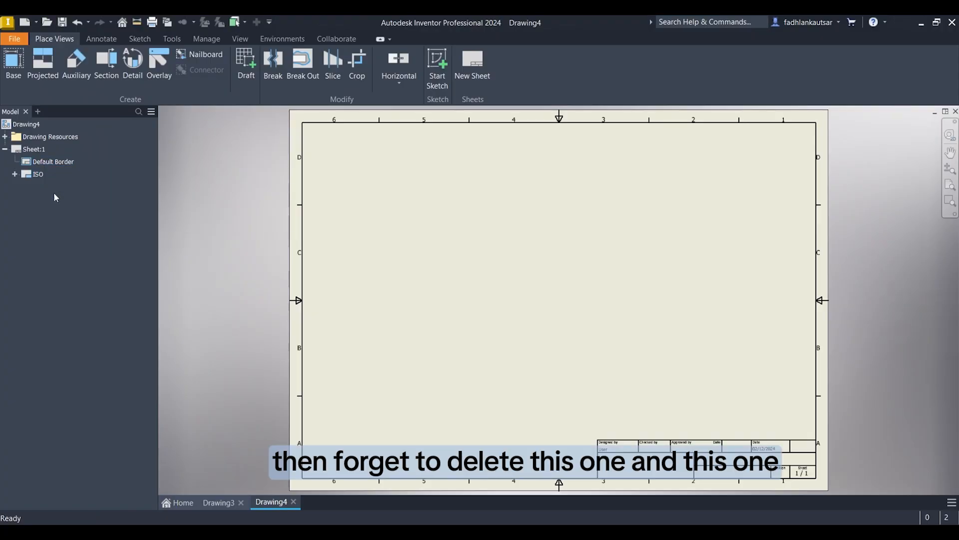
right_click(52, 162)
click(73, 182)
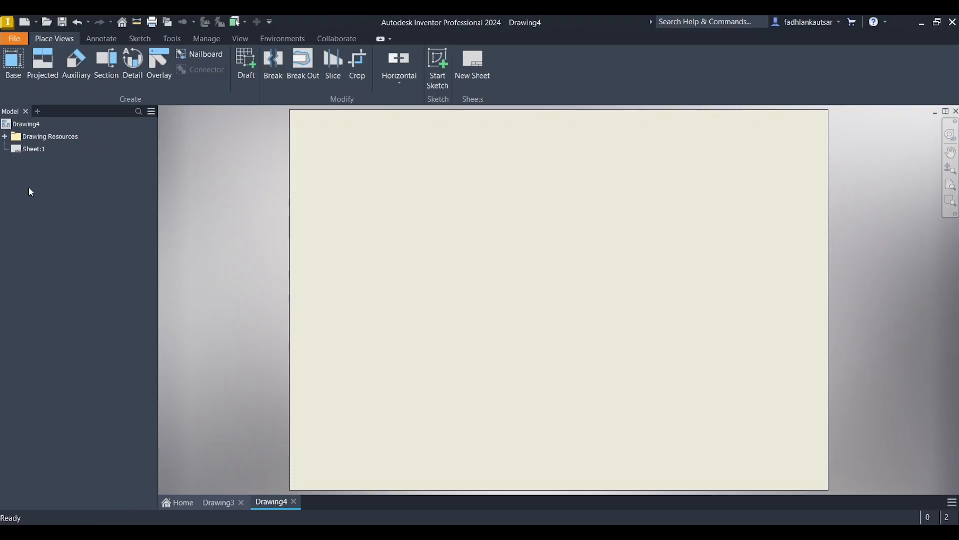
Step: Paste the copied Drawing Resources into the new drawing, replacing the existing ISO resource
right_click(42, 138)
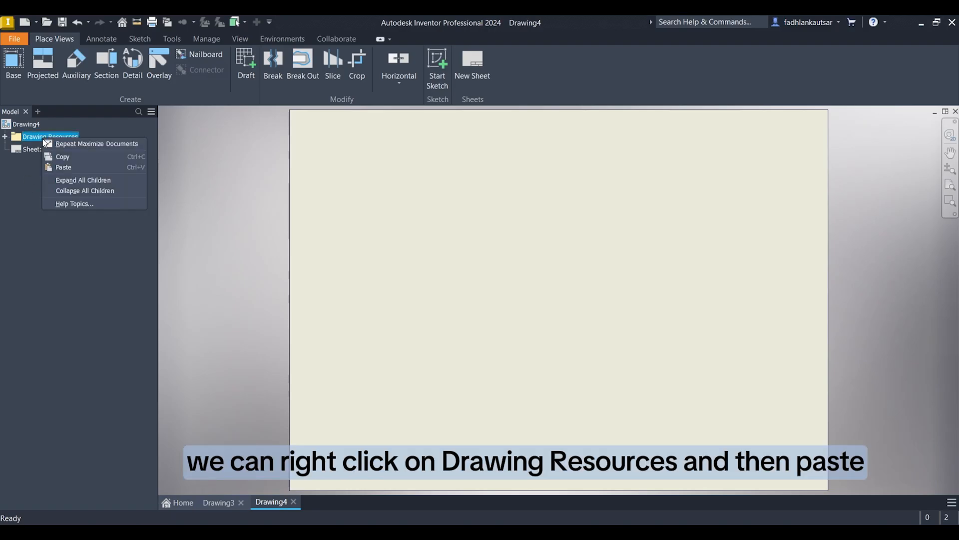
click(73, 167)
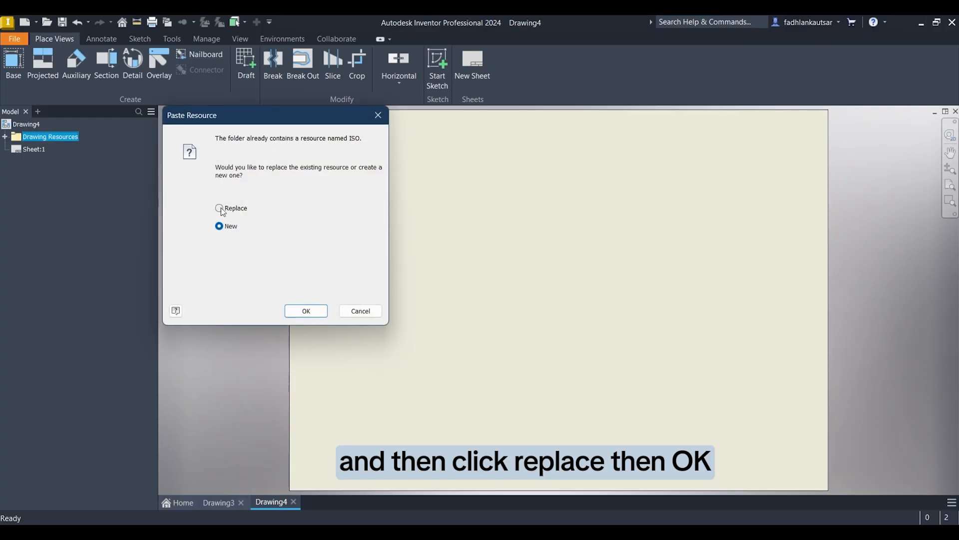
click(307, 311)
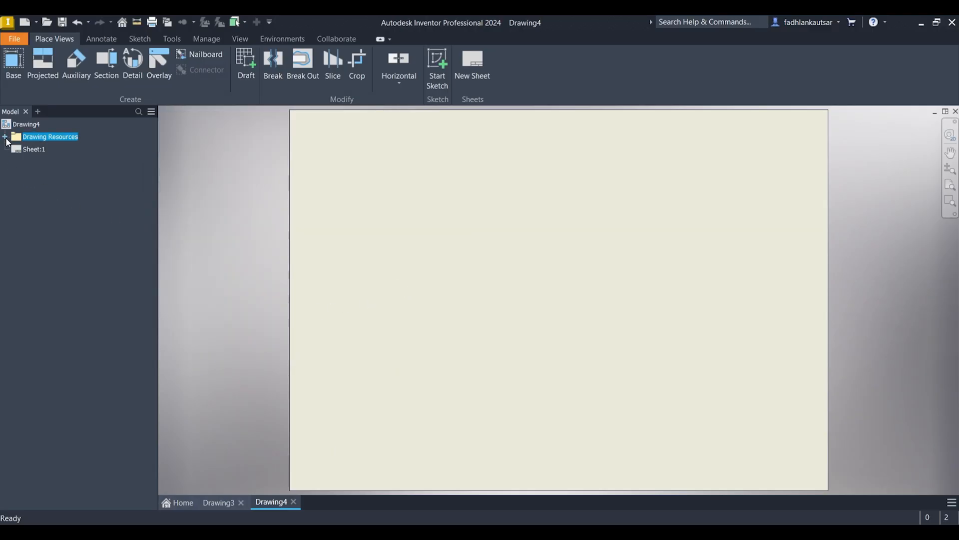
Step: Insert the pasted PRE-MODULE-3.1_NAME_FRI-XXX border and the title block of the same name into the blank sheet
click(5, 137)
click(15, 161)
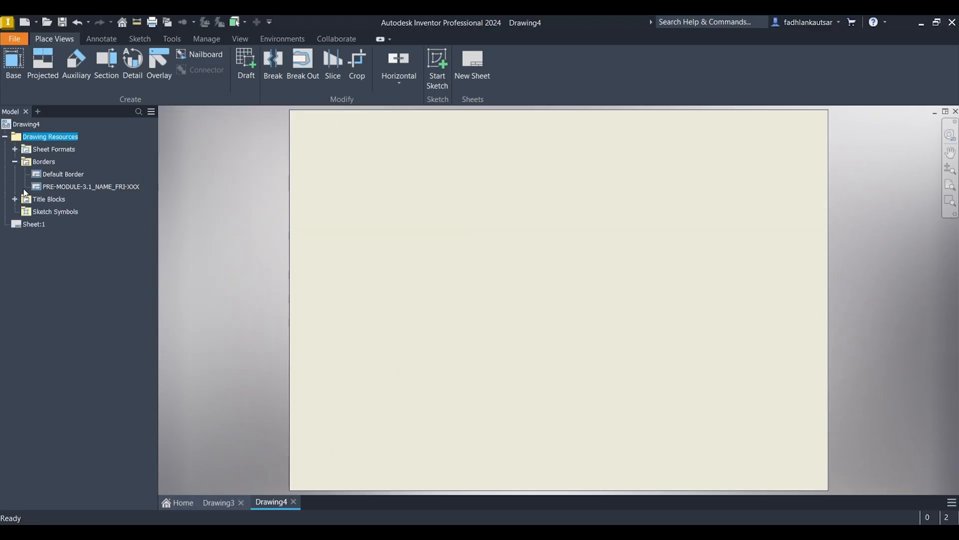
click(15, 199)
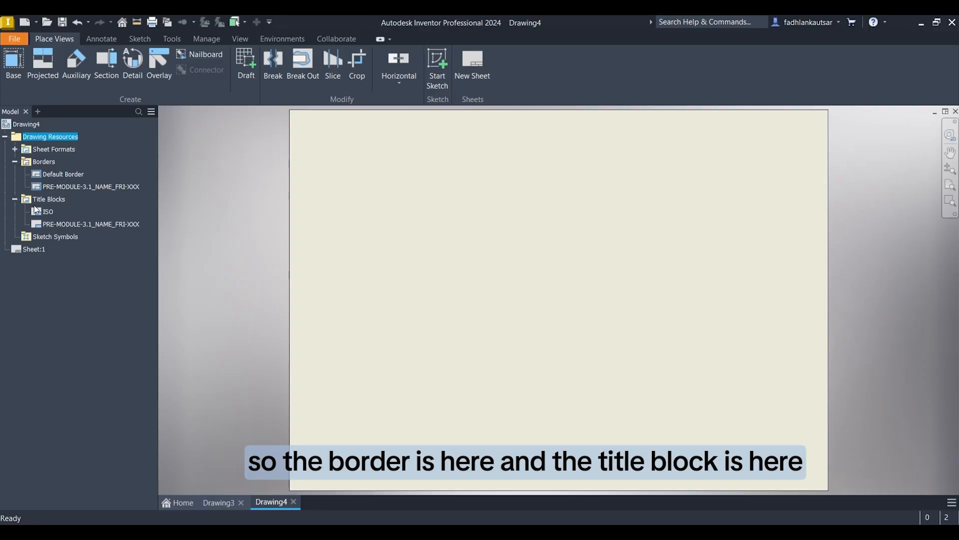
scroll(296, 241, down, 3)
middle_drag(259, 227, 267, 223)
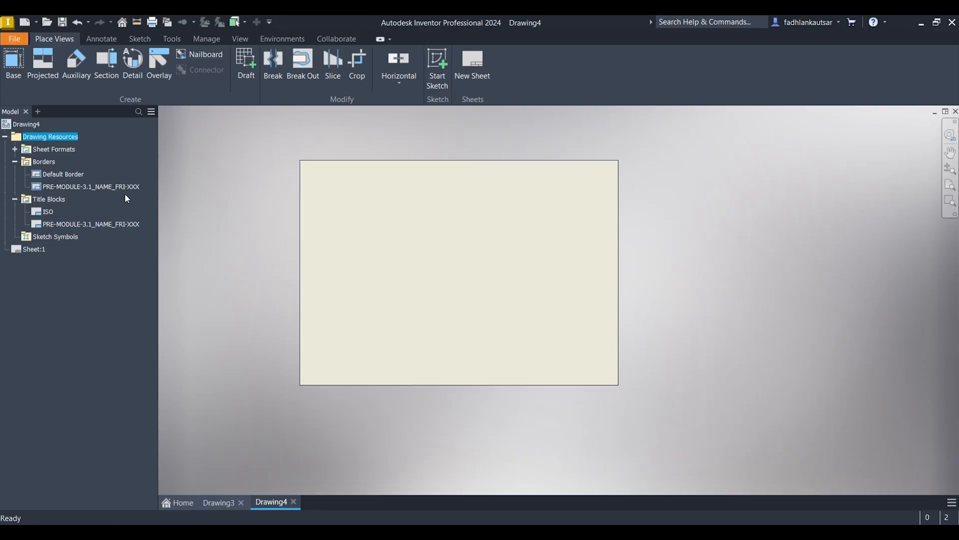
right_click(123, 189)
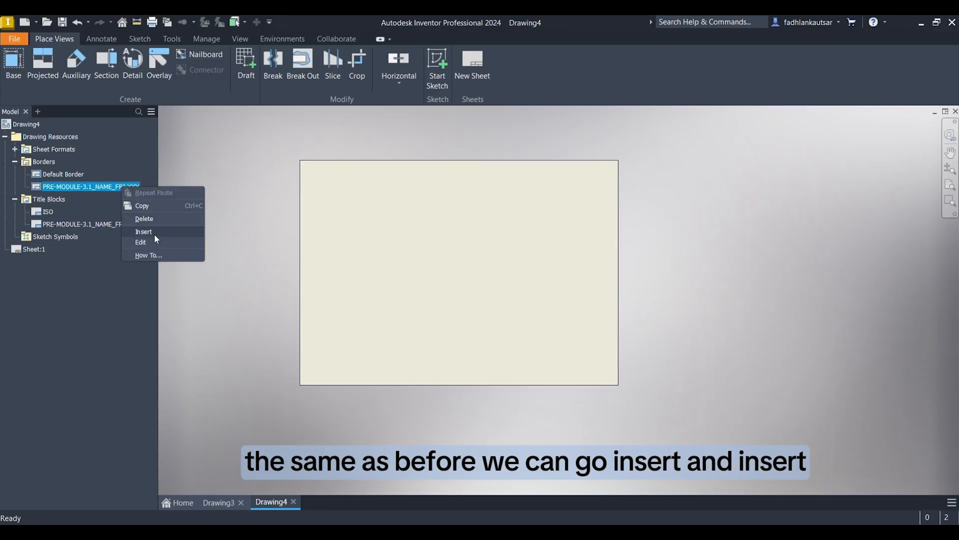
click(154, 234)
right_click(139, 226)
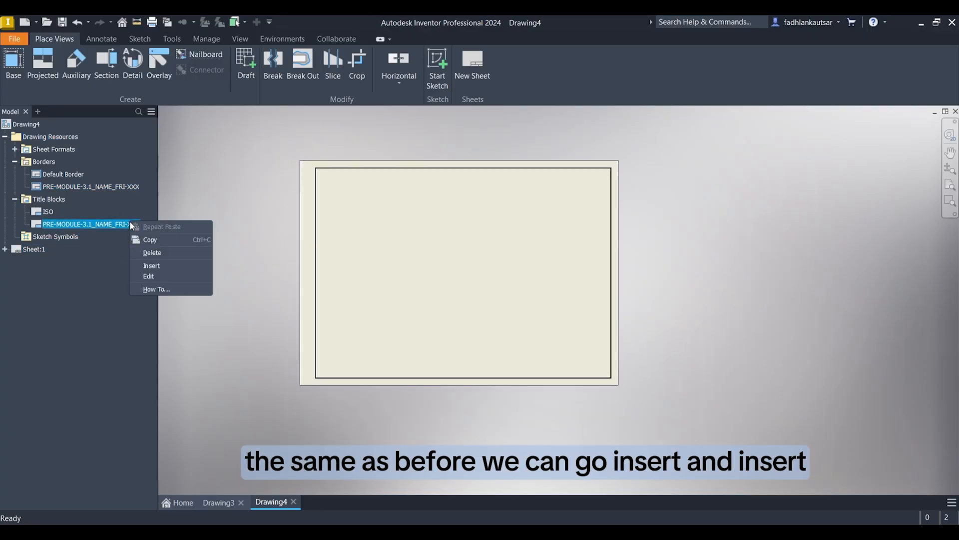
click(158, 266)
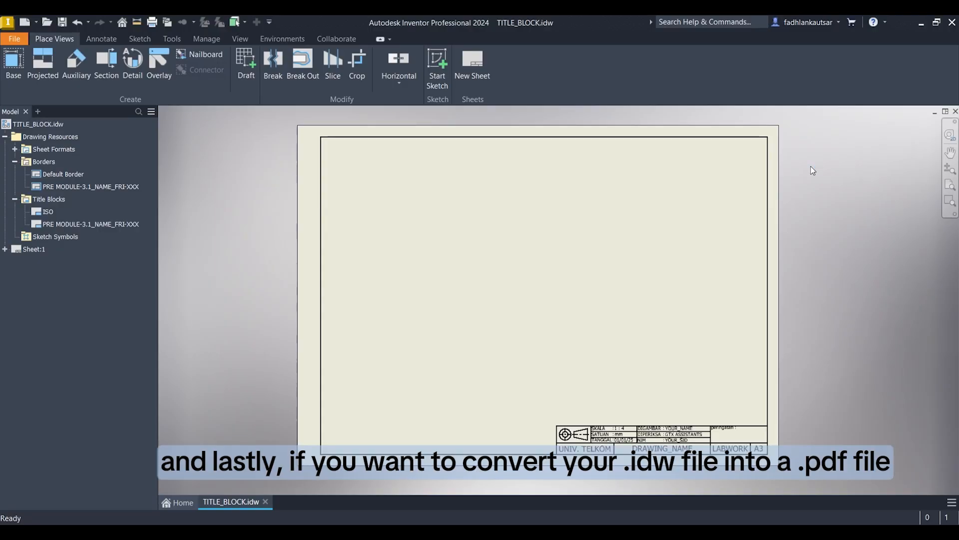
Step: Export the TITLE_BLOCK.idw drawing as a PDF named PRE MODULE-3.1_NAME_FRI-XXX in the Documents folder inside Downloads
click(23, 44)
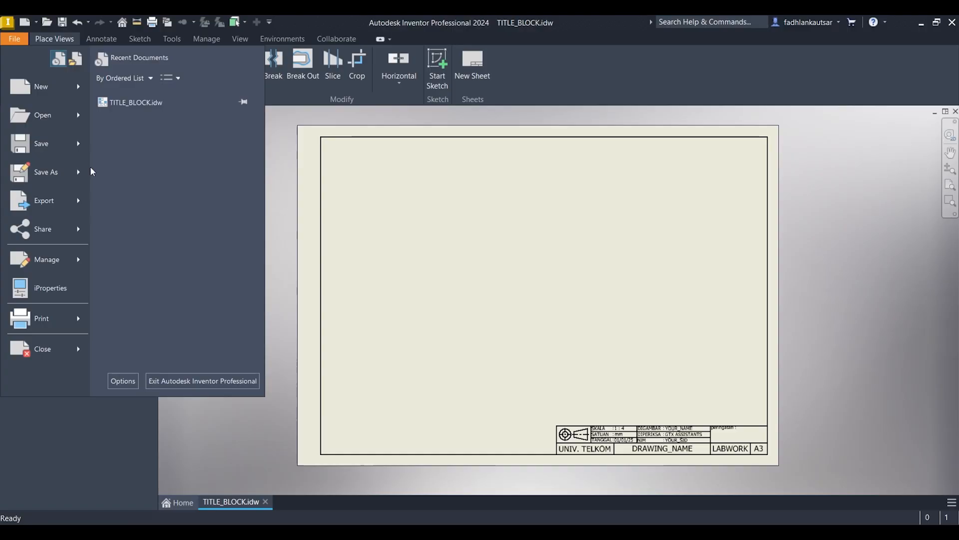
mouse_move(72, 208)
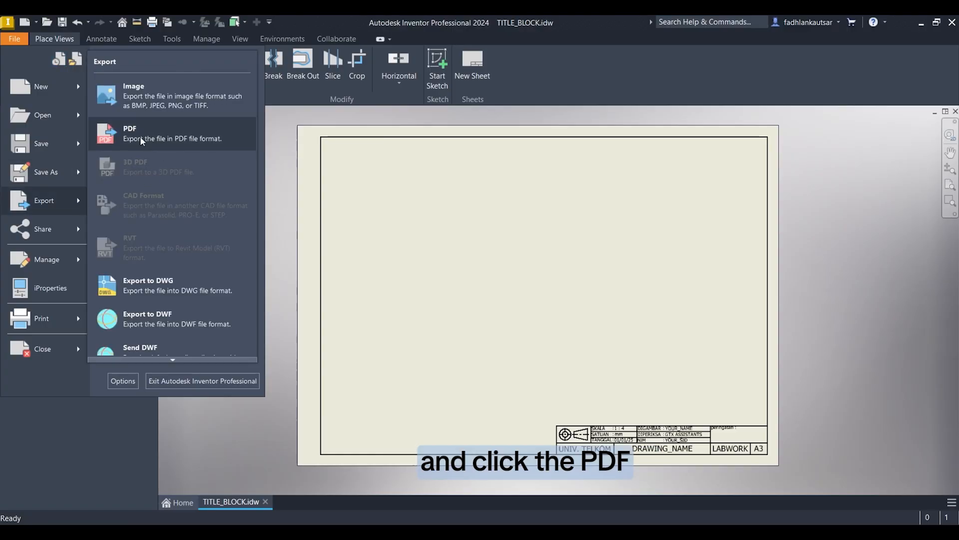
click(156, 128)
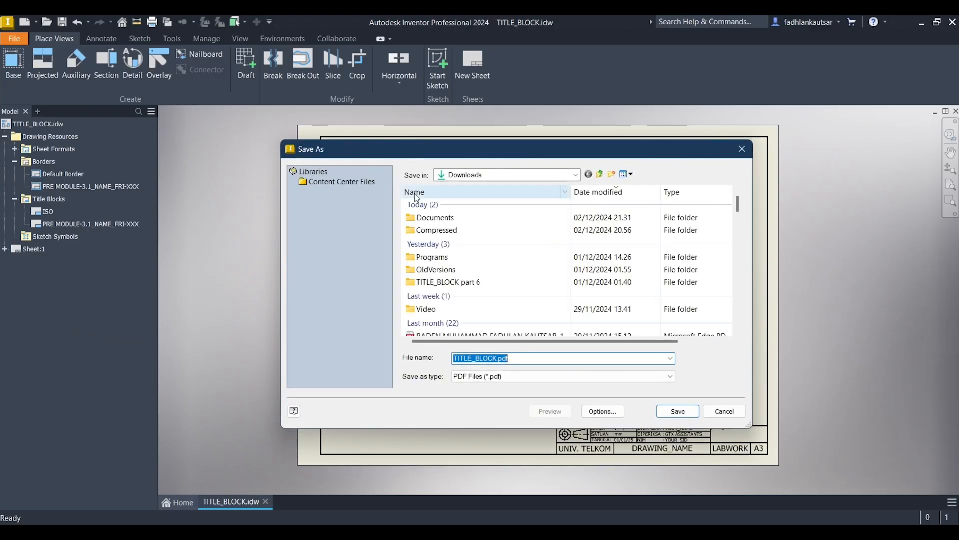
click(495, 358)
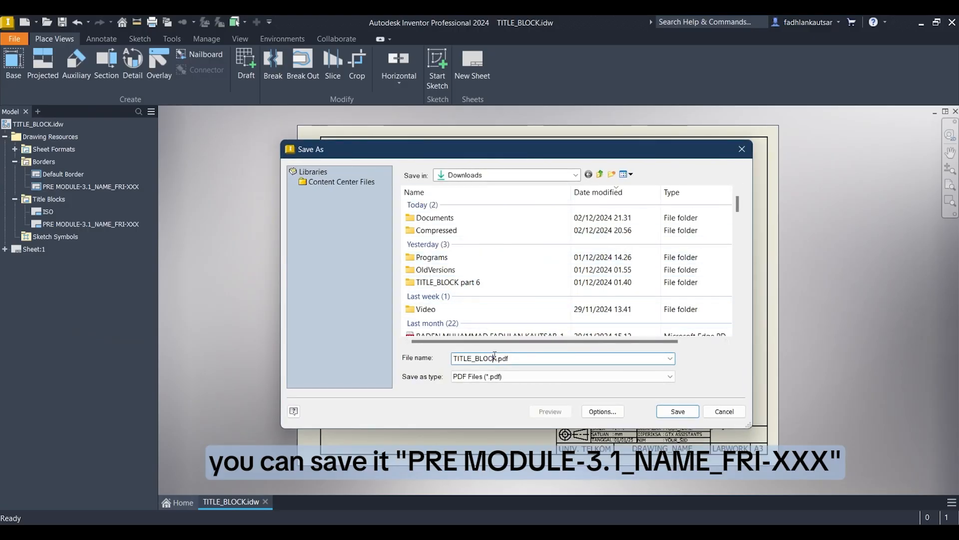
drag(498, 358, 407, 359)
text(PRE MODULE-3.1_NAME_FRI-XXX)
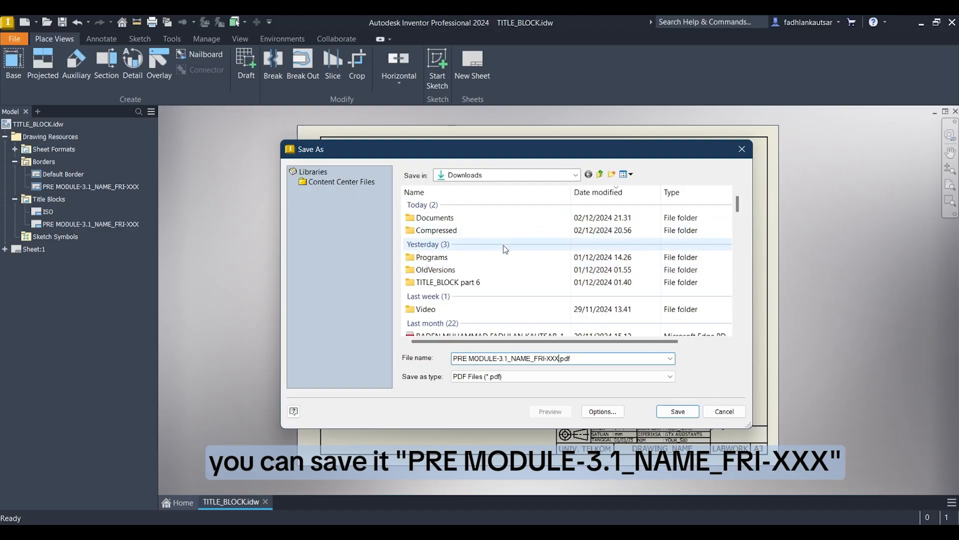
click(479, 217)
click(678, 411)
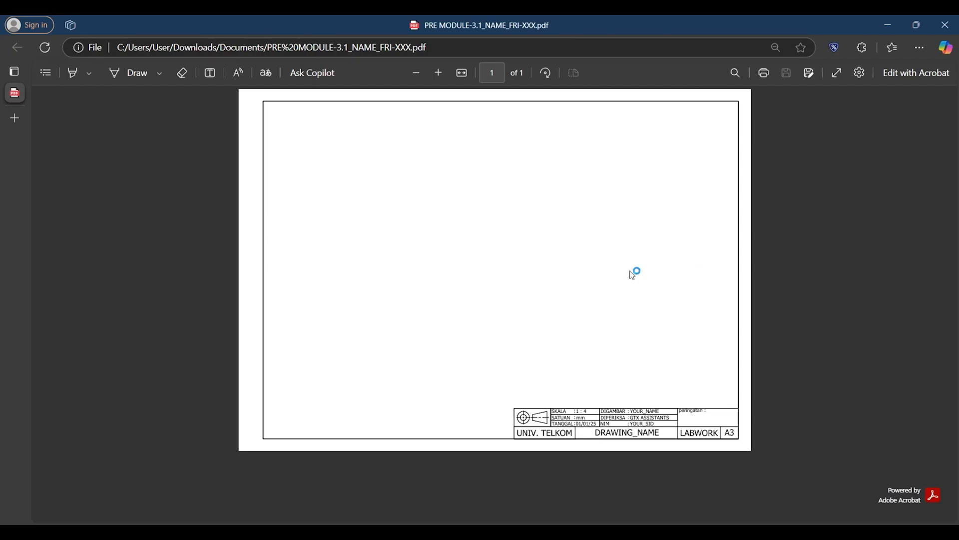